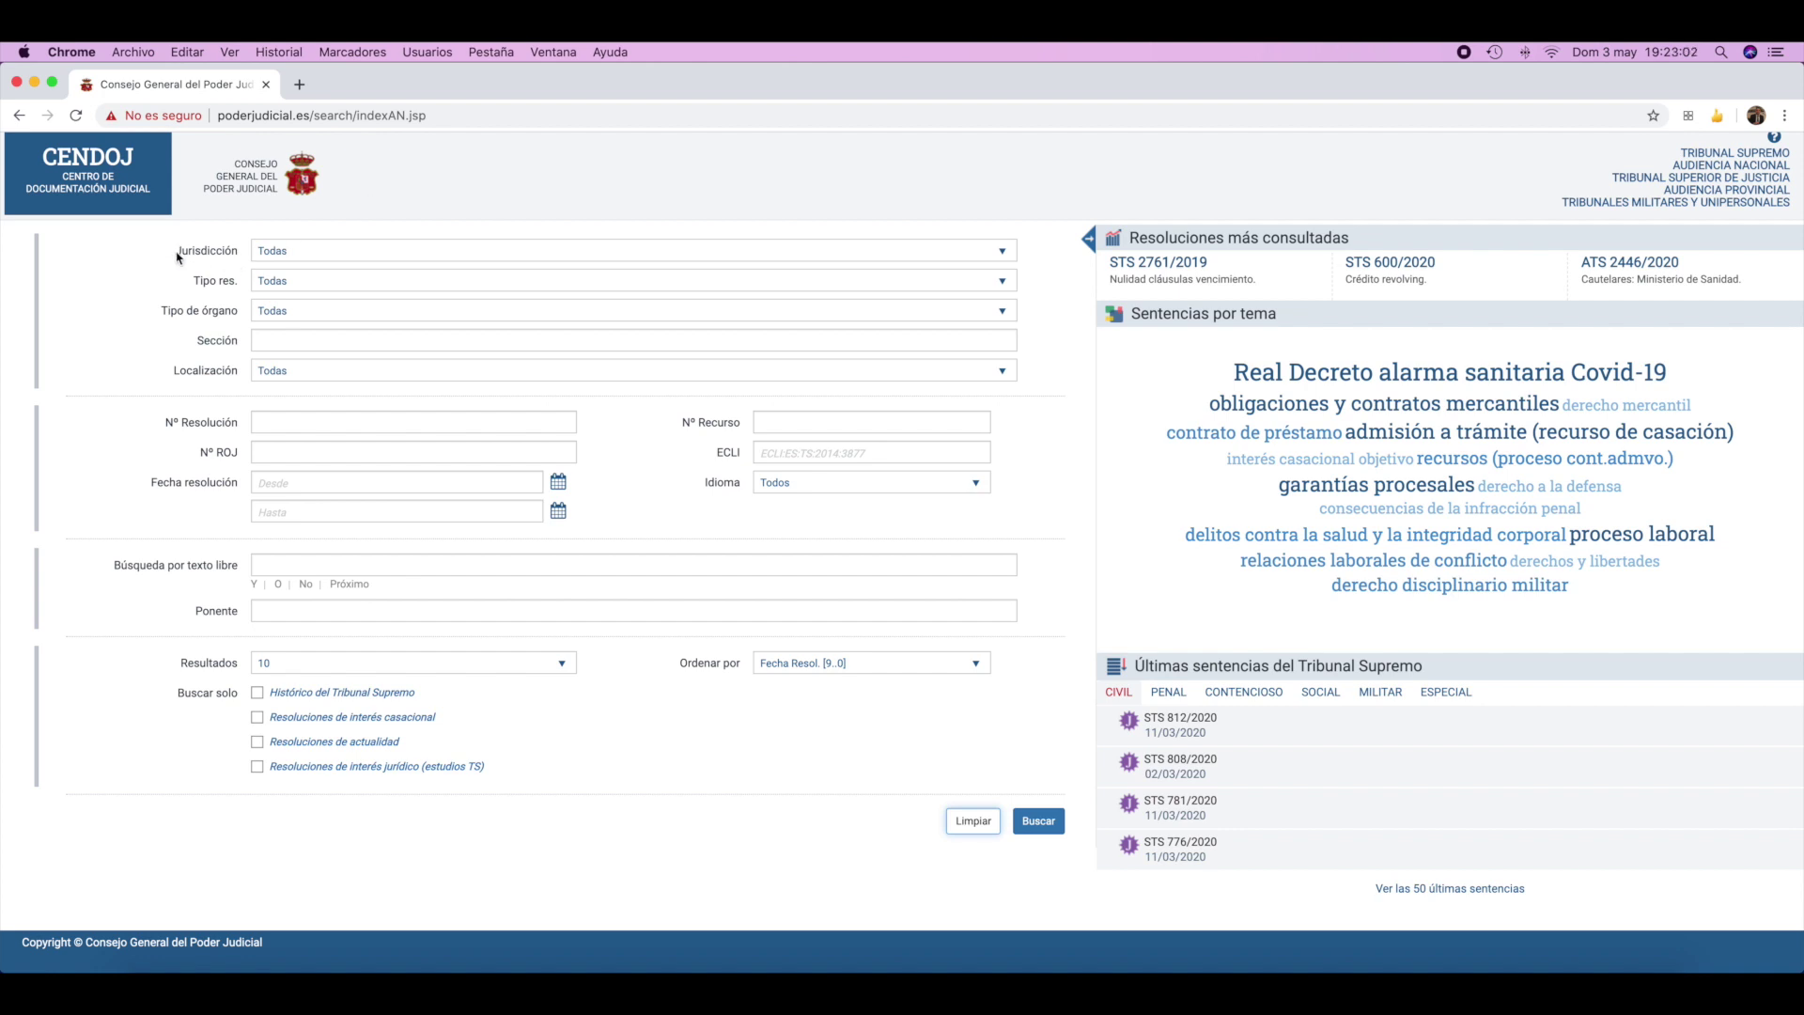
# Examine the available filter choices for jurisdiction, resolution type, court type, section and location in the search form.
pyautogui.click(305, 255)
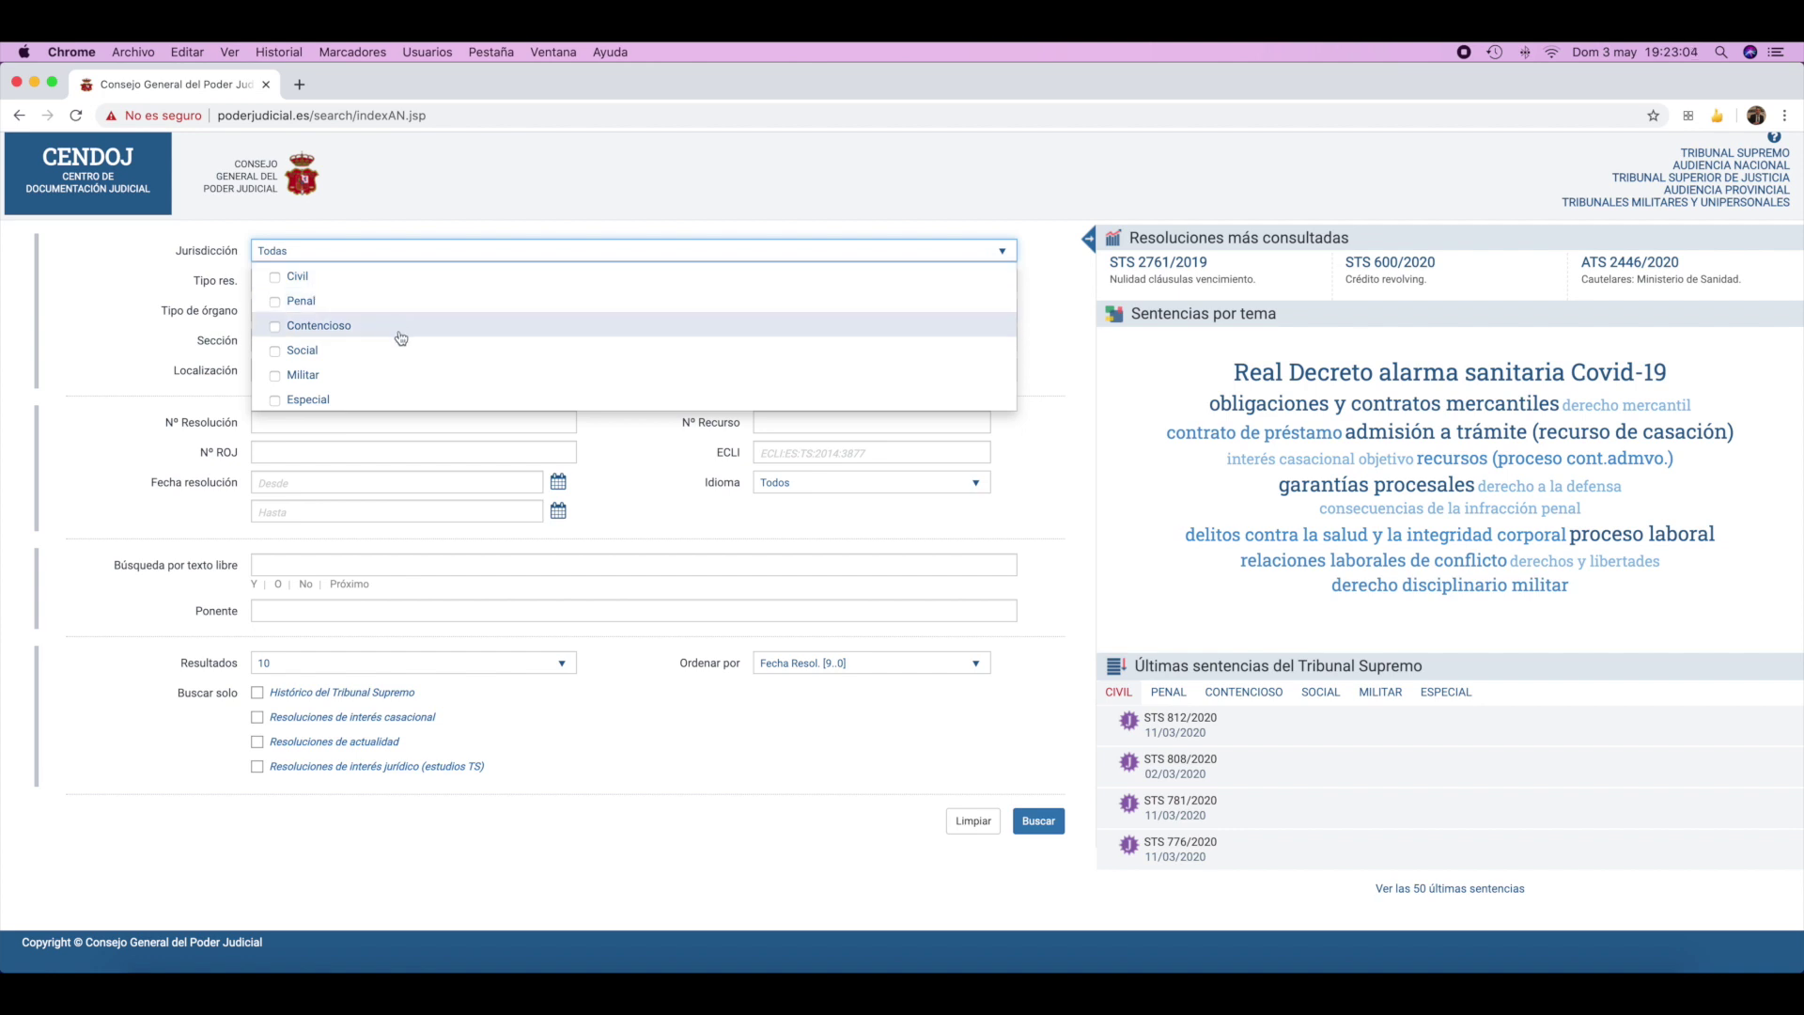
pyautogui.click(289, 282)
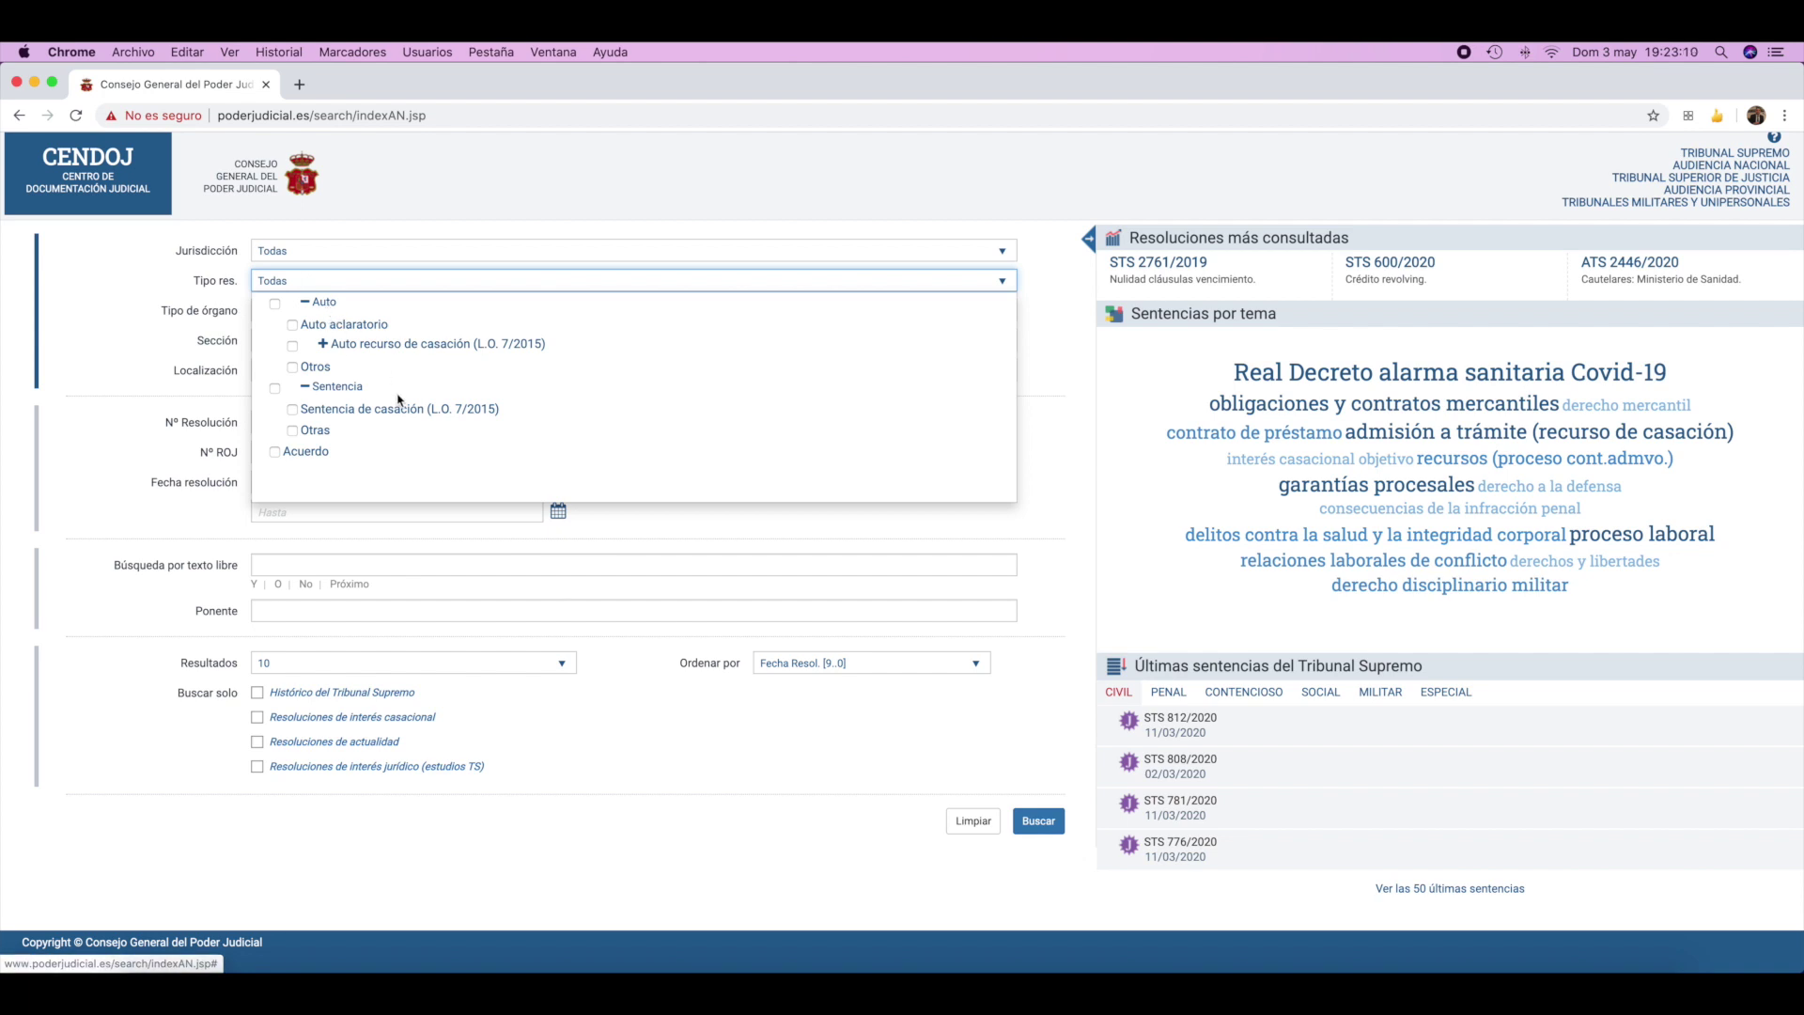
pyautogui.click(196, 316)
pyautogui.click(302, 311)
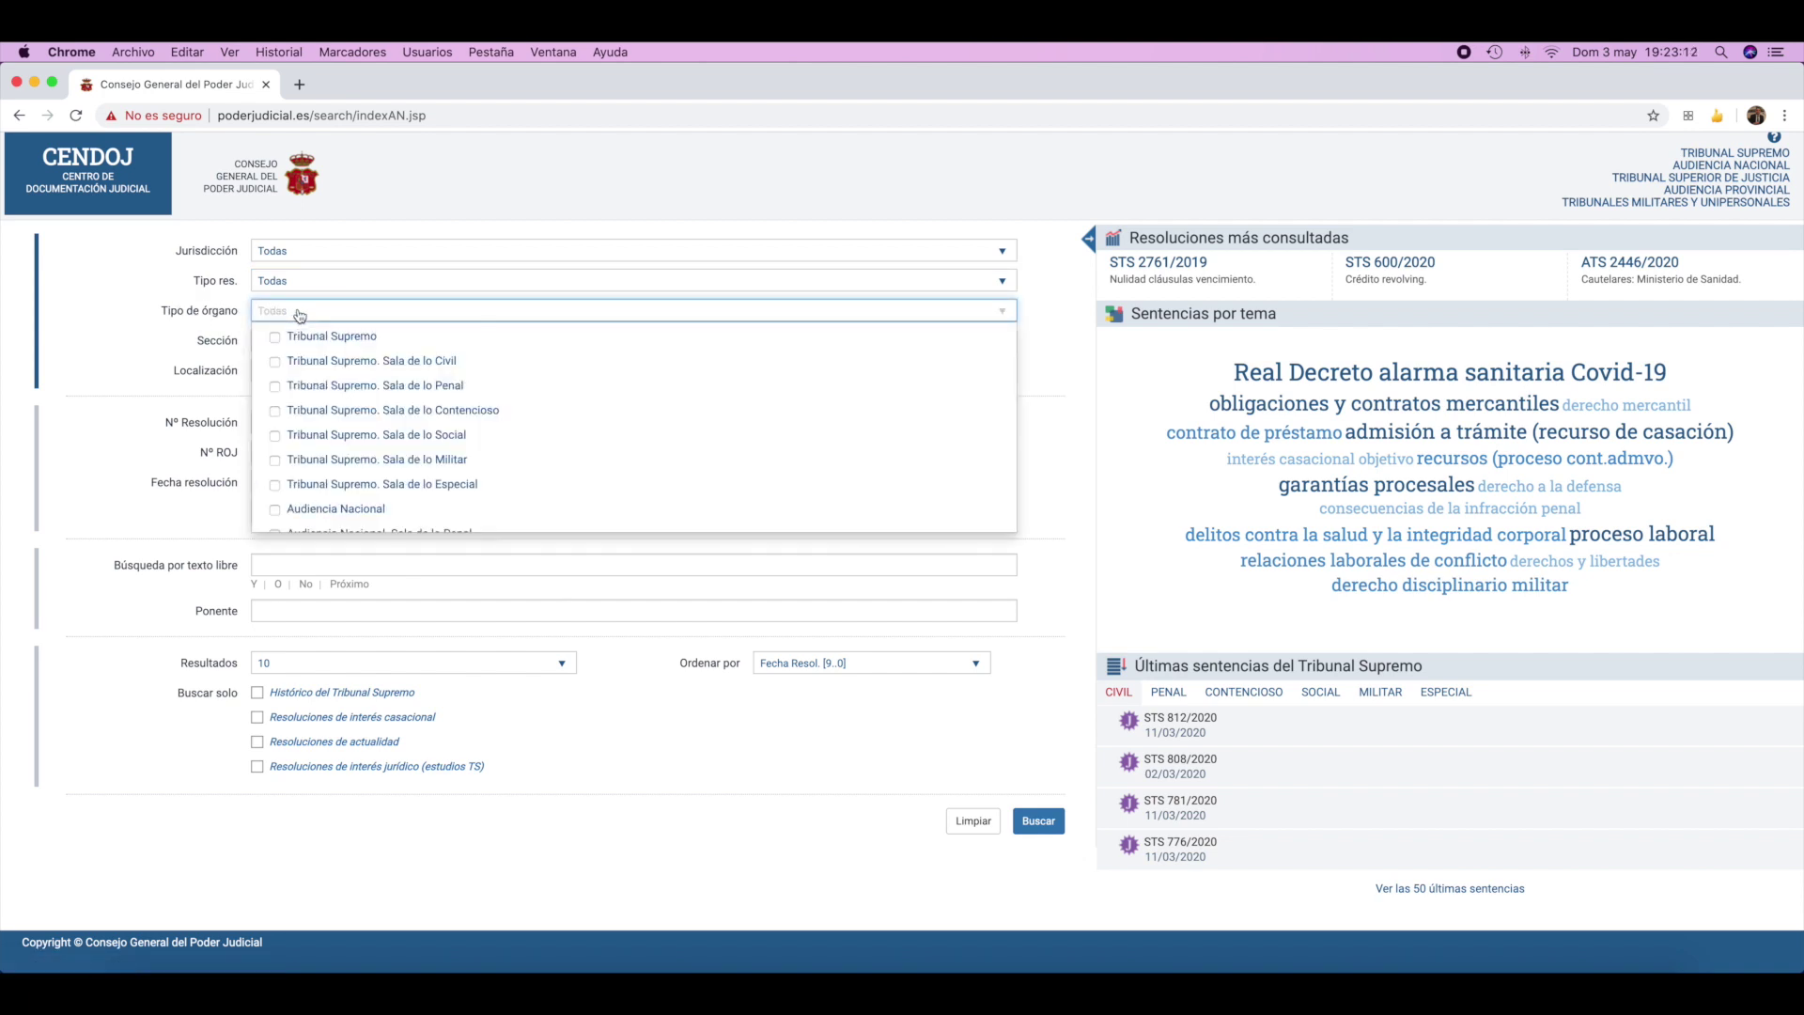
pyautogui.scroll(-5, 367, 376)
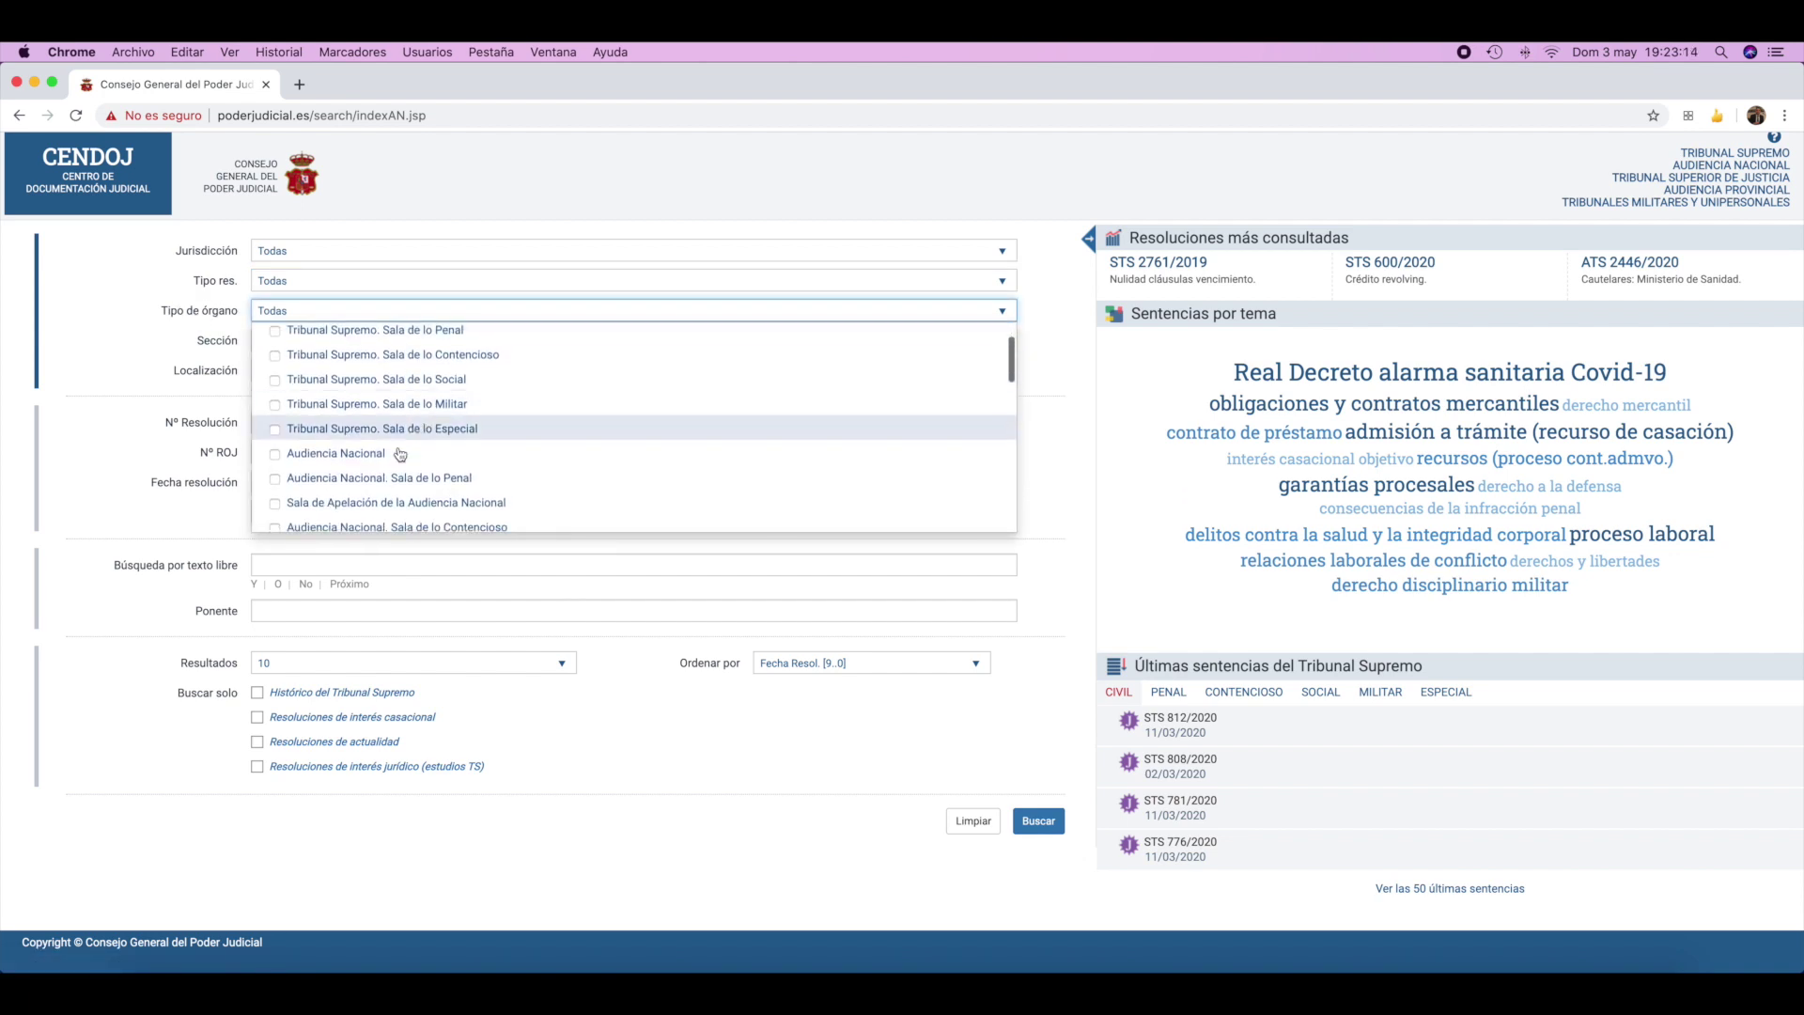
pyautogui.scroll(-8, 386, 462)
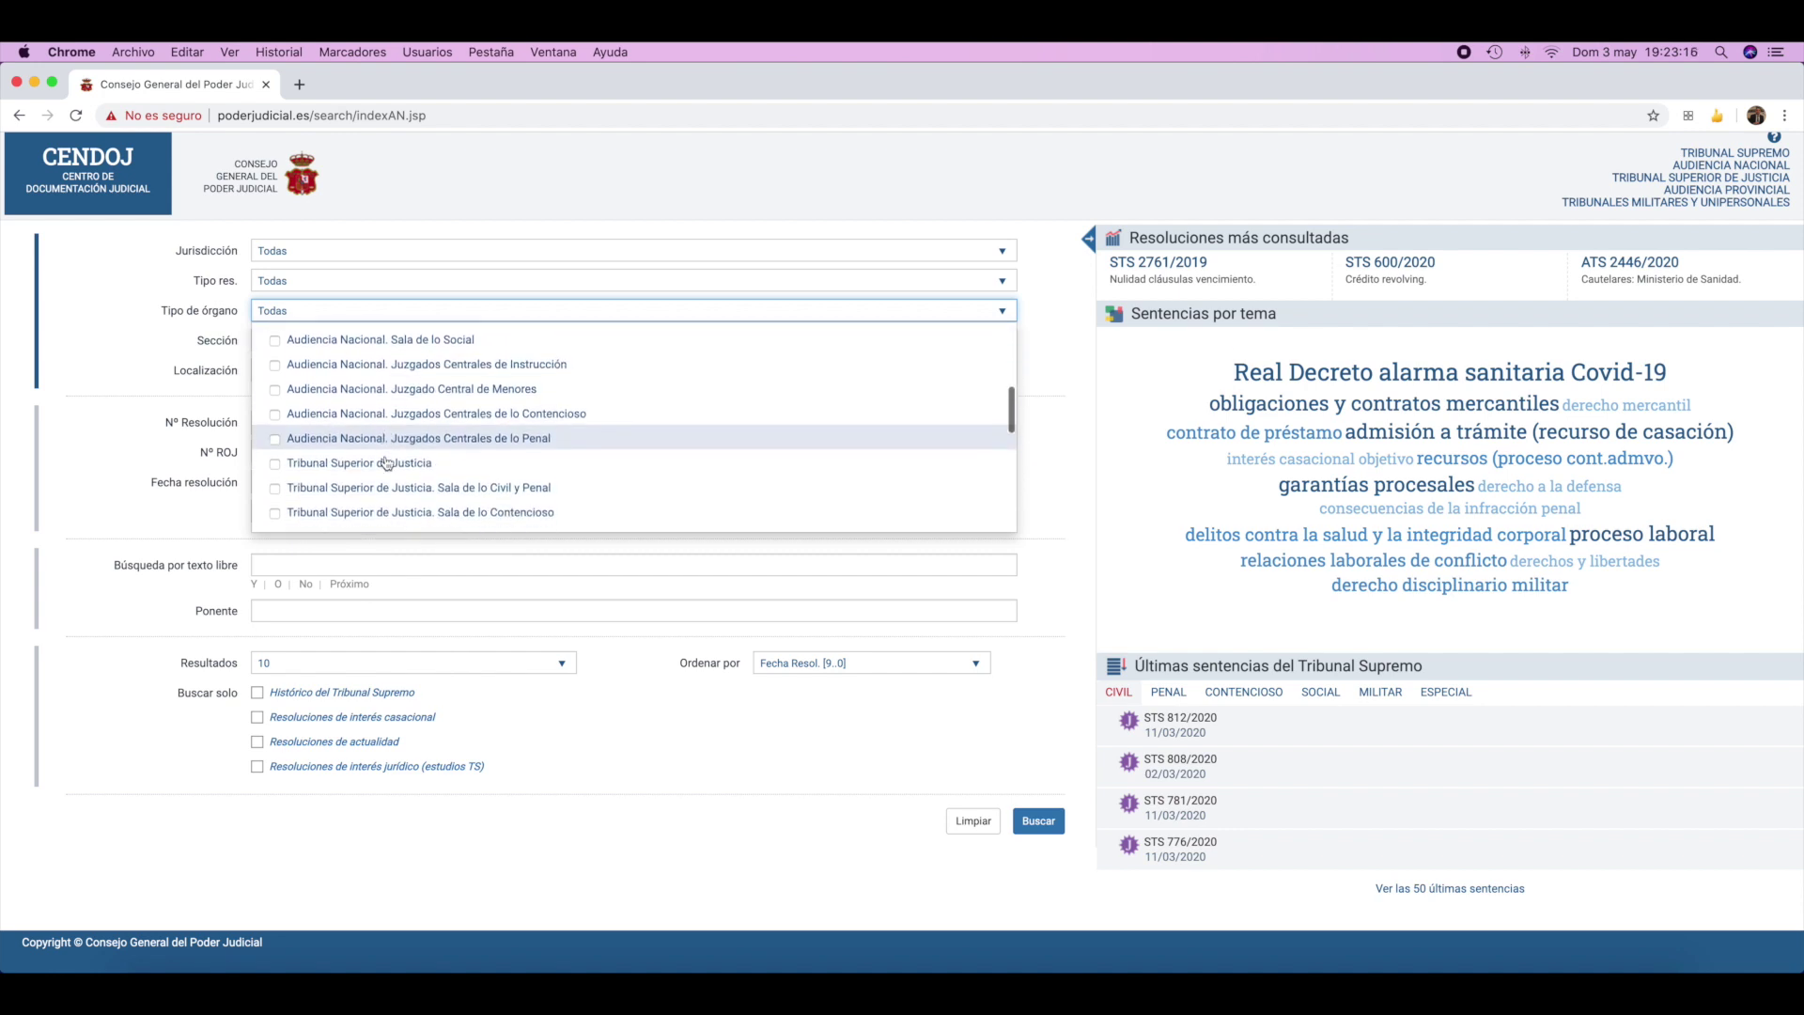
pyautogui.scroll(-3, 398, 459)
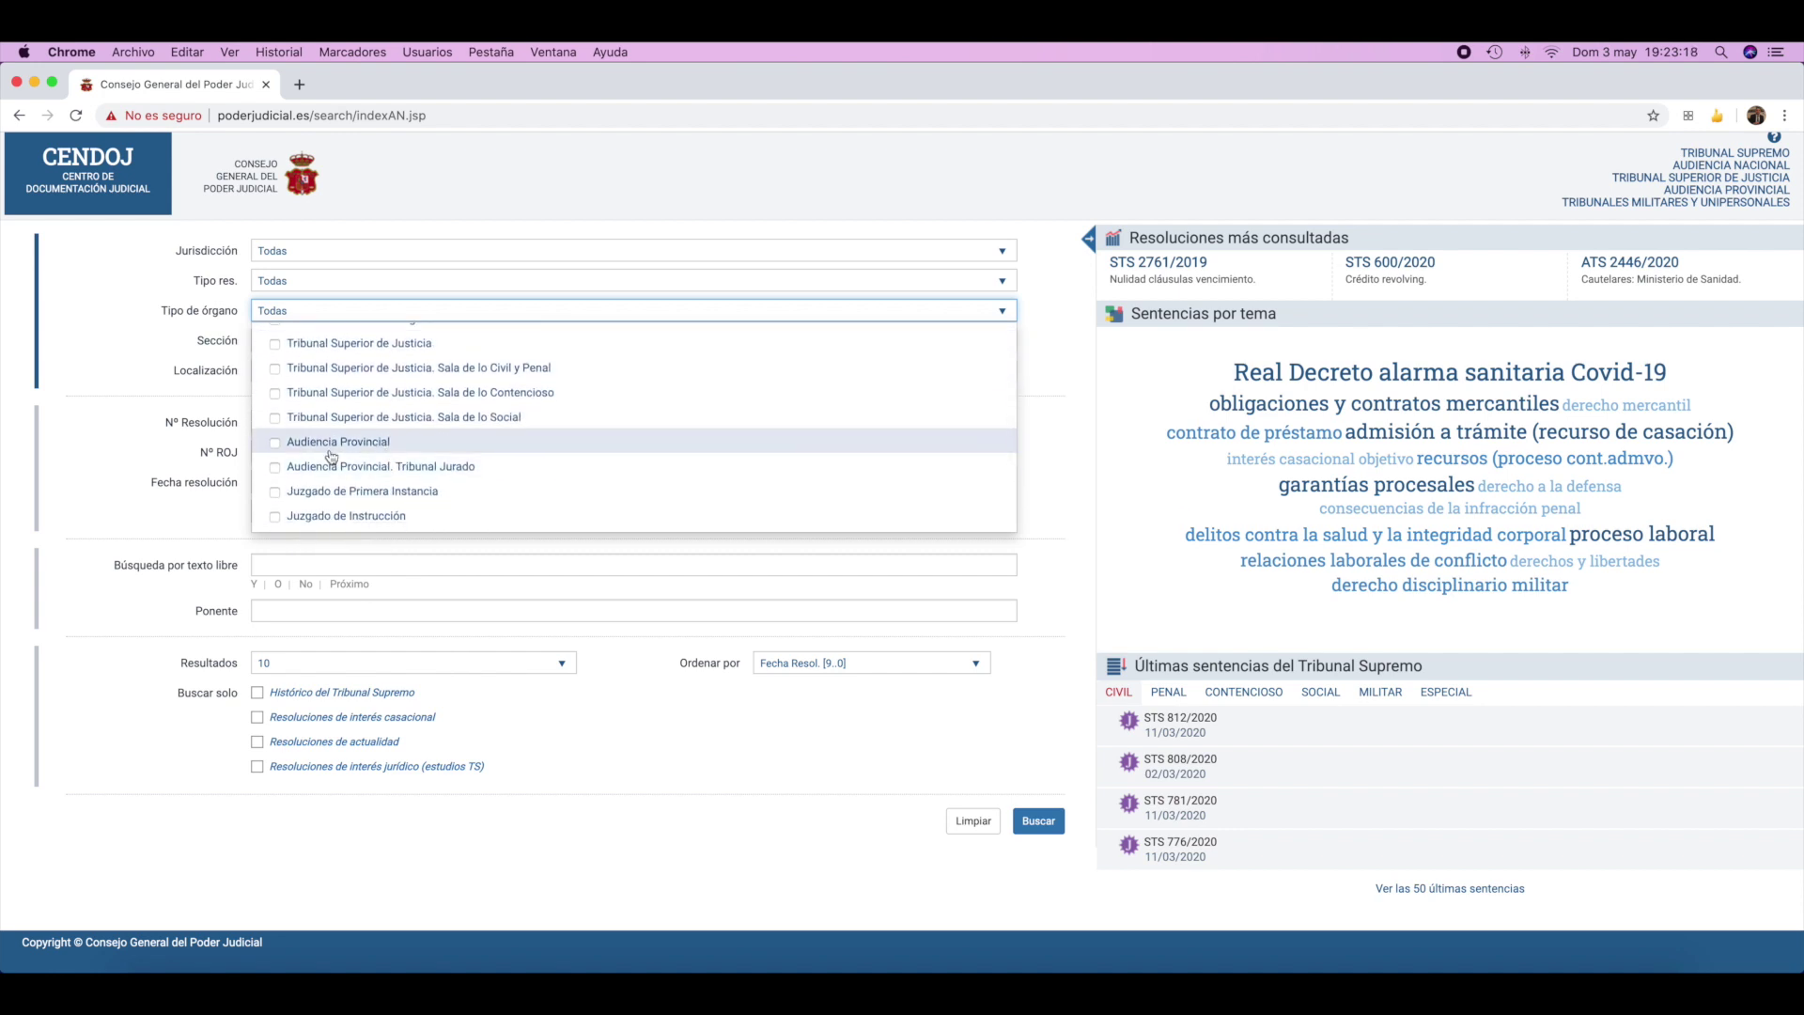
pyautogui.click(207, 337)
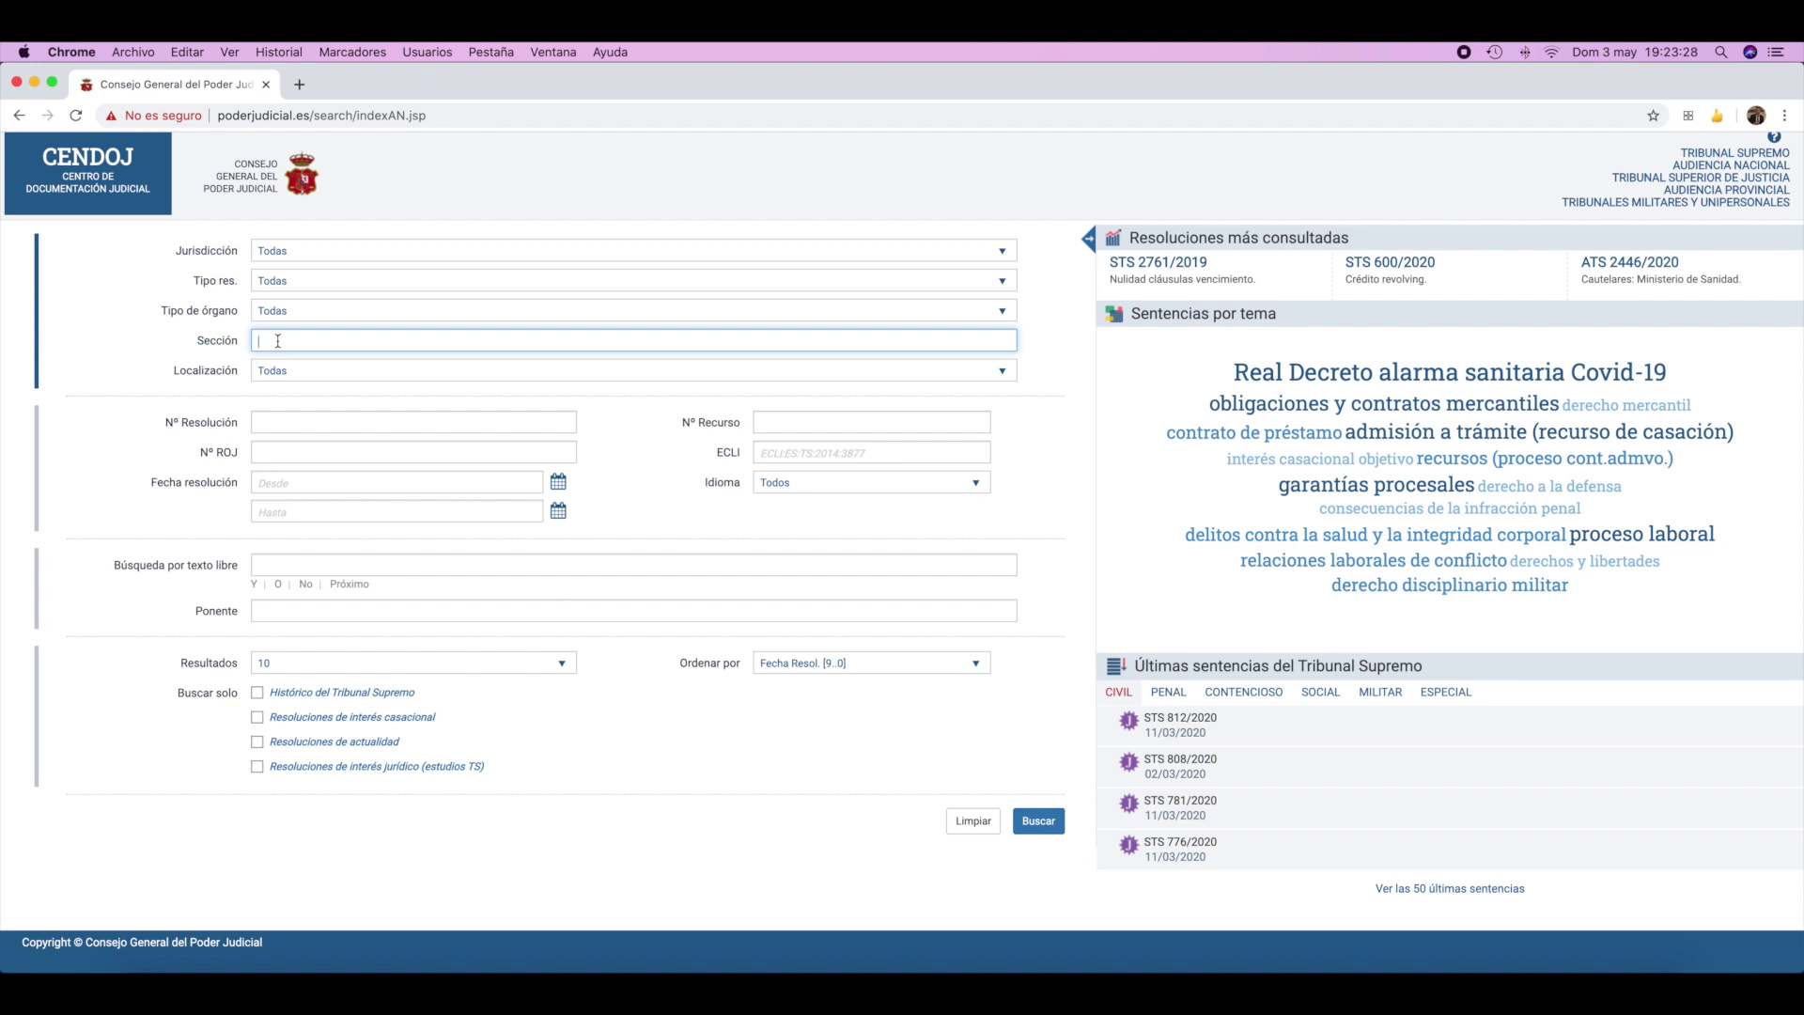
pyautogui.click(173, 374)
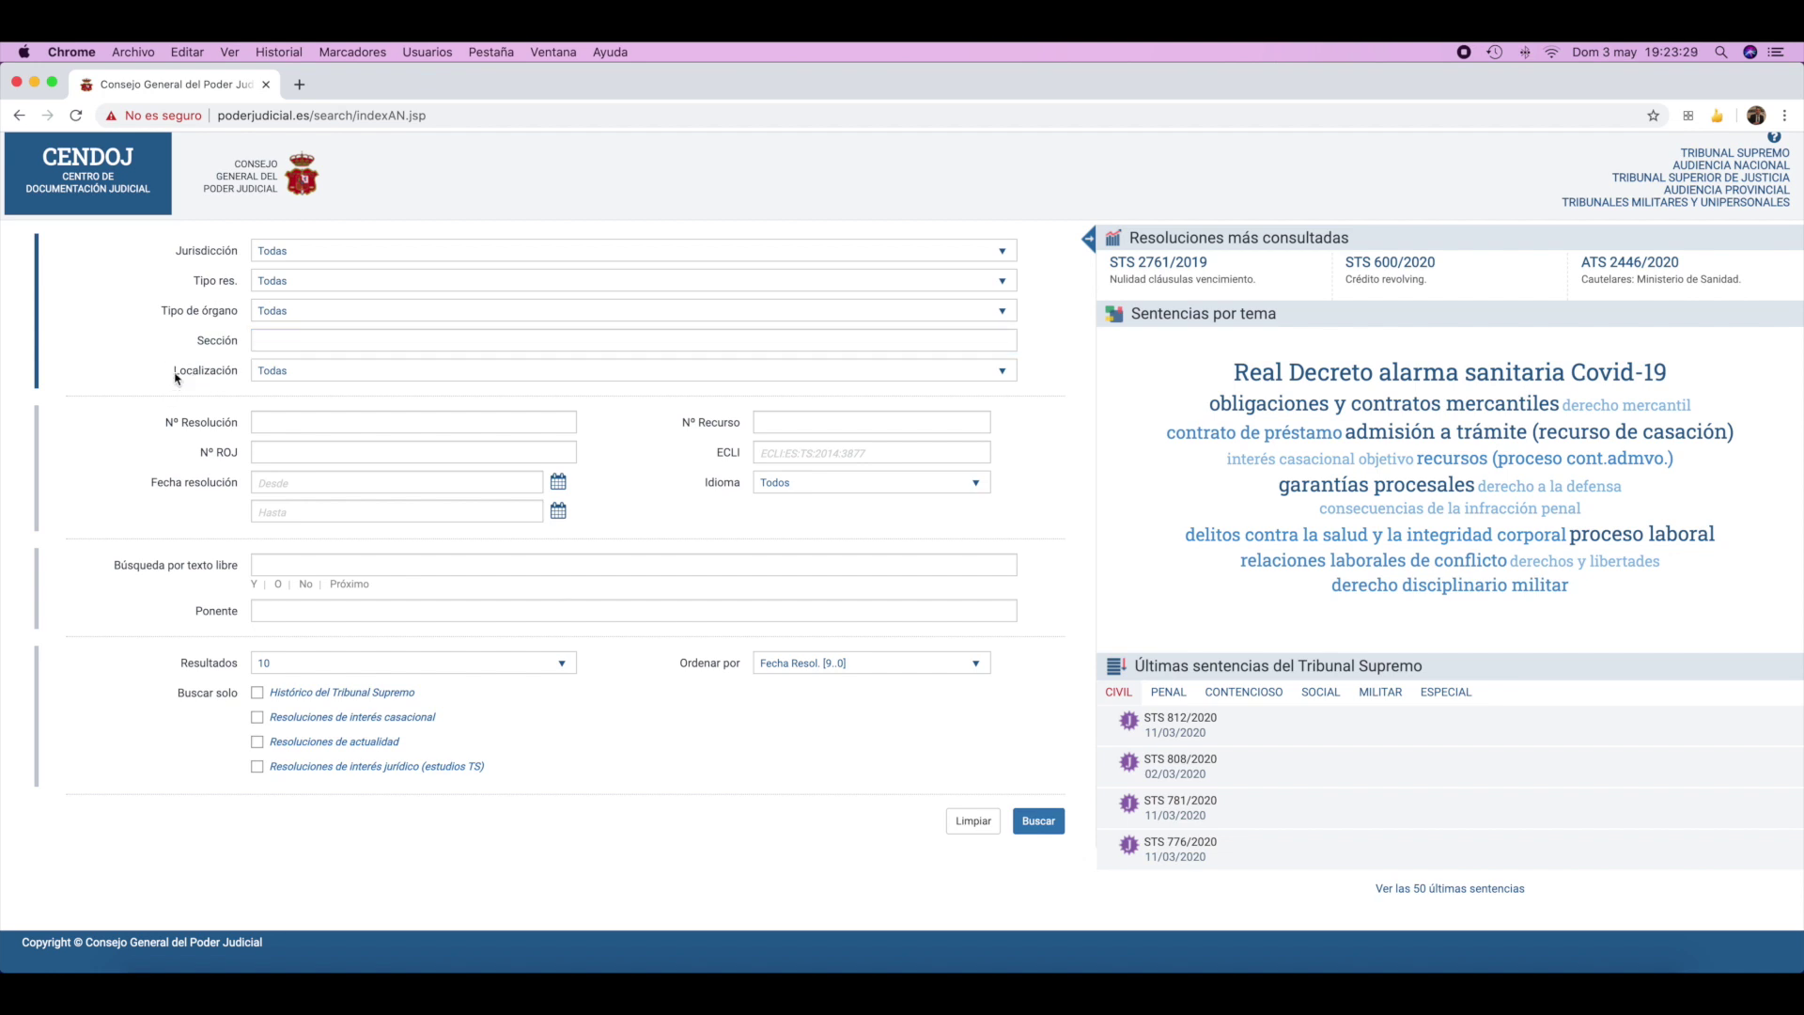
pyautogui.click(282, 377)
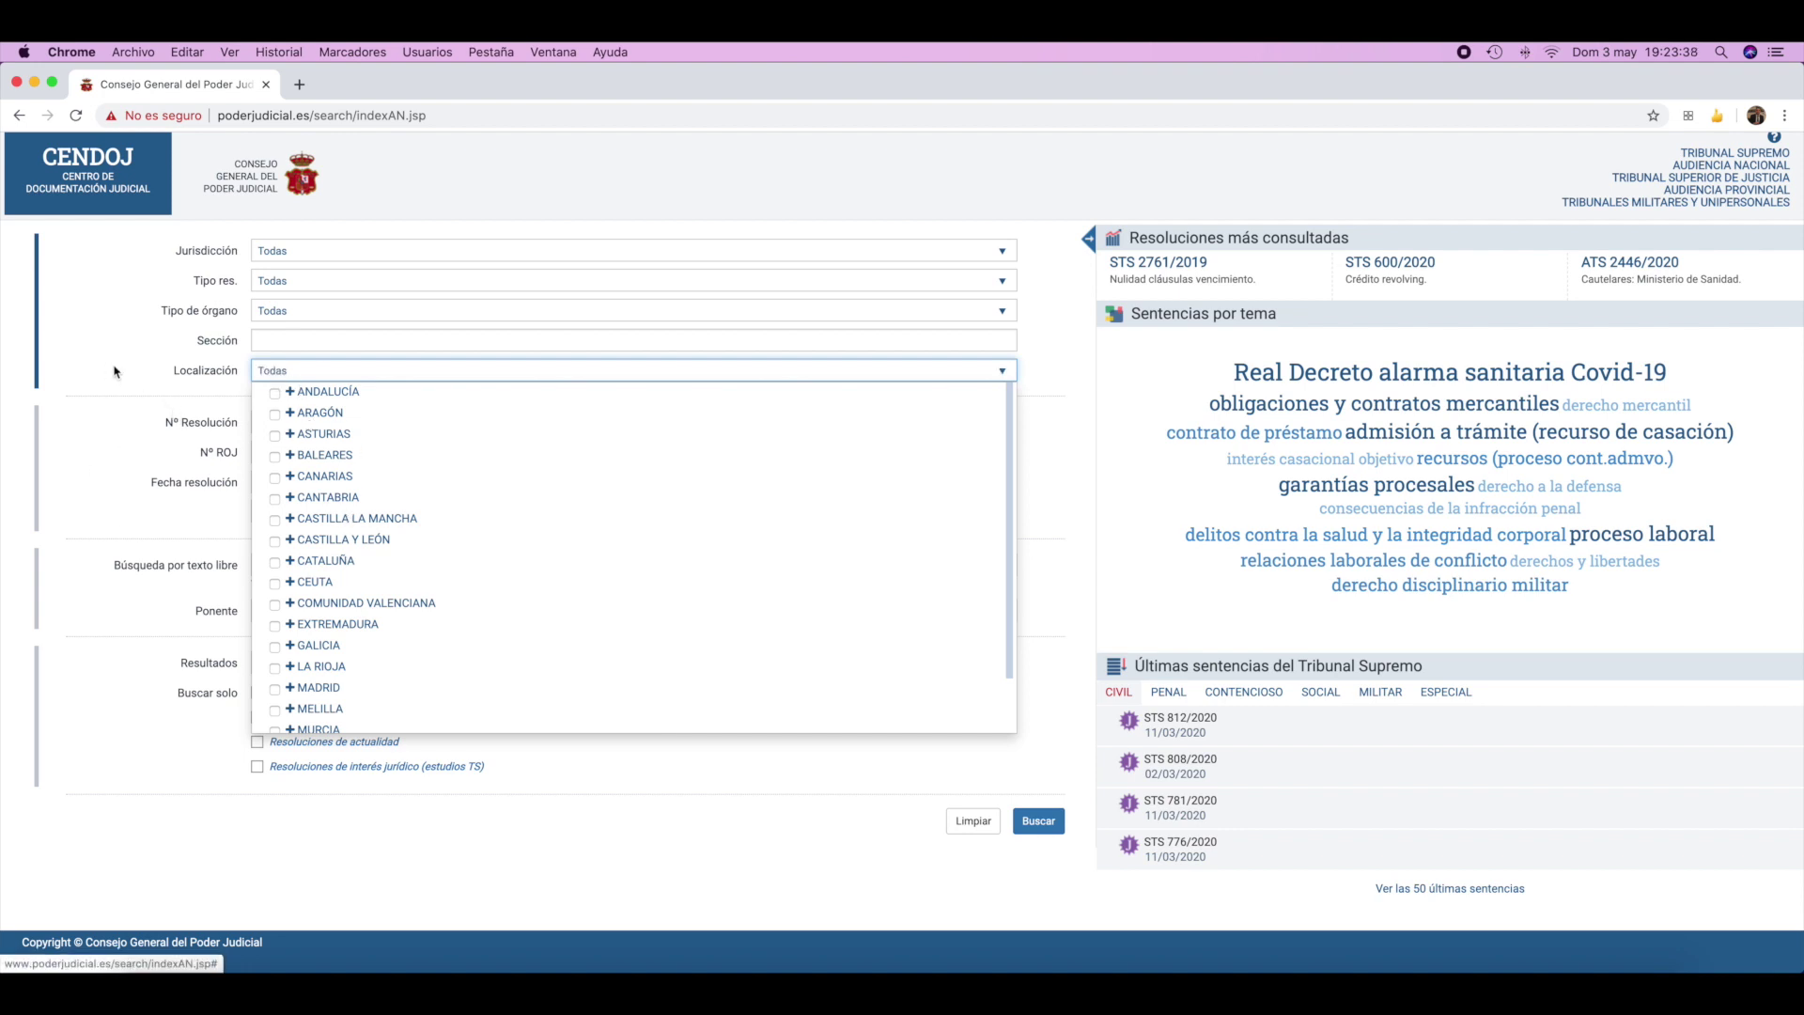
pyautogui.click(164, 388)
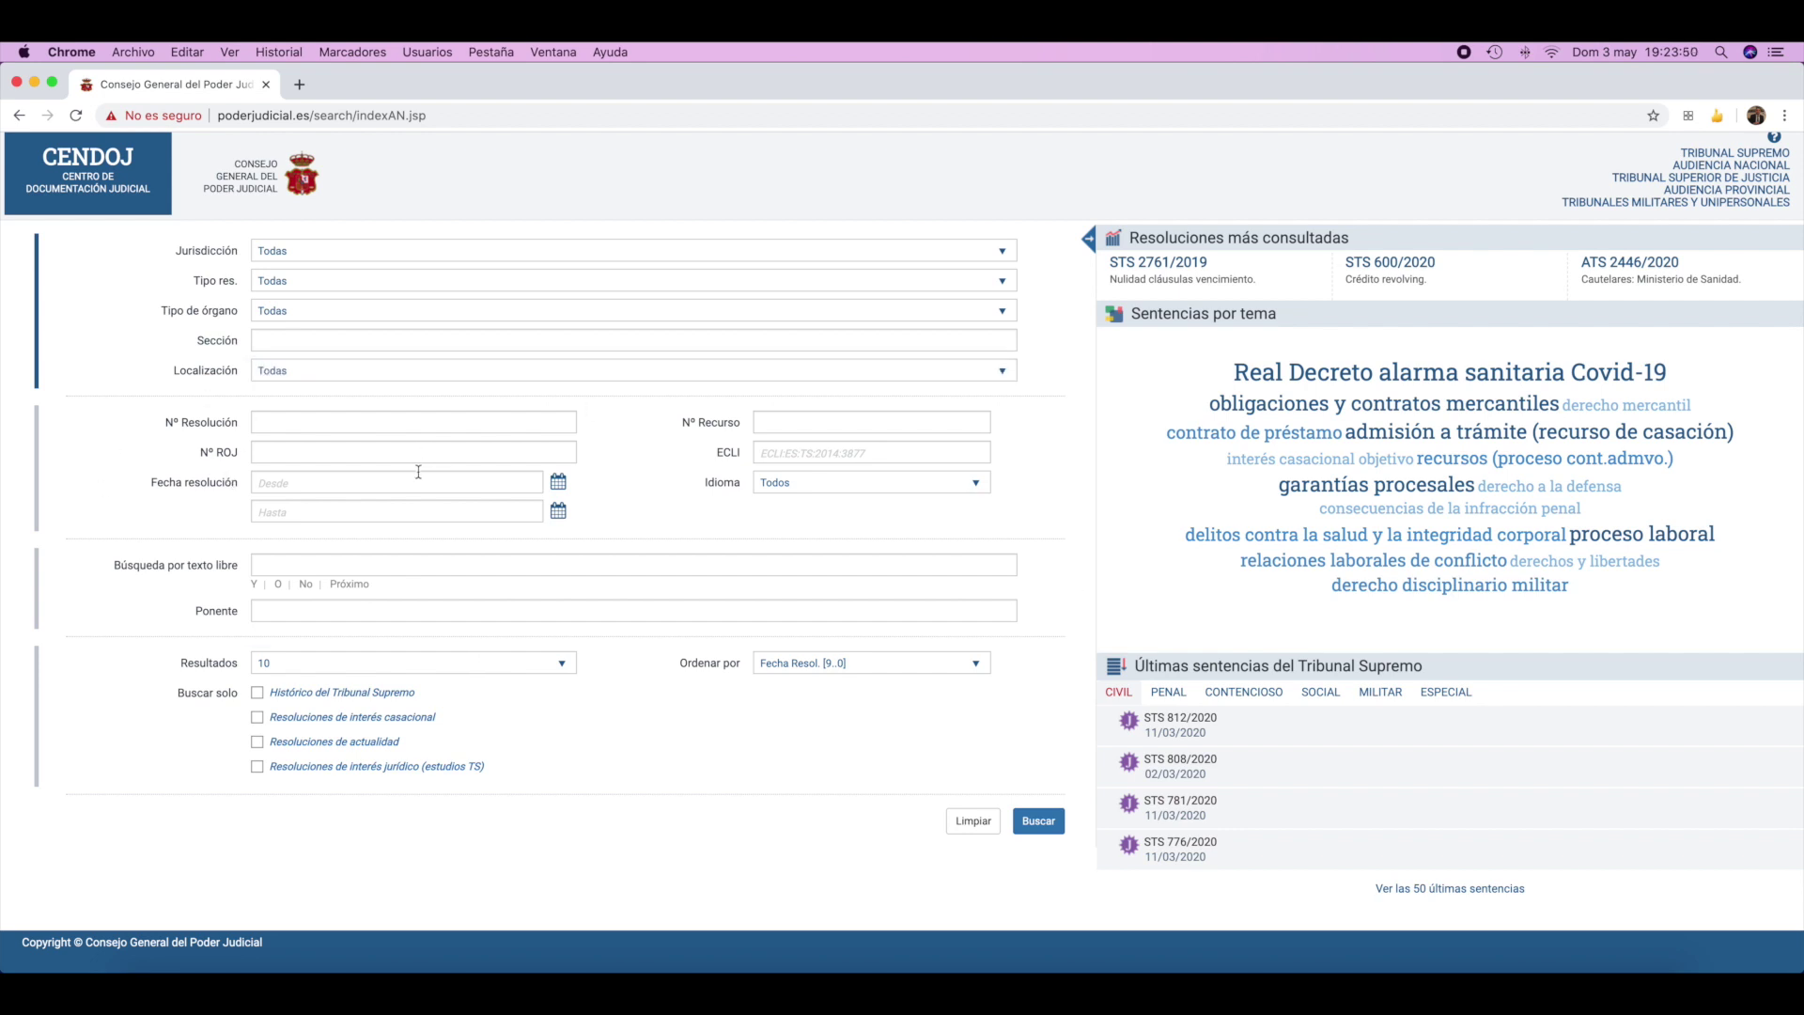
# Examine the identification fields for resolution number, appeal number, ROJ number and ECLI, plus the language choices.
pyautogui.click(268, 422)
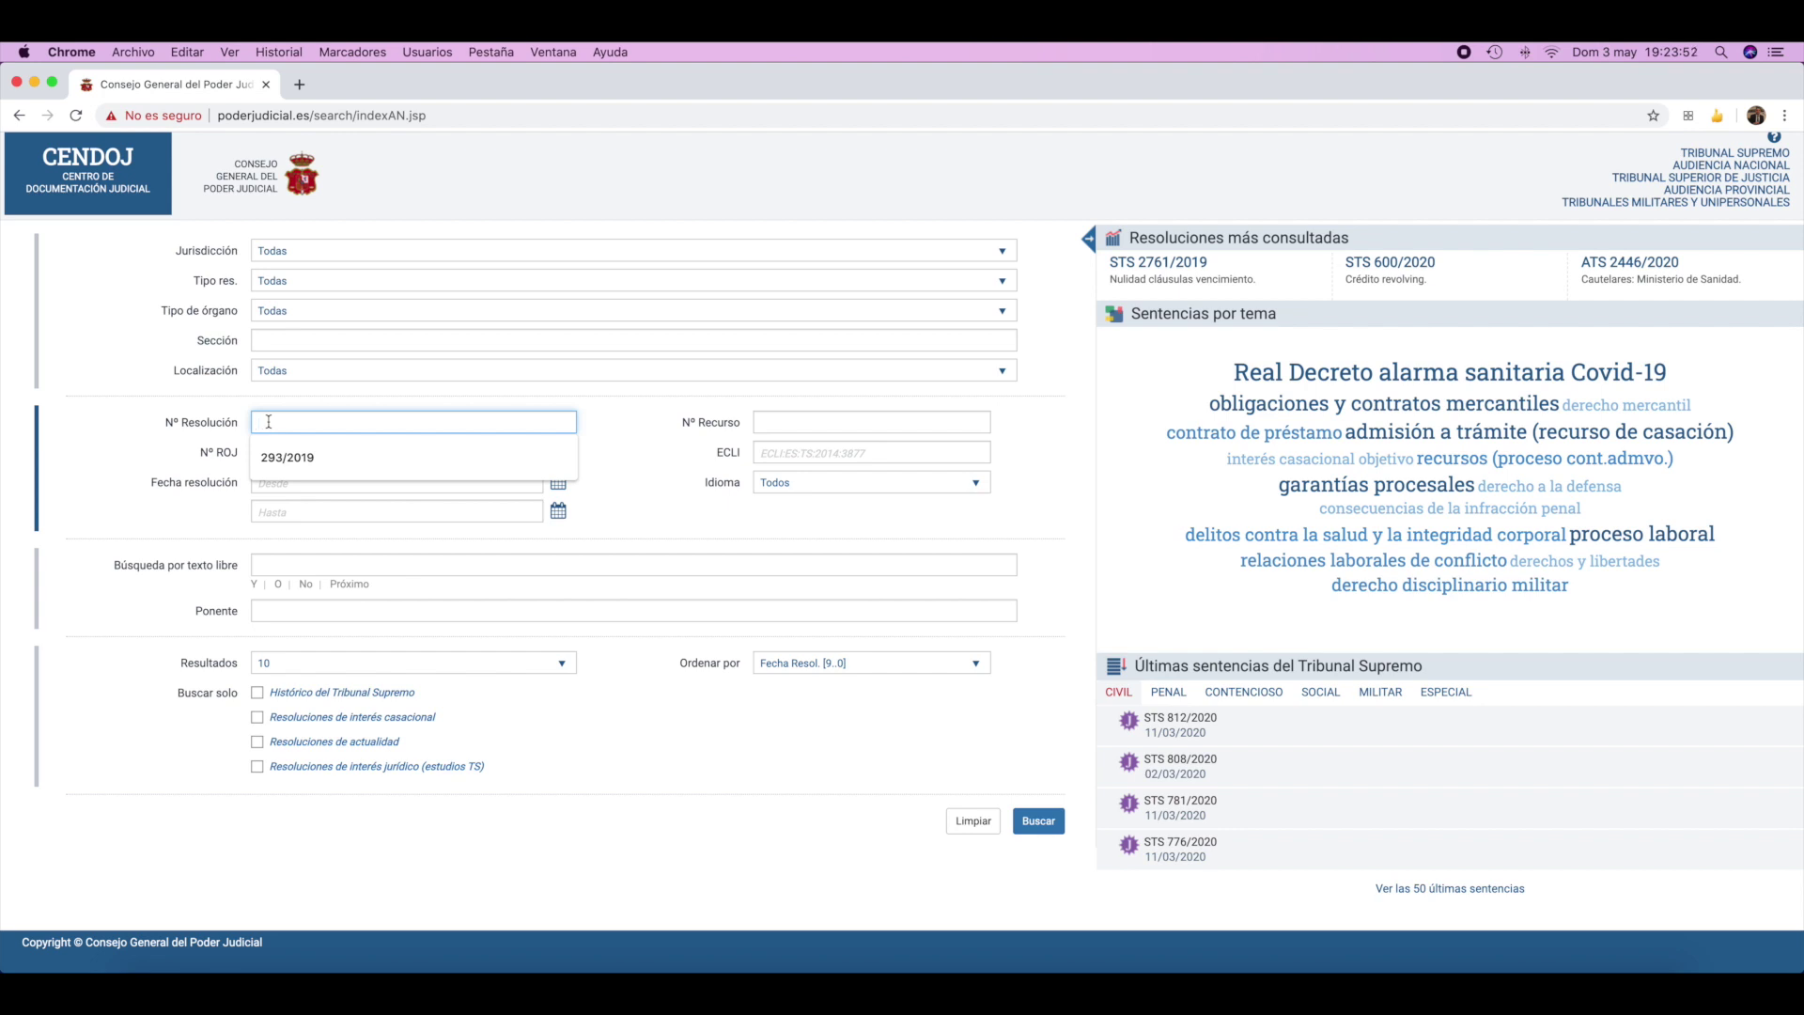
pyautogui.click(285, 404)
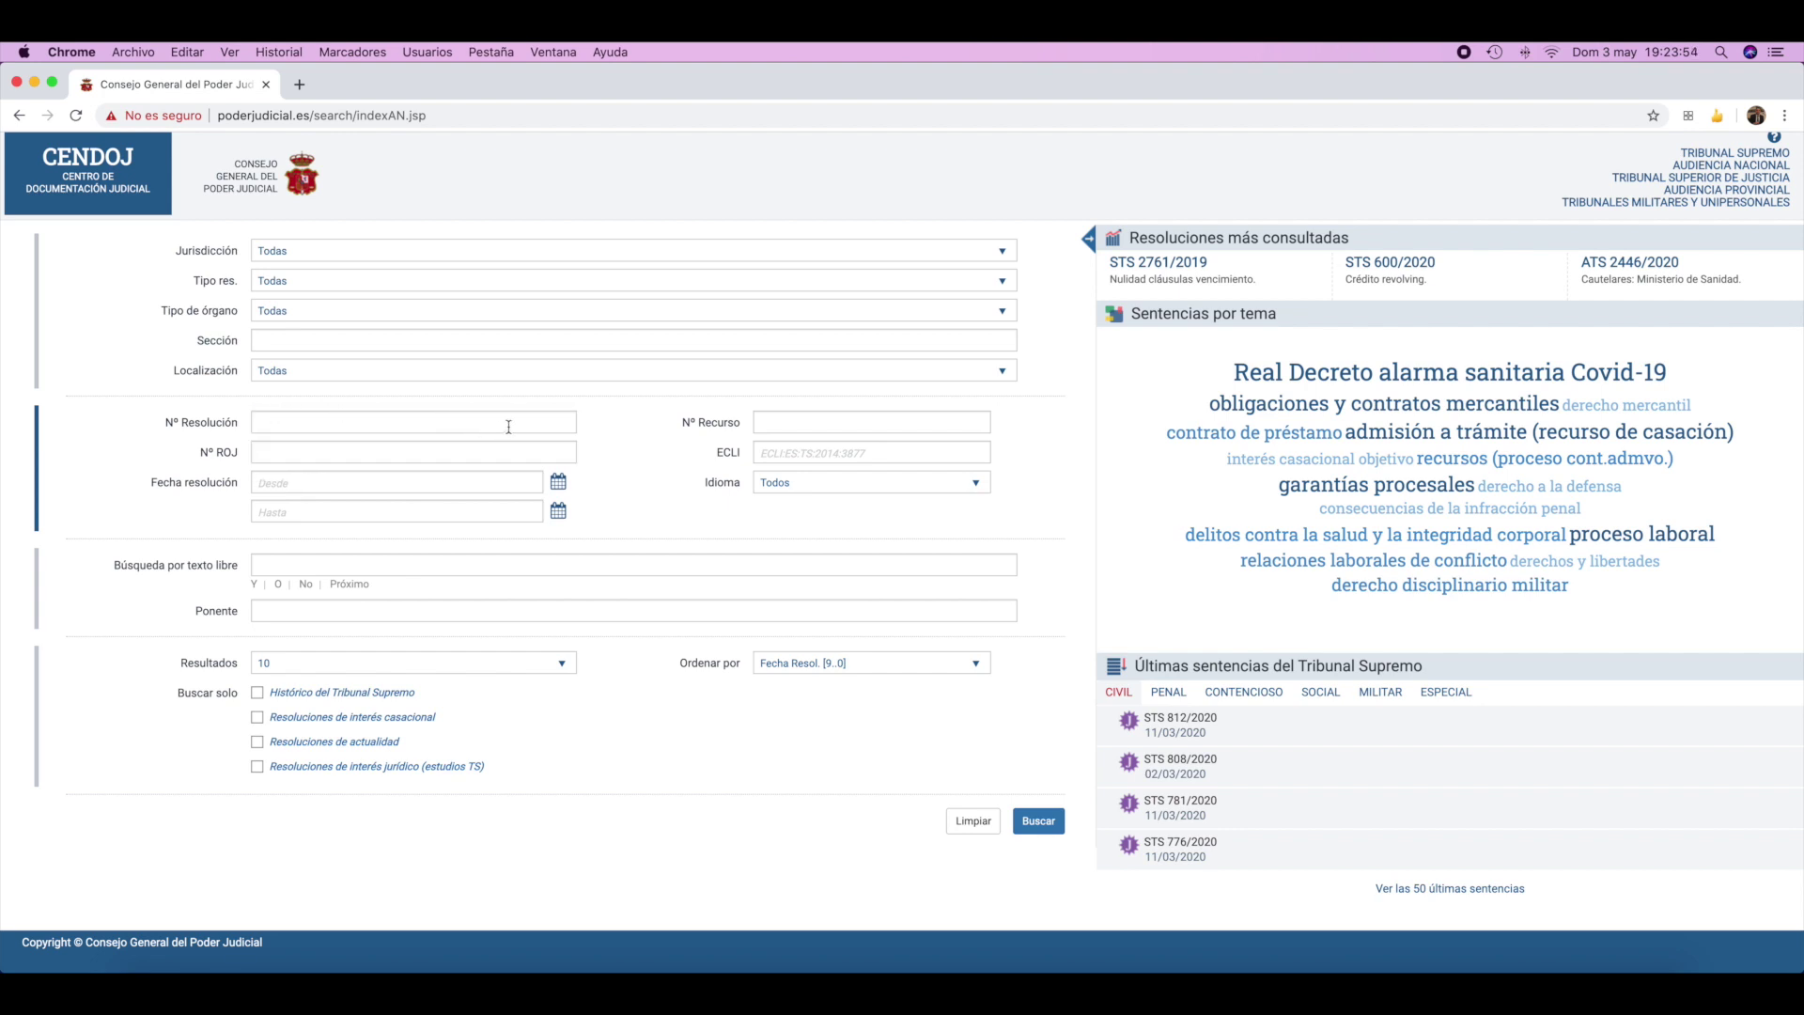
pyautogui.click(331, 422)
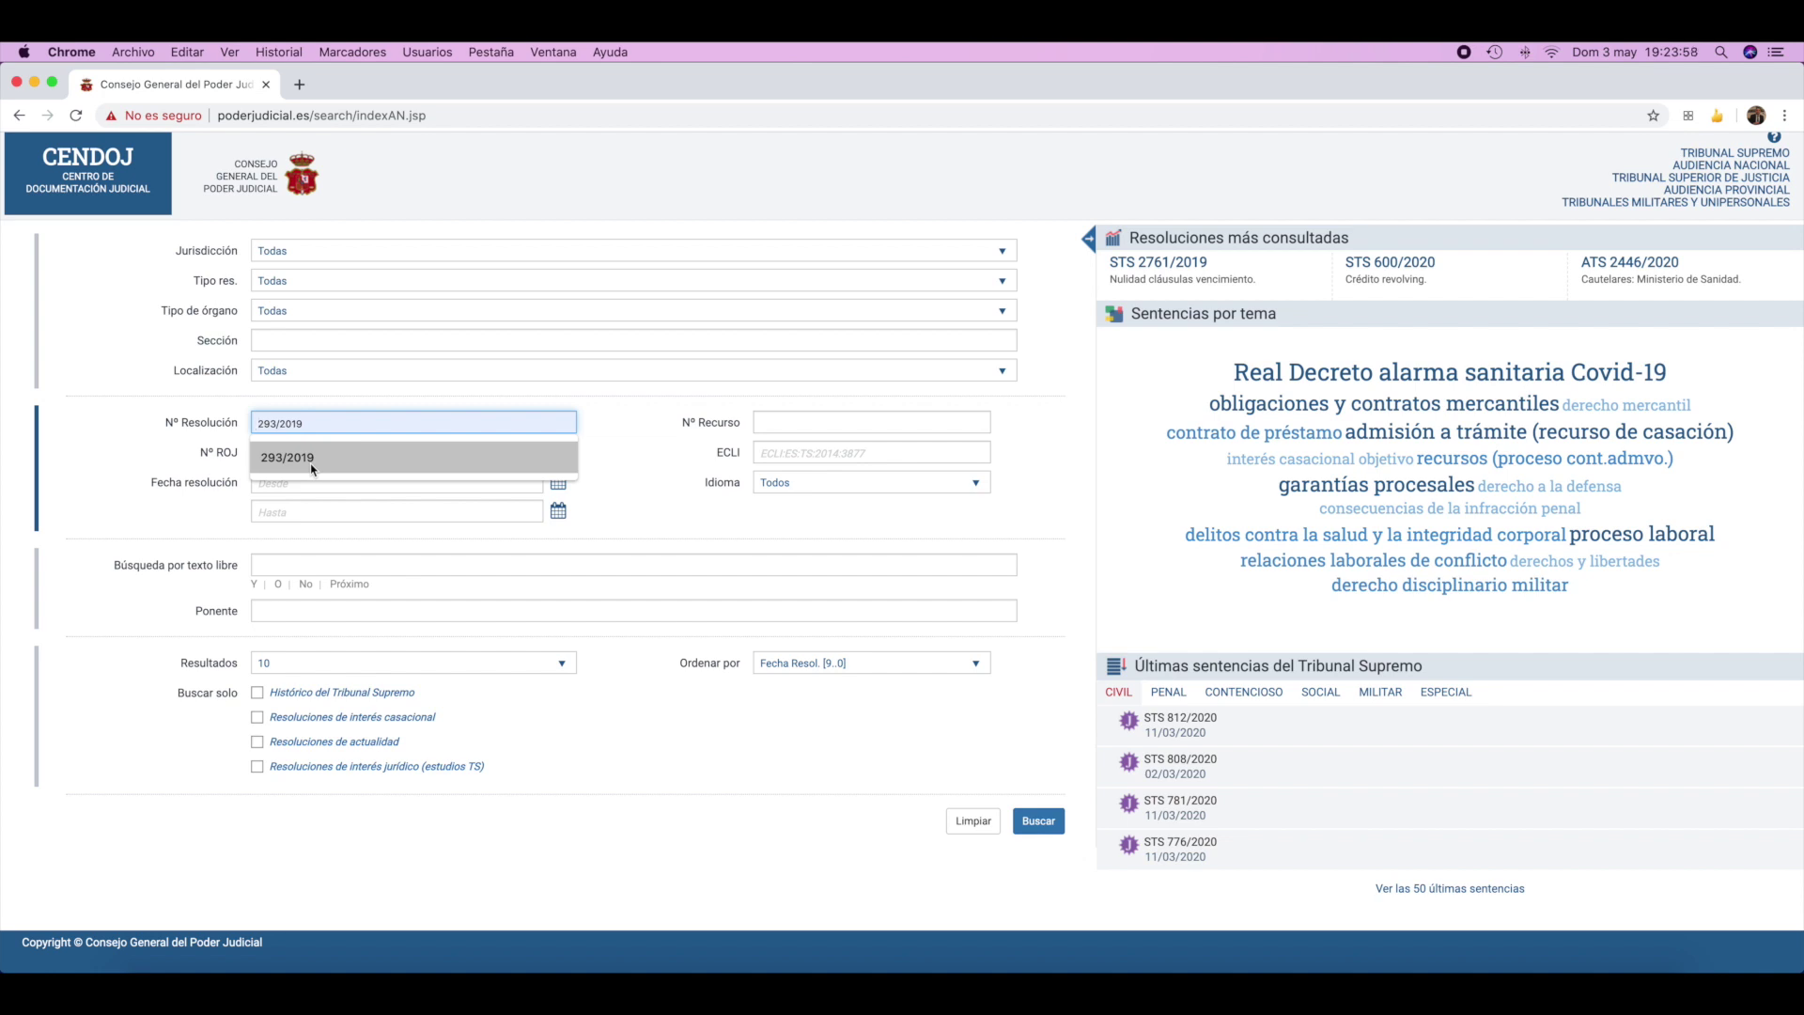
pyautogui.click(793, 422)
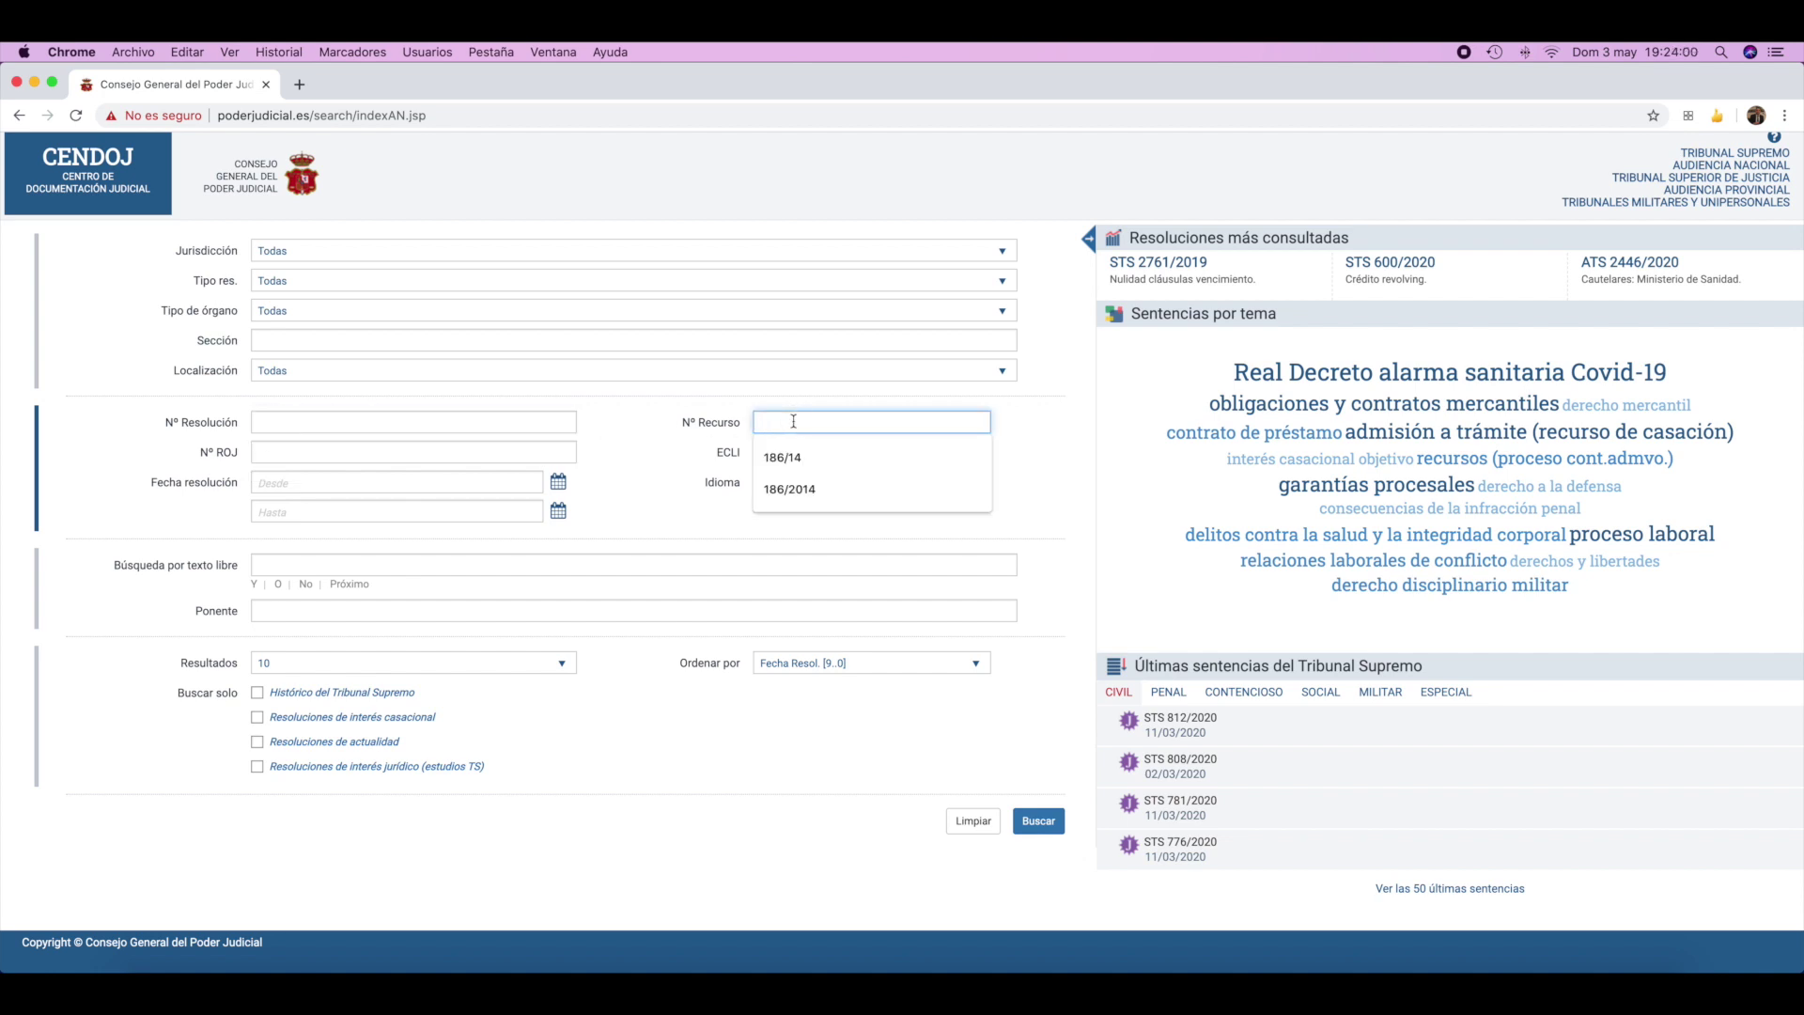
pyautogui.click(275, 452)
pyautogui.click(733, 454)
pyautogui.click(733, 455)
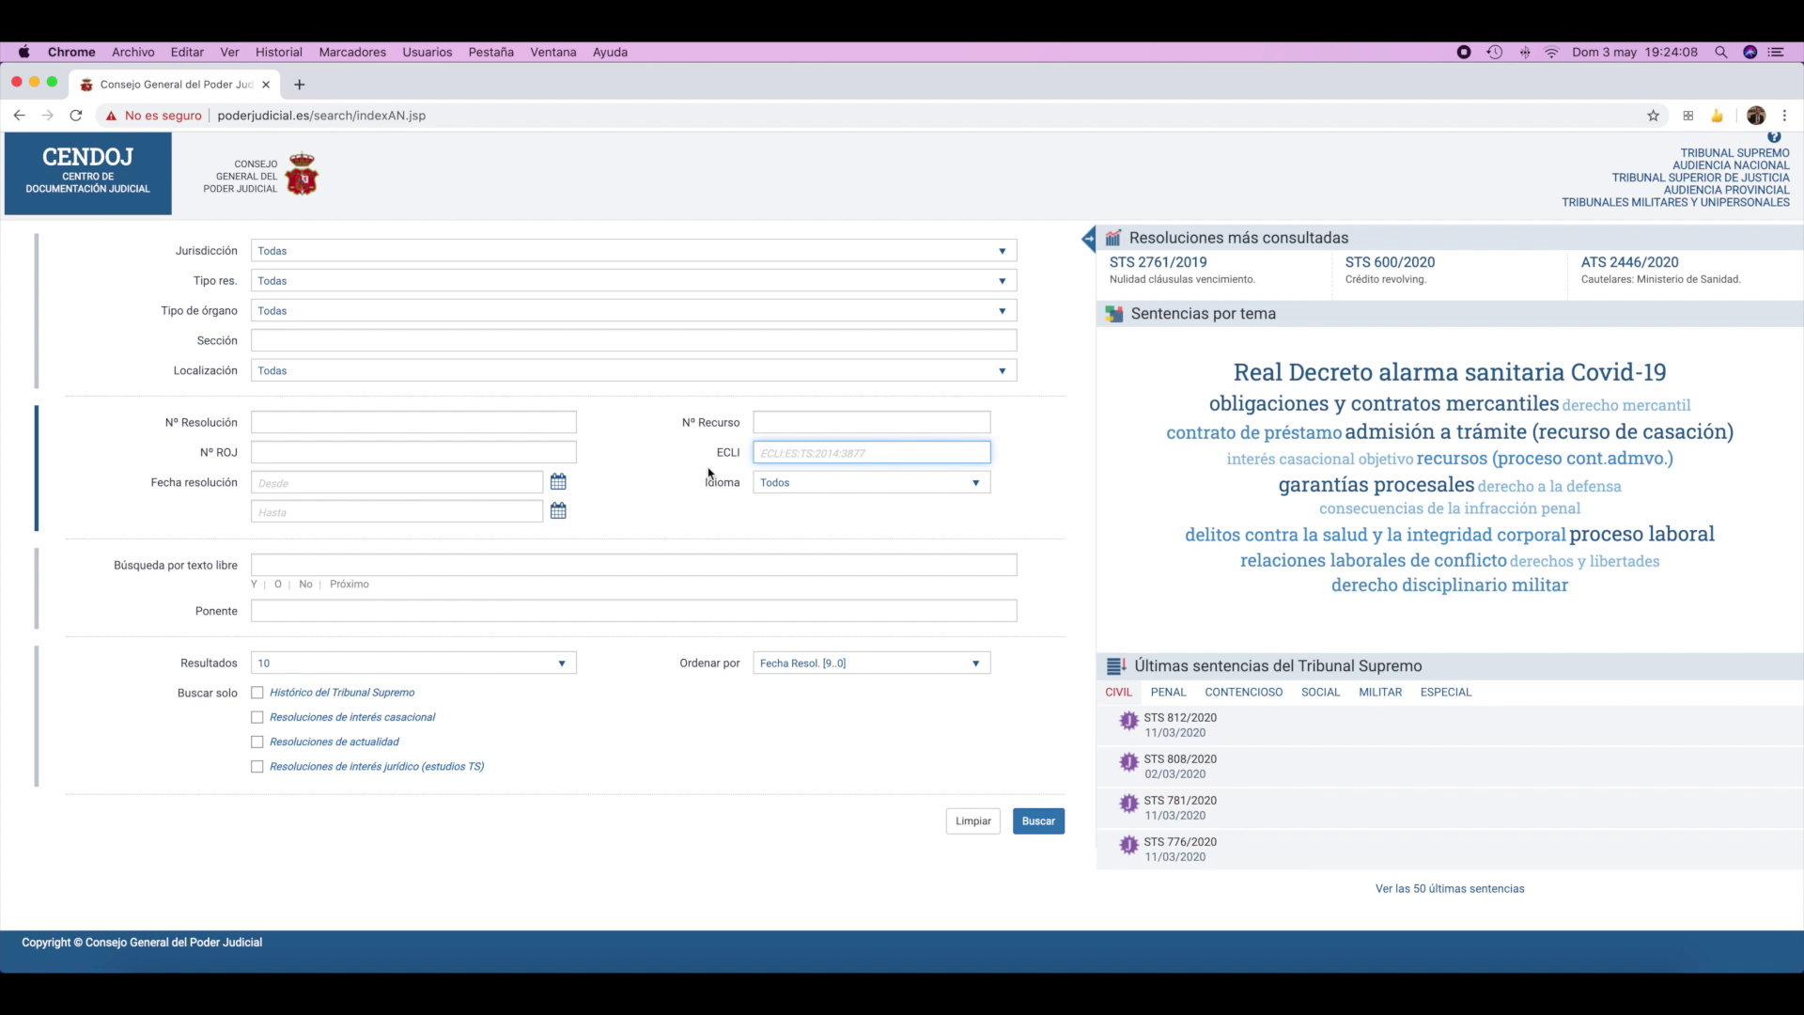
pyautogui.click(295, 452)
pyautogui.click(792, 458)
pyautogui.click(893, 484)
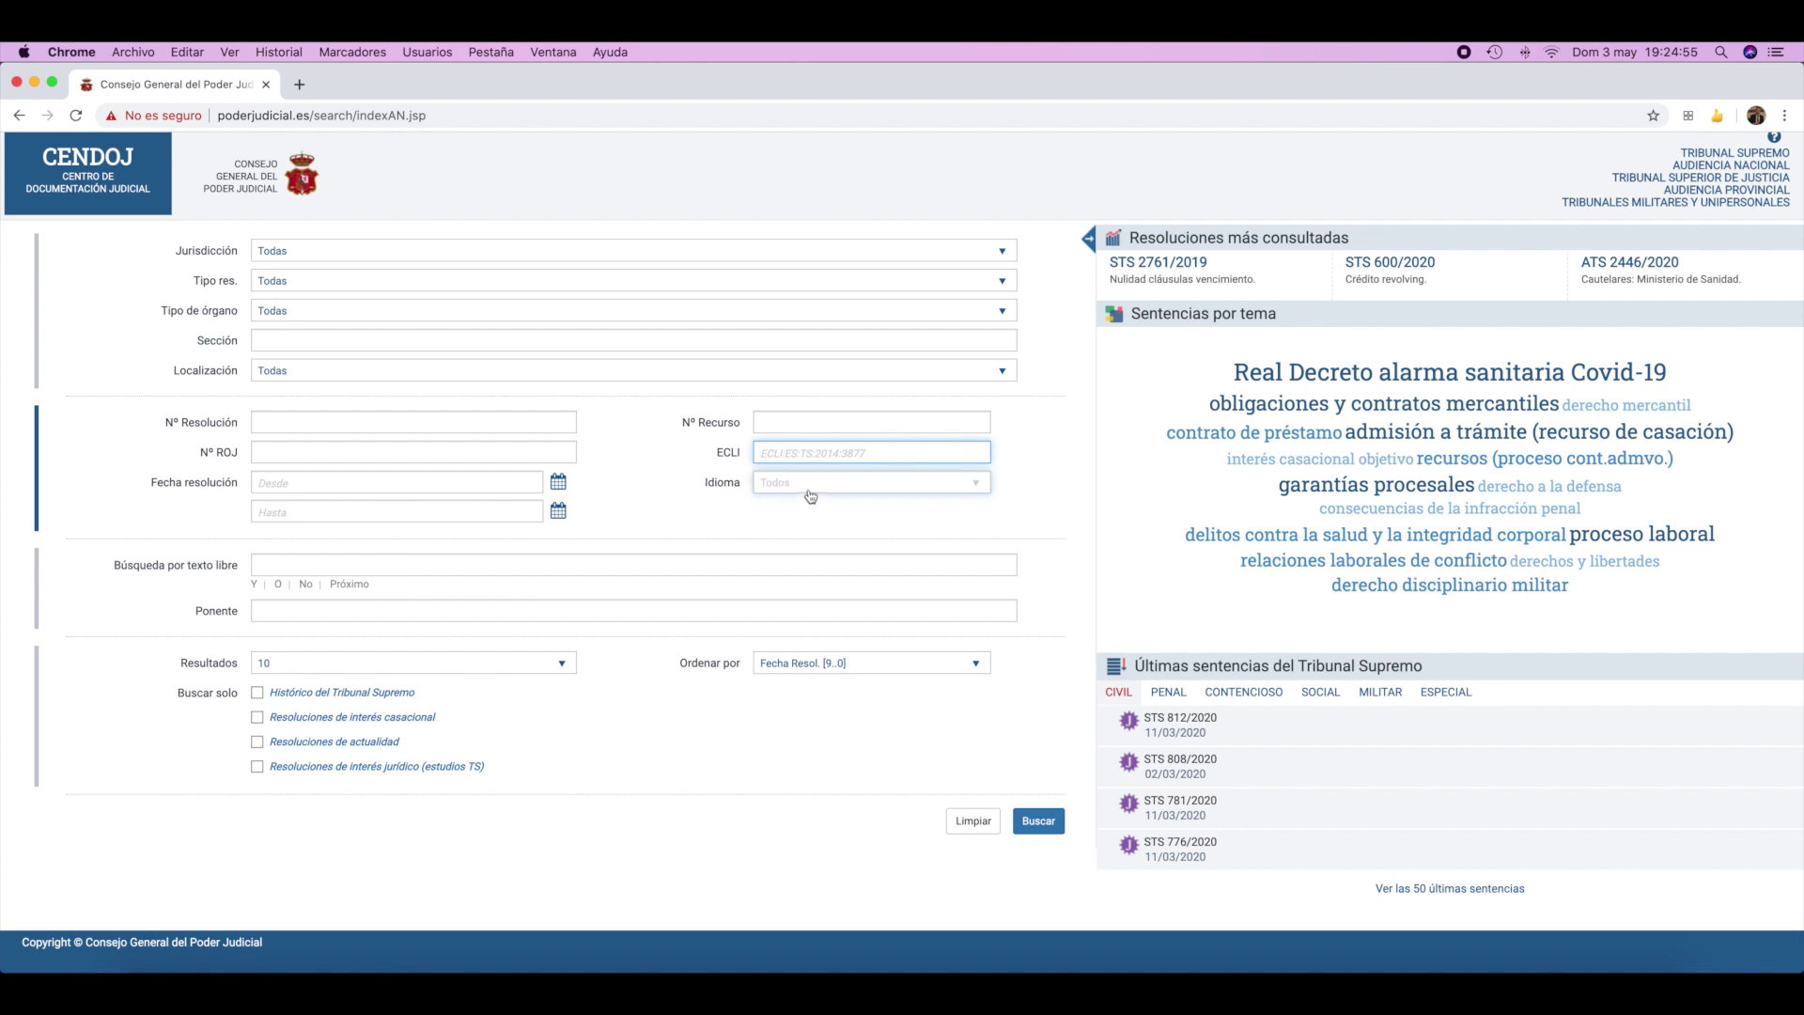
pyautogui.click(1020, 510)
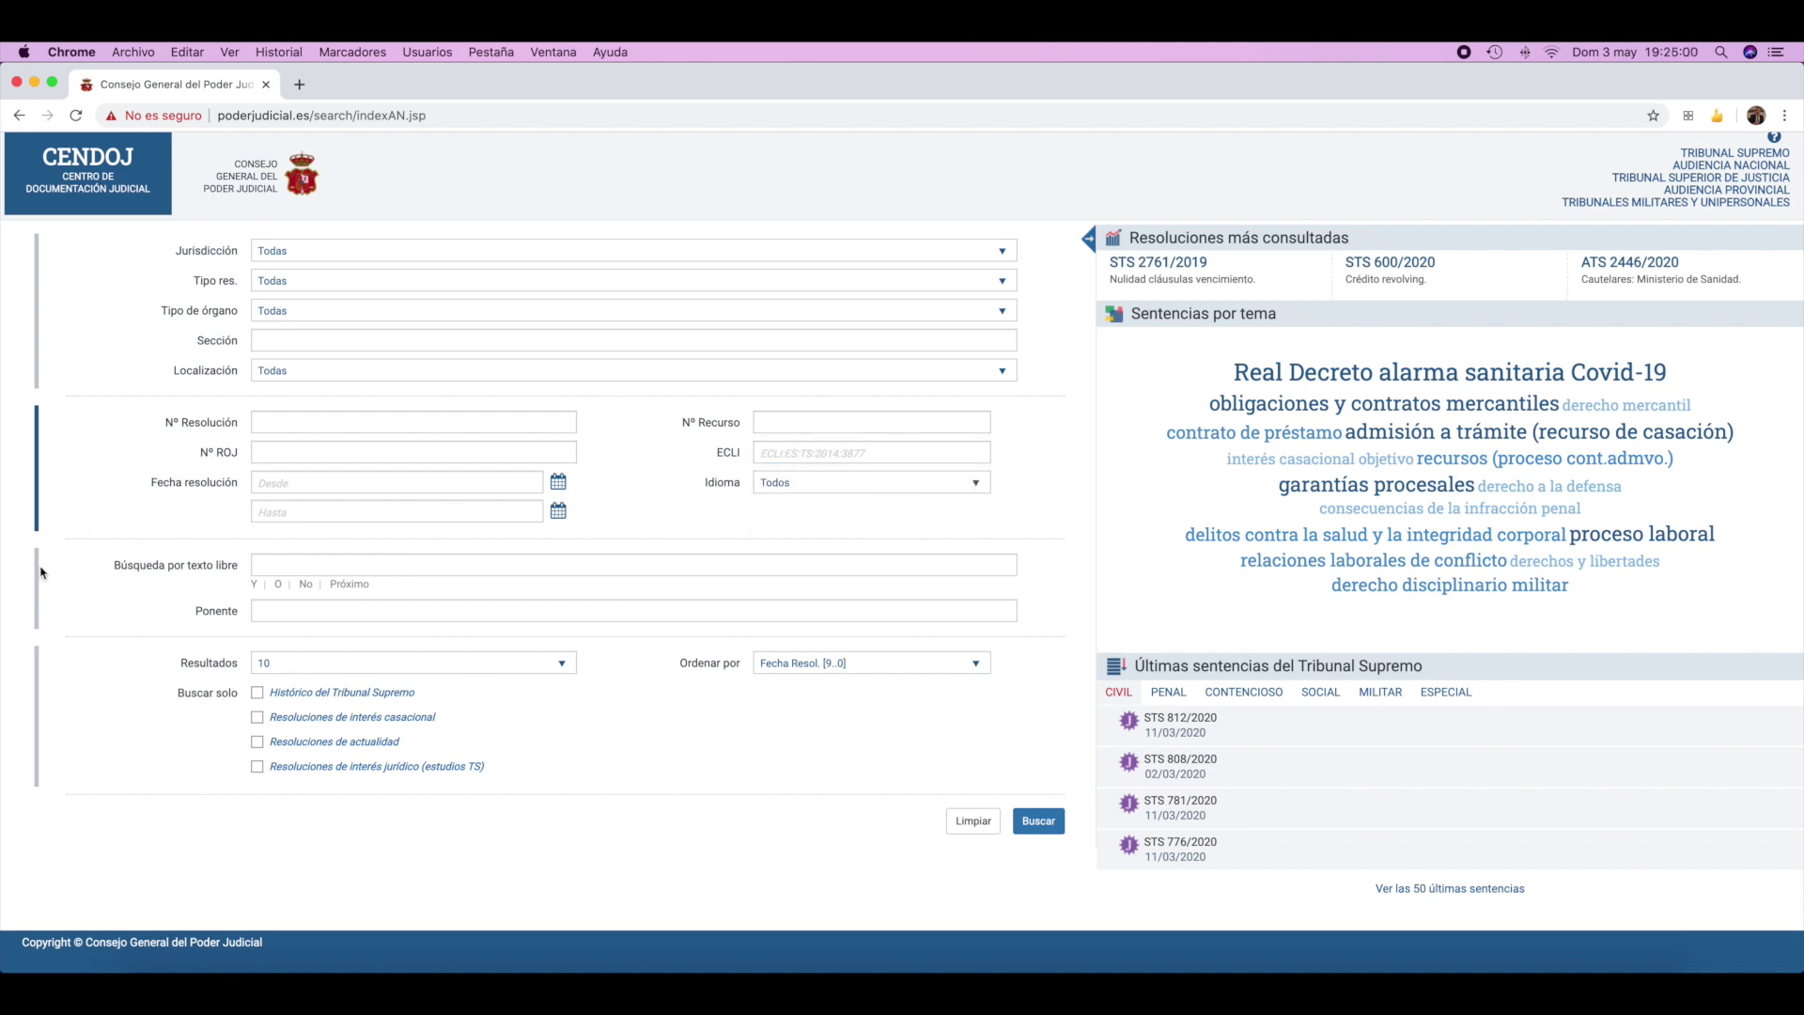
# Examine the free-text and Ponente fields and the options for the number and ordering of results.
pyautogui.click(310, 561)
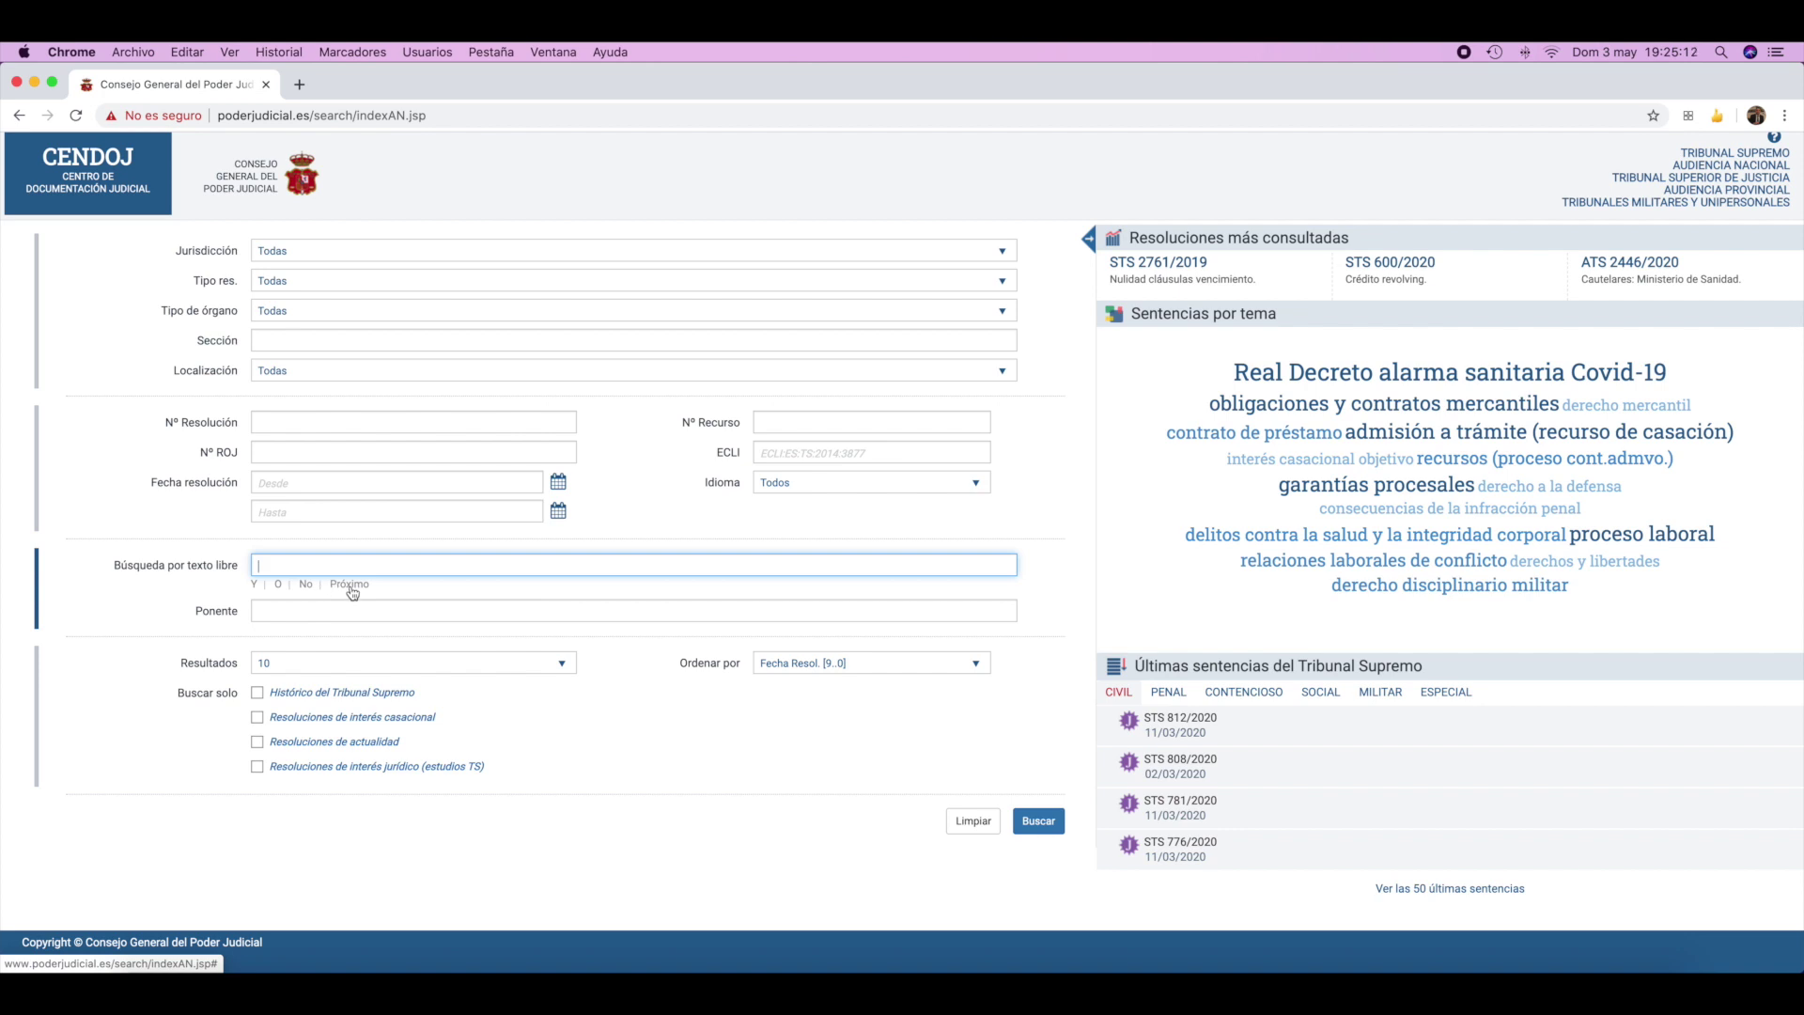
pyautogui.click(271, 611)
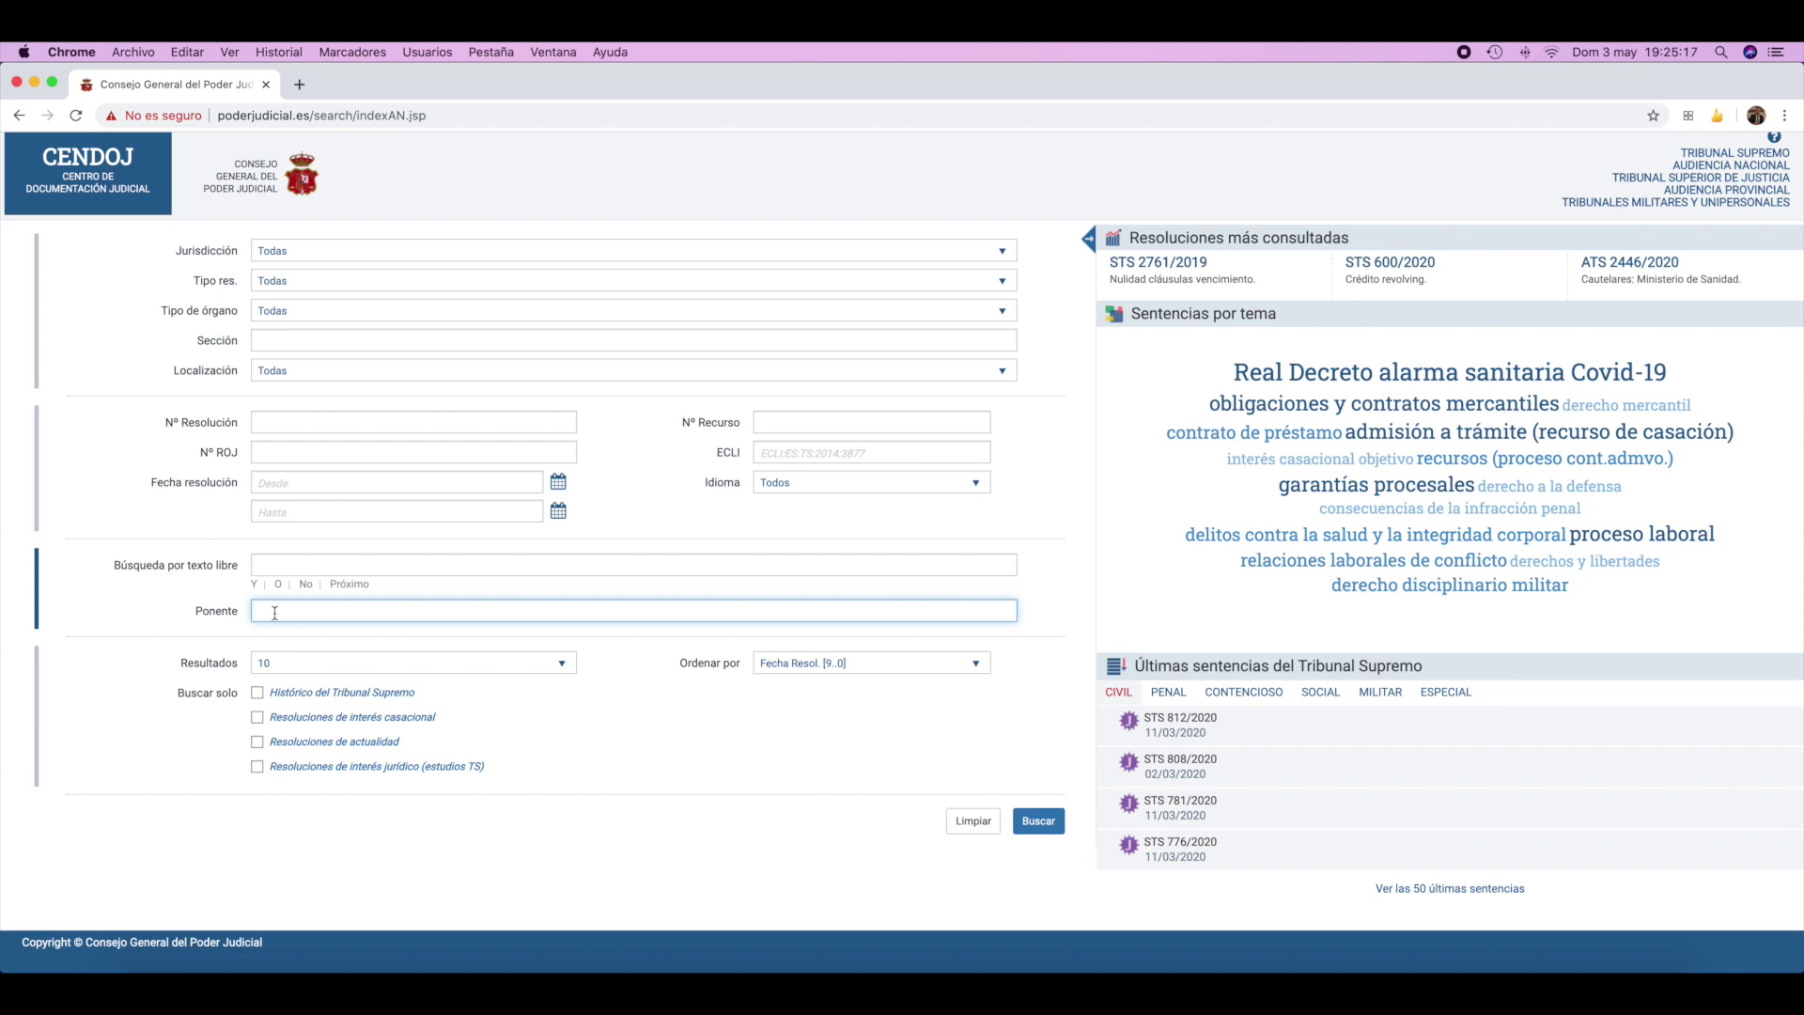
pyautogui.click(477, 663)
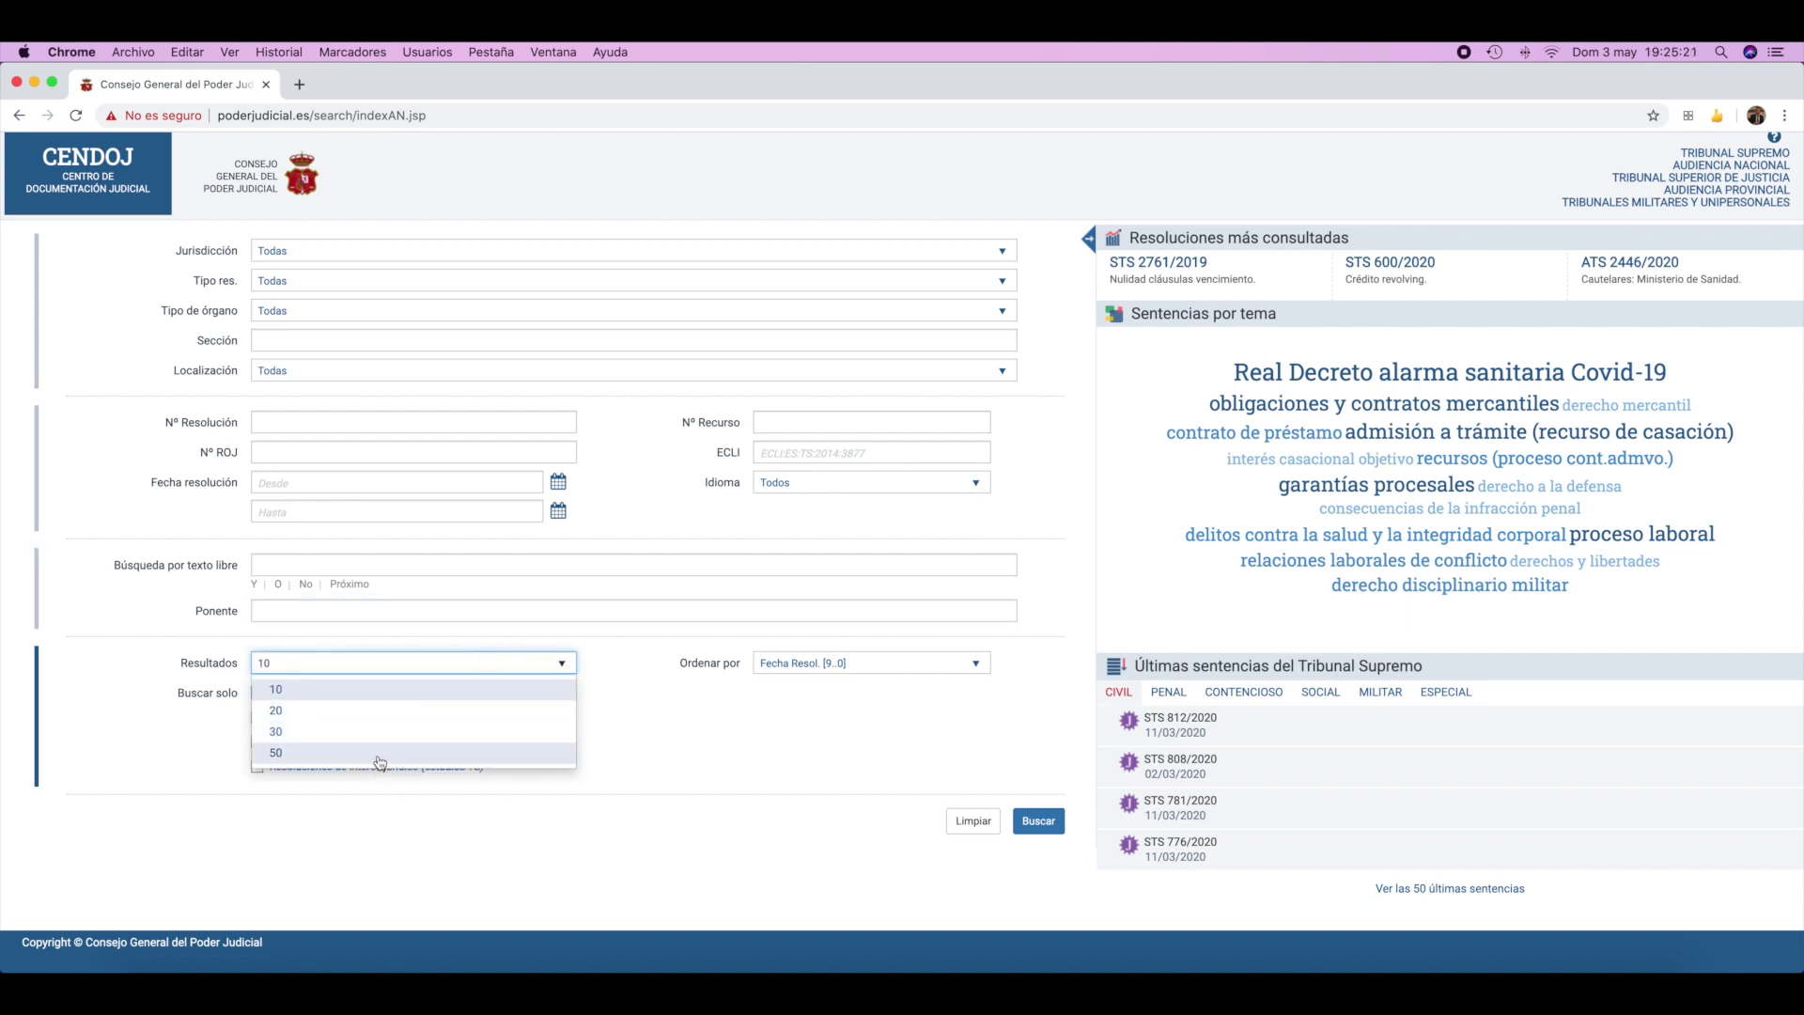
pyautogui.click(645, 726)
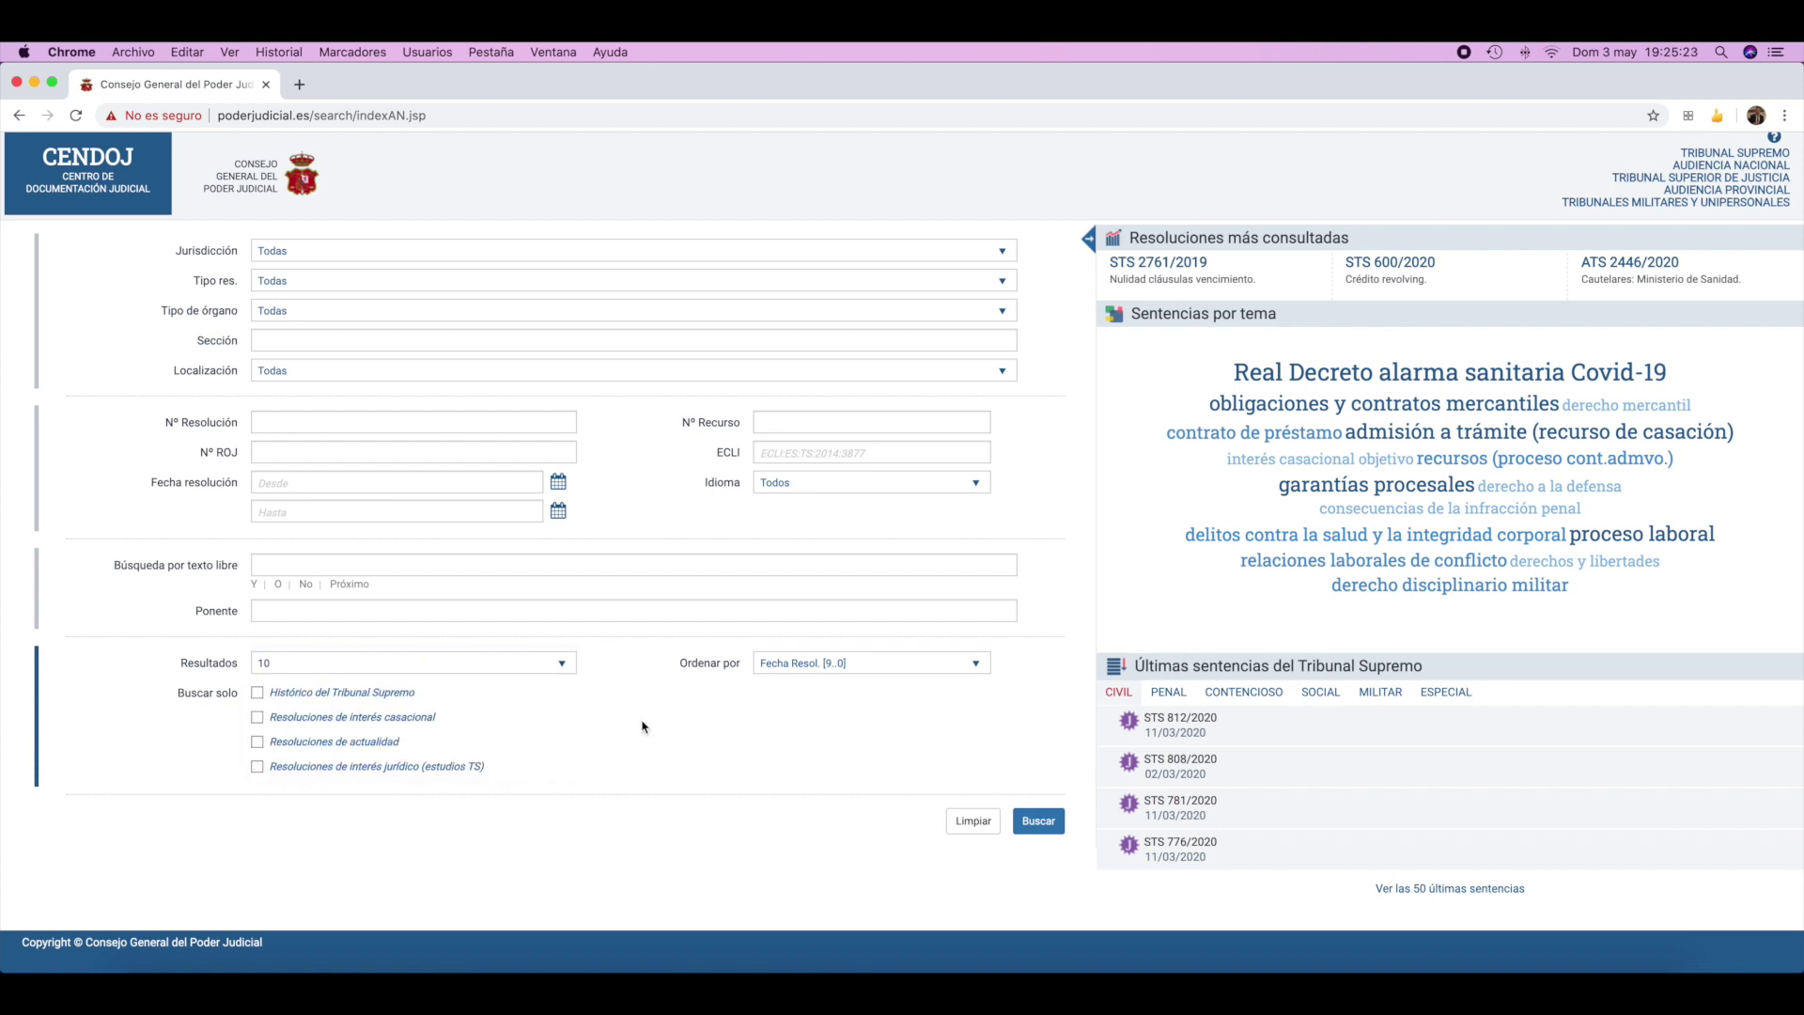
pyautogui.click(803, 667)
pyautogui.click(717, 707)
# Restrict the search to the Contencioso jurisdiction and to resolutions of type Sentencia, including all its subtypes.
pyautogui.click(357, 251)
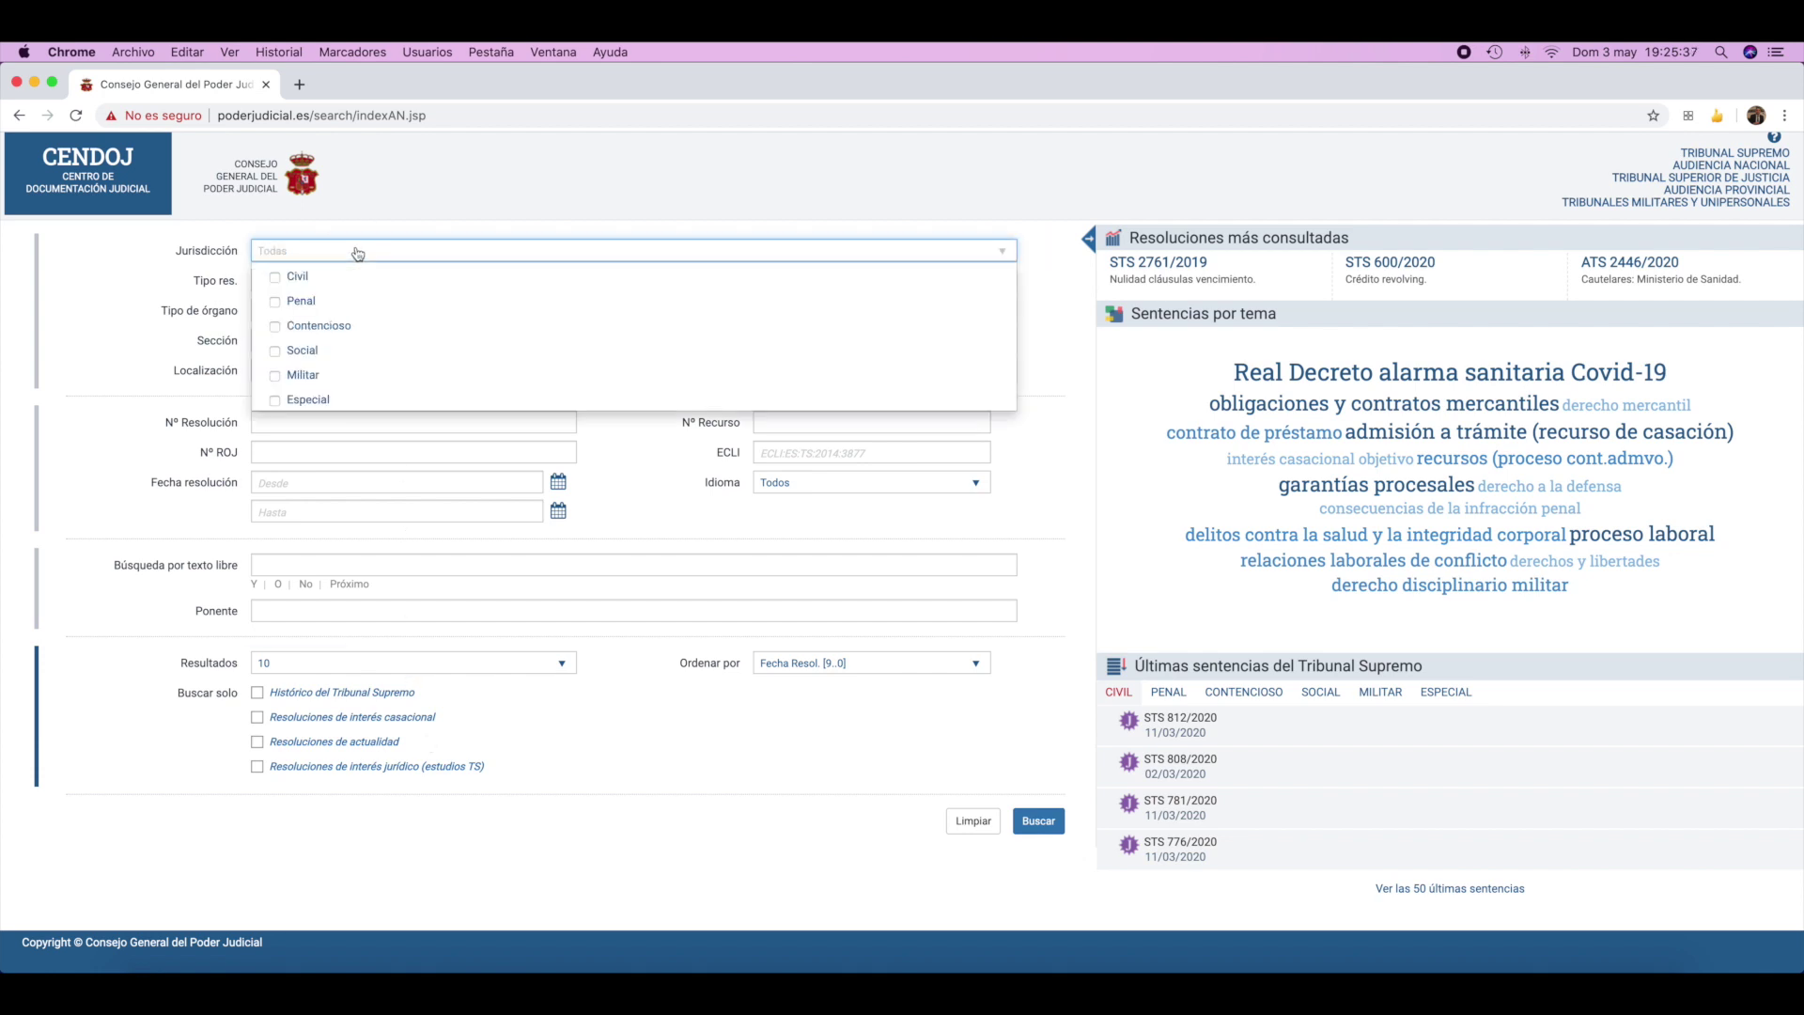
pyautogui.click(308, 326)
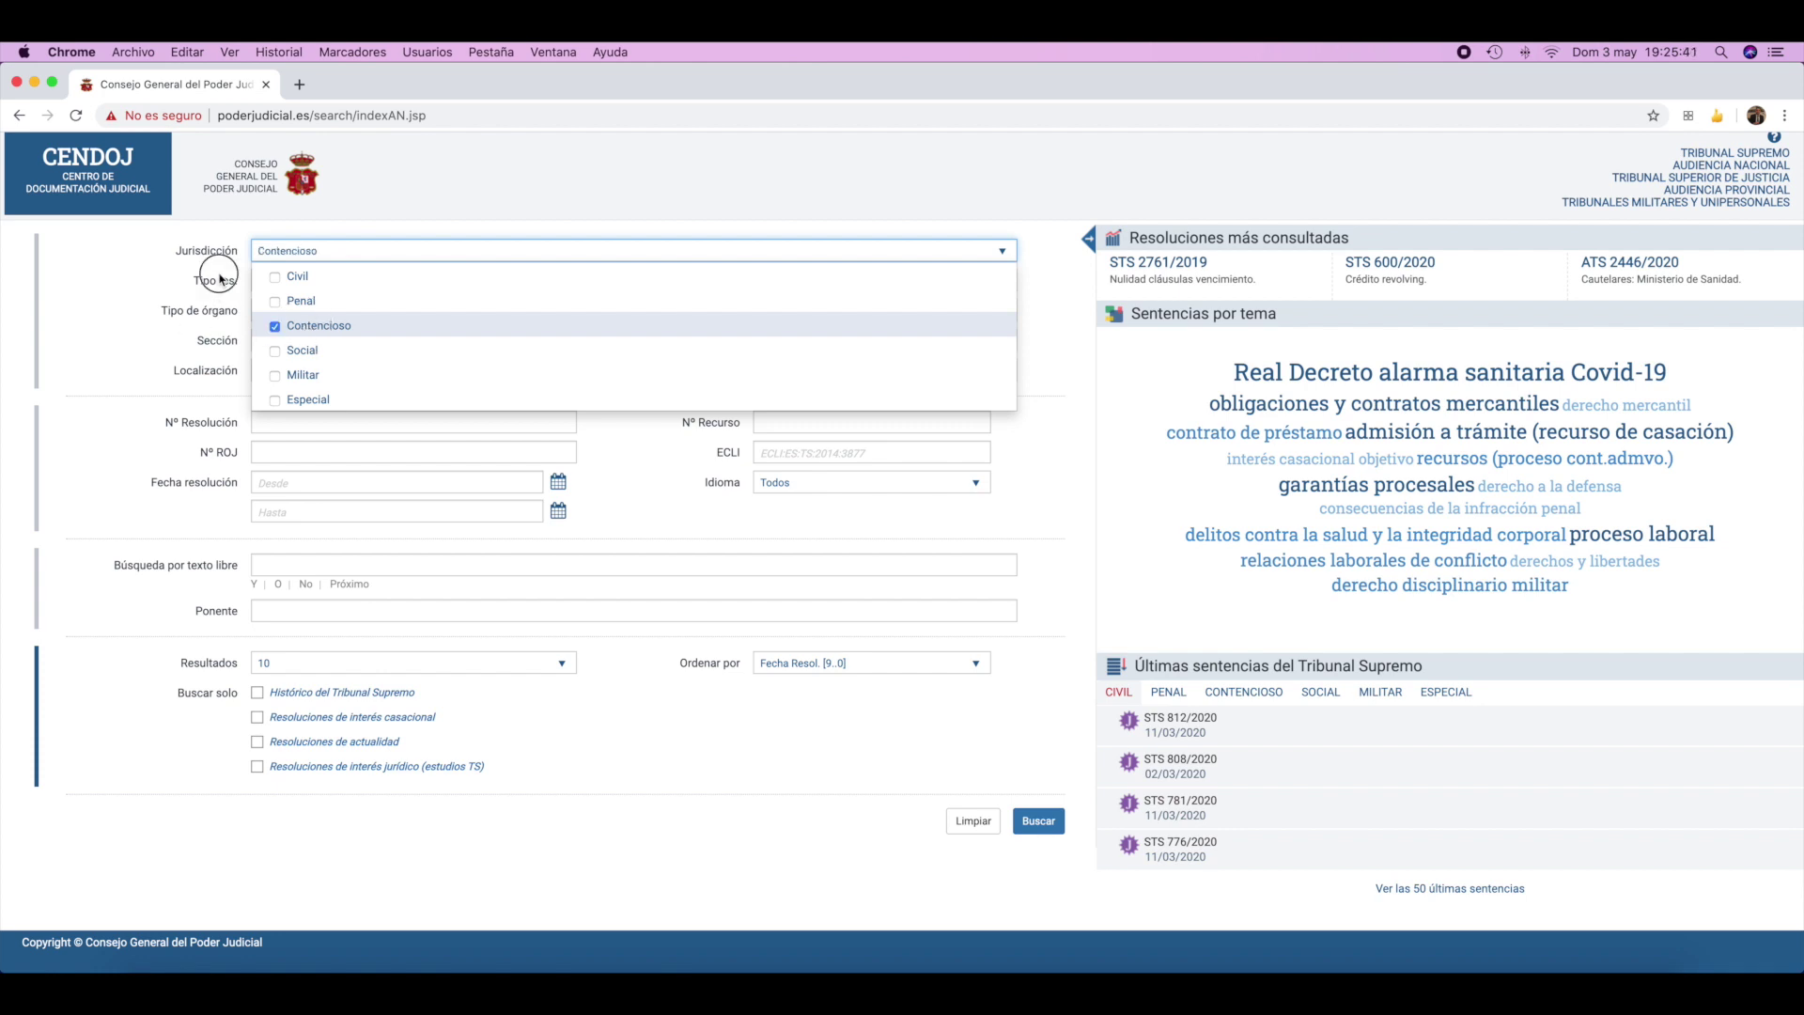
pyautogui.click(301, 284)
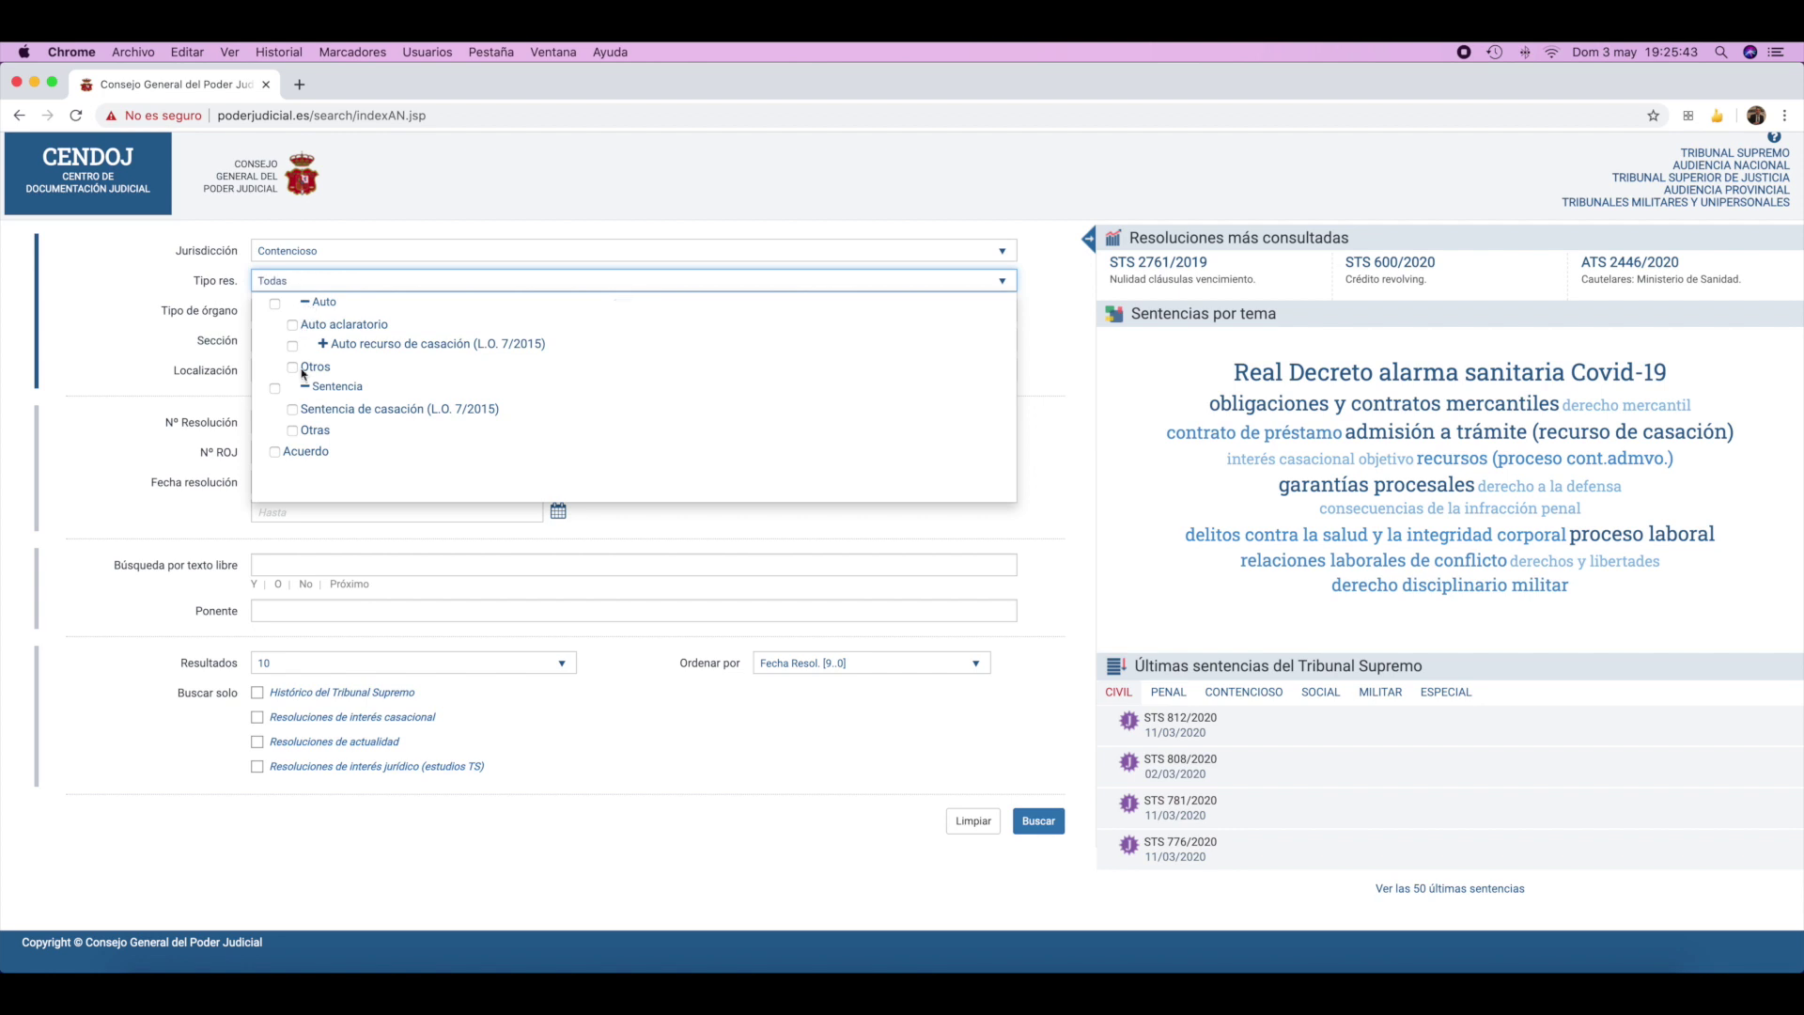
pyautogui.click(274, 391)
# Set the court type to Tribunal Supremo, leaving the section empty and the location on Todas.
pyautogui.click(292, 311)
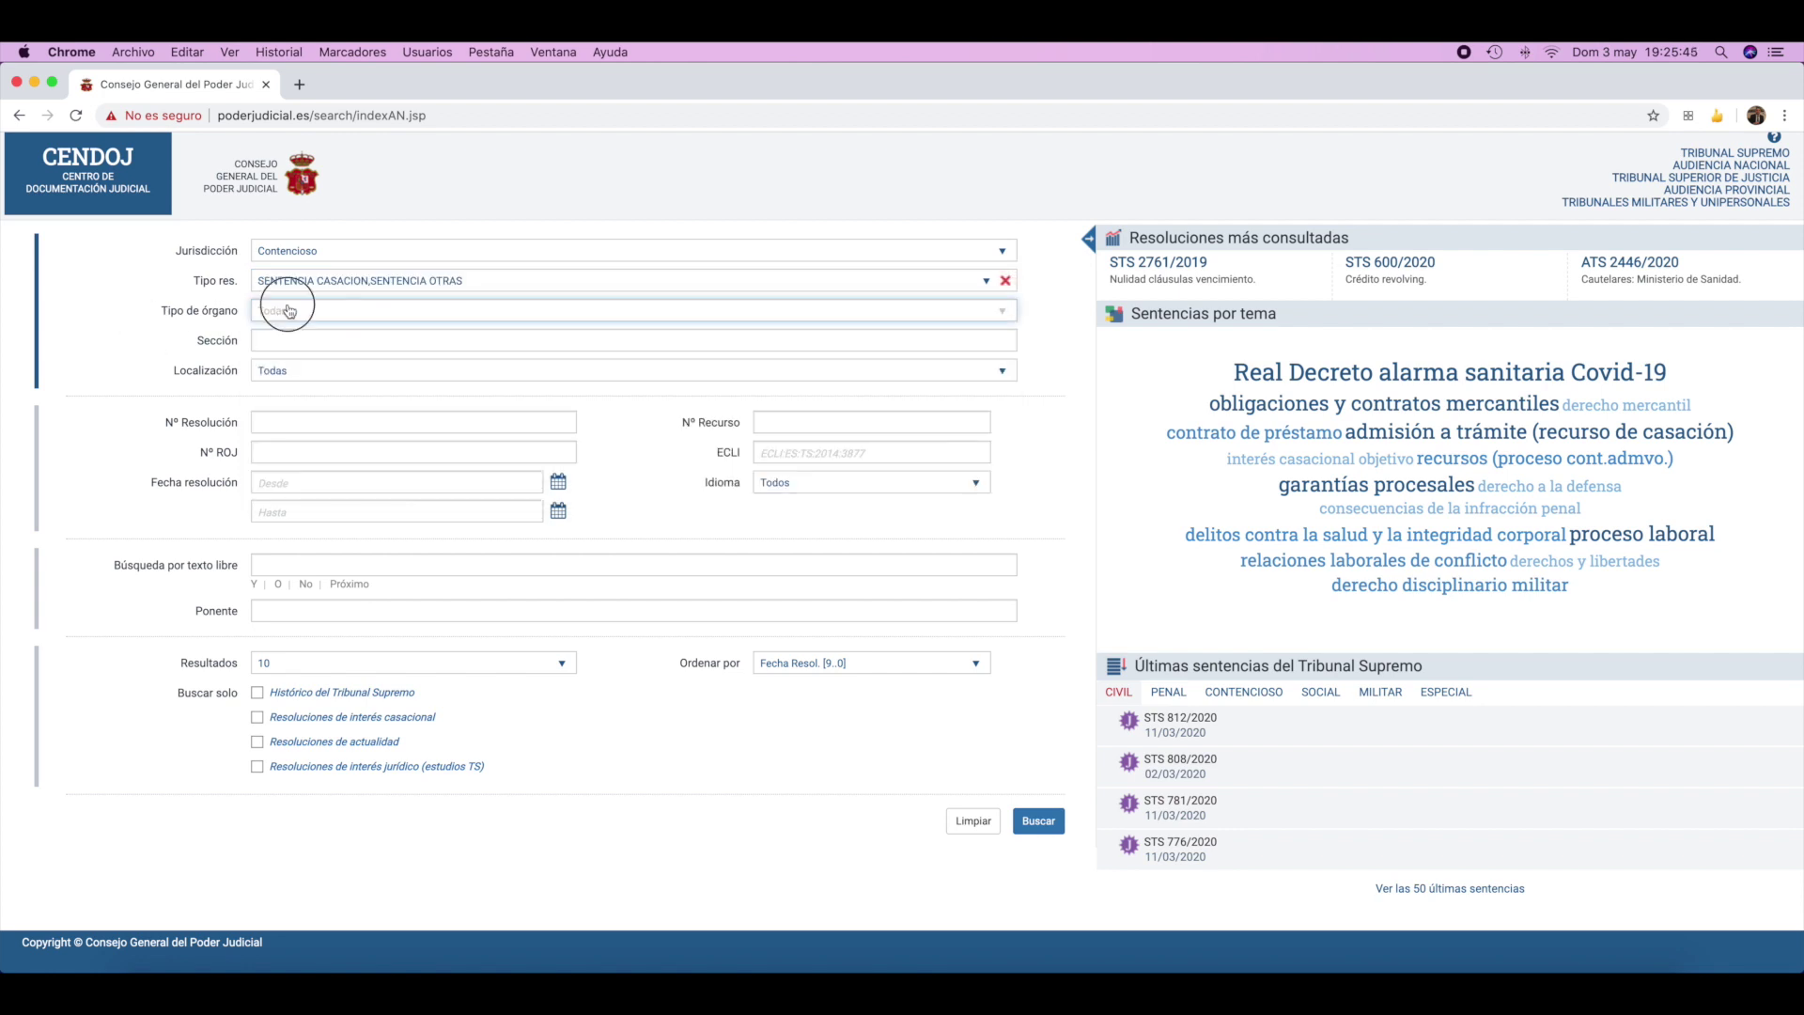
pyautogui.scroll(3, 282, 366)
pyautogui.click(278, 339)
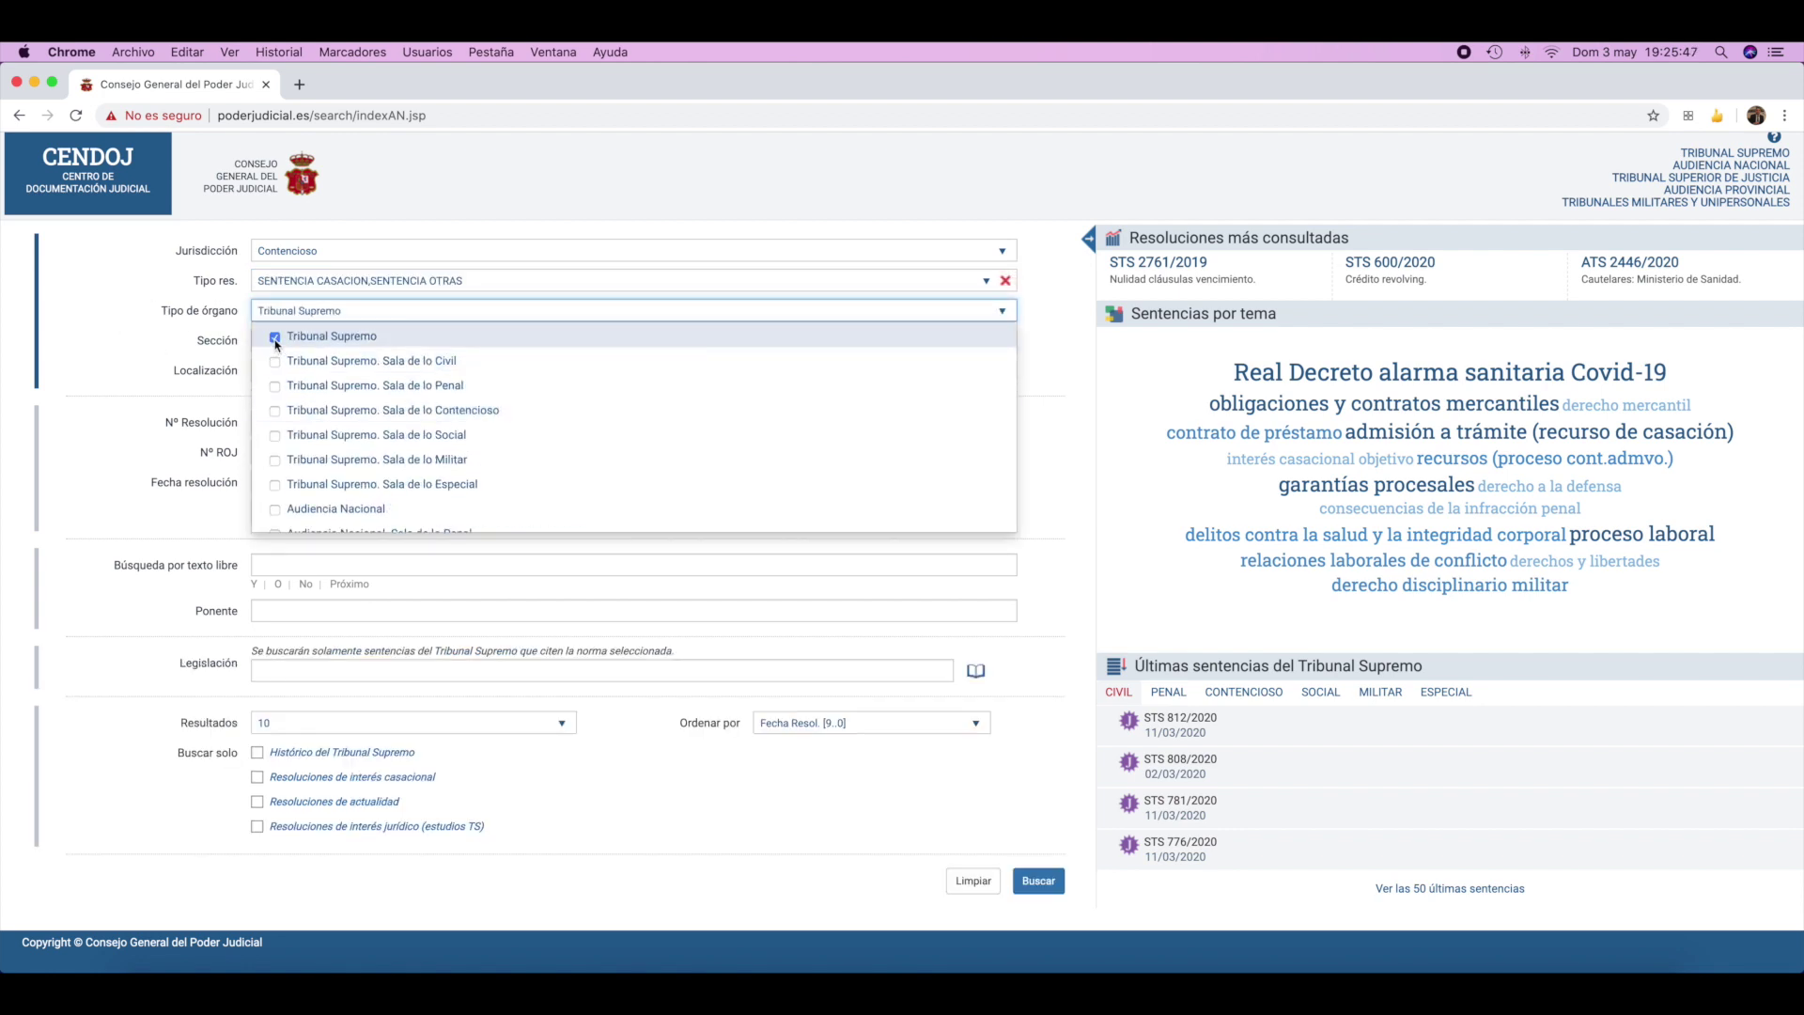
pyautogui.click(293, 346)
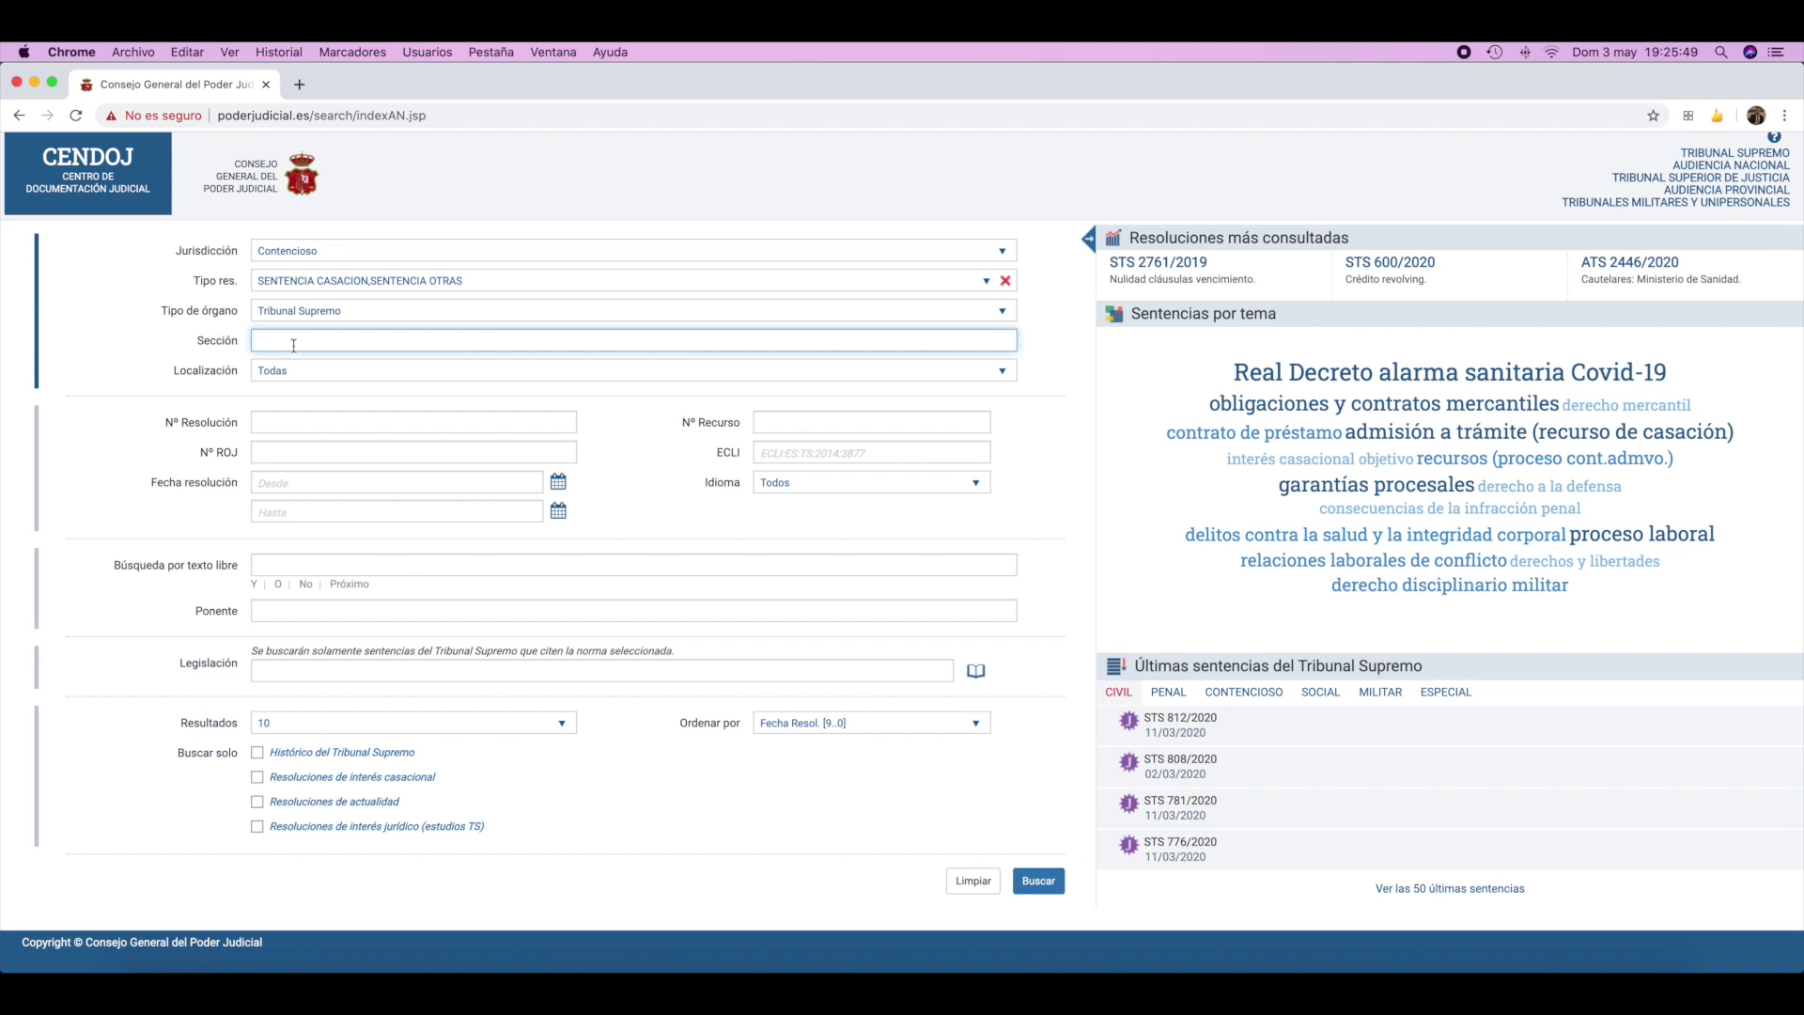
pyautogui.click(289, 375)
# Set the resolution date range from 29/12/1978 to 03/05/2020.
pyautogui.click(558, 483)
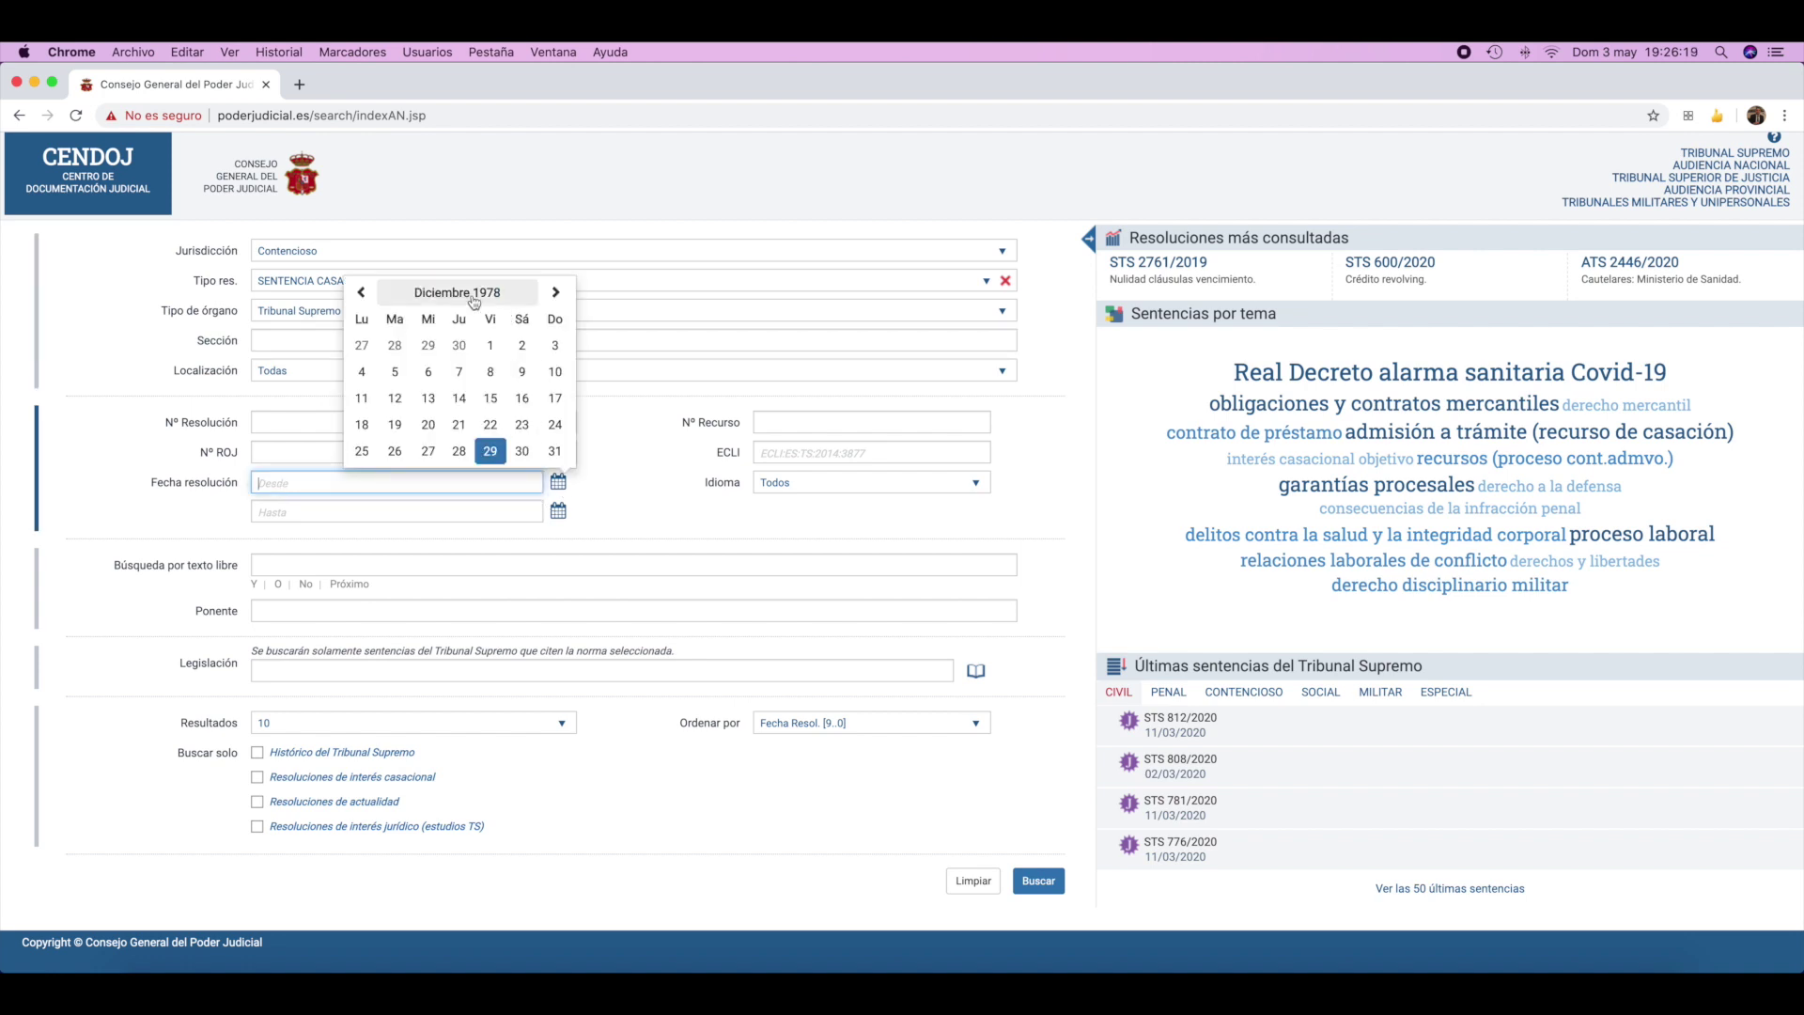
pyautogui.click(491, 452)
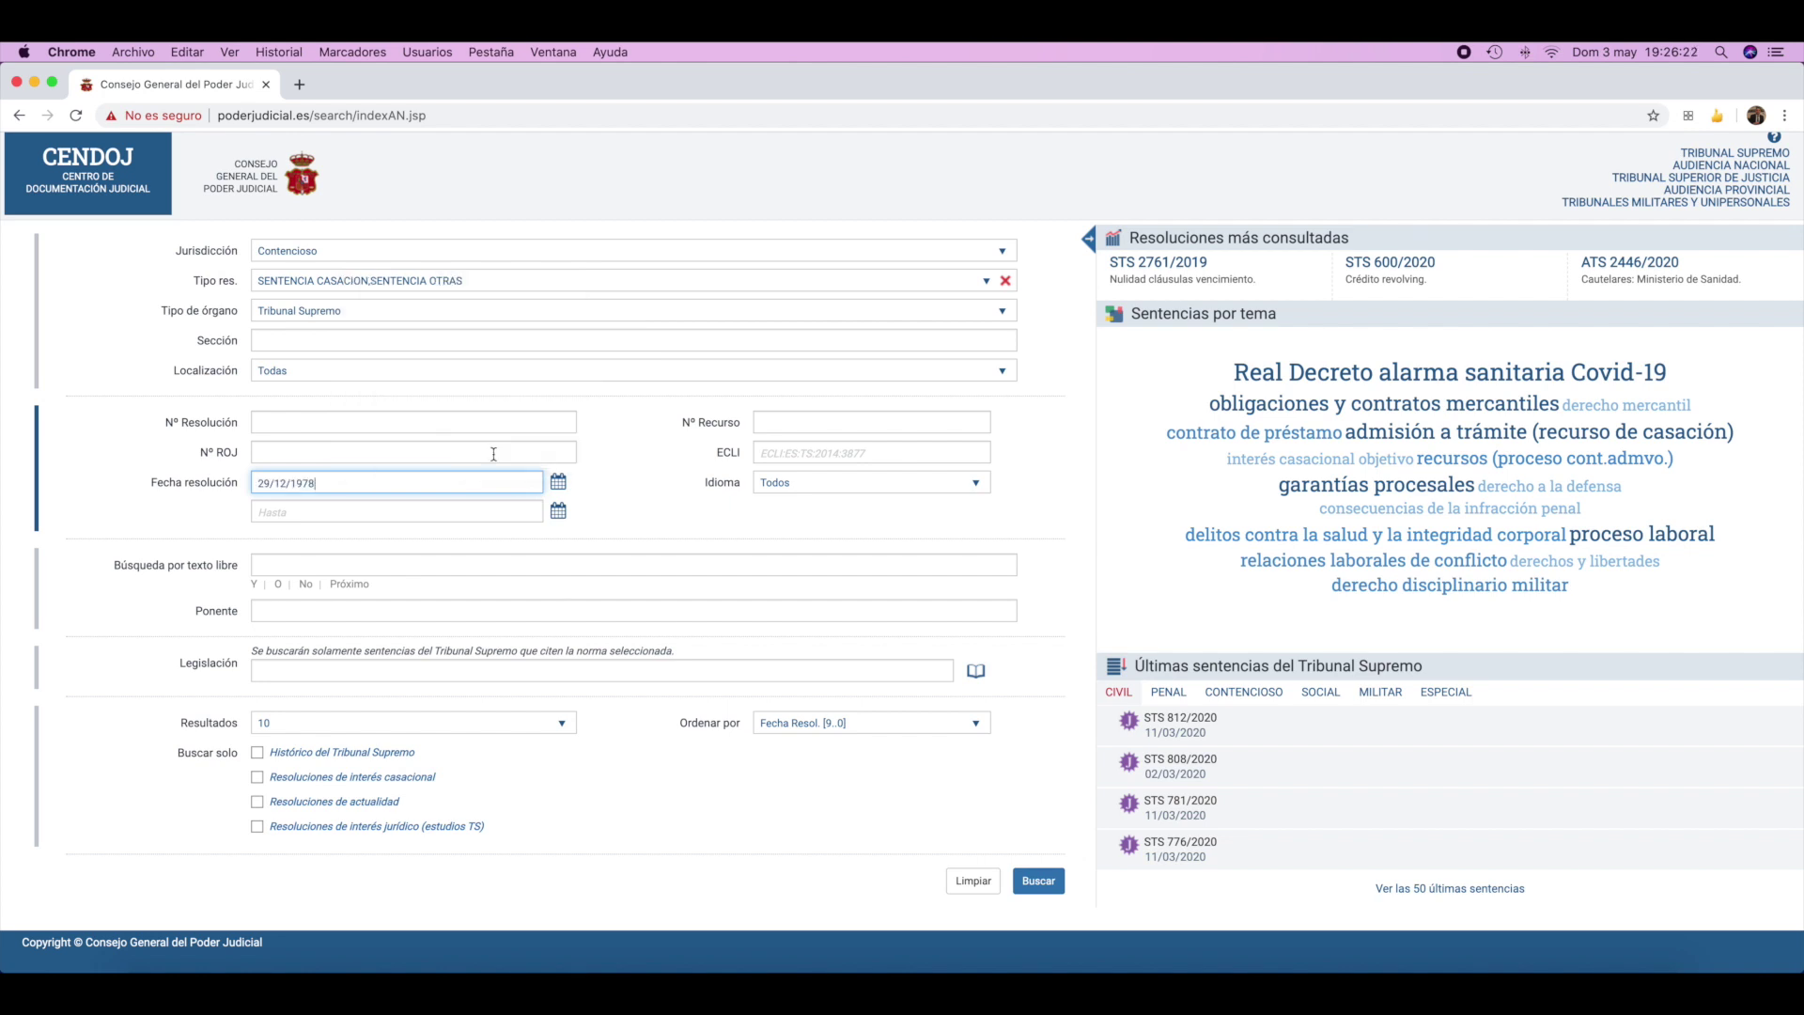
pyautogui.click(559, 512)
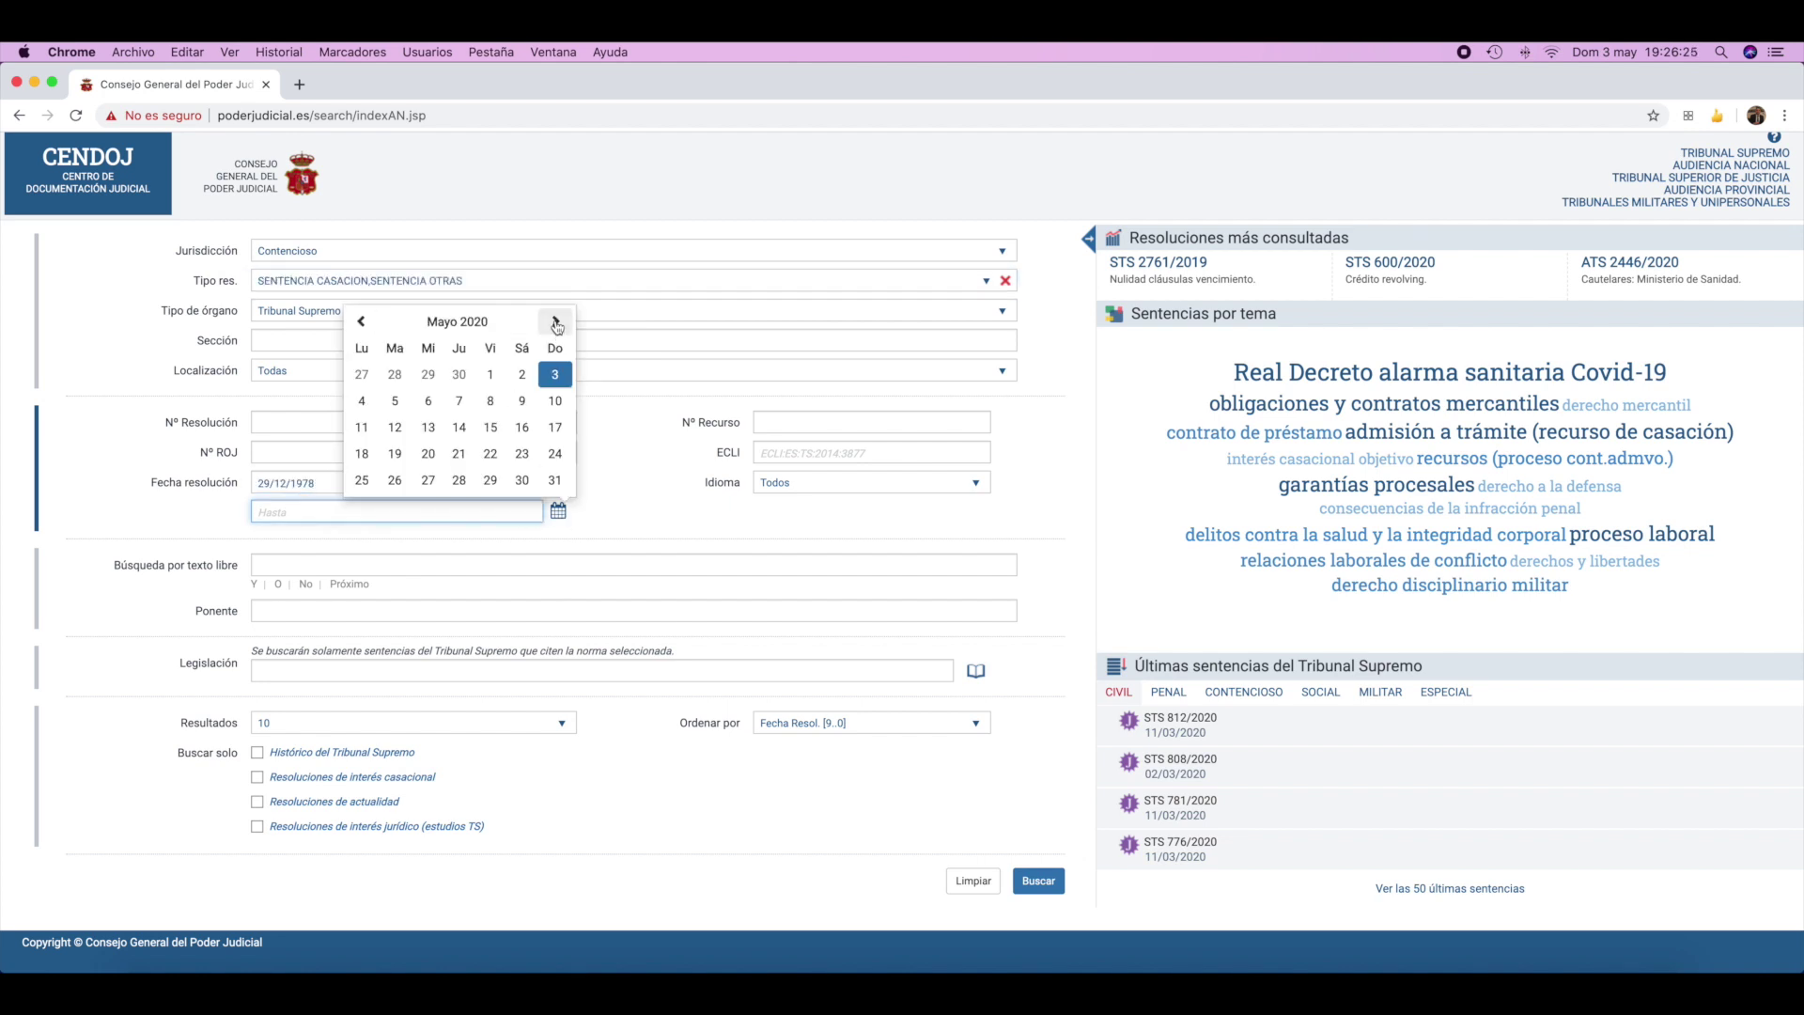
pyautogui.click(555, 374)
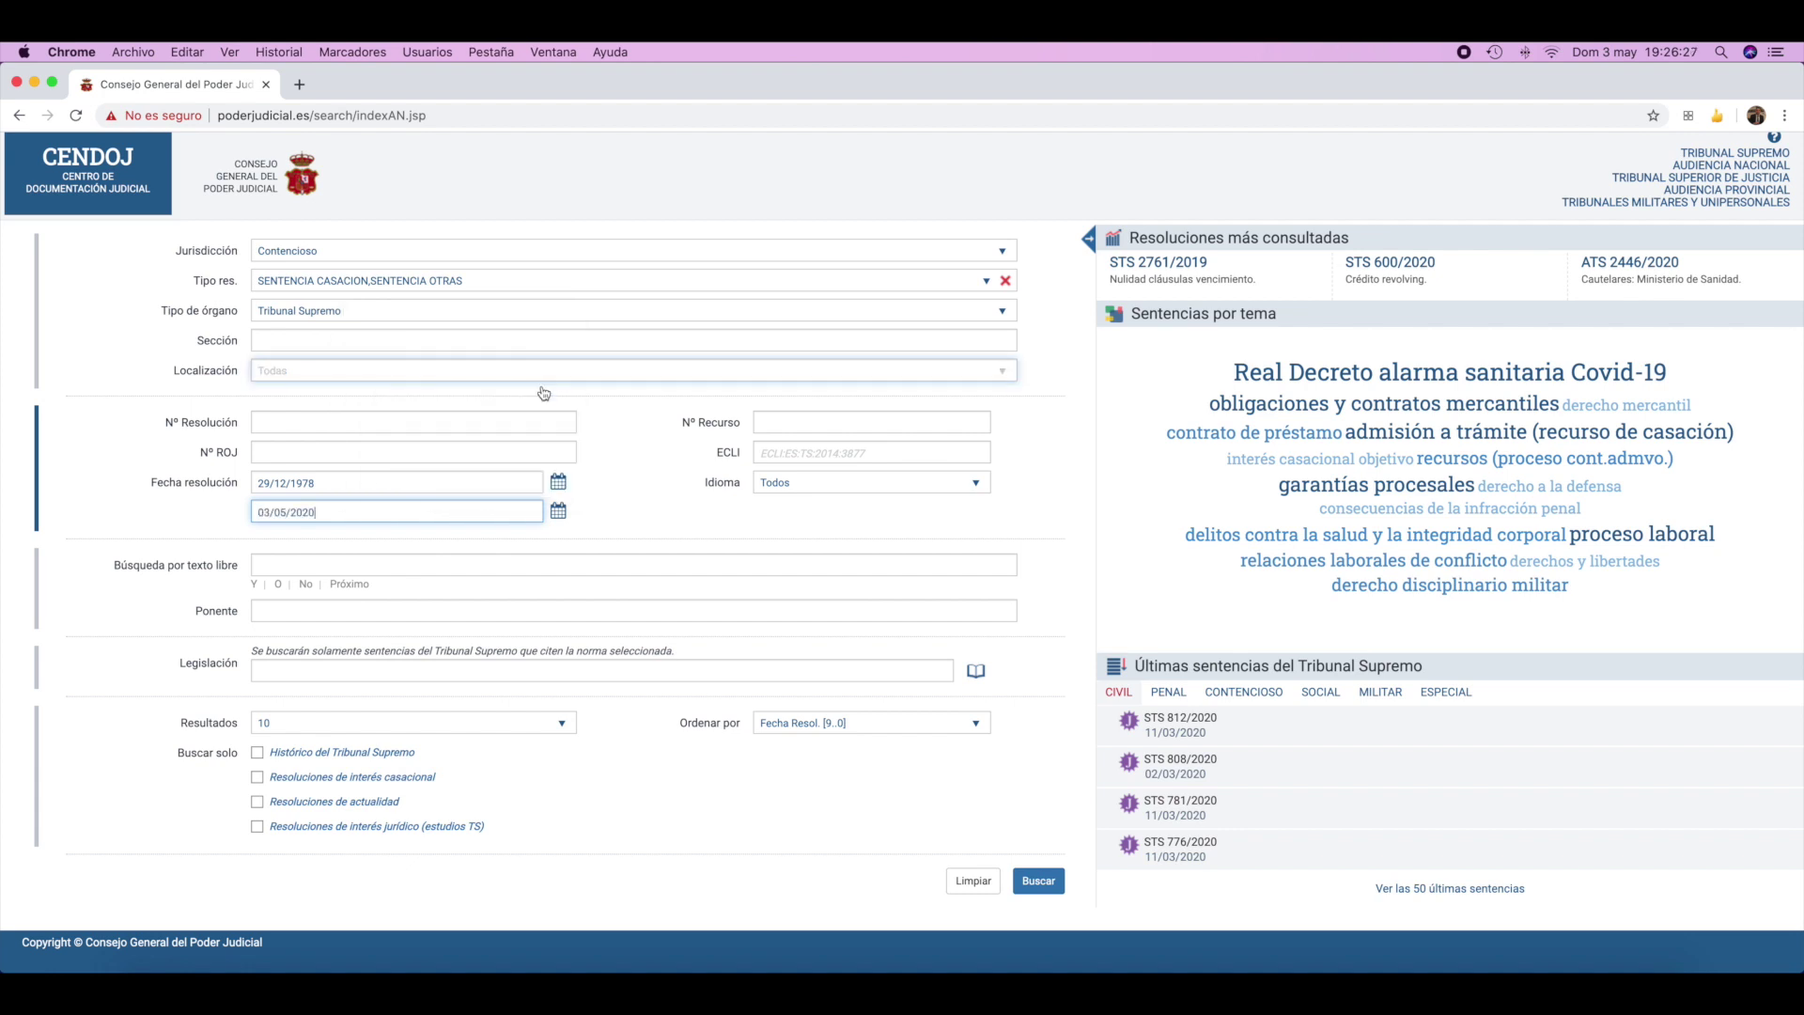
# Set the free-text search to "bicicleta Y ordenanzas municipales", combining the two terms with the Y operator.
pyautogui.click(304, 565)
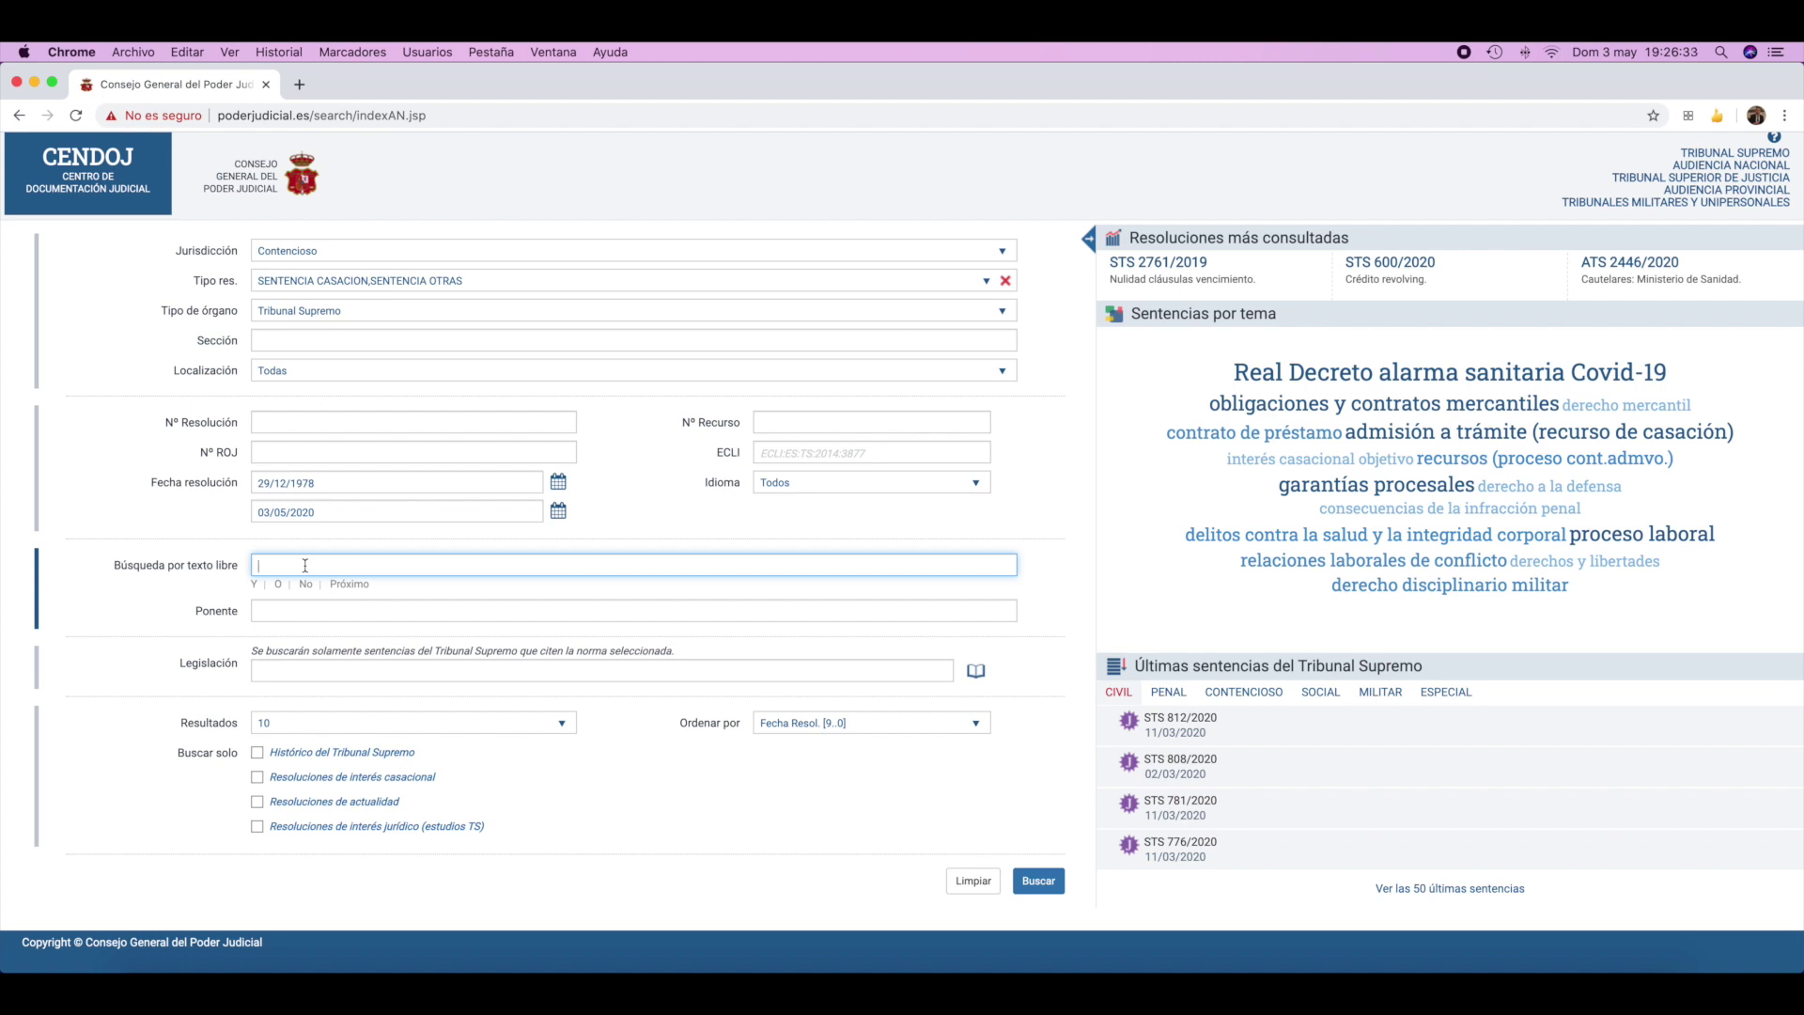
pyautogui.write('bicicleta')
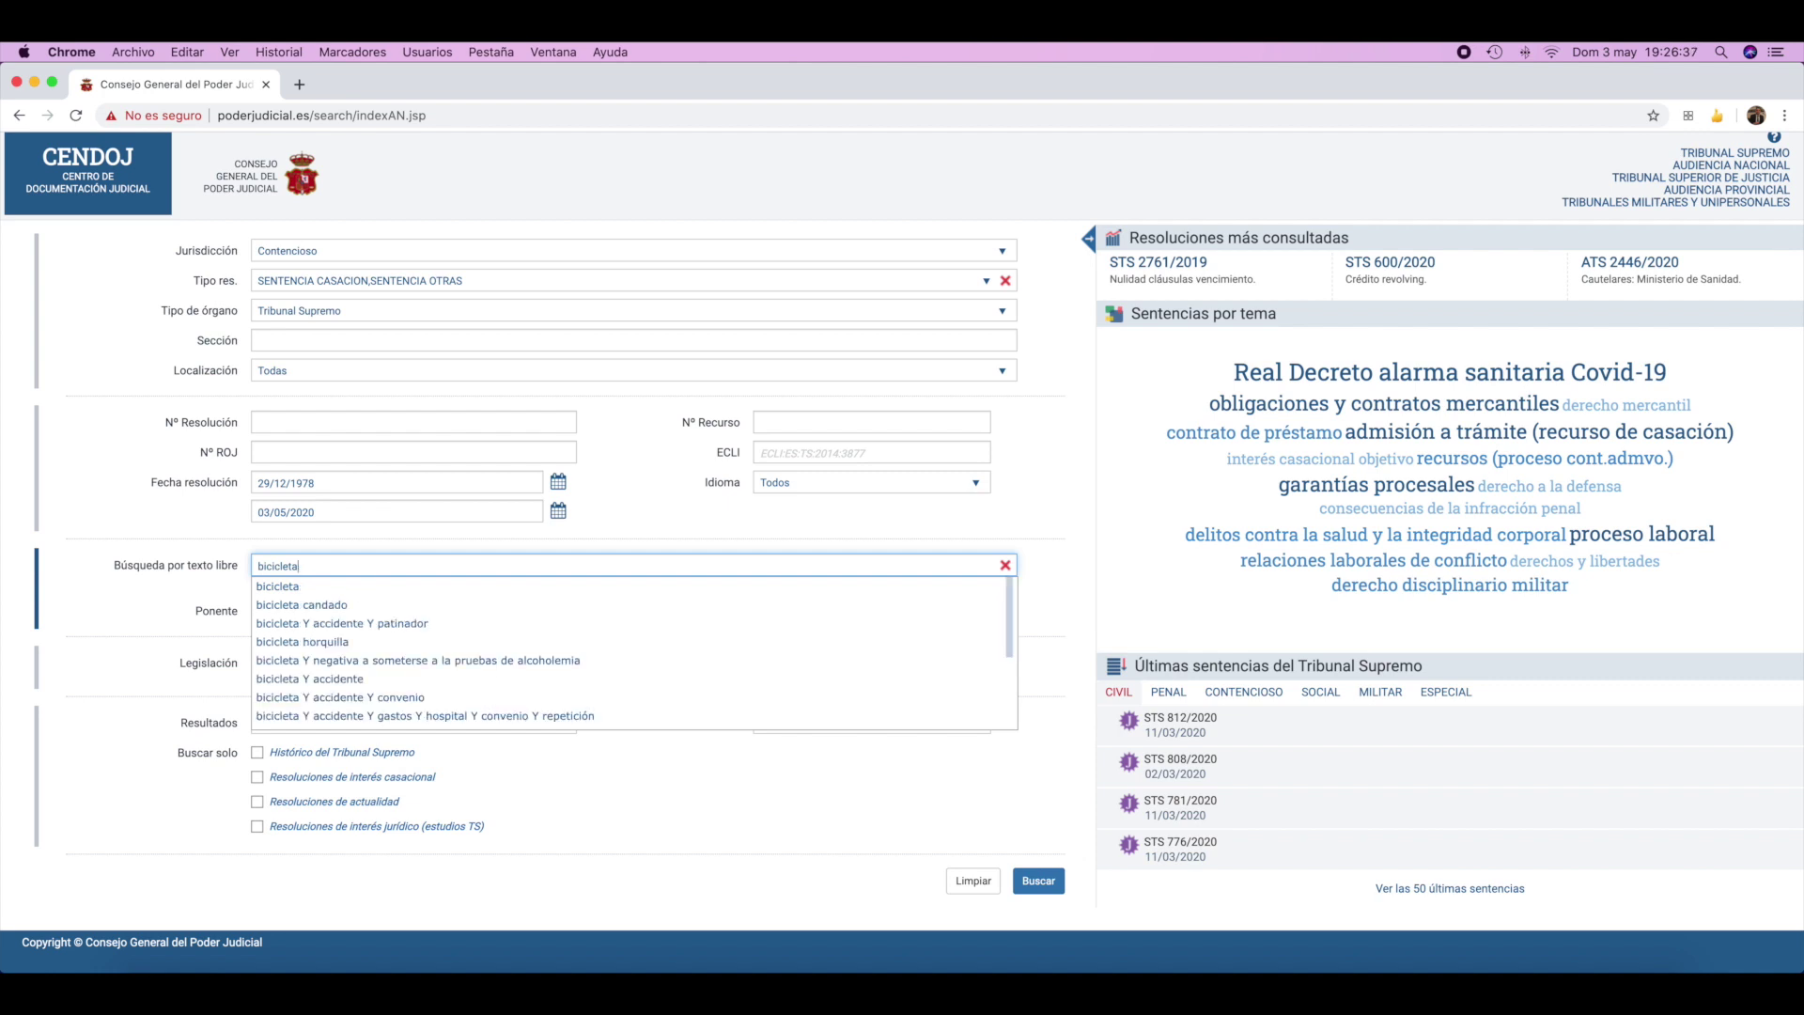
pyautogui.click(310, 584)
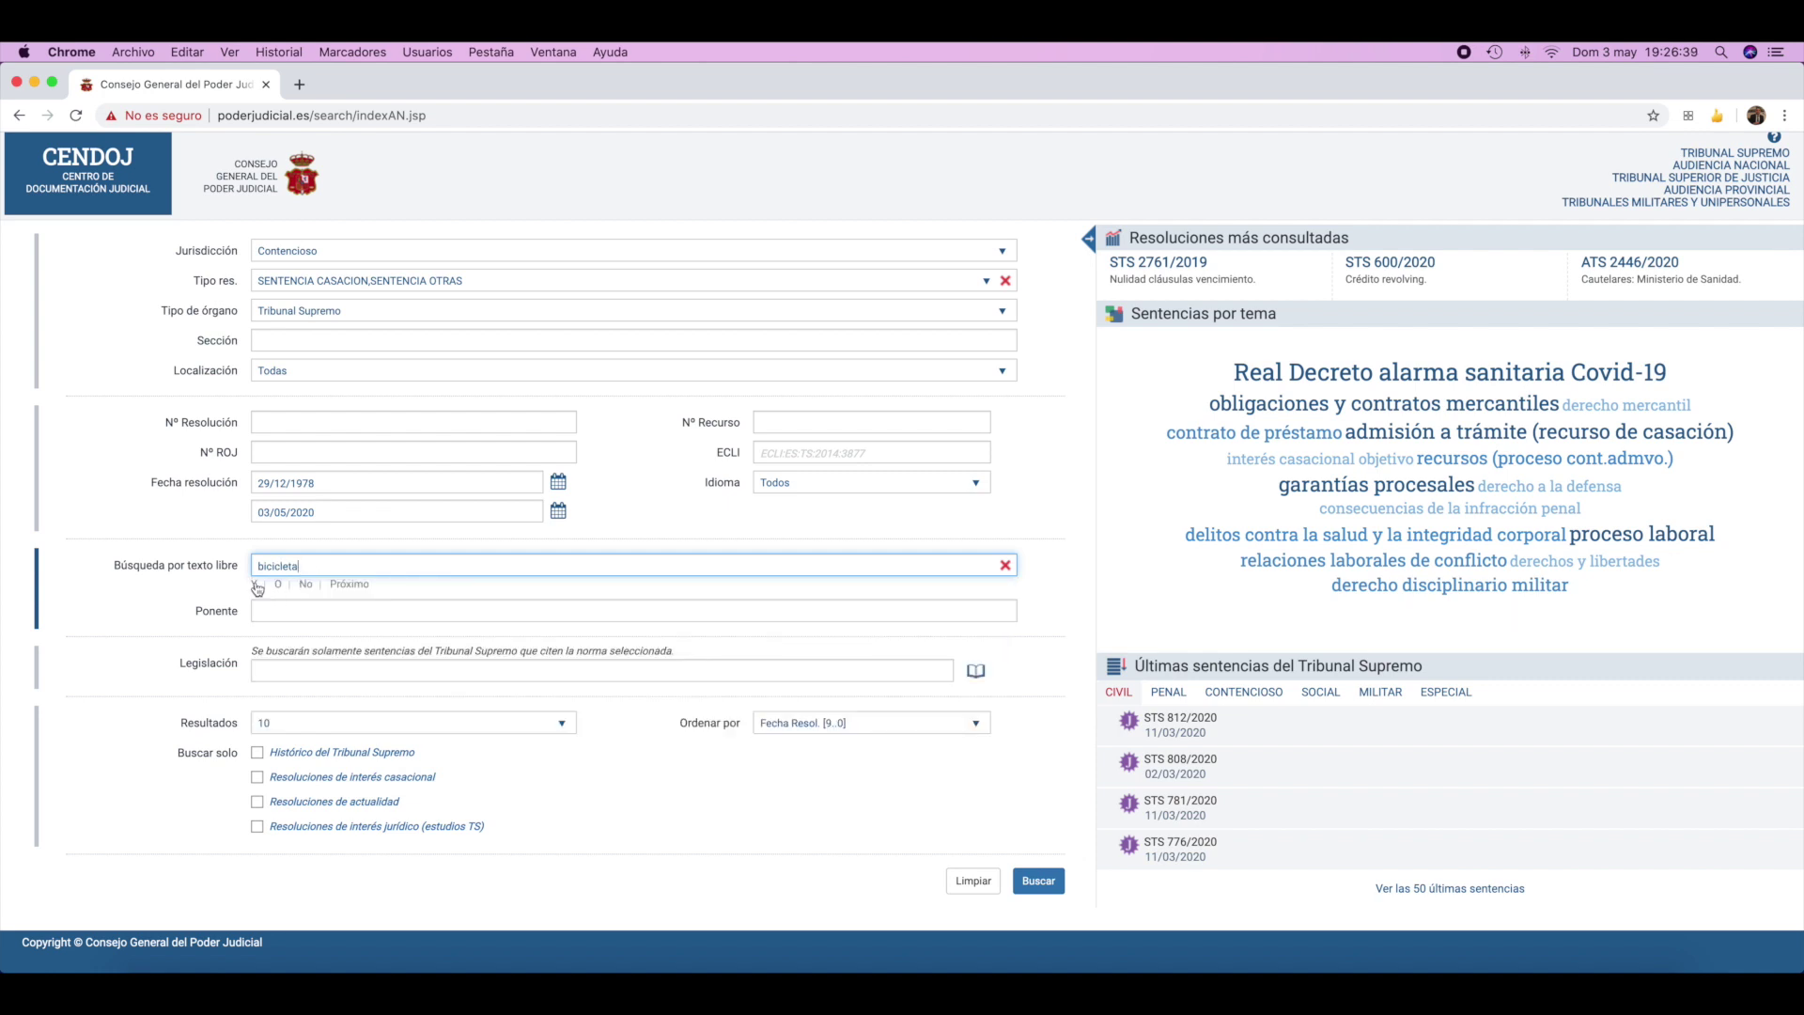
pyautogui.write('or')
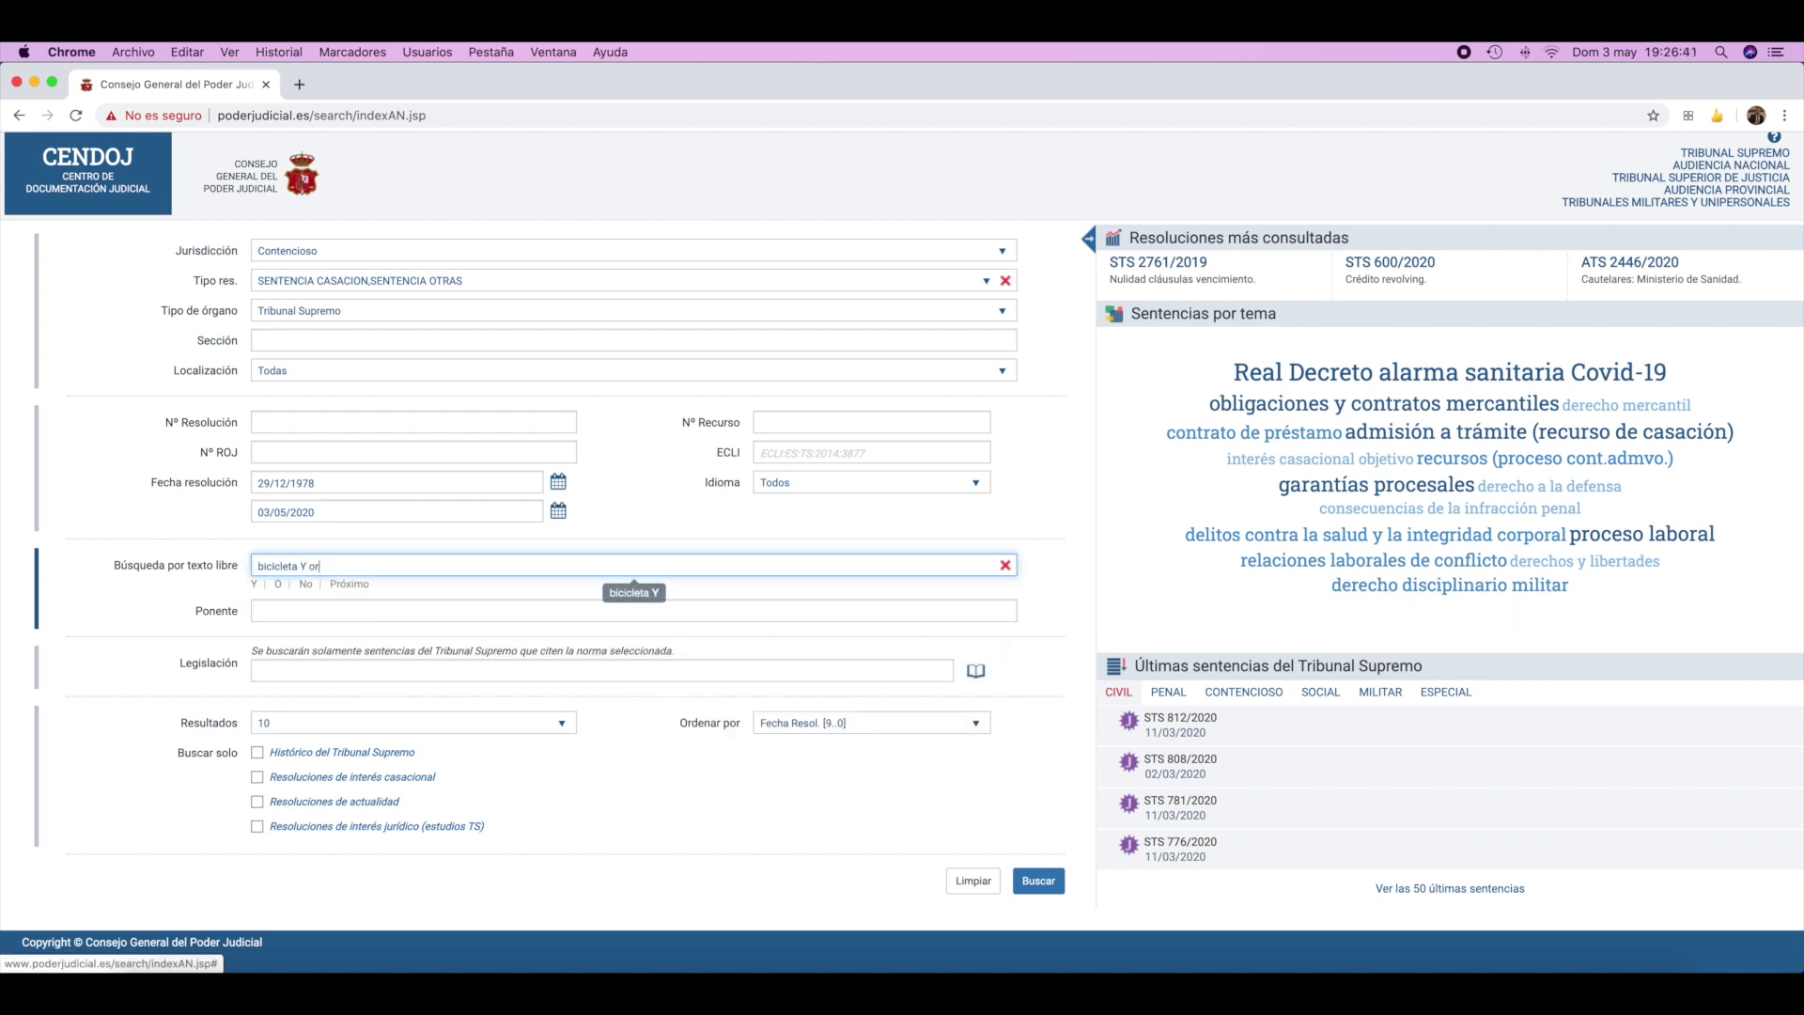
pyautogui.write('denanzas')
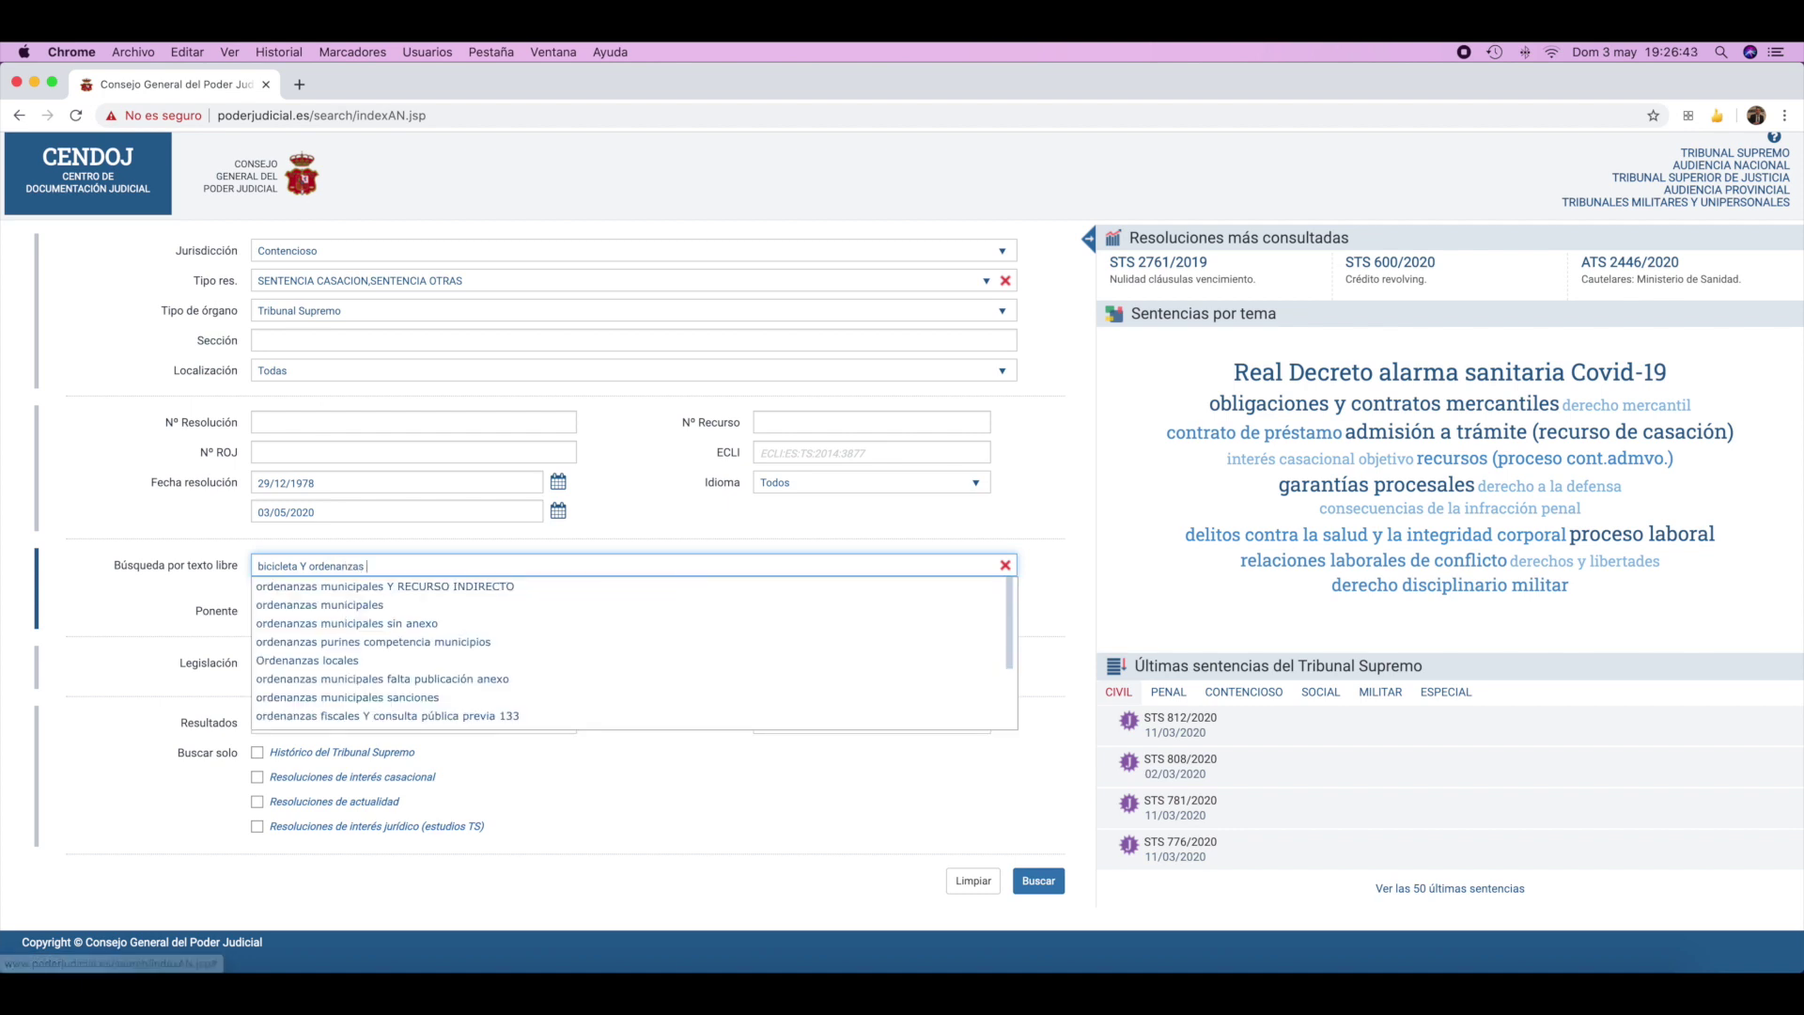
pyautogui.write(' munic')
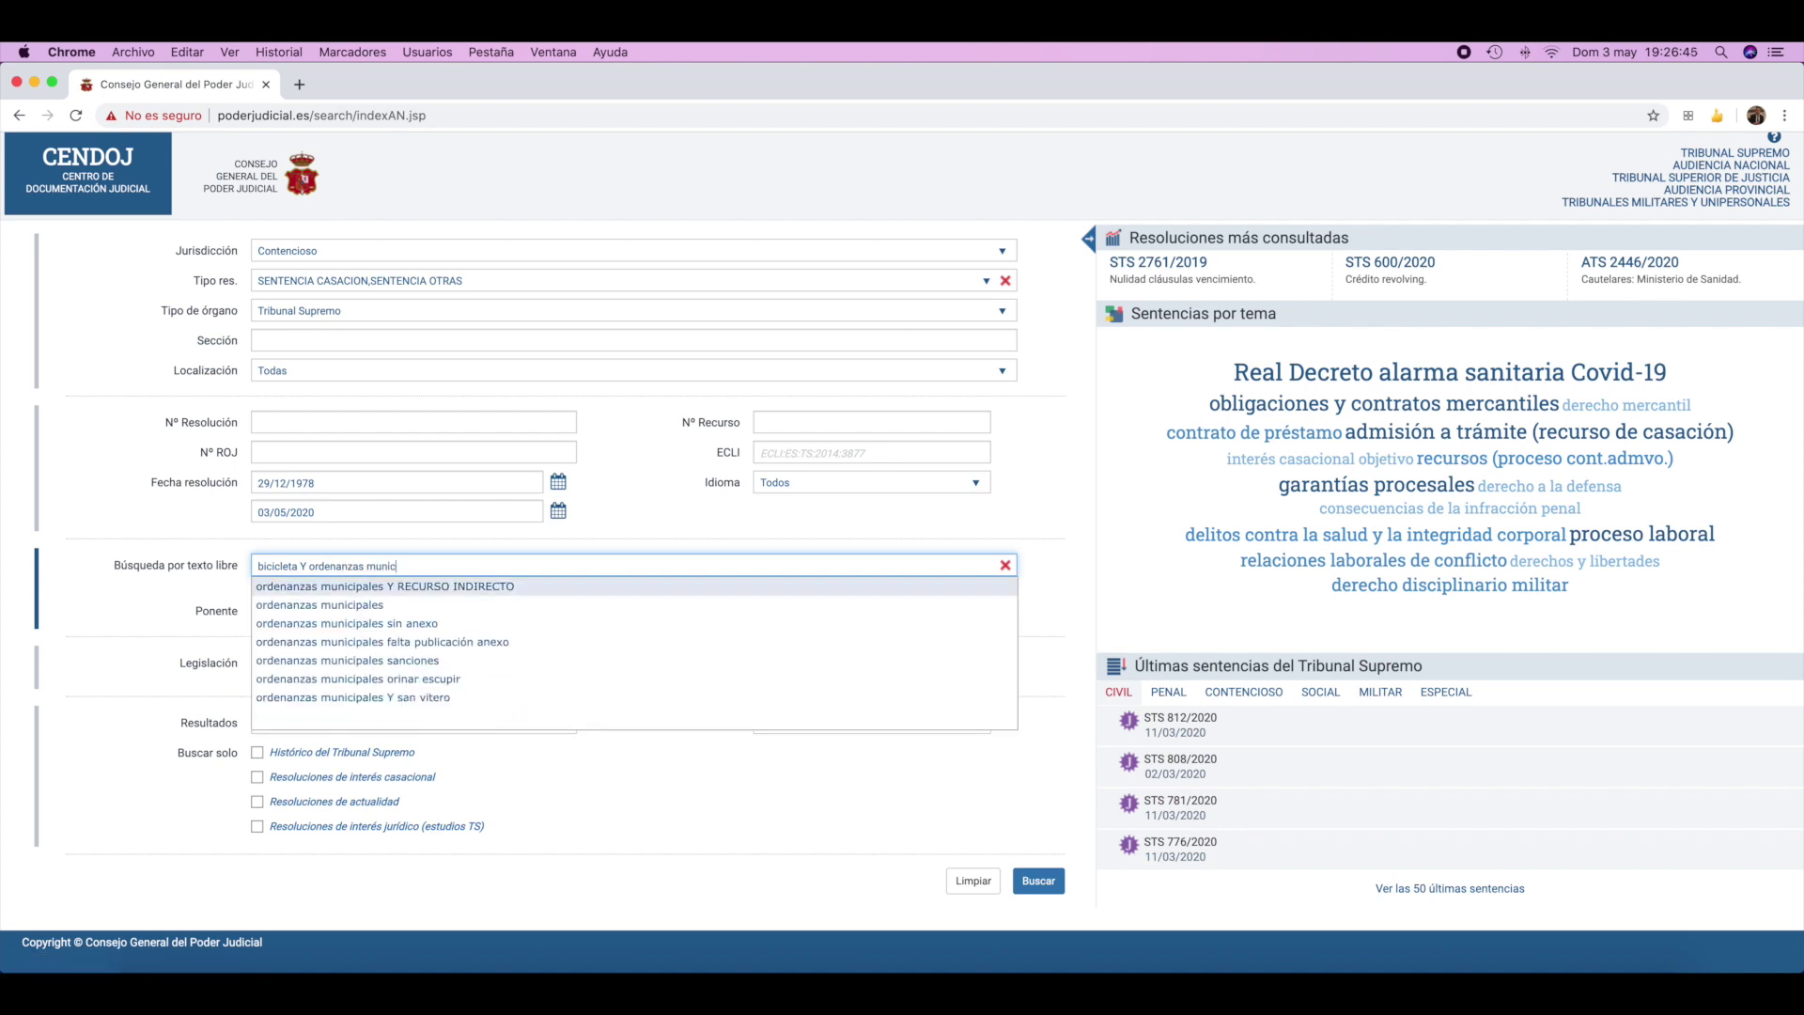
pyautogui.click(327, 605)
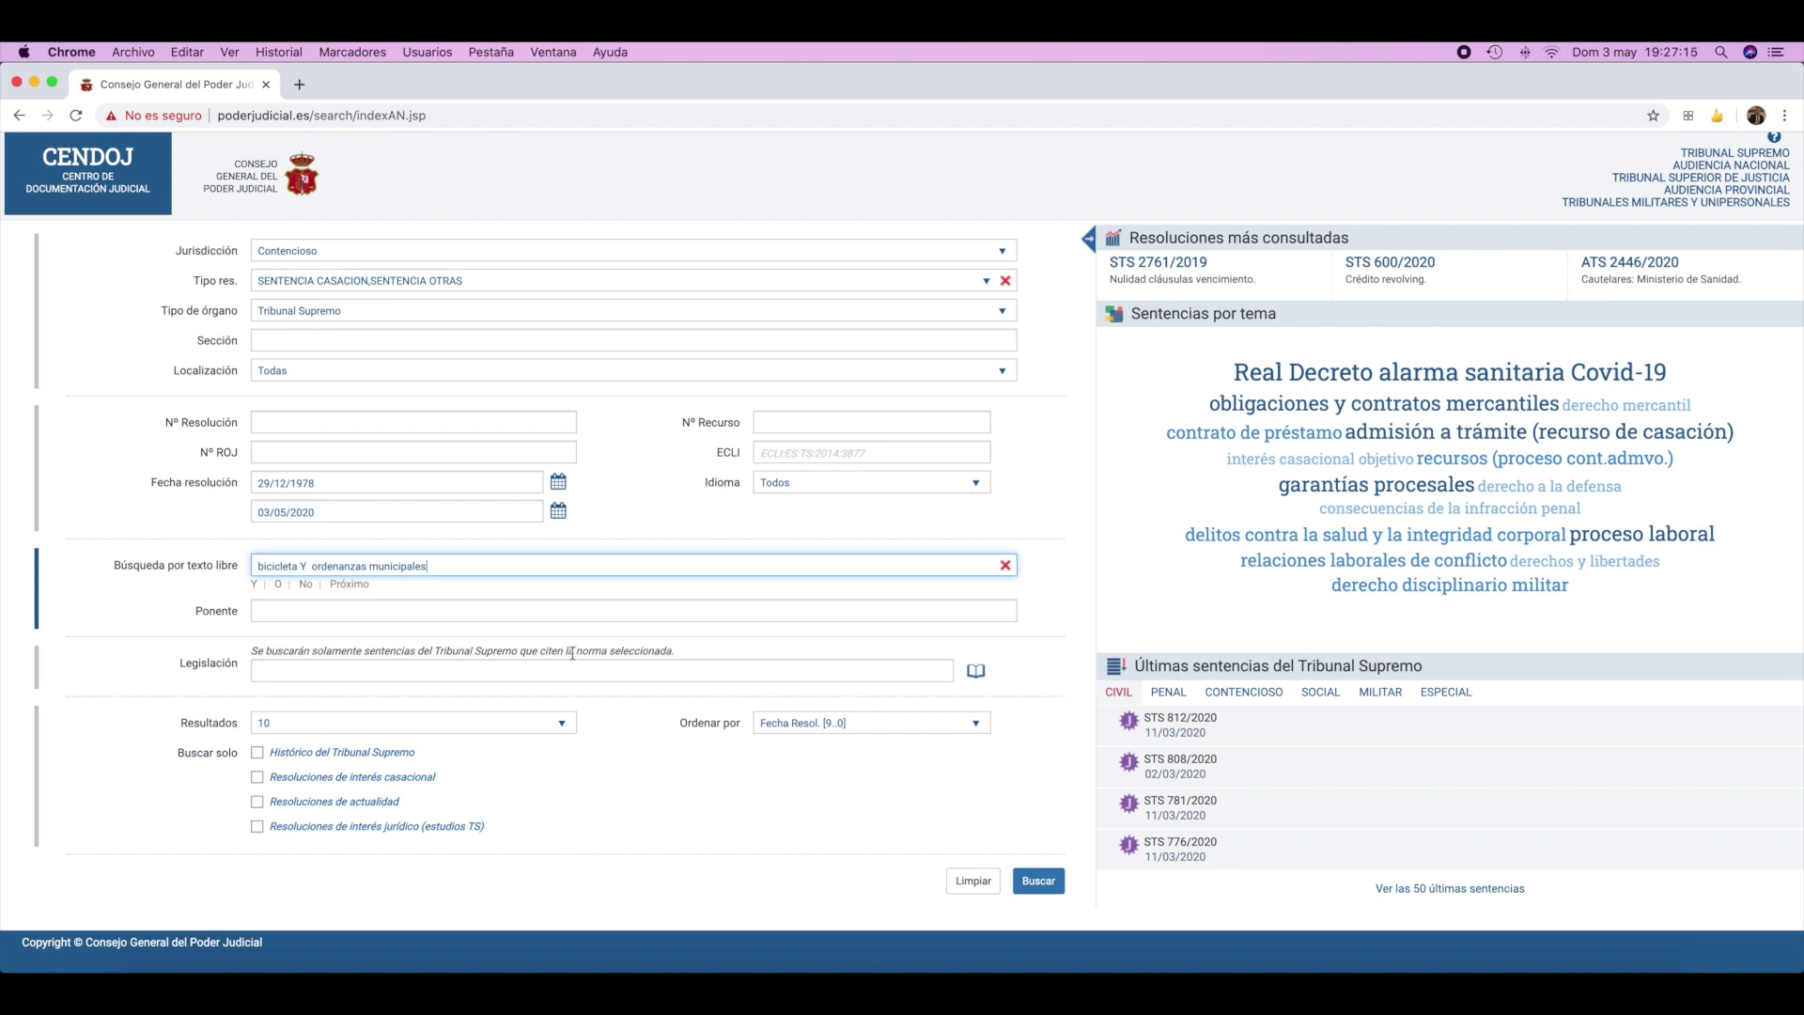
# Look up "ley de bases de régimen local" among the legislation and add Ley 7/1985, de 2 de abril, as the cited norm.
pyautogui.click(977, 671)
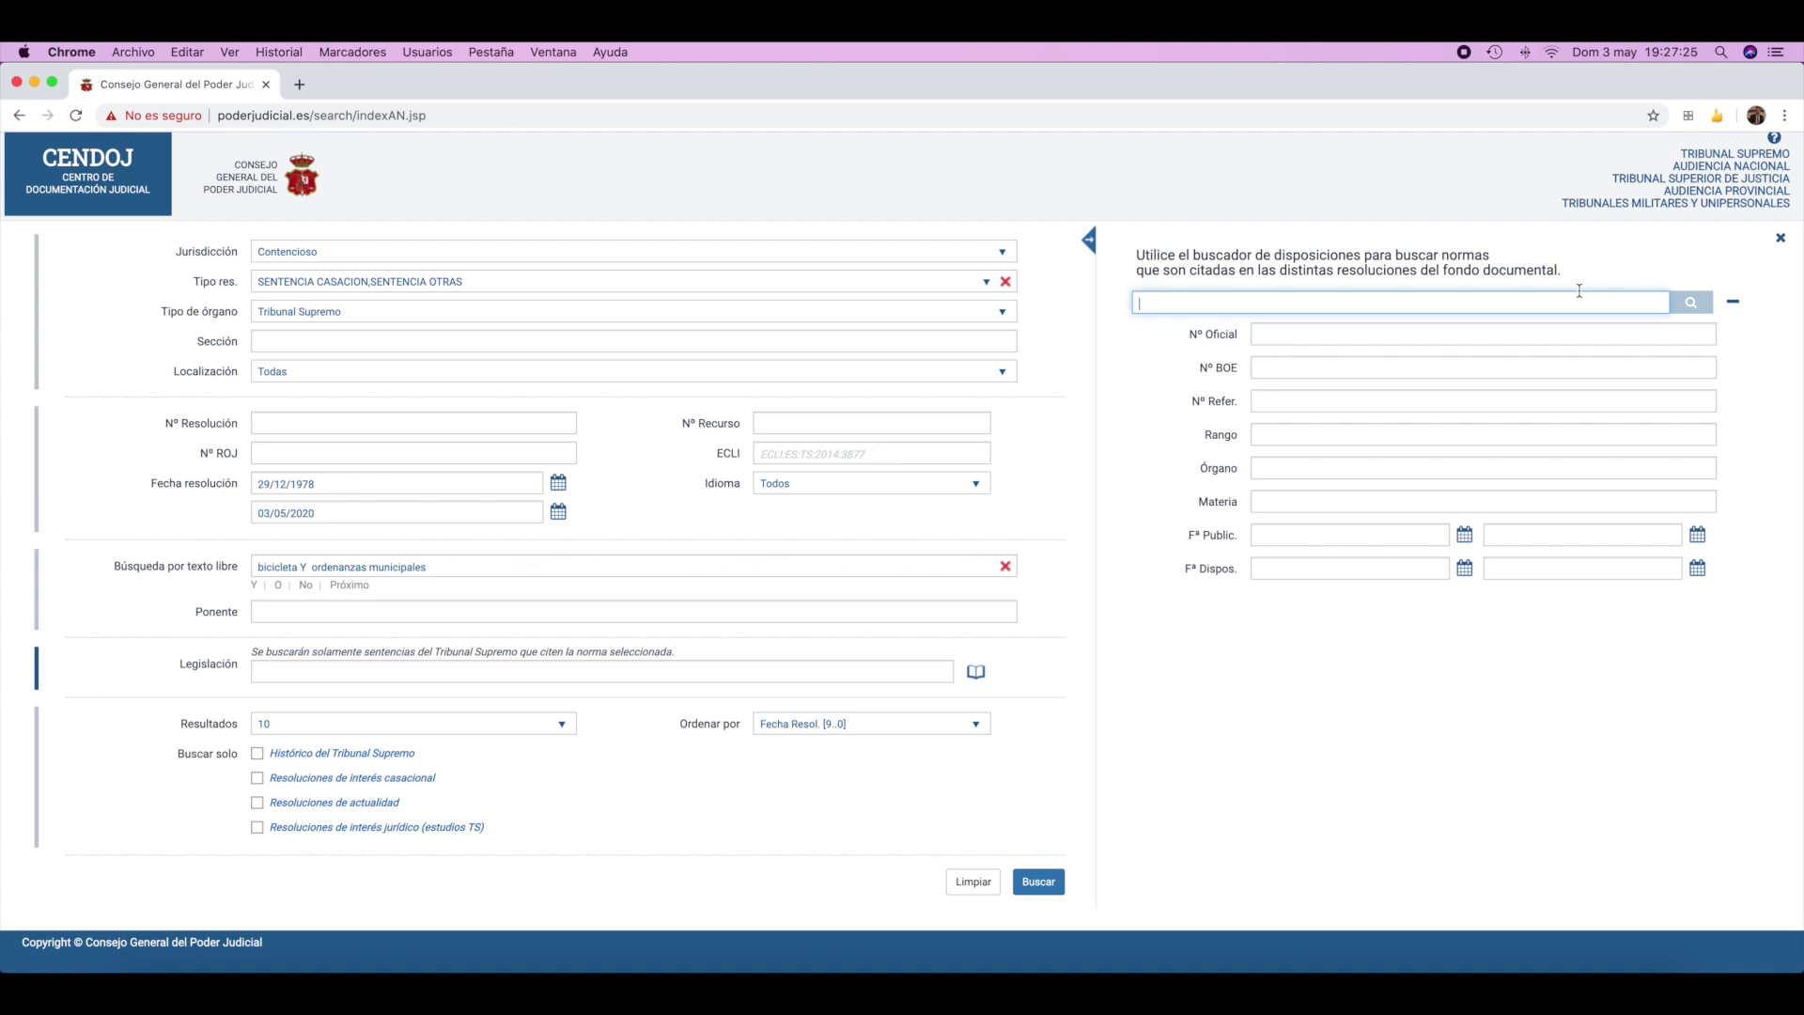
pyautogui.write('ley de bases de e')
pyautogui.write('égimen local')
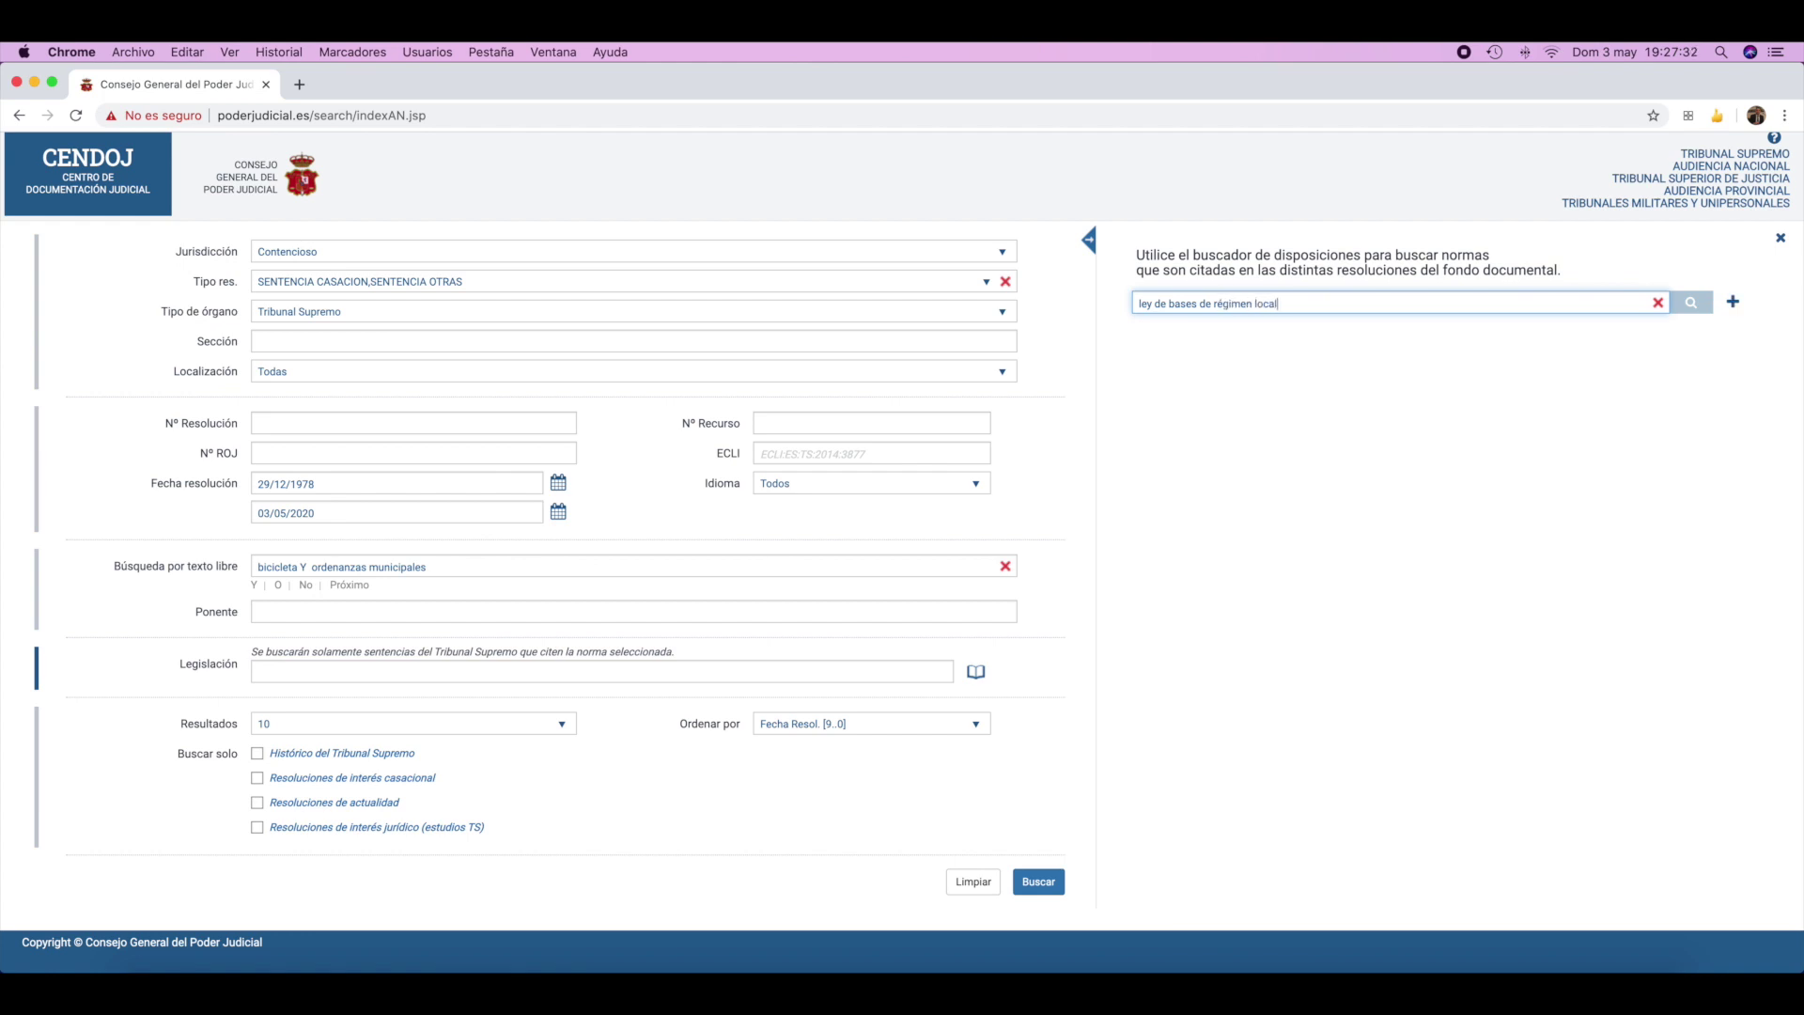
pyautogui.click(1690, 302)
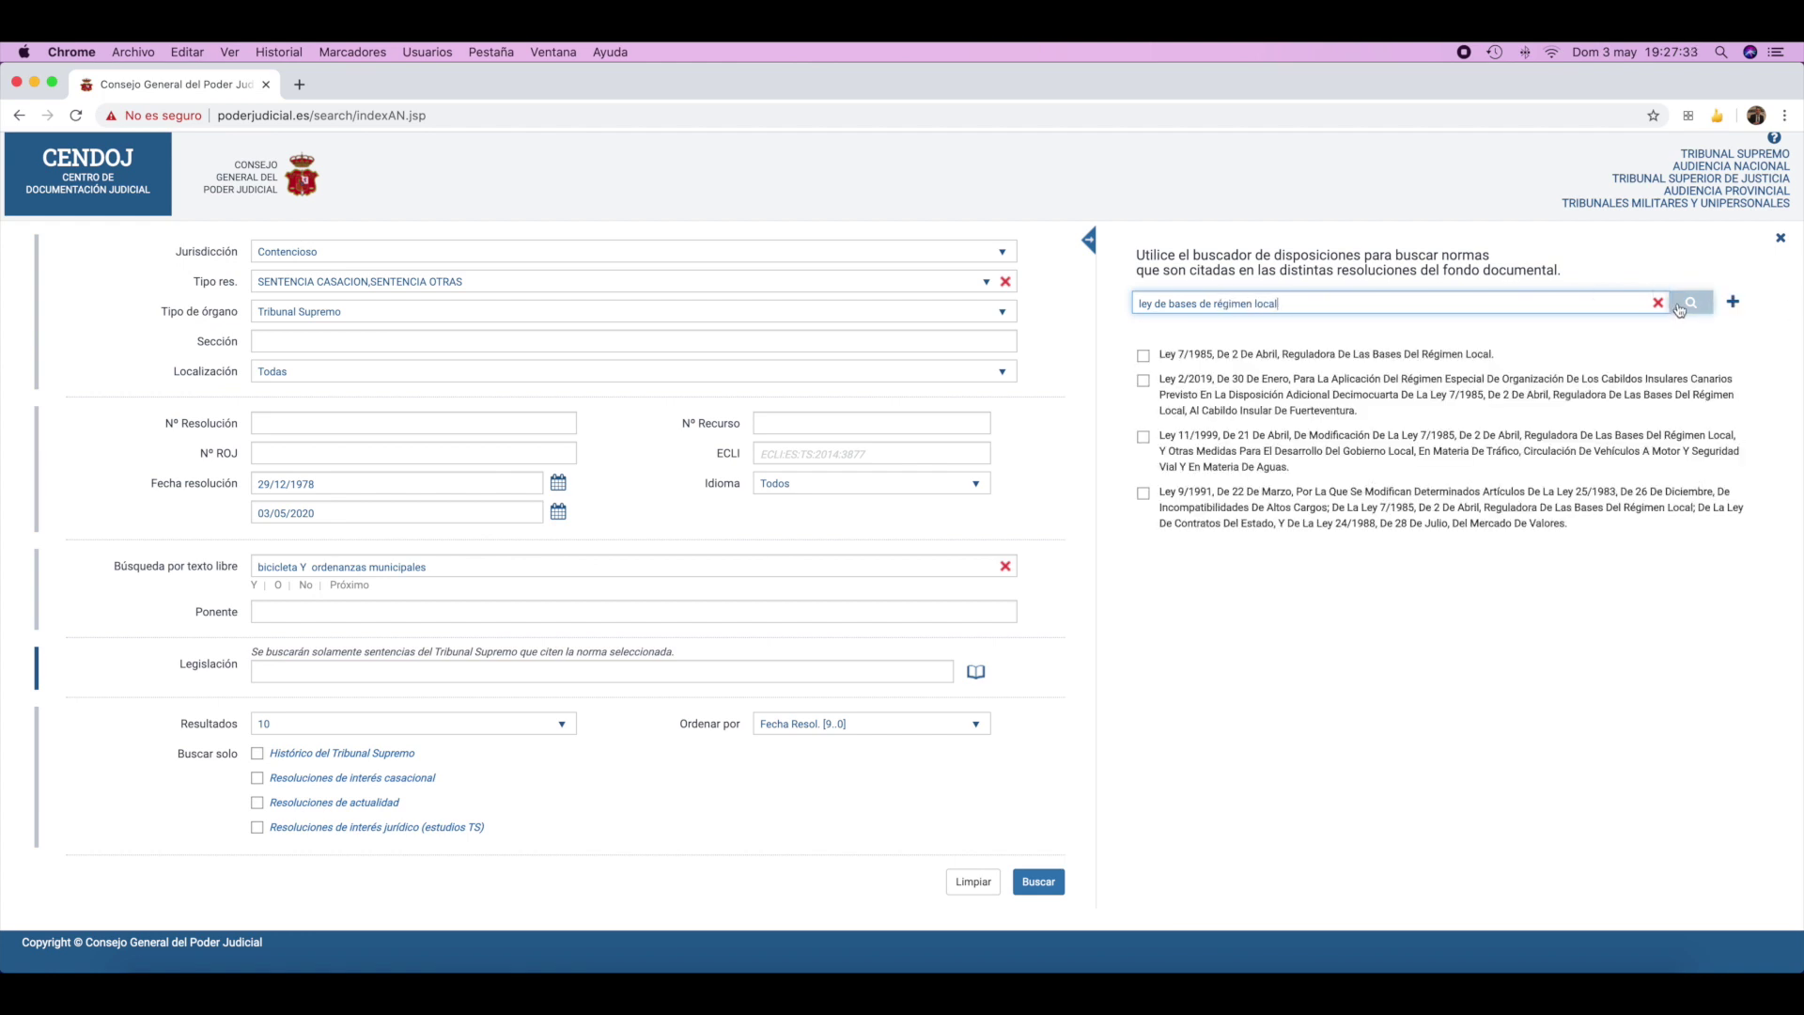
pyautogui.click(1143, 356)
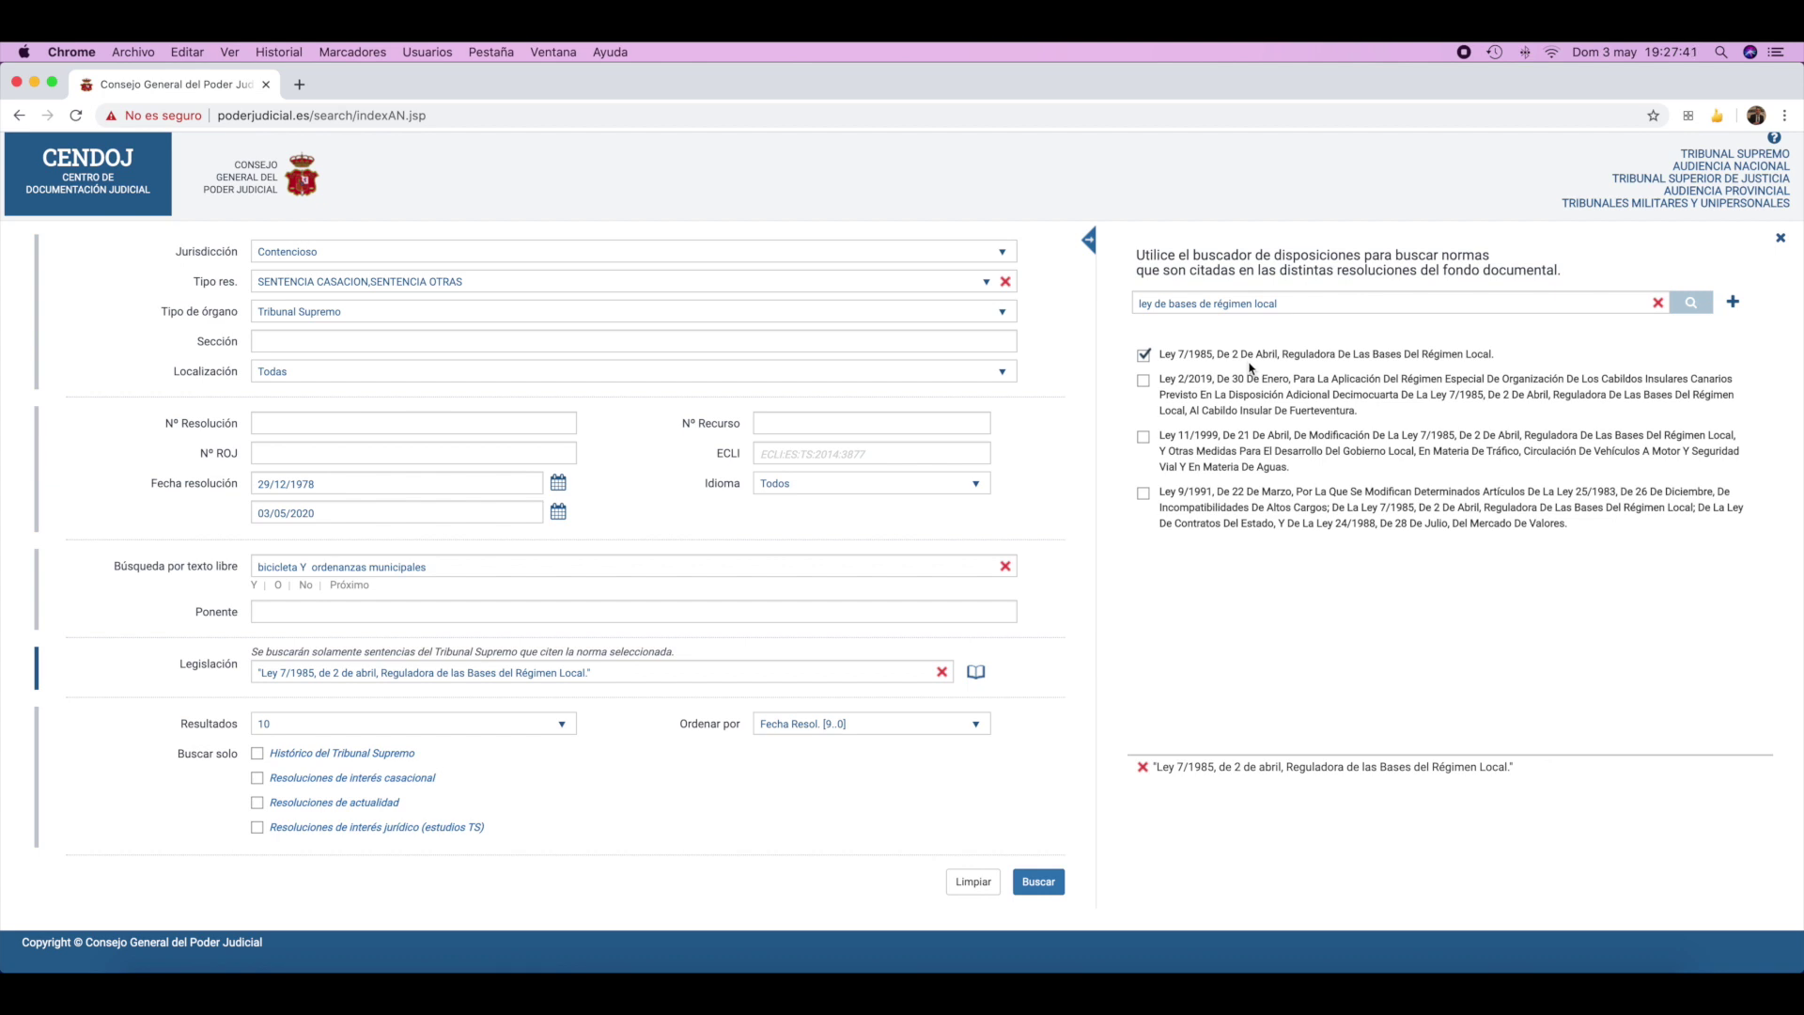
# Run the search with 50 results per page, ordered by Fecha Resol. [0..9].
pyautogui.click(512, 731)
pyautogui.click(405, 816)
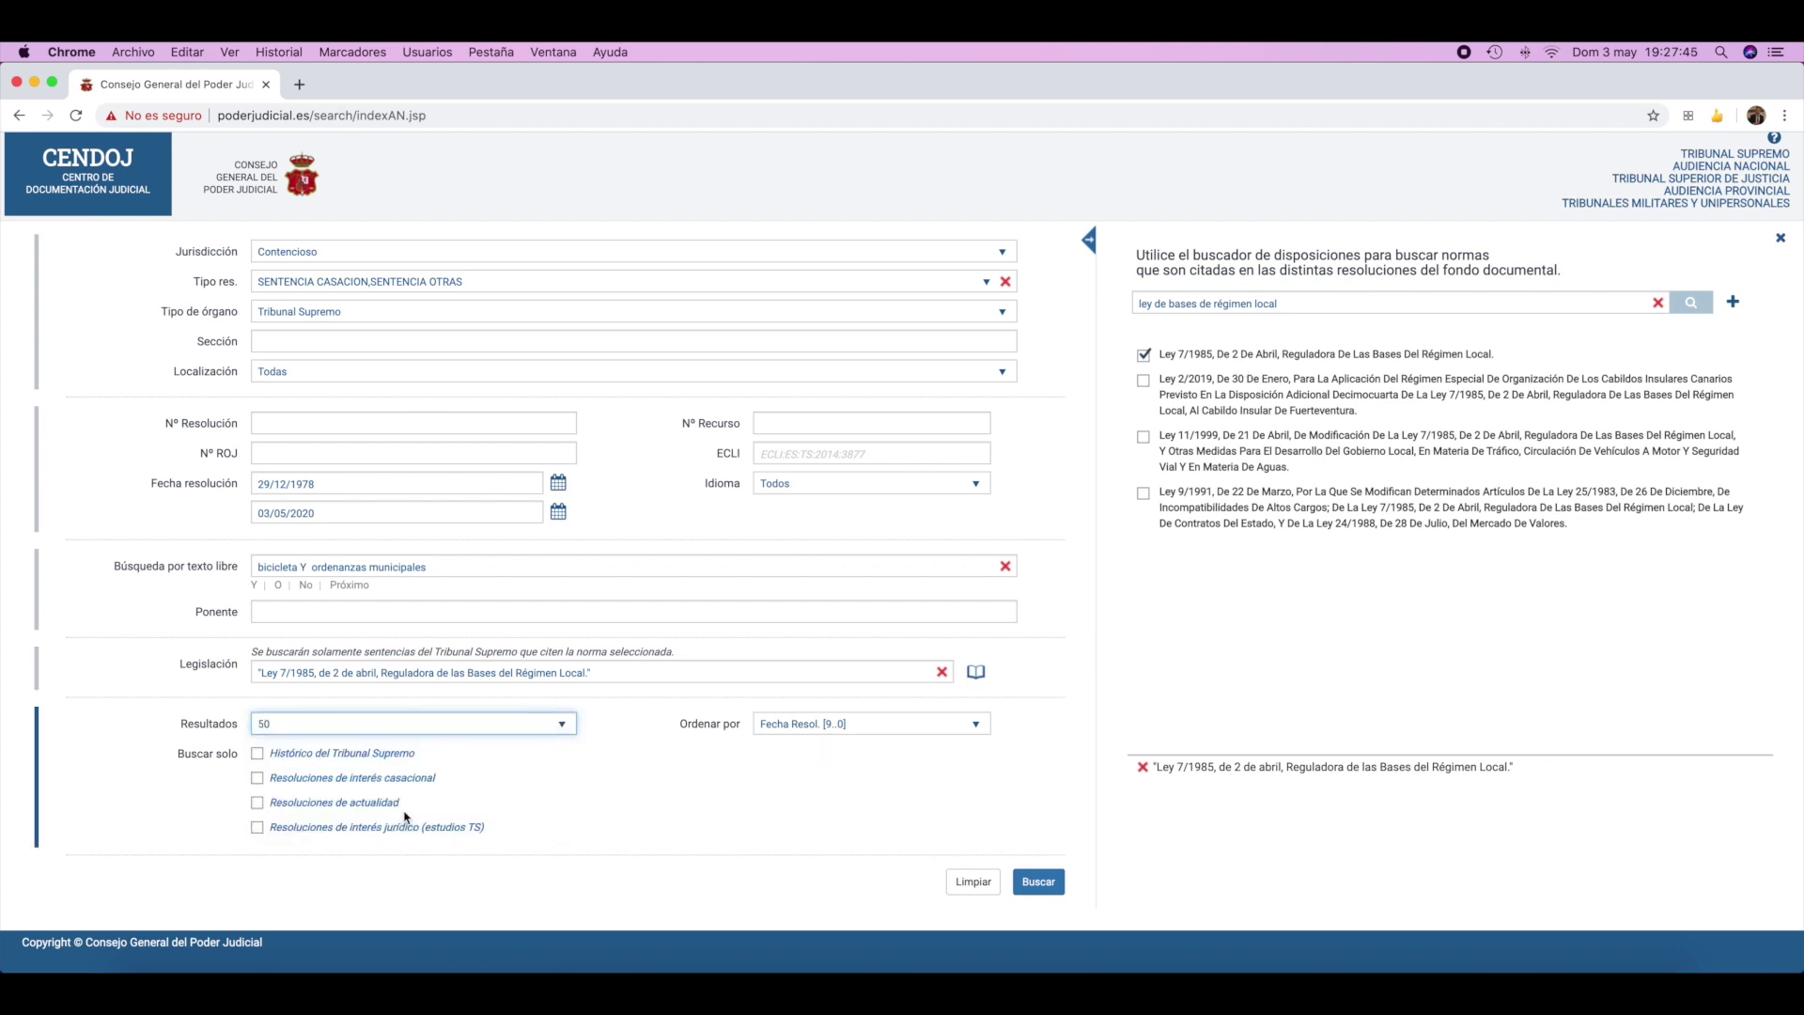
pyautogui.click(806, 725)
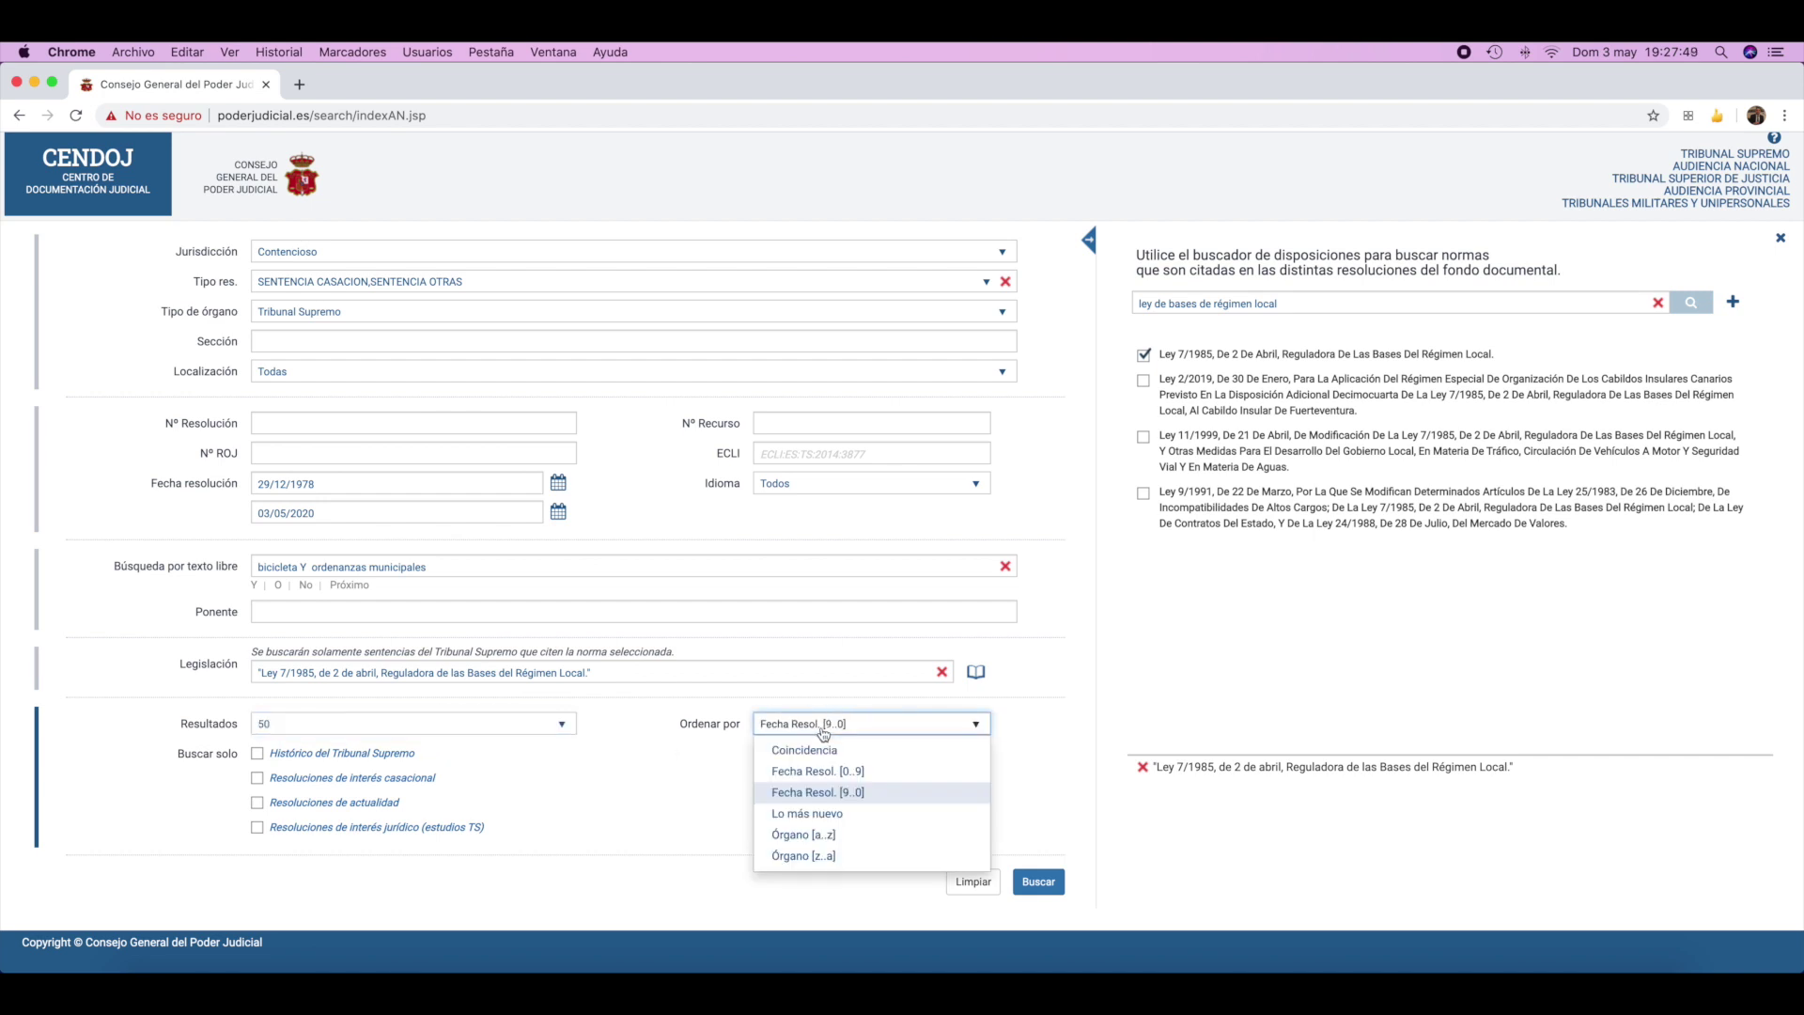
pyautogui.click(907, 772)
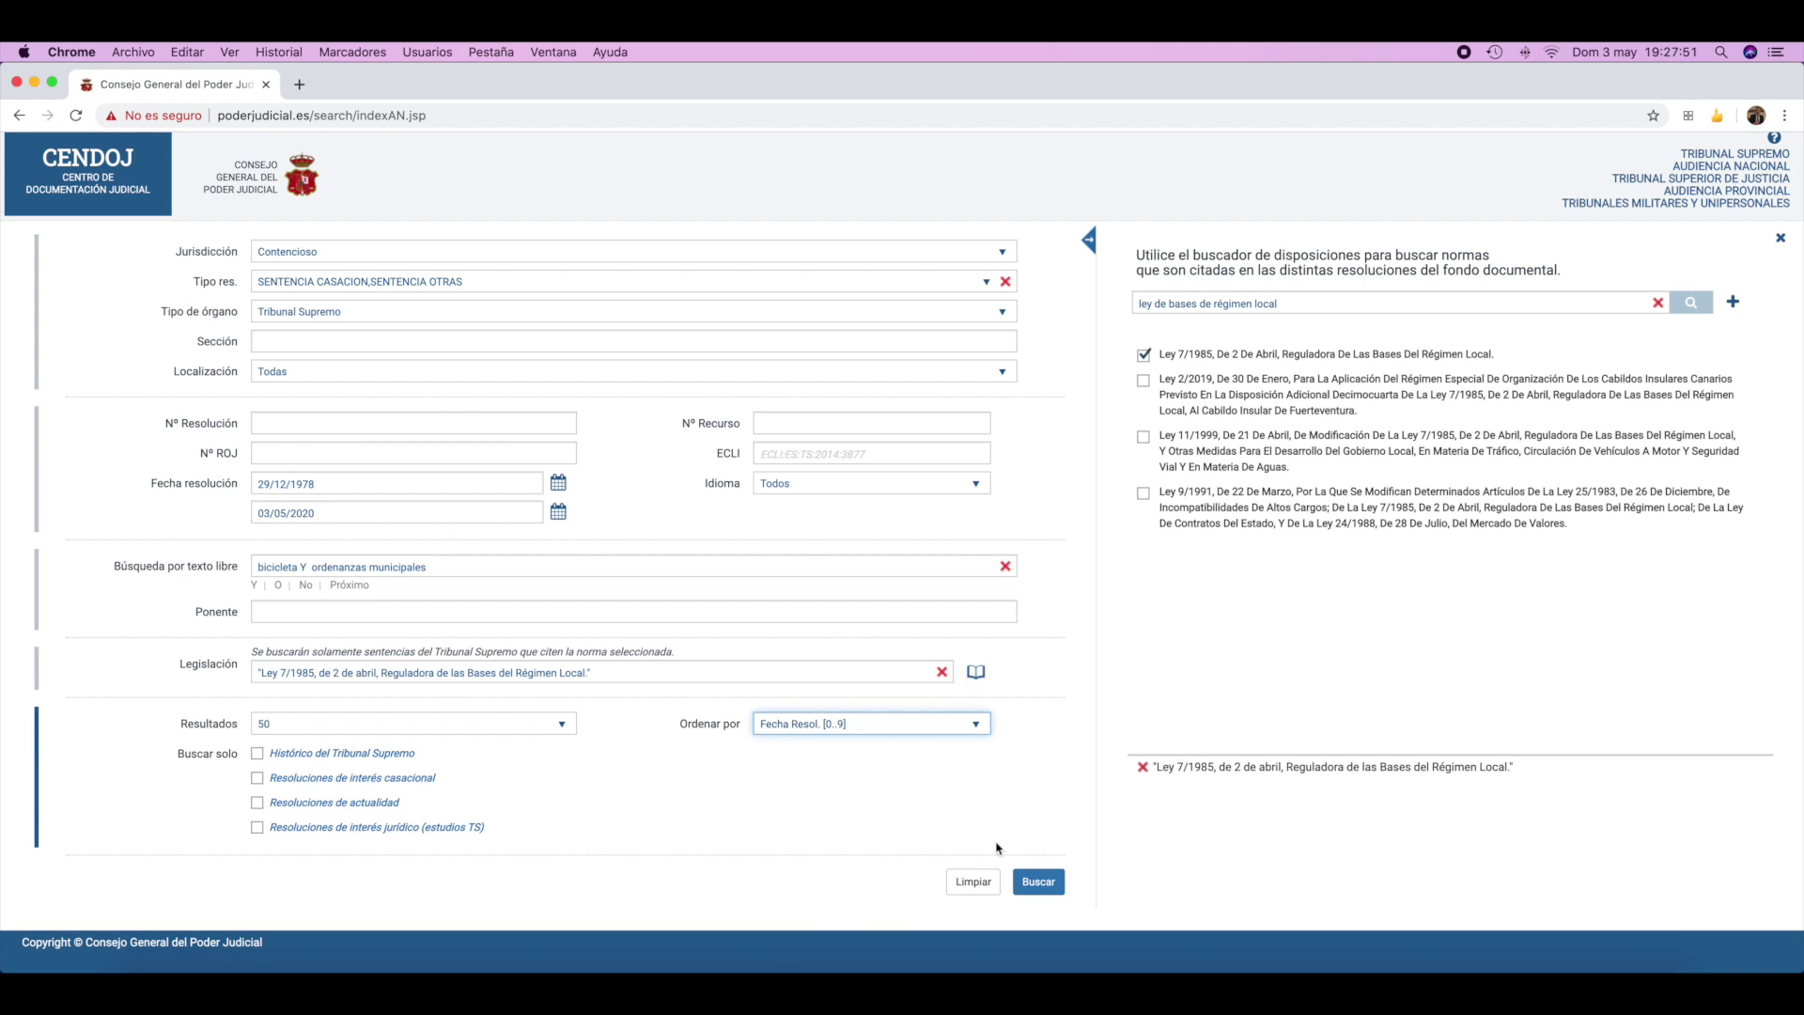
pyautogui.click(1037, 884)
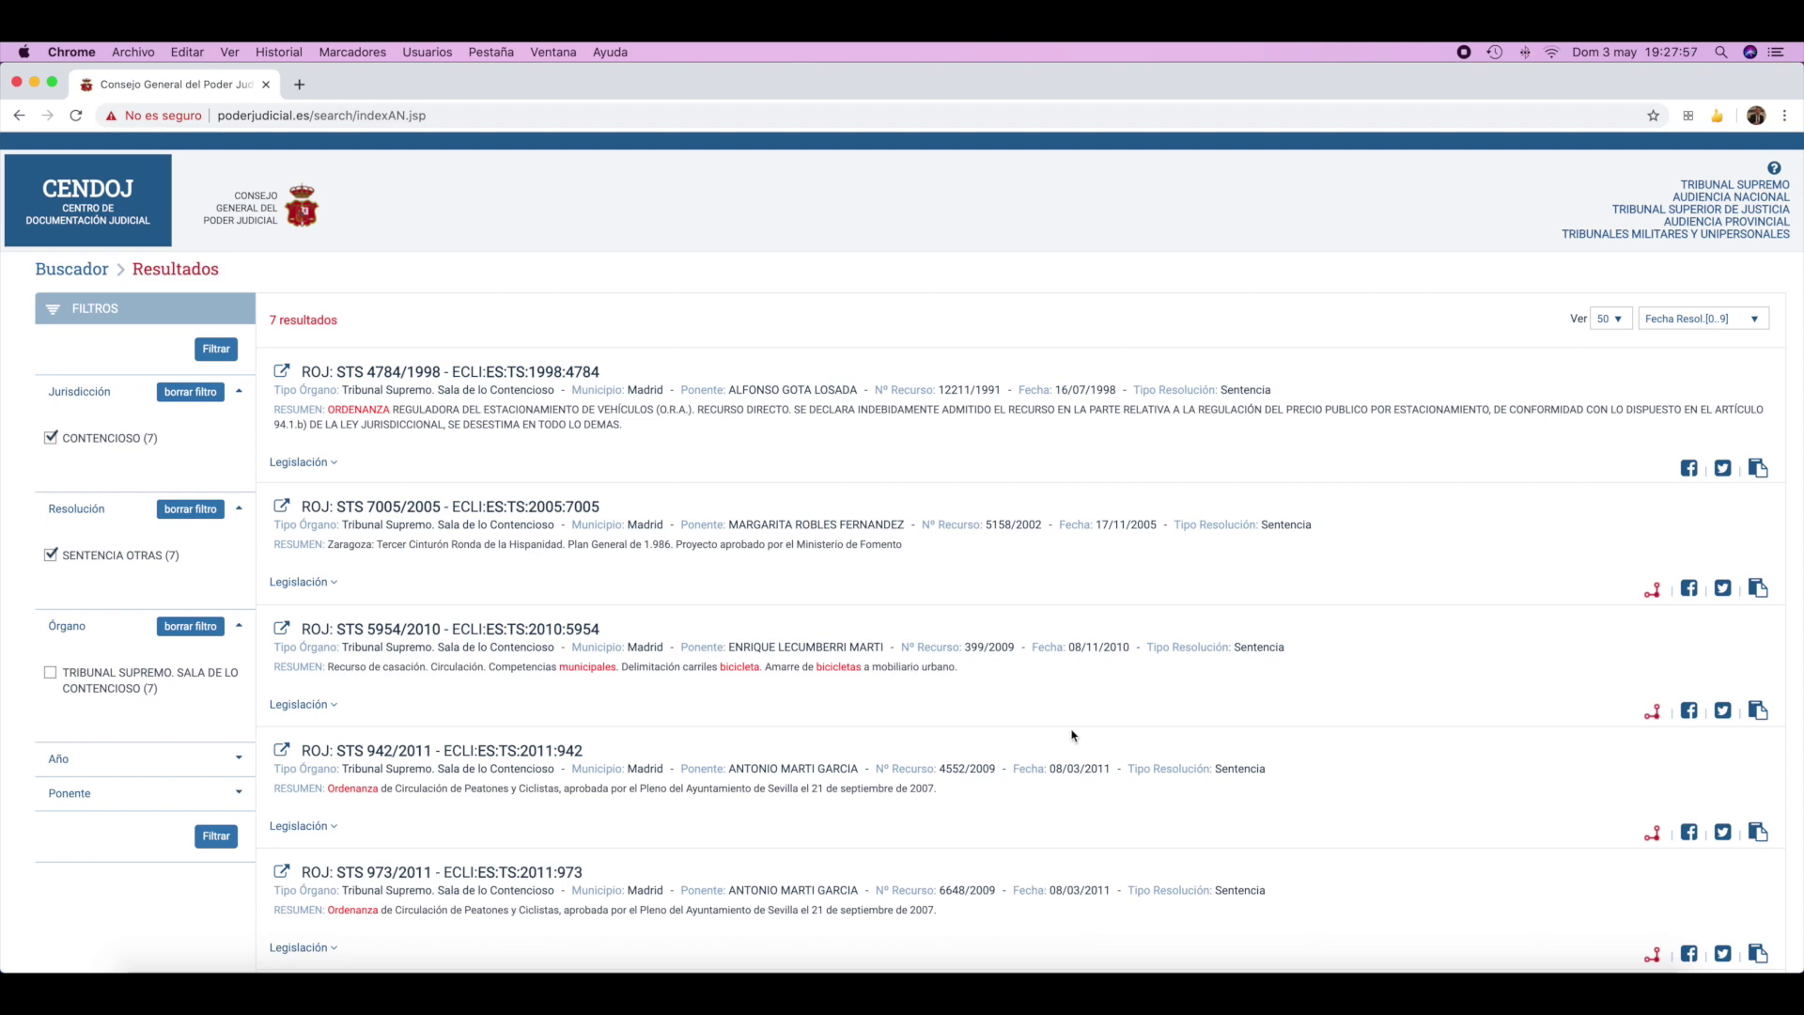
# Examine the list of judgments and the available filters, expanding those for Año and Ponente.
pyautogui.scroll(-4, 1071, 742)
pyautogui.scroll(-2, 1073, 736)
pyautogui.scroll(5, 1073, 736)
pyautogui.click(239, 762)
pyautogui.scroll(-3, 242, 766)
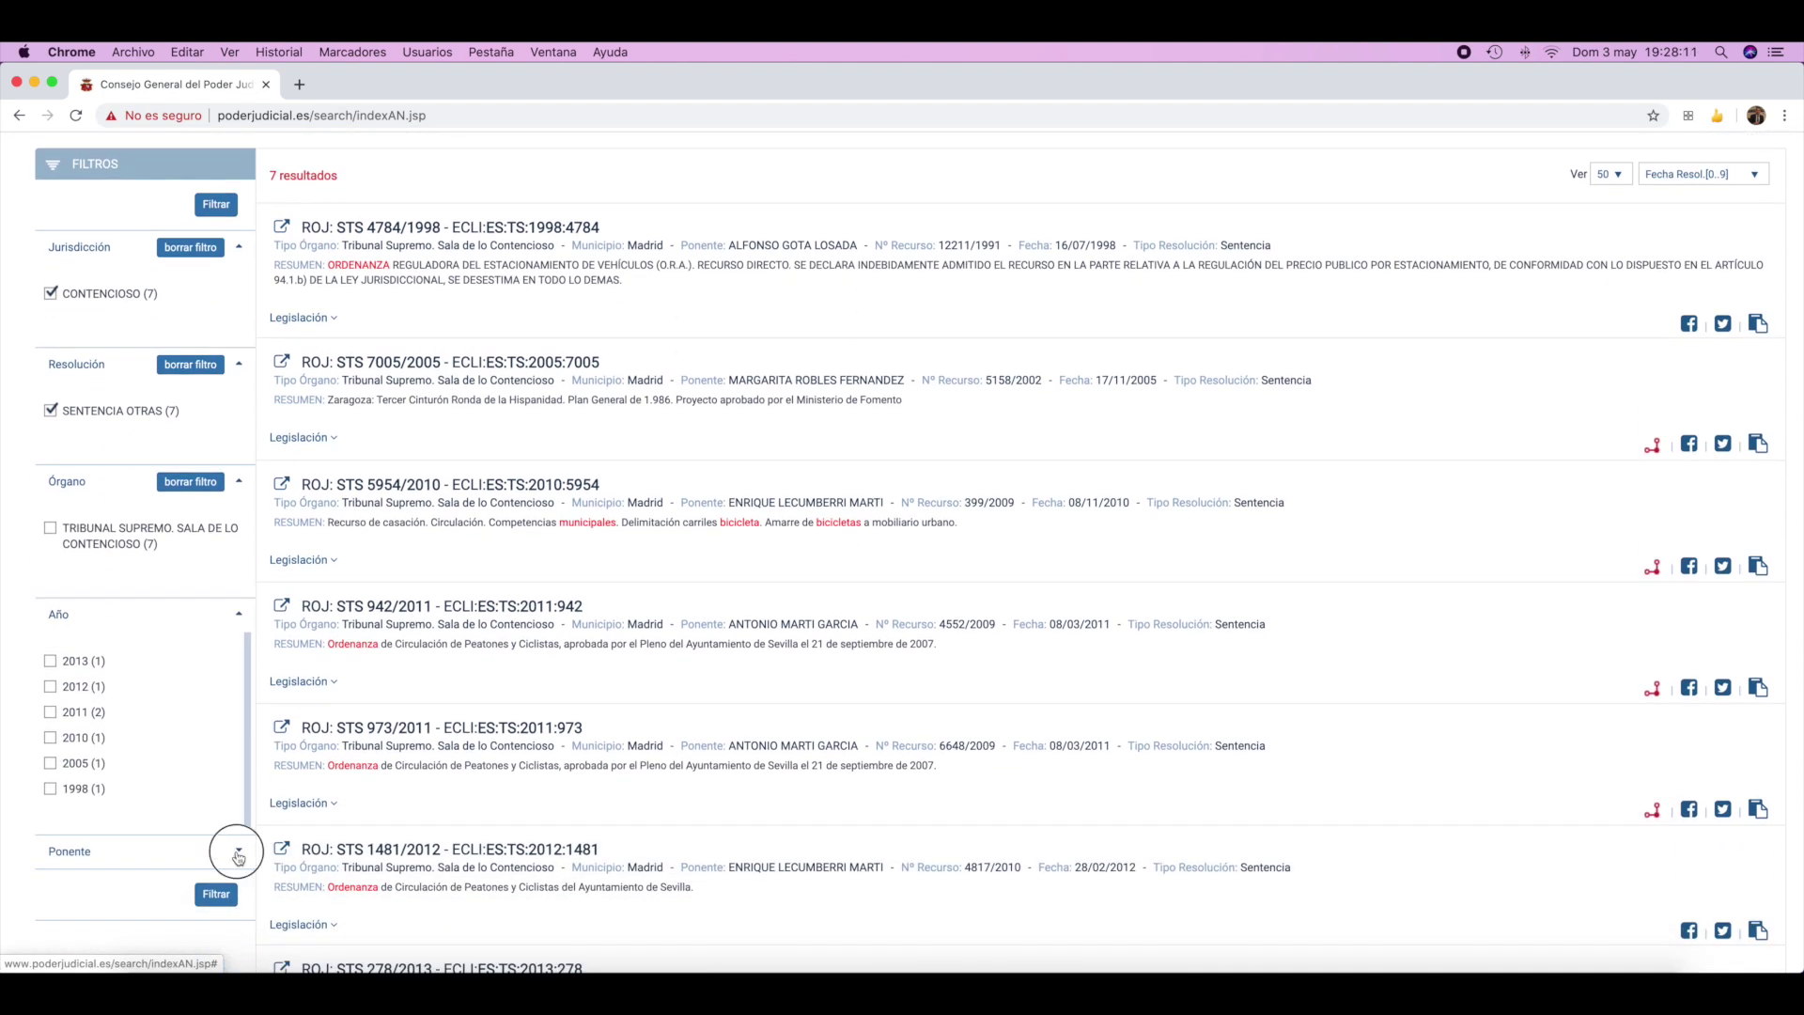
pyautogui.scroll(3, 415, 676)
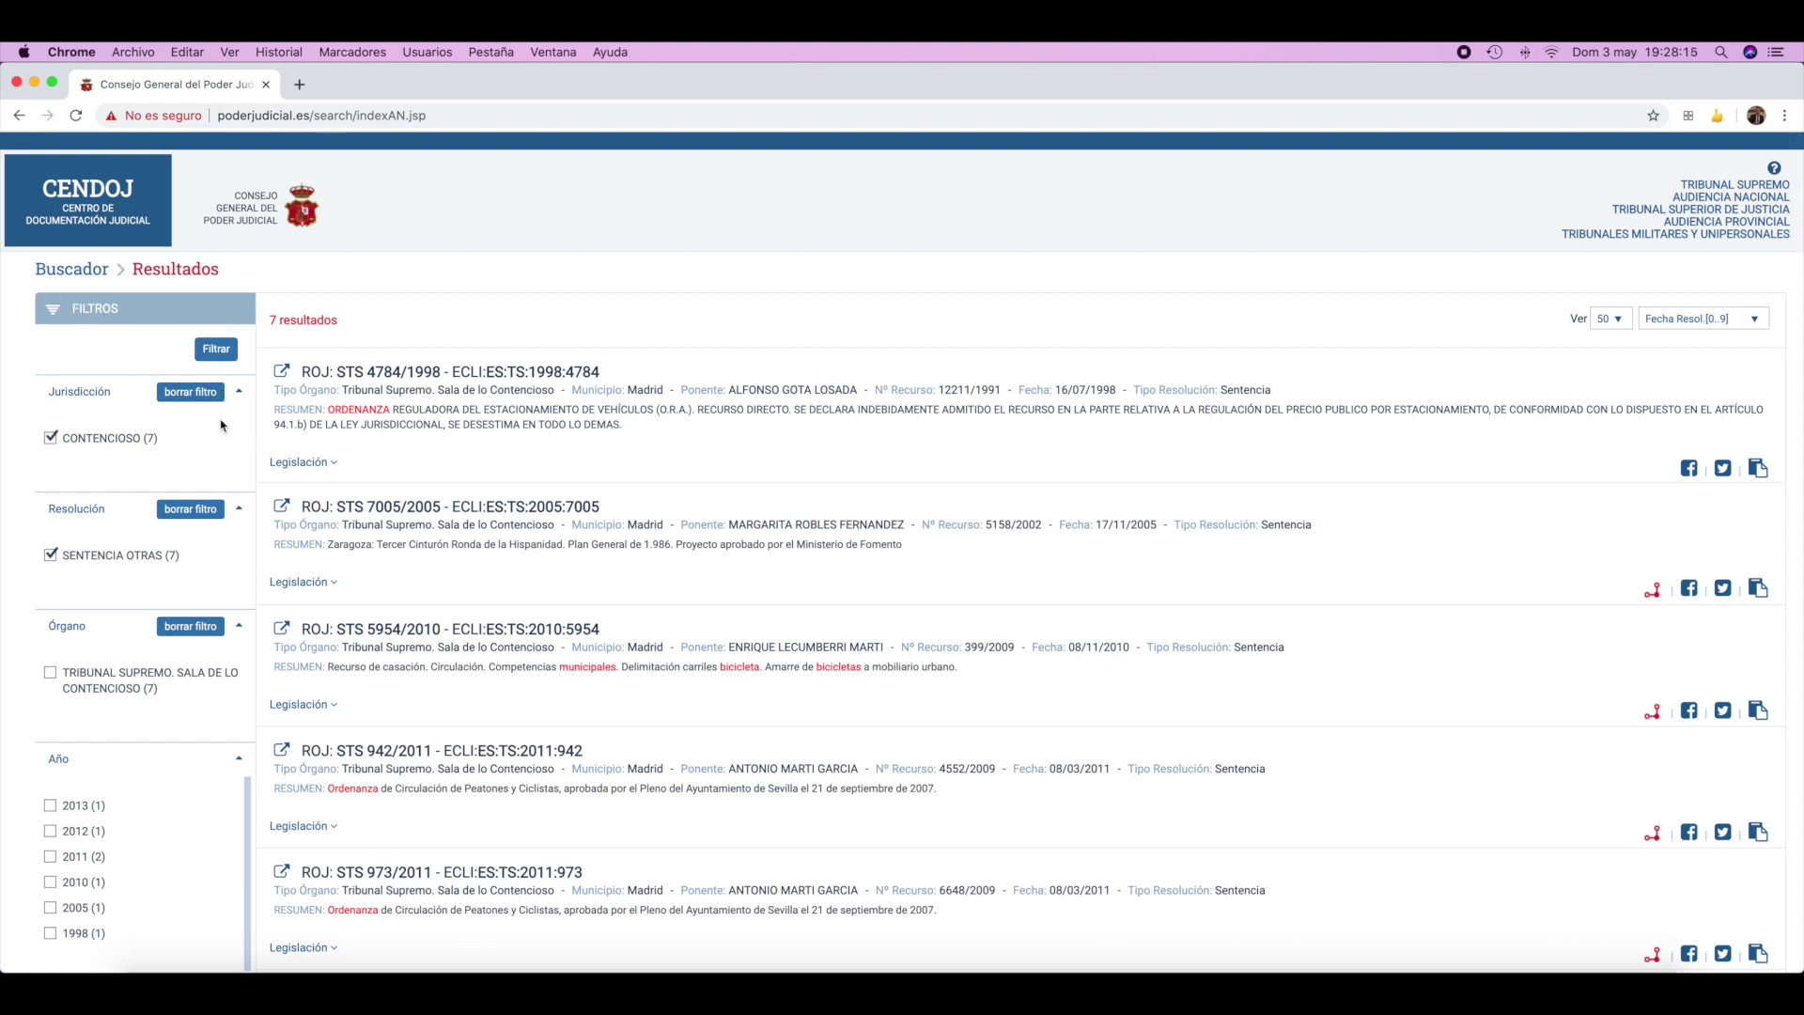
pyautogui.scroll(-3, 219, 428)
pyautogui.scroll(3, 217, 427)
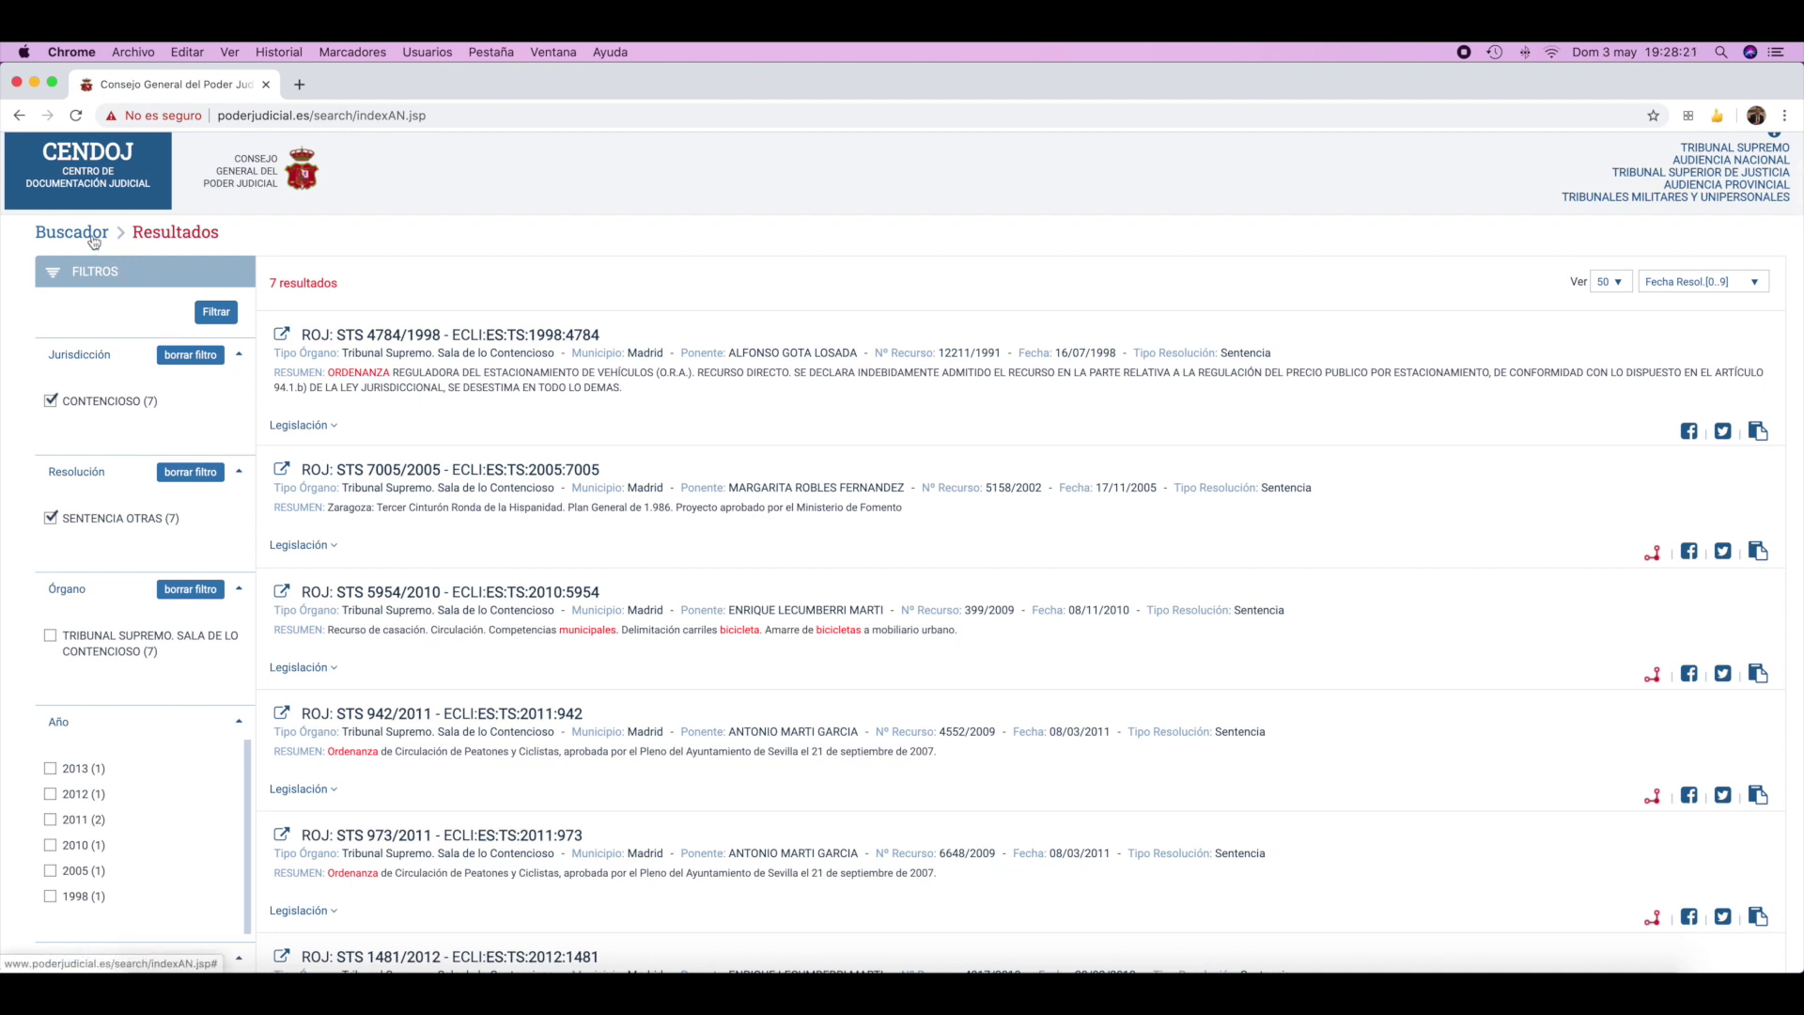
pyautogui.scroll(-4, 150, 339)
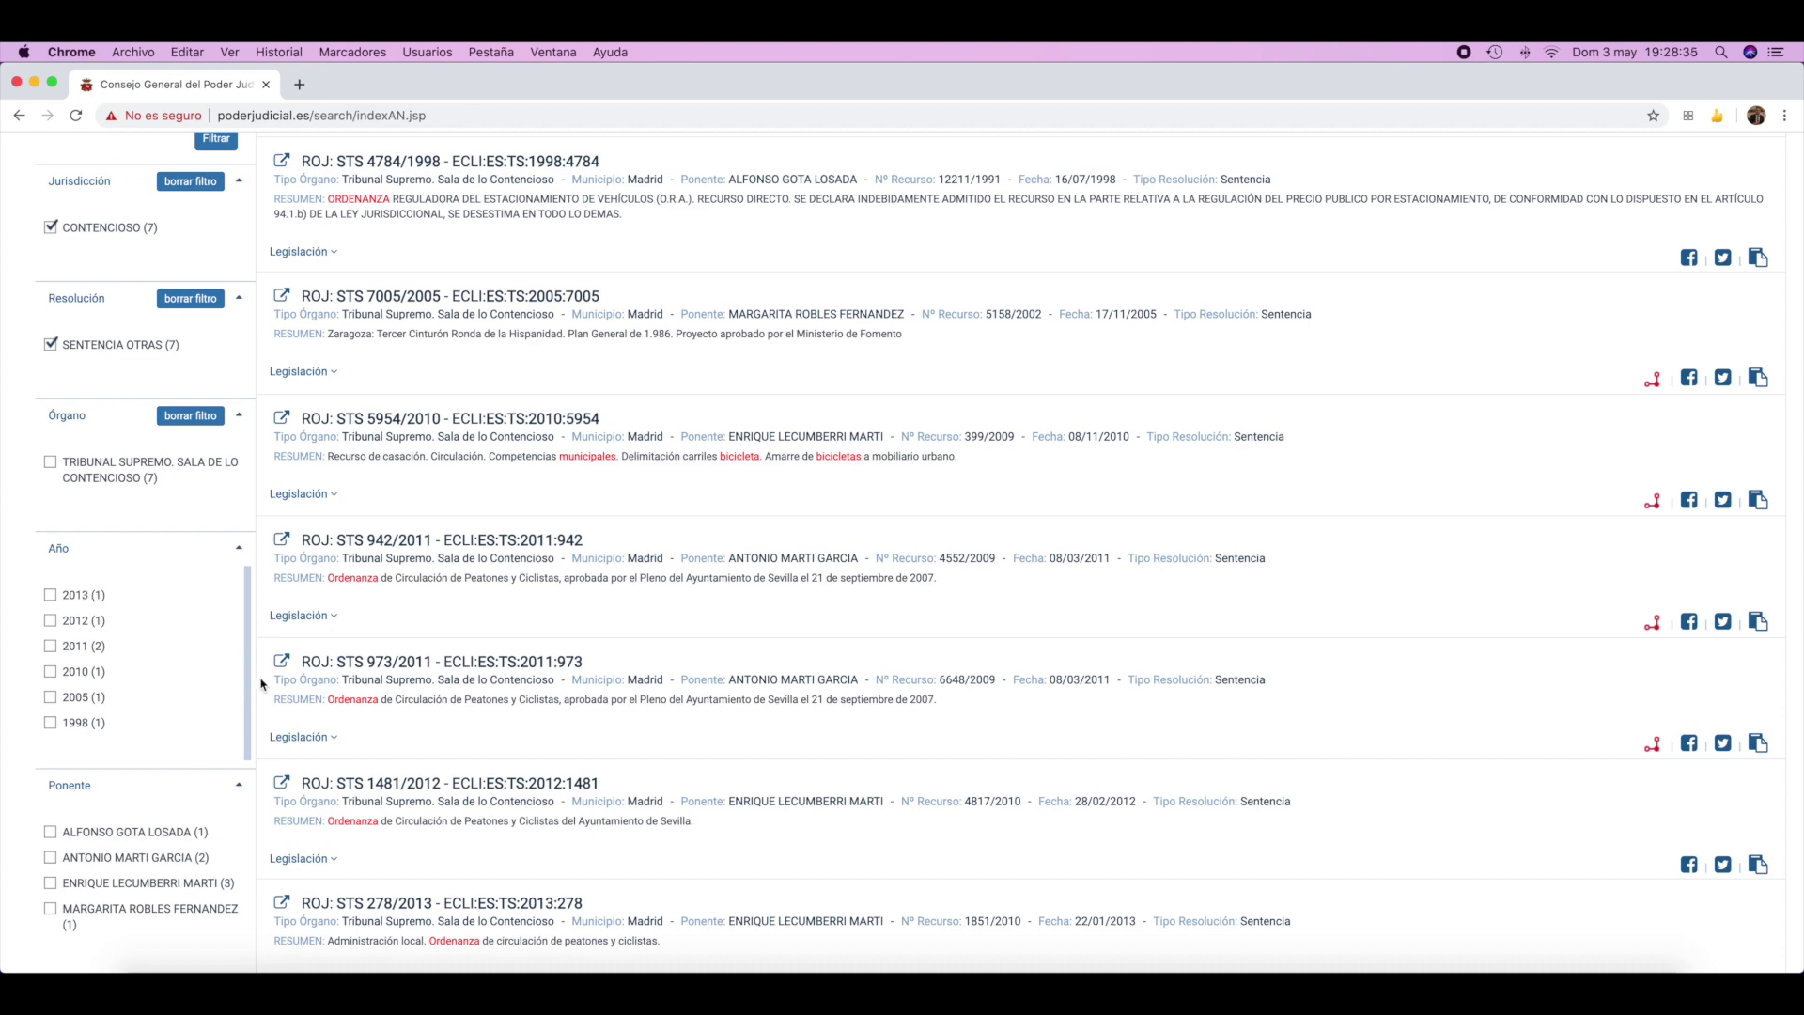
pyautogui.scroll(-3, 188, 846)
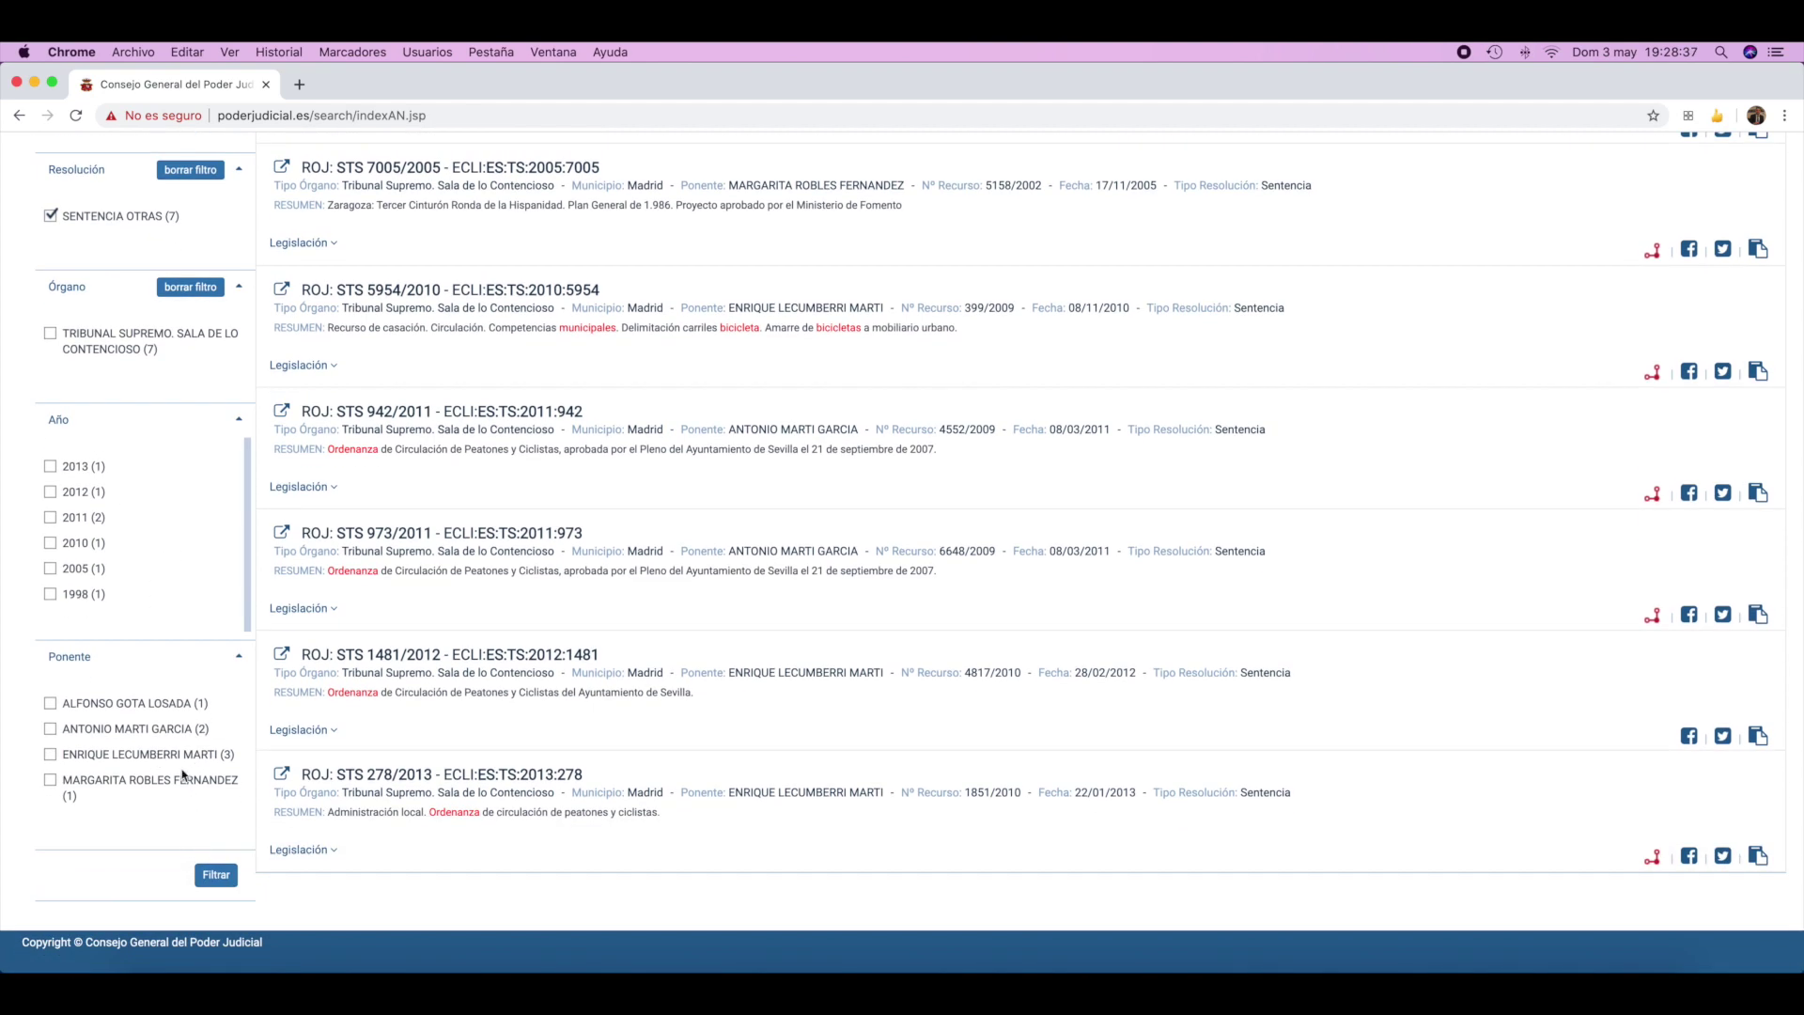
pyautogui.scroll(5, 385, 726)
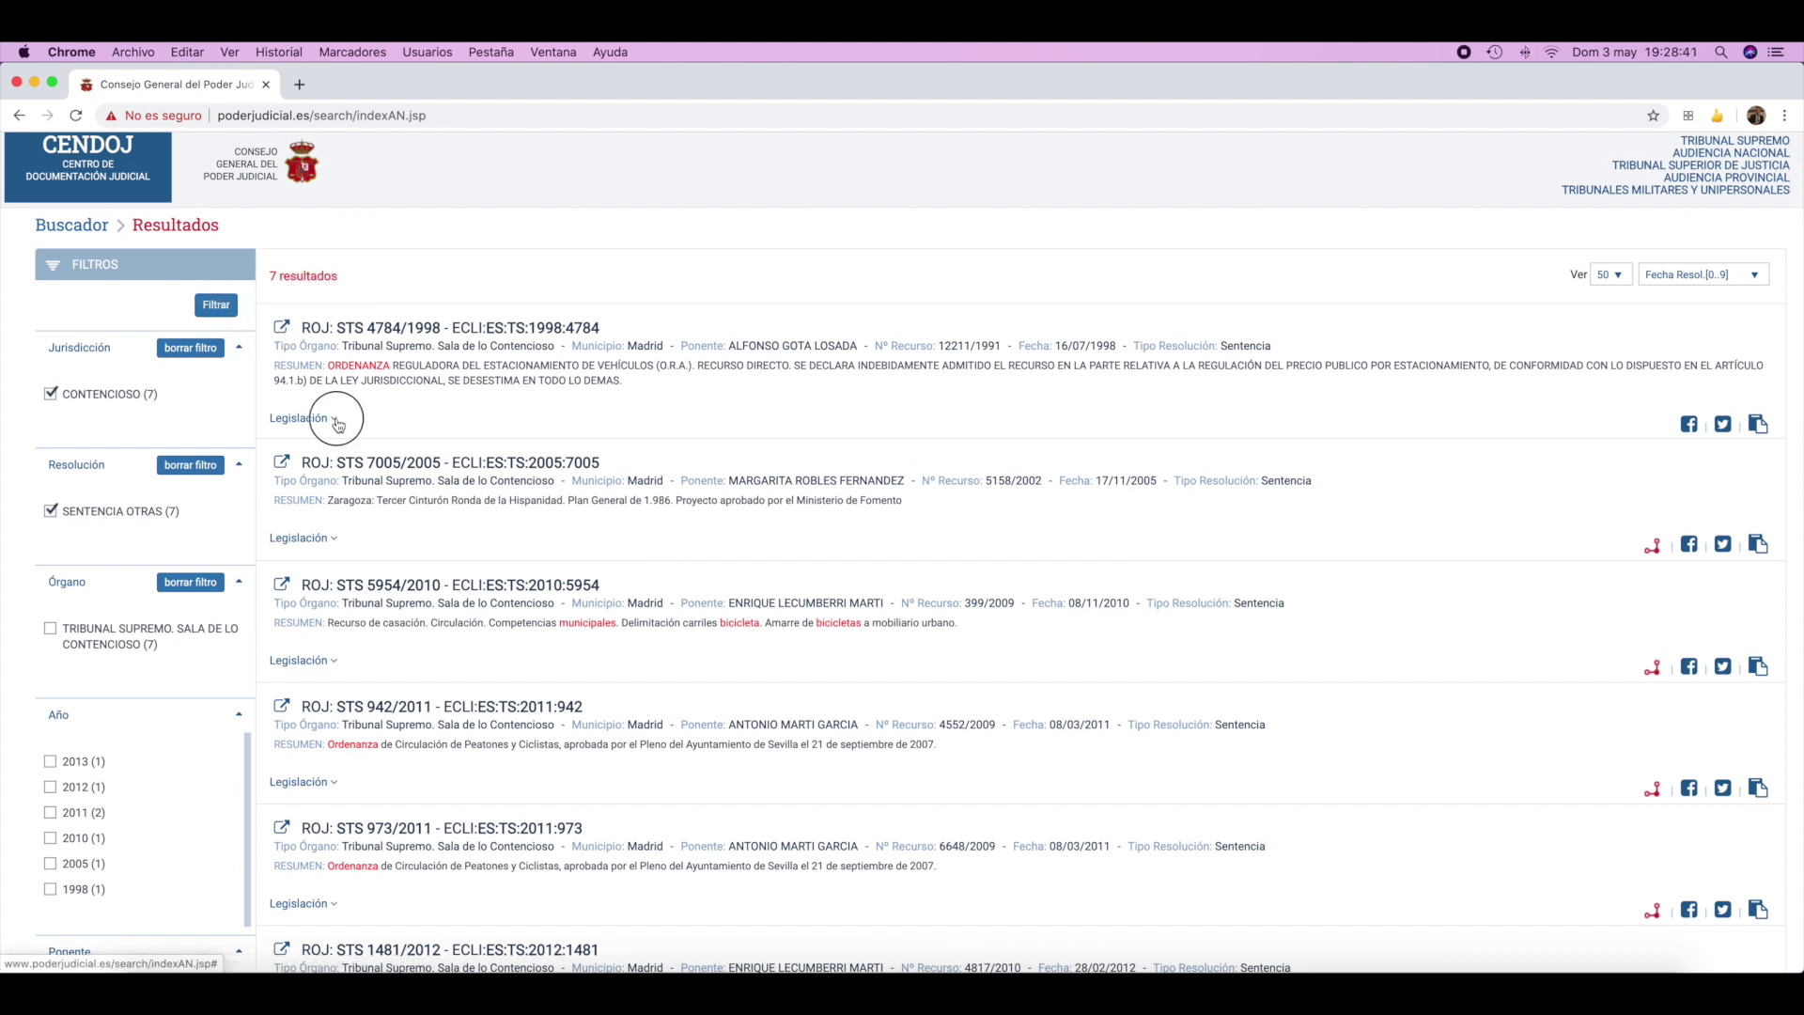
# View the related legislation cited in judgment STS 4784/1998, and close that list.
pyautogui.click(300, 418)
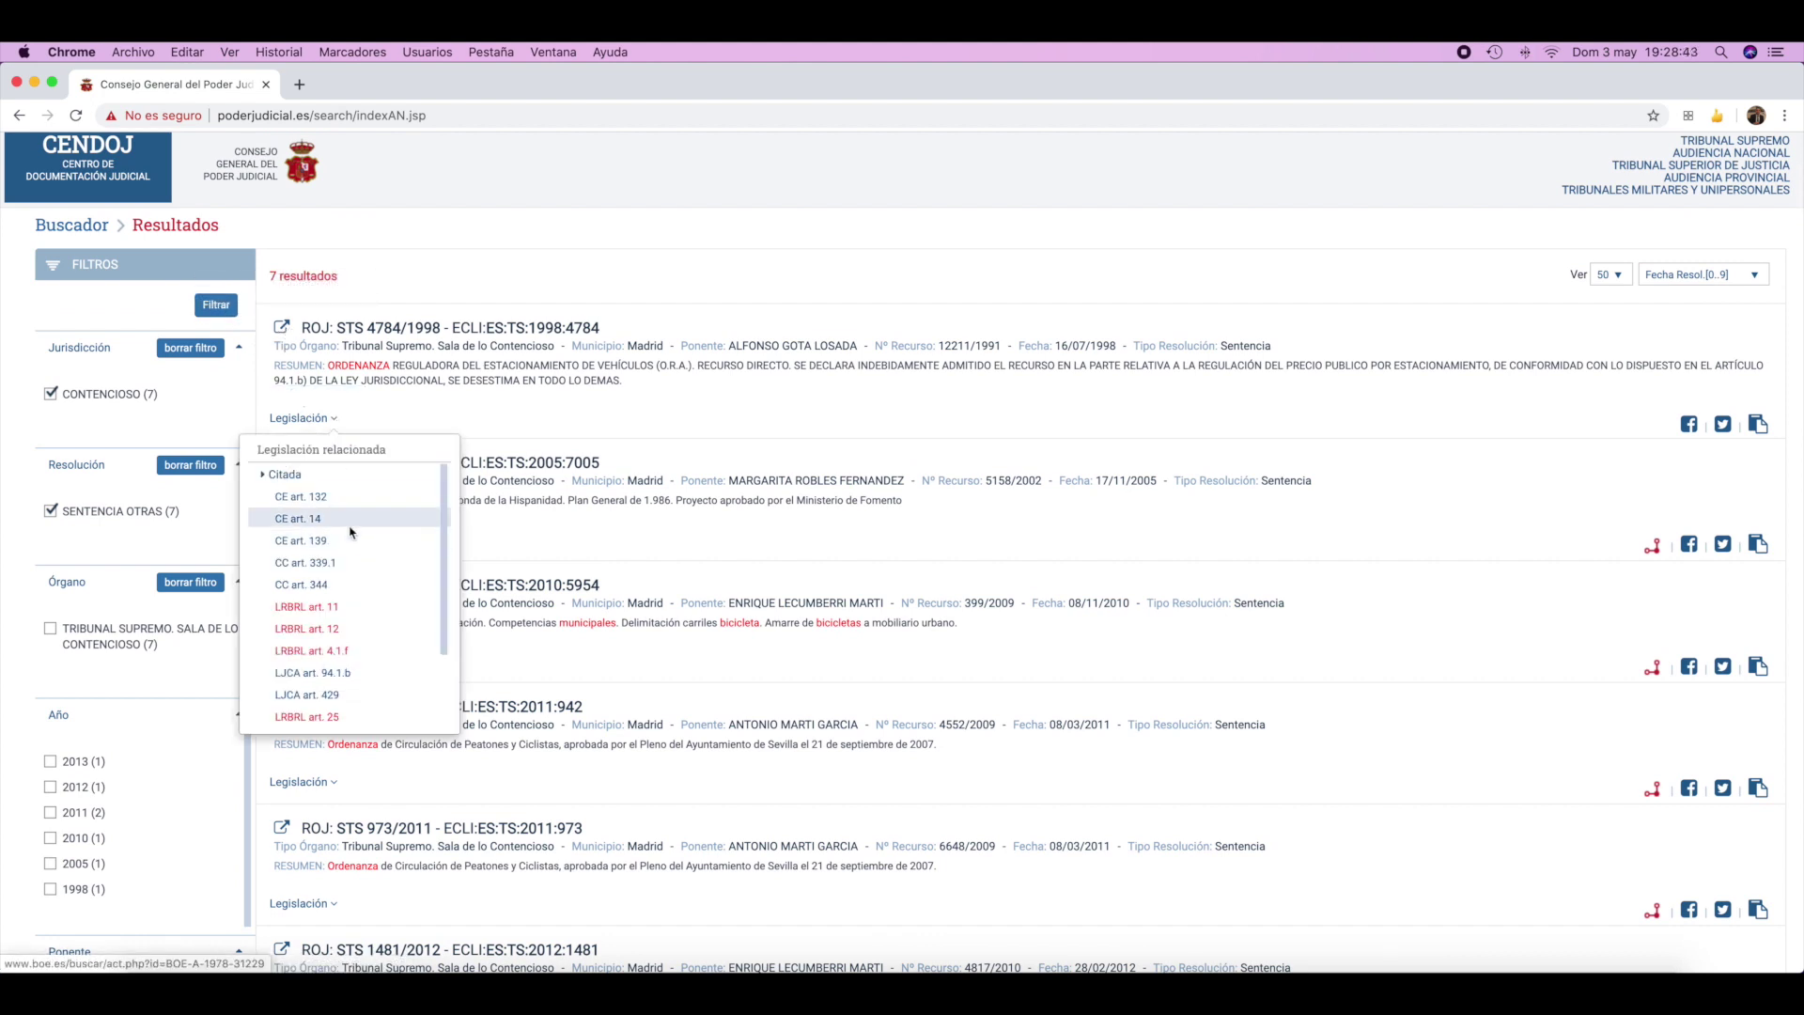
pyautogui.scroll(-3, 350, 526)
pyautogui.scroll(4, 350, 532)
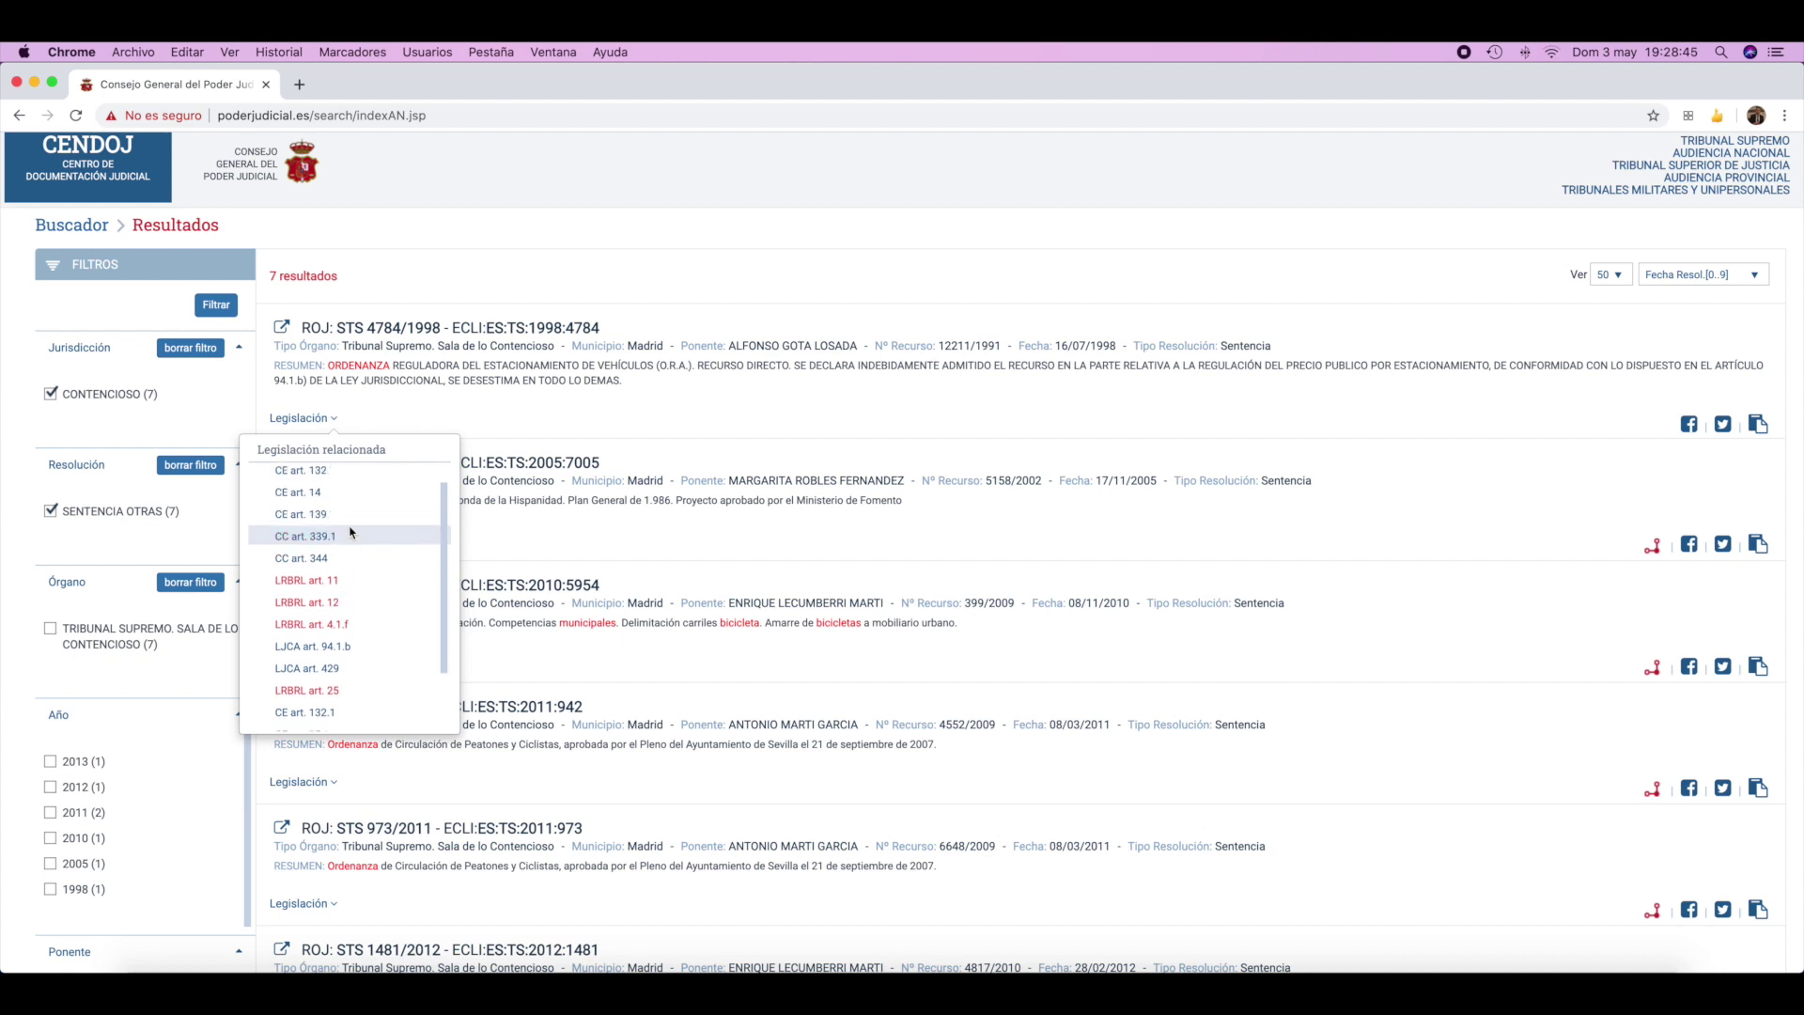
pyautogui.click(366, 426)
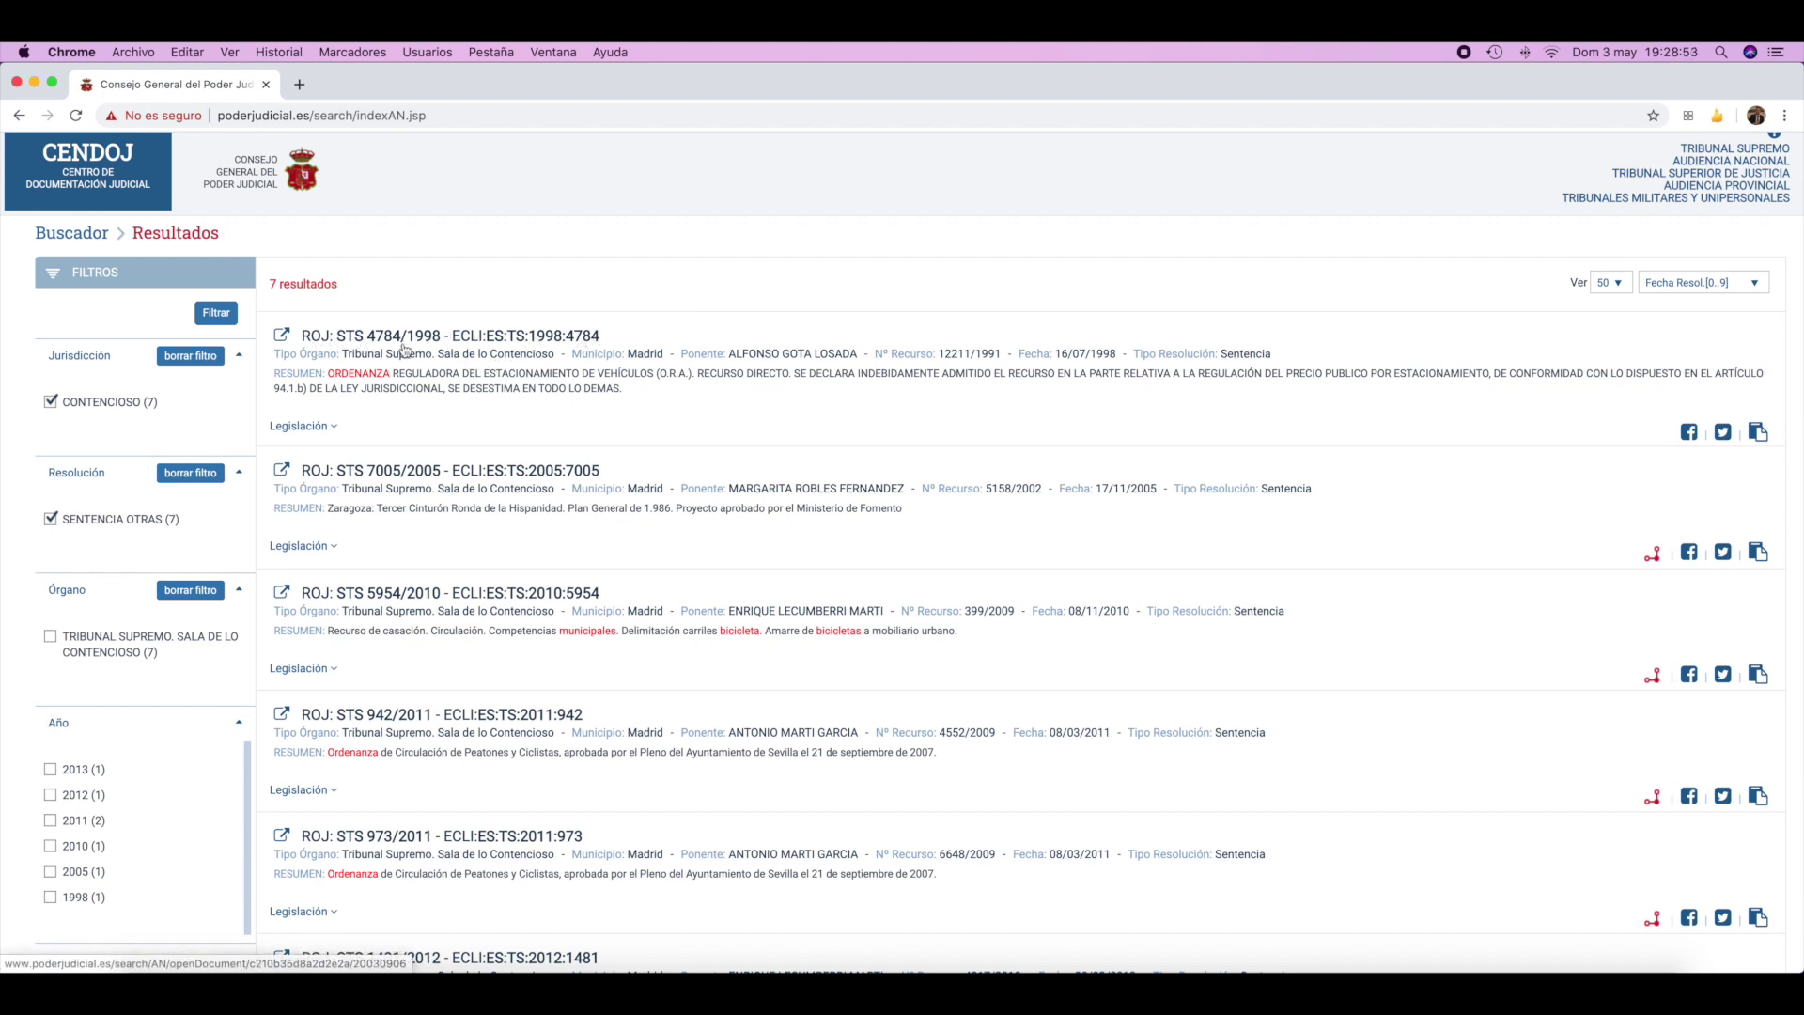
# Open the full text of judgment STS 4784/1998, review the highlighted search terms, and close the document.
pyautogui.click(282, 336)
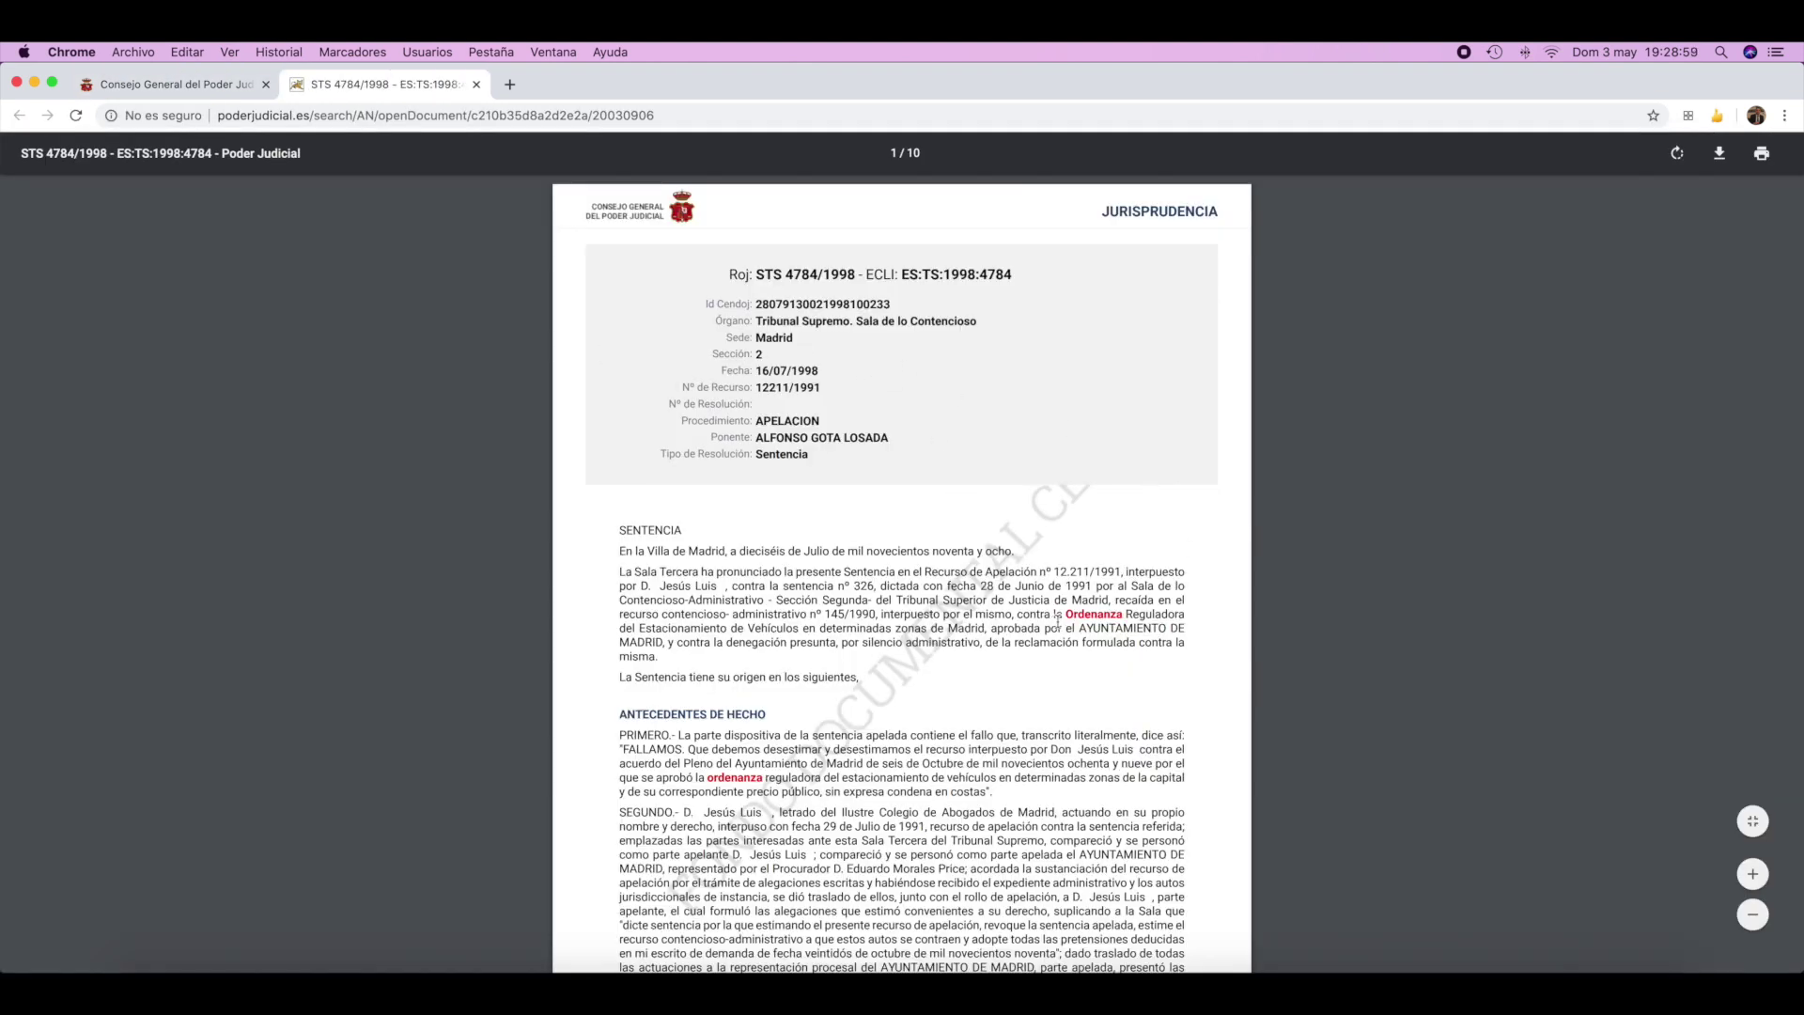
pyautogui.moveTo(1068, 618); pyautogui.dragTo(1123, 614)
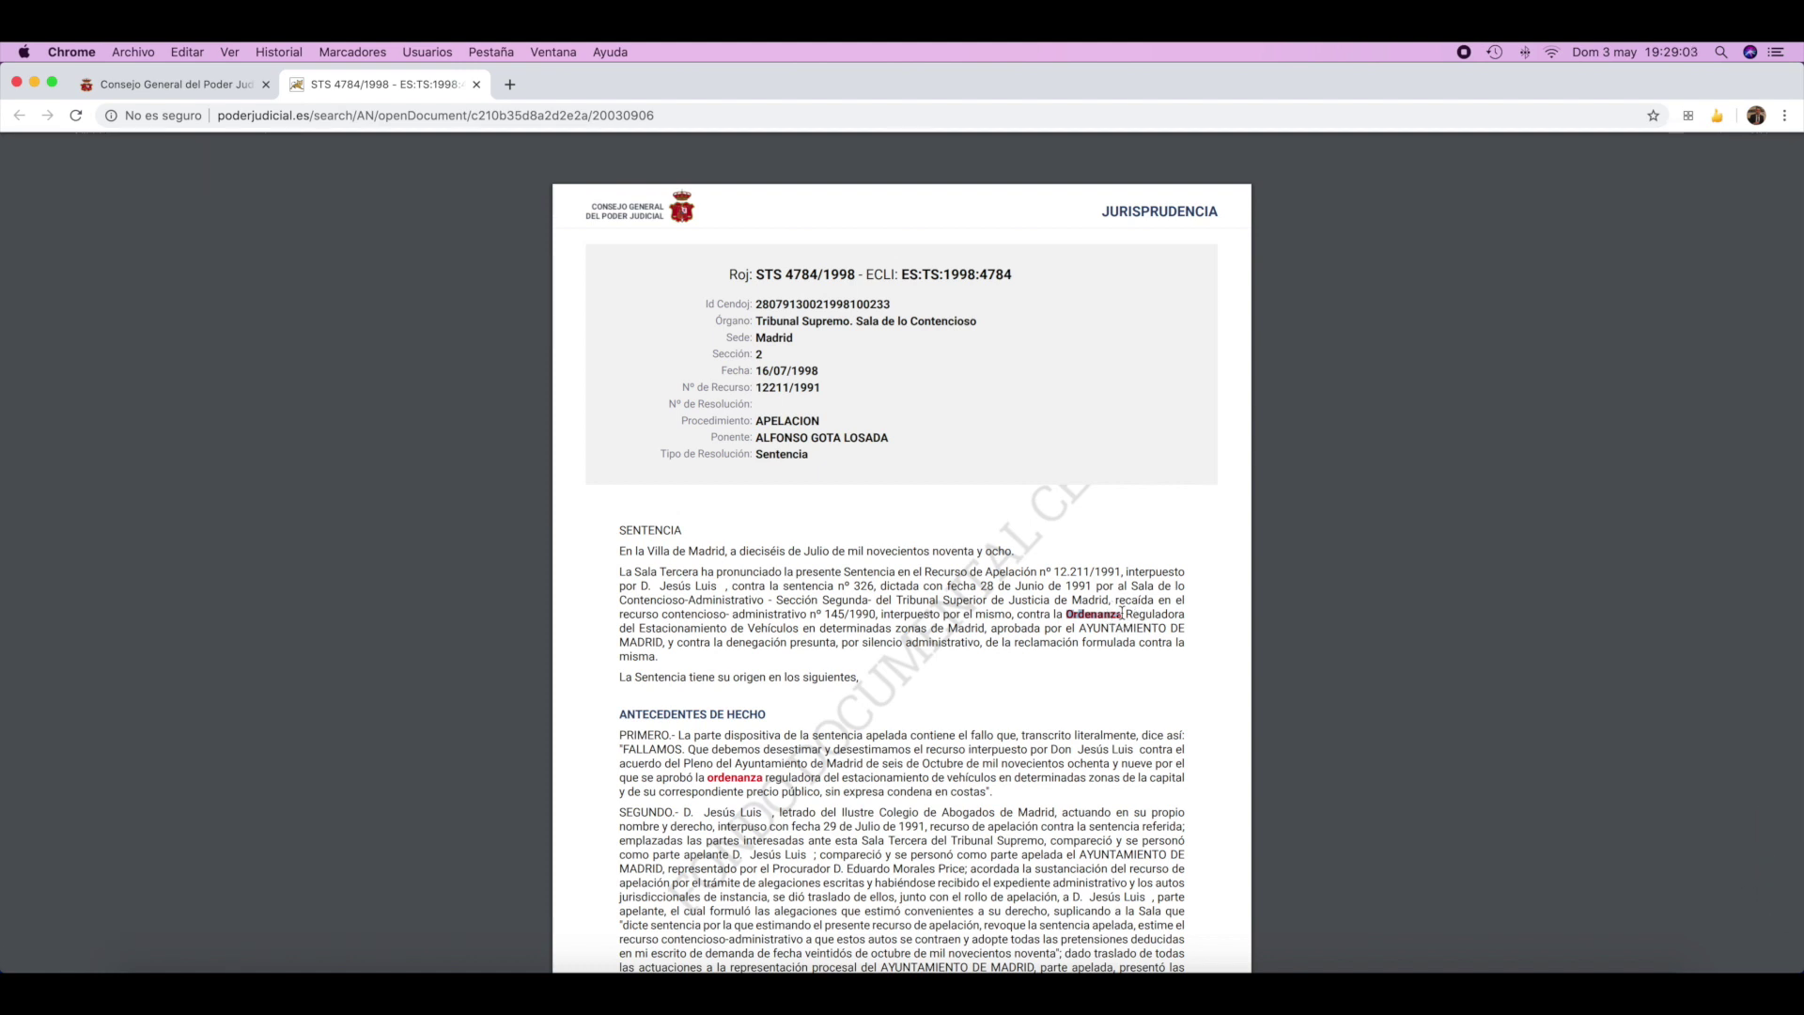
pyautogui.scroll(-3, 1123, 614)
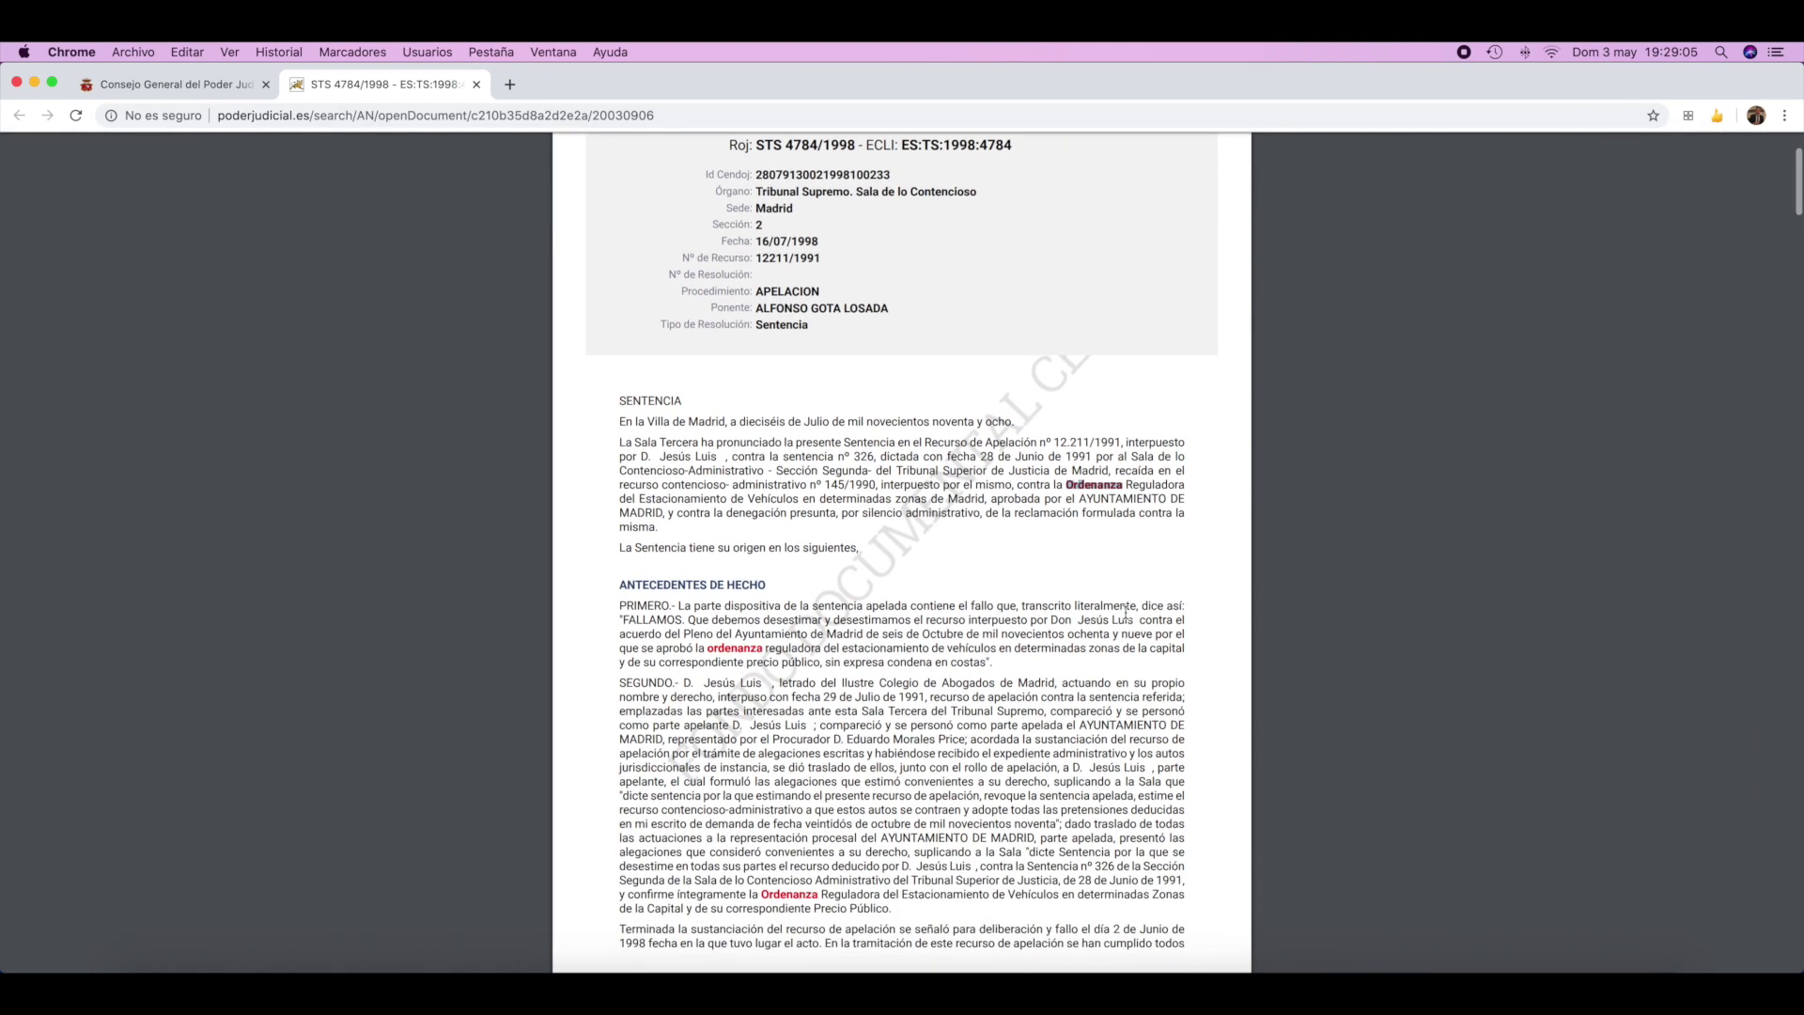
pyautogui.scroll(-2, 1125, 611)
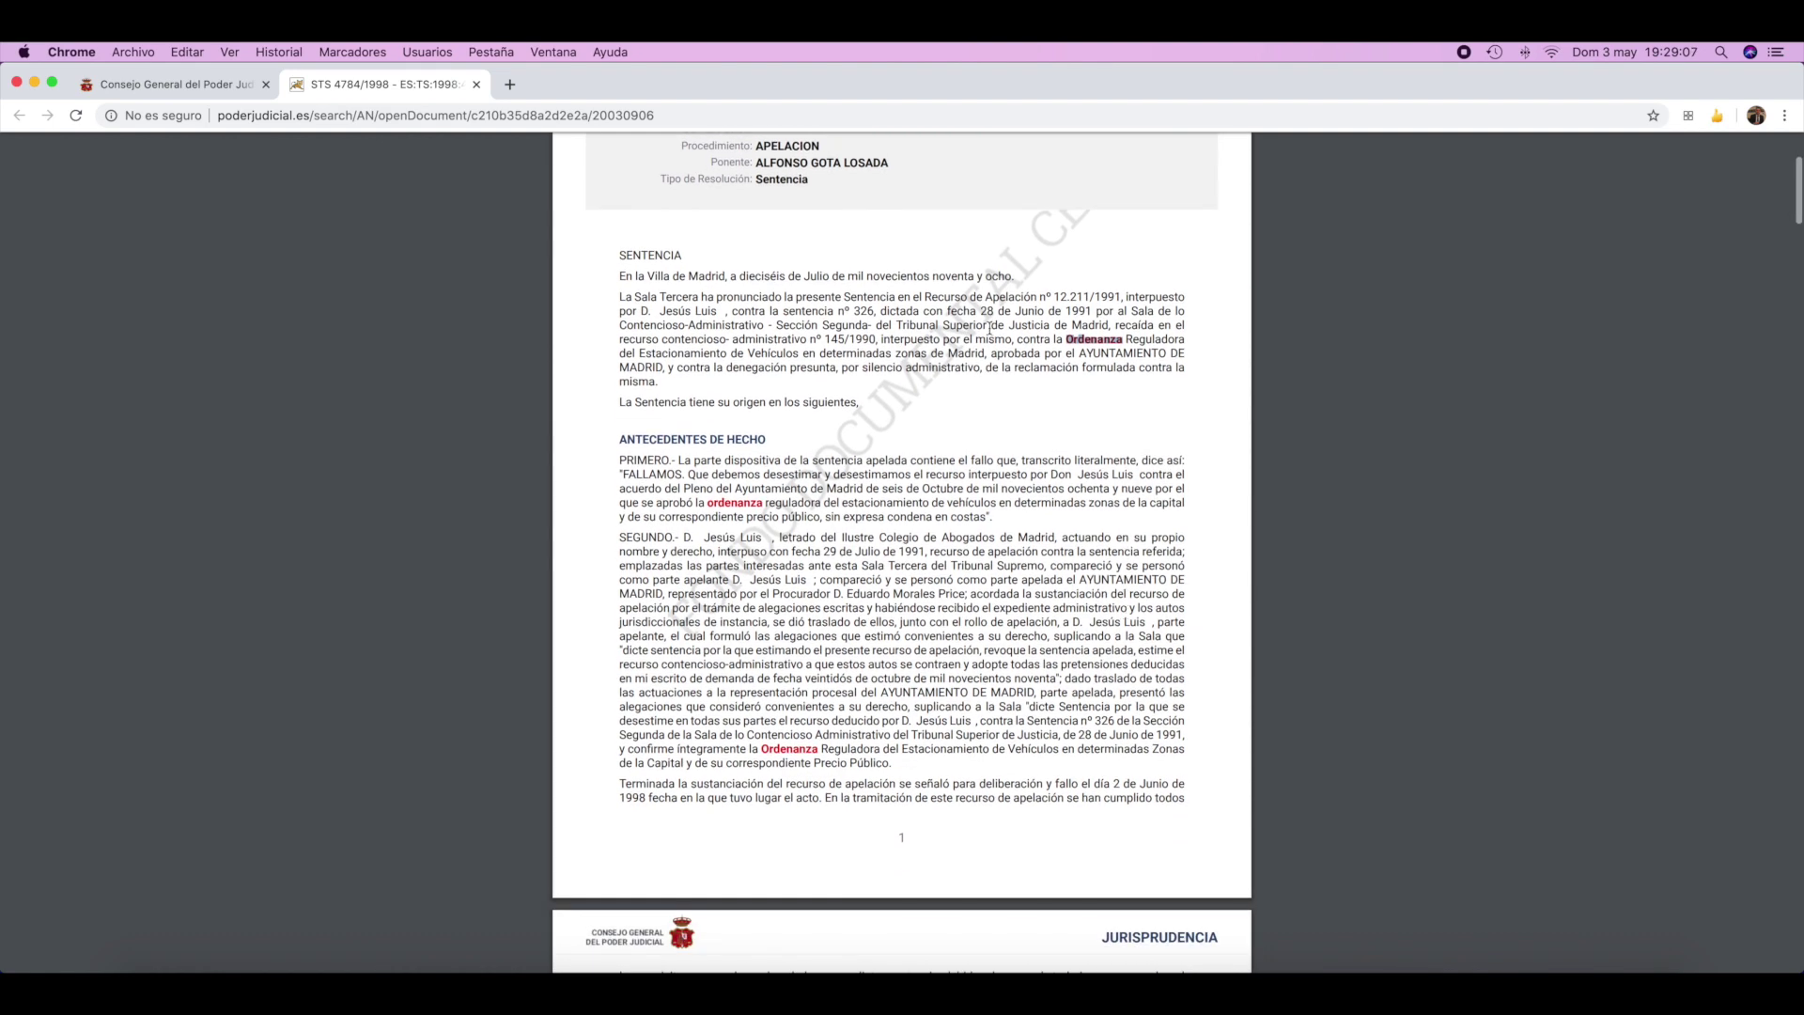
pyautogui.click(1068, 346)
pyautogui.scroll(-1, 1069, 372)
pyautogui.scroll(-4, 1069, 374)
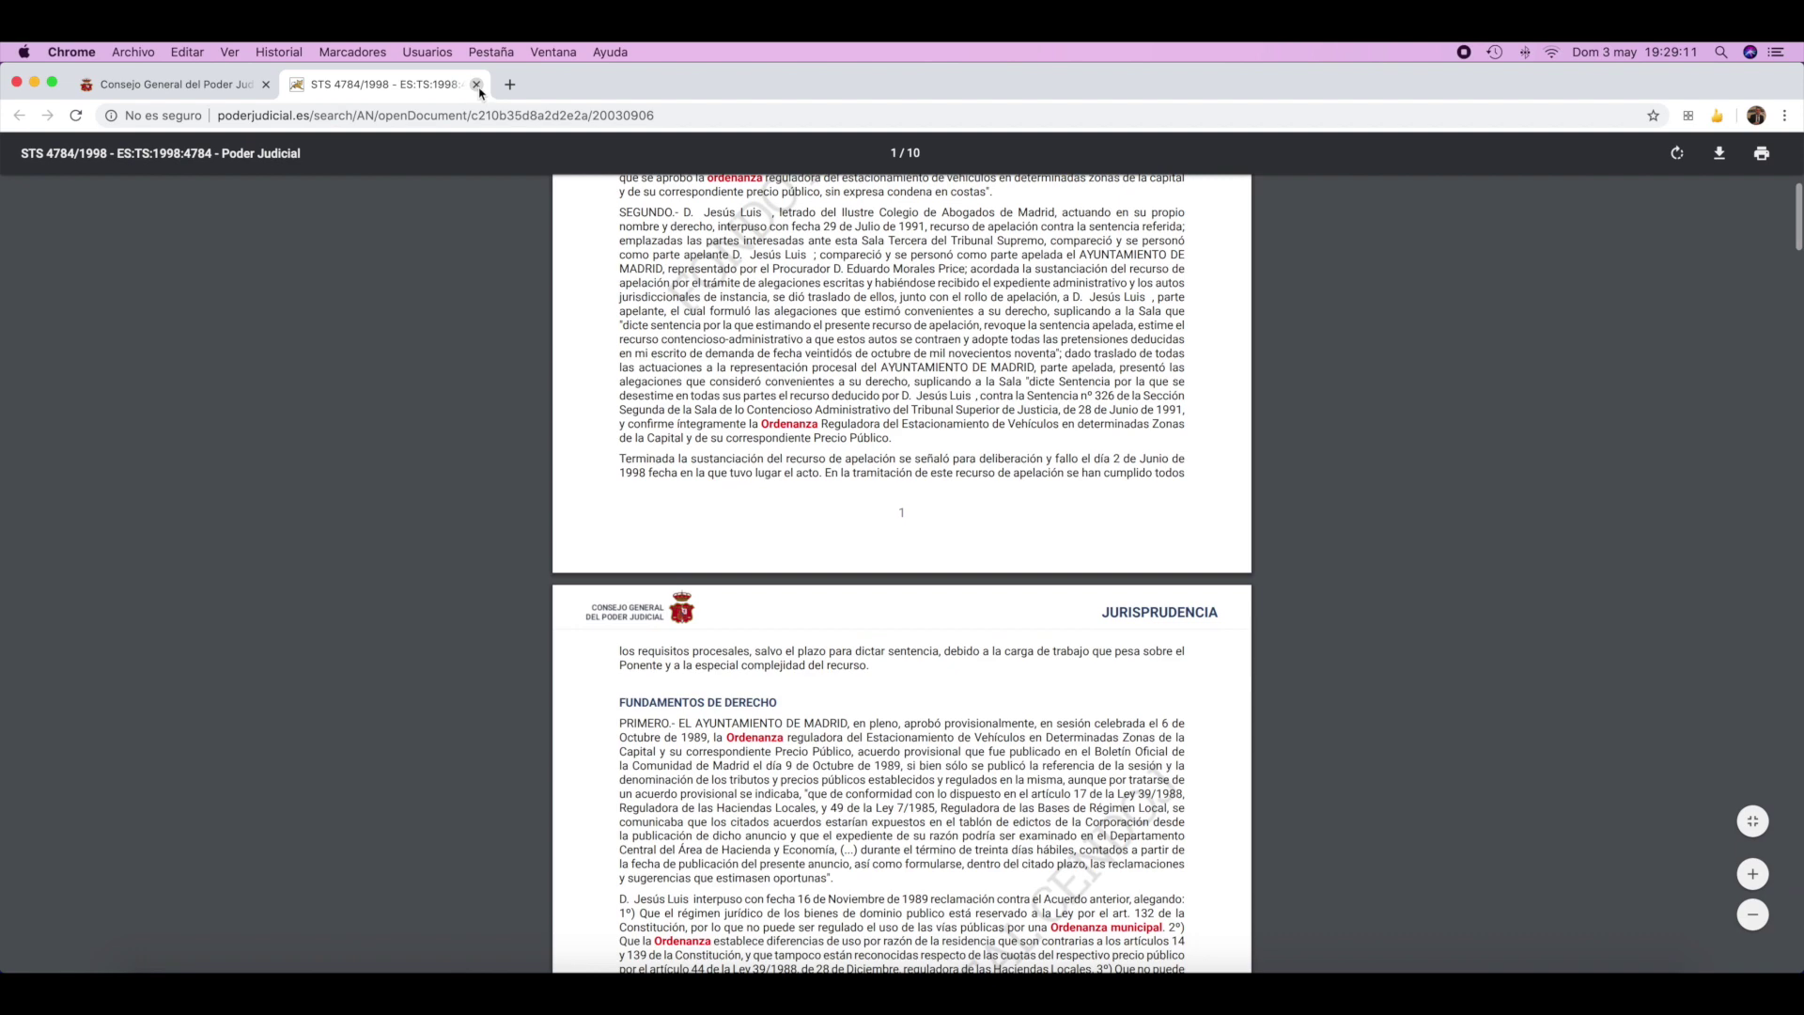
pyautogui.click(476, 84)
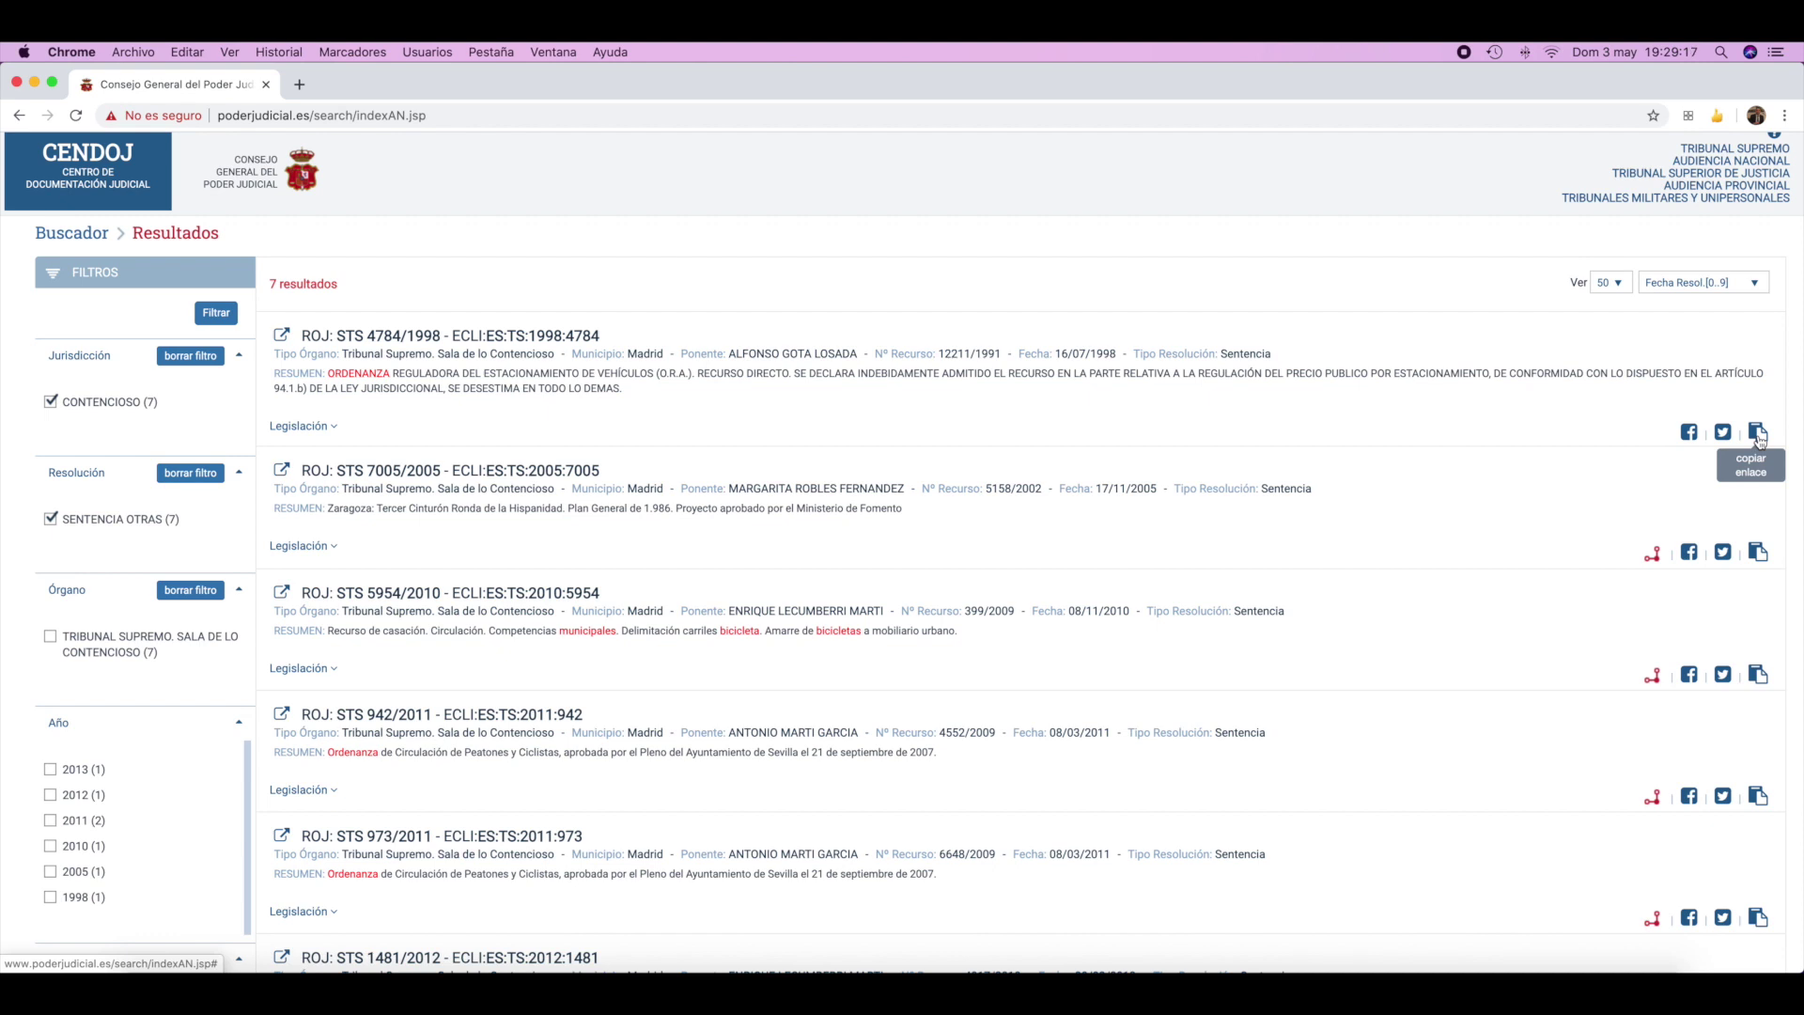
# Return from the results to the search form and select the free-text search terms.
pyautogui.click(95, 237)
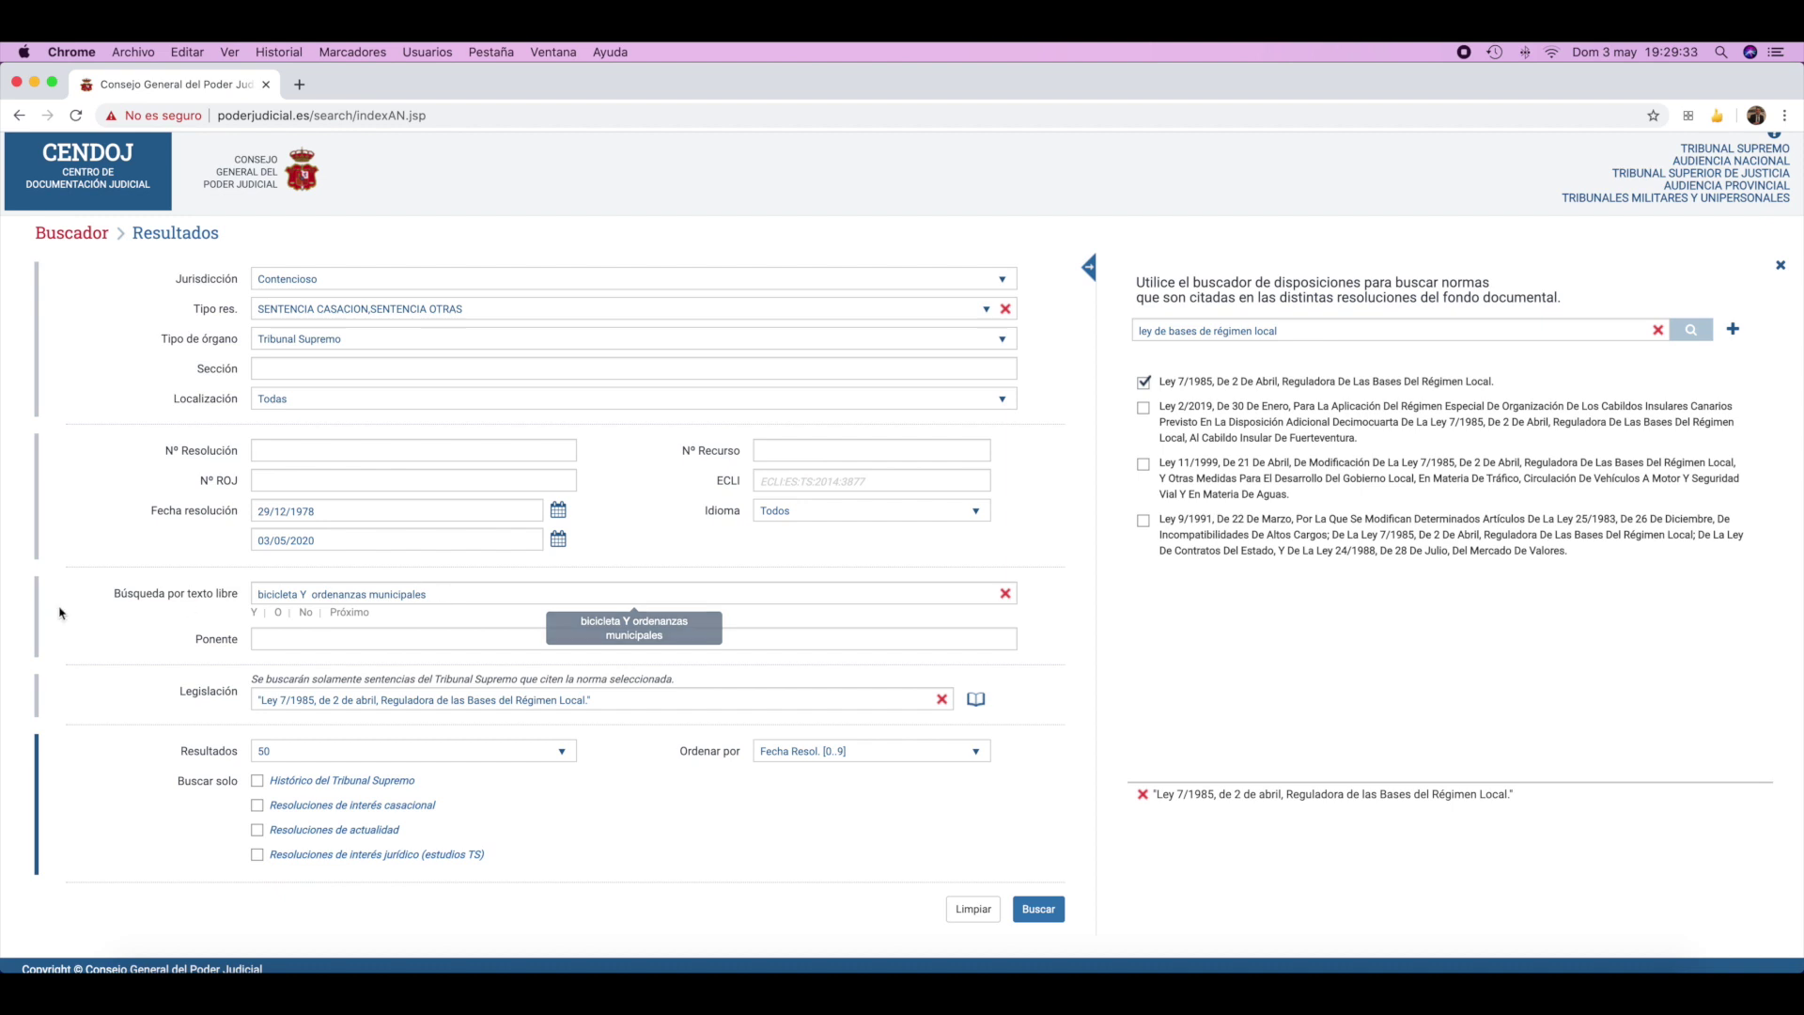
pyautogui.moveTo(444, 594); pyautogui.dragTo(216, 607)
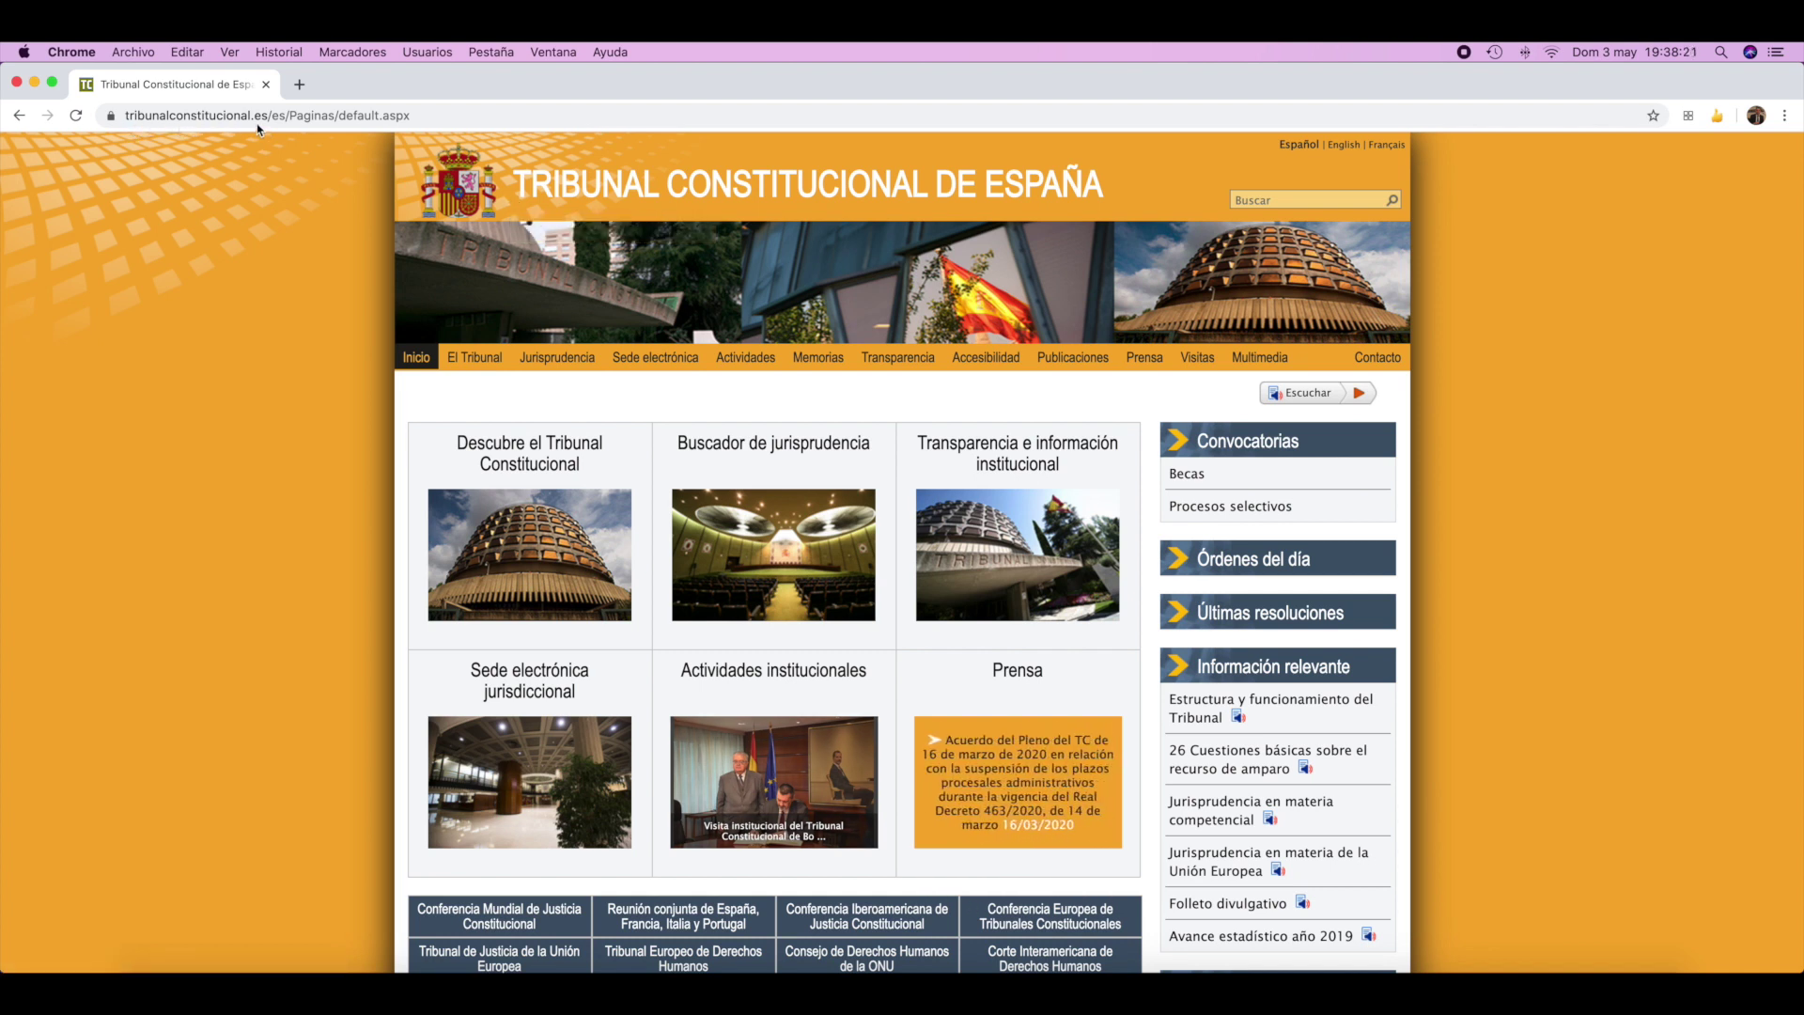
# Open the Buscador de Jurisprudencia Constitucional from the Tribunal Constitucional's Jurisprudencia section and enable the Por Magistrados search.
pyautogui.click(559, 359)
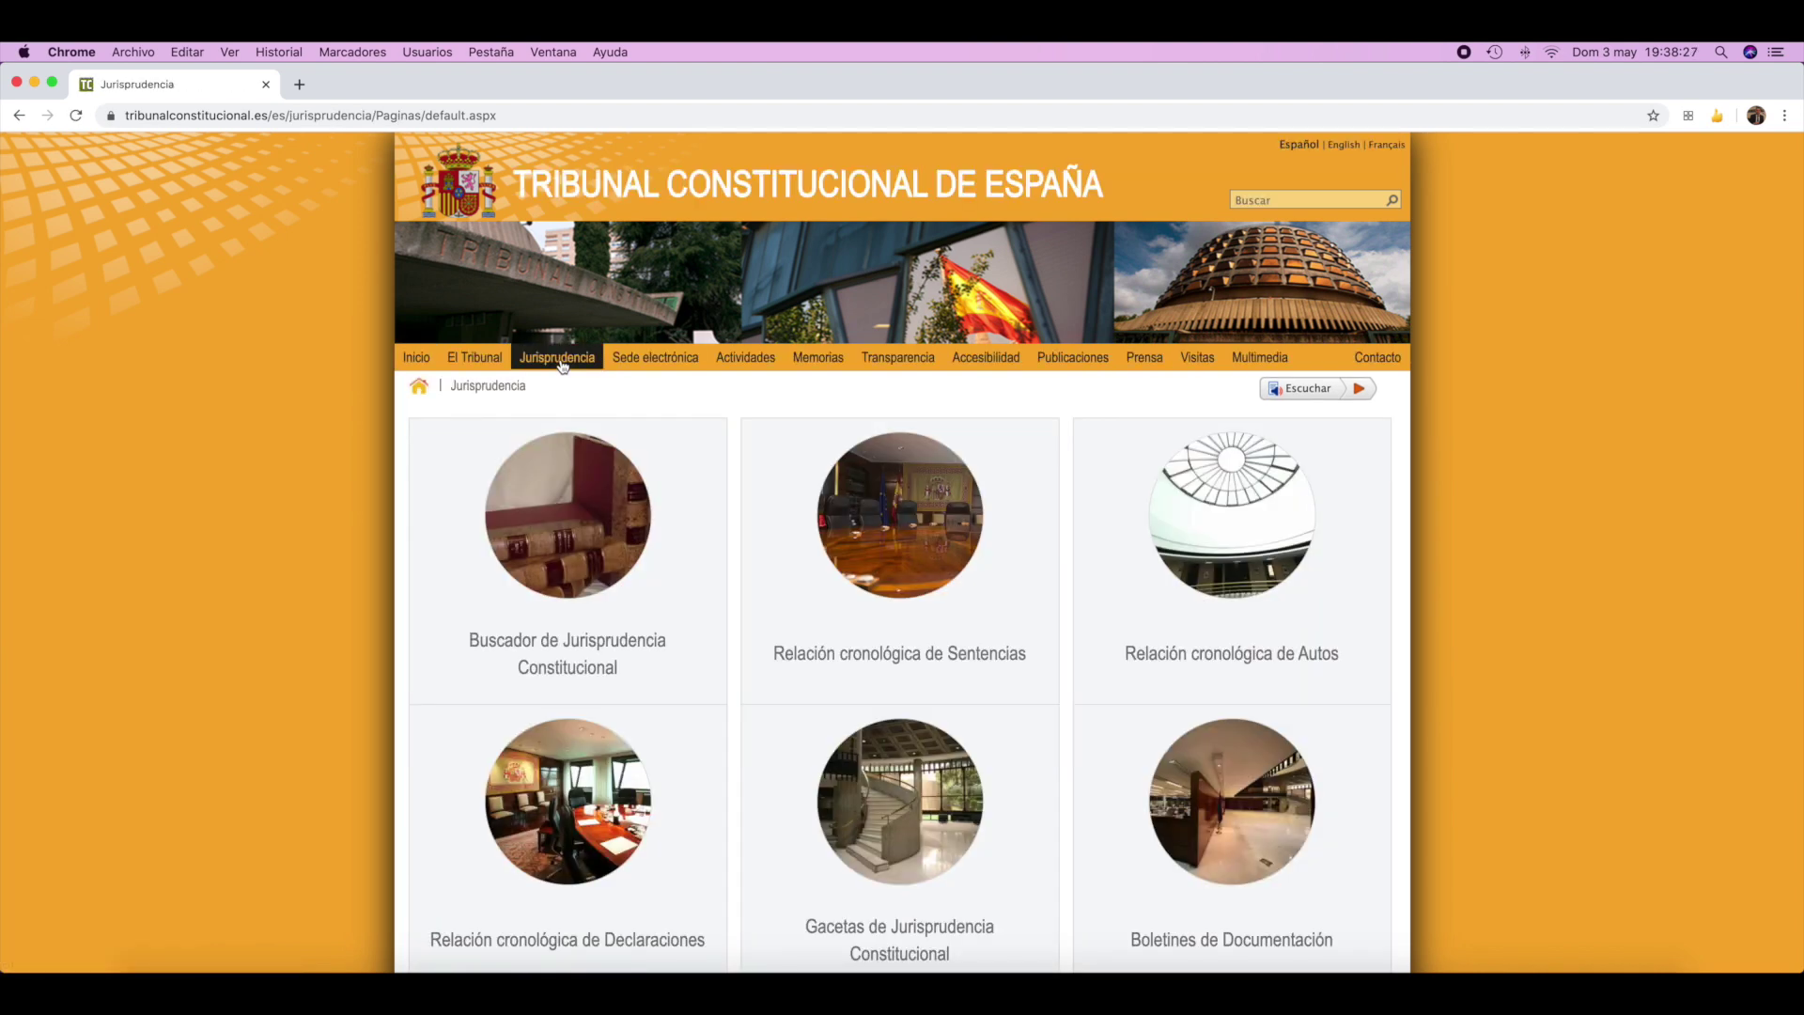
pyautogui.click(604, 654)
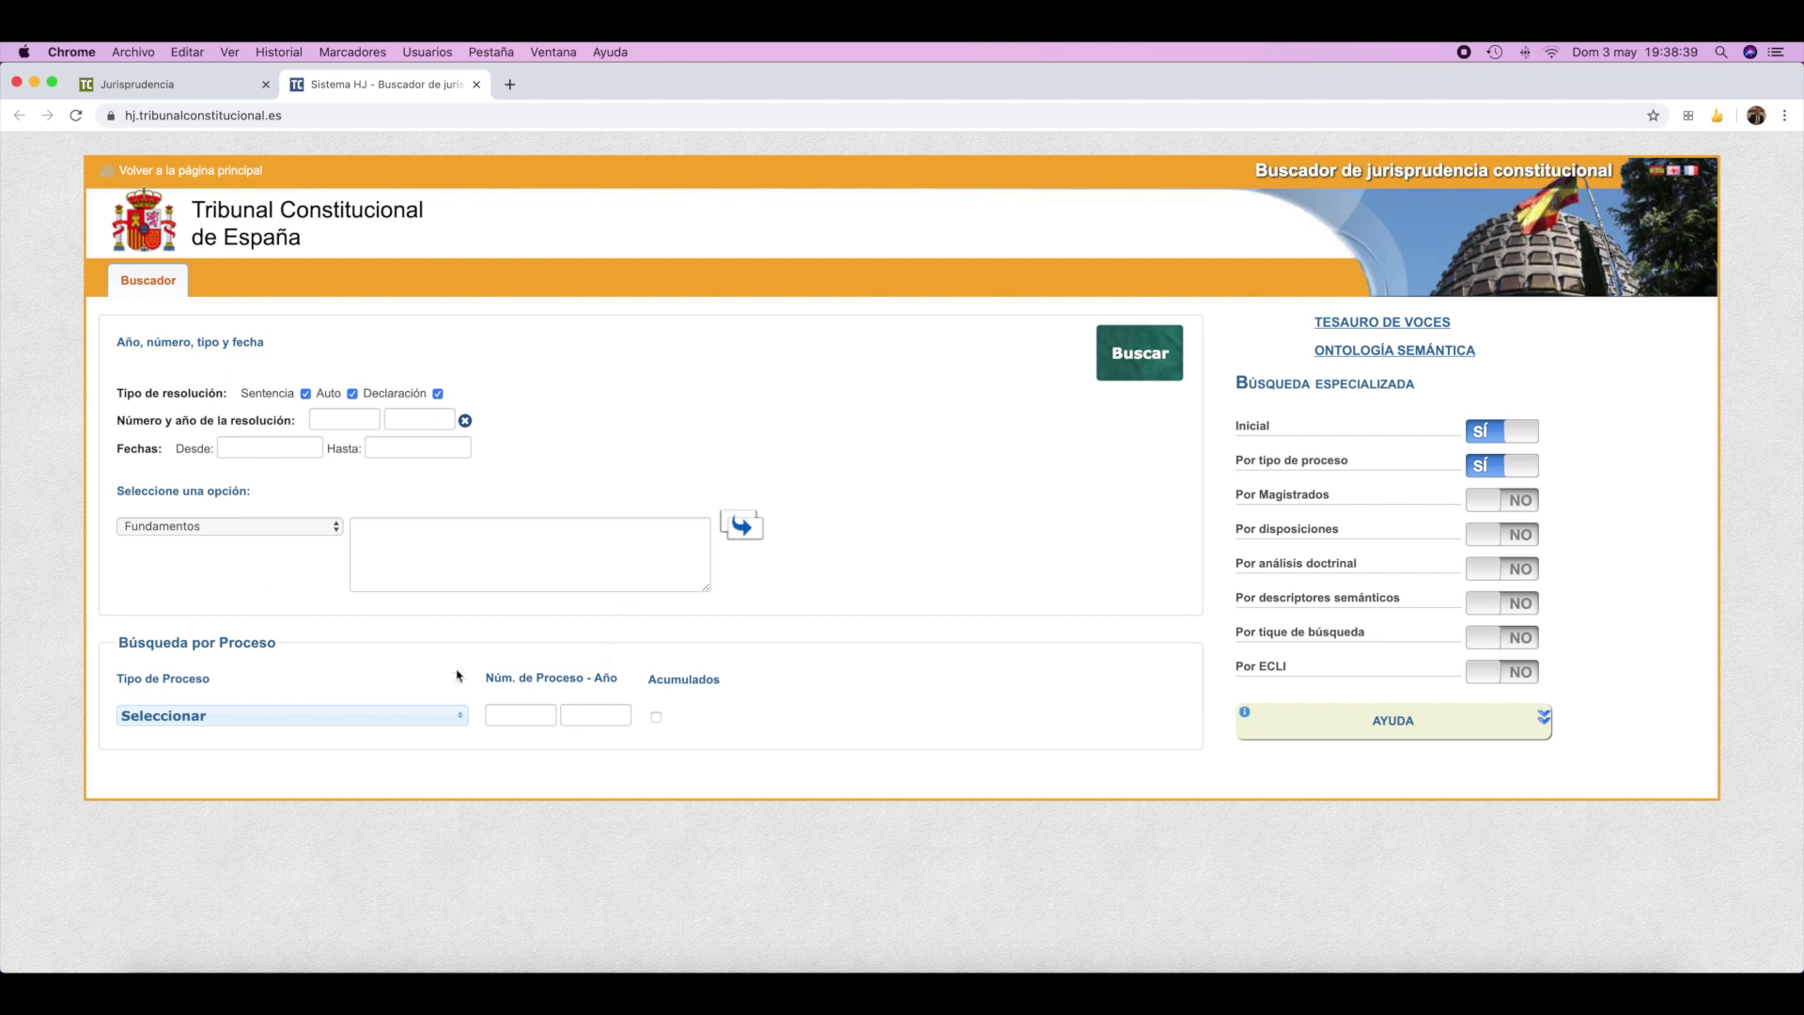
pyautogui.click(1501, 504)
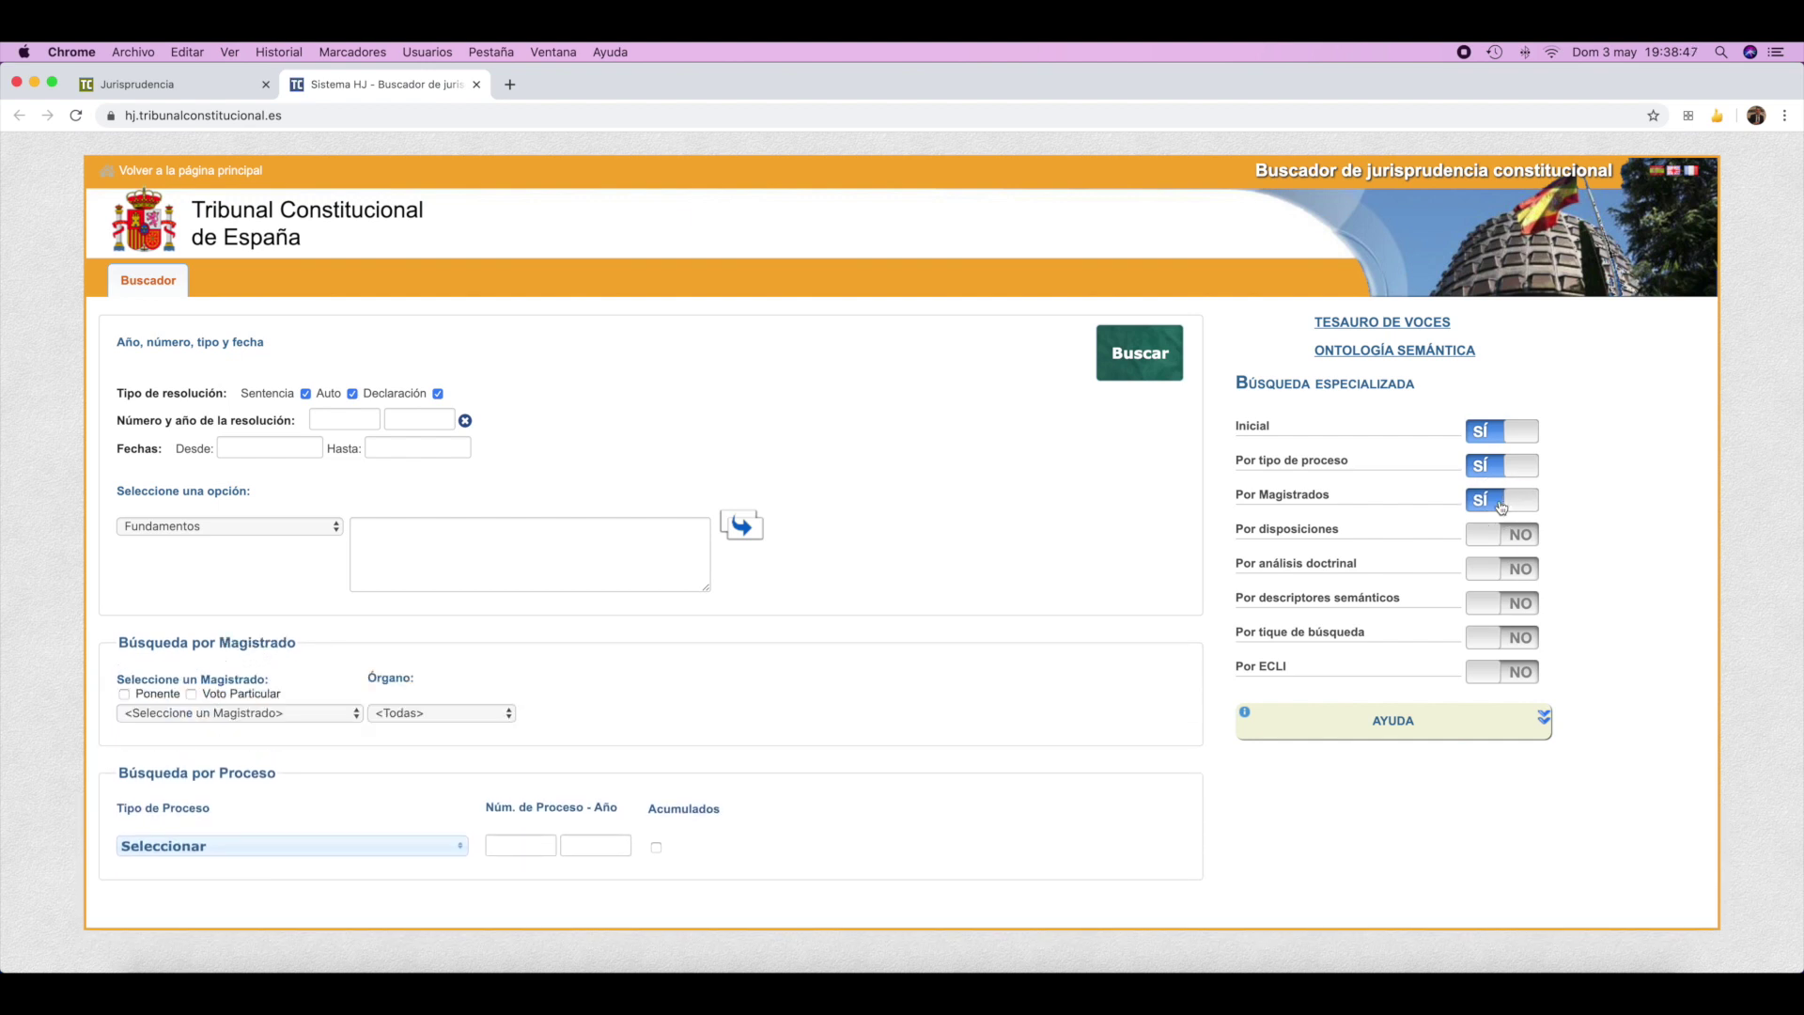
# Enable the Por disposiciones and Por ECLI specialised searches in the constitutional case-law search form.
pyautogui.click(1500, 535)
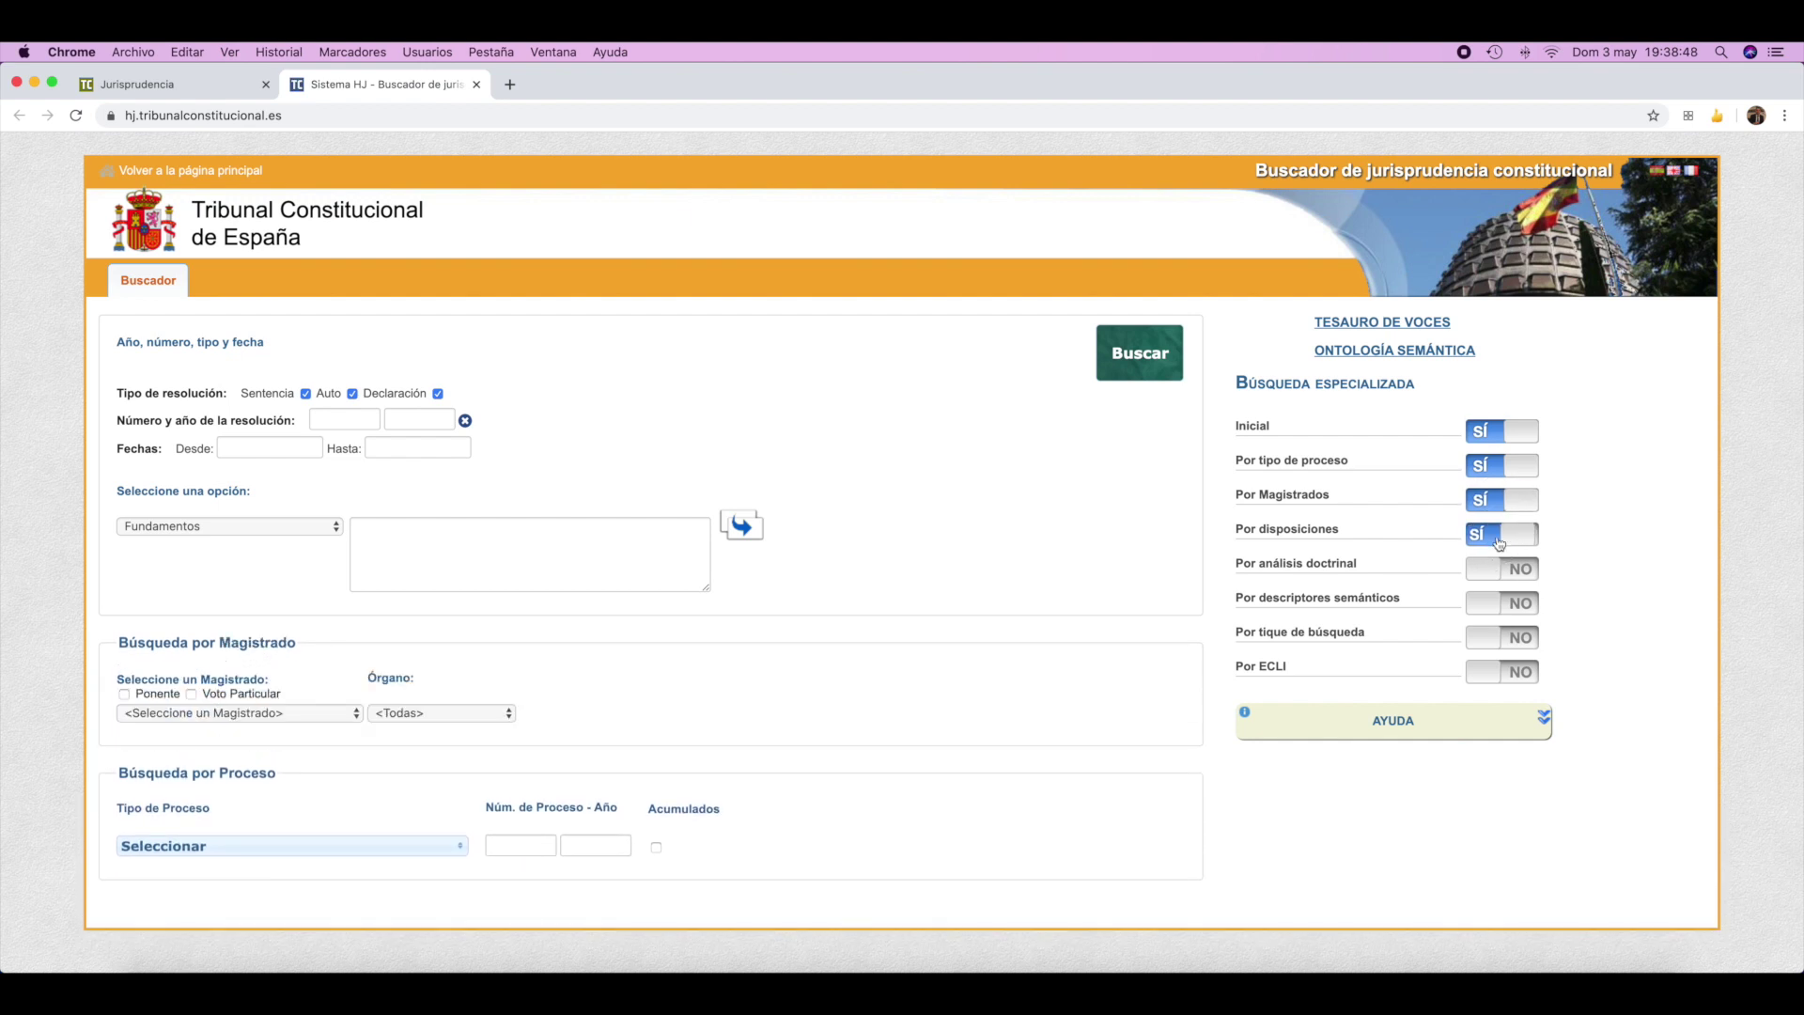
pyautogui.click(1513, 671)
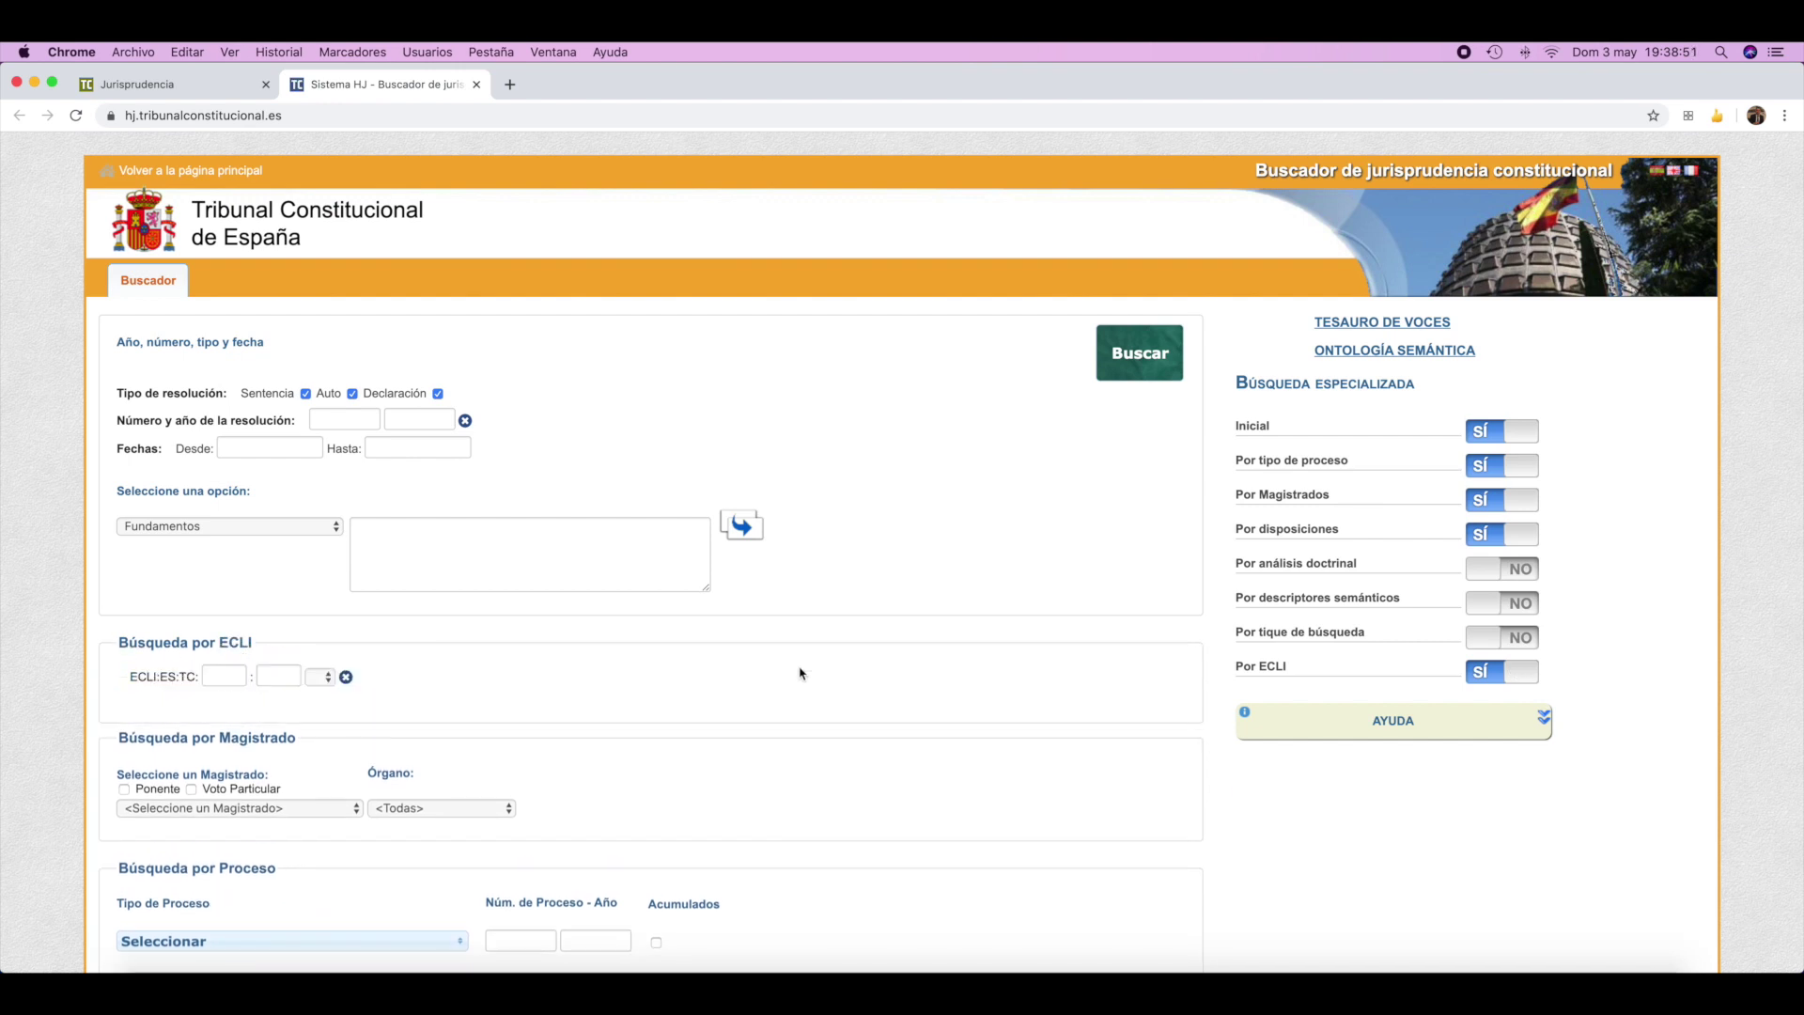
pyautogui.scroll(-1, 802, 673)
pyautogui.scroll(1, 801, 674)
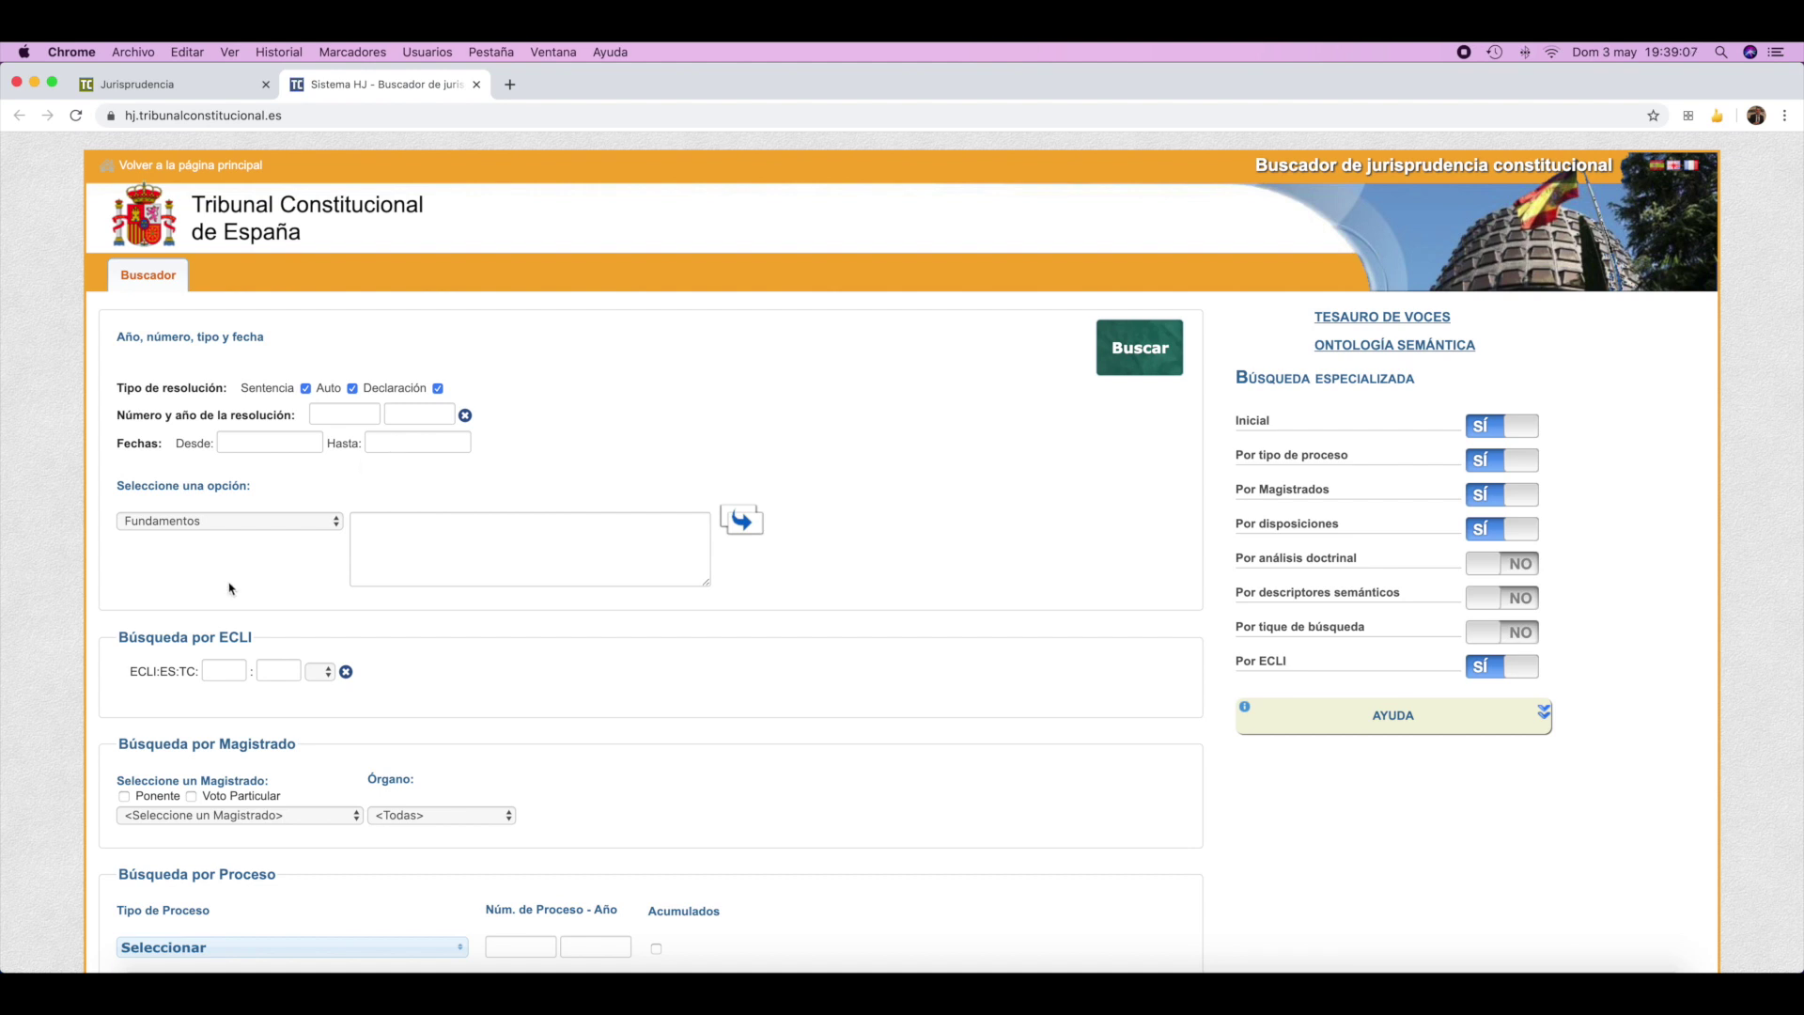
# Review which parts of a resolution can be searched, keeping Fundamentos, and examine the ECLI and Magistrado search sections.
pyautogui.click(233, 523)
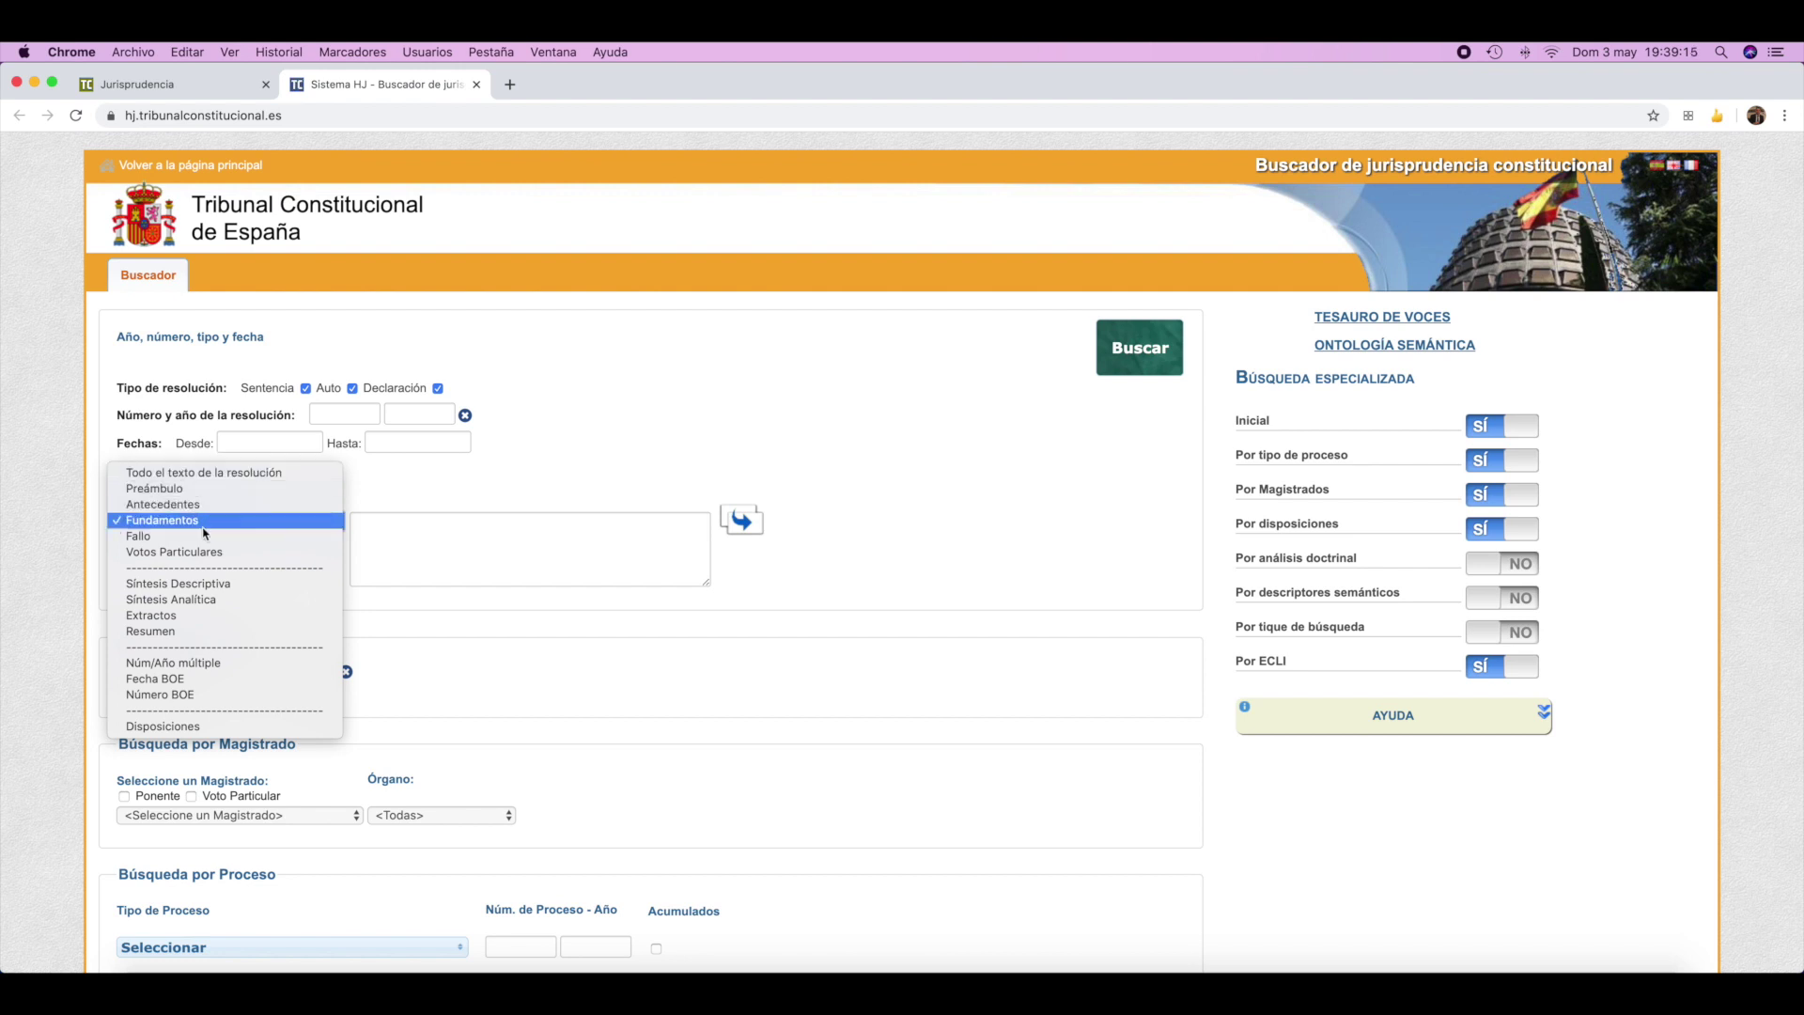
pyautogui.click(372, 480)
pyautogui.scroll(-1, 251, 591)
pyautogui.scroll(-2, 251, 591)
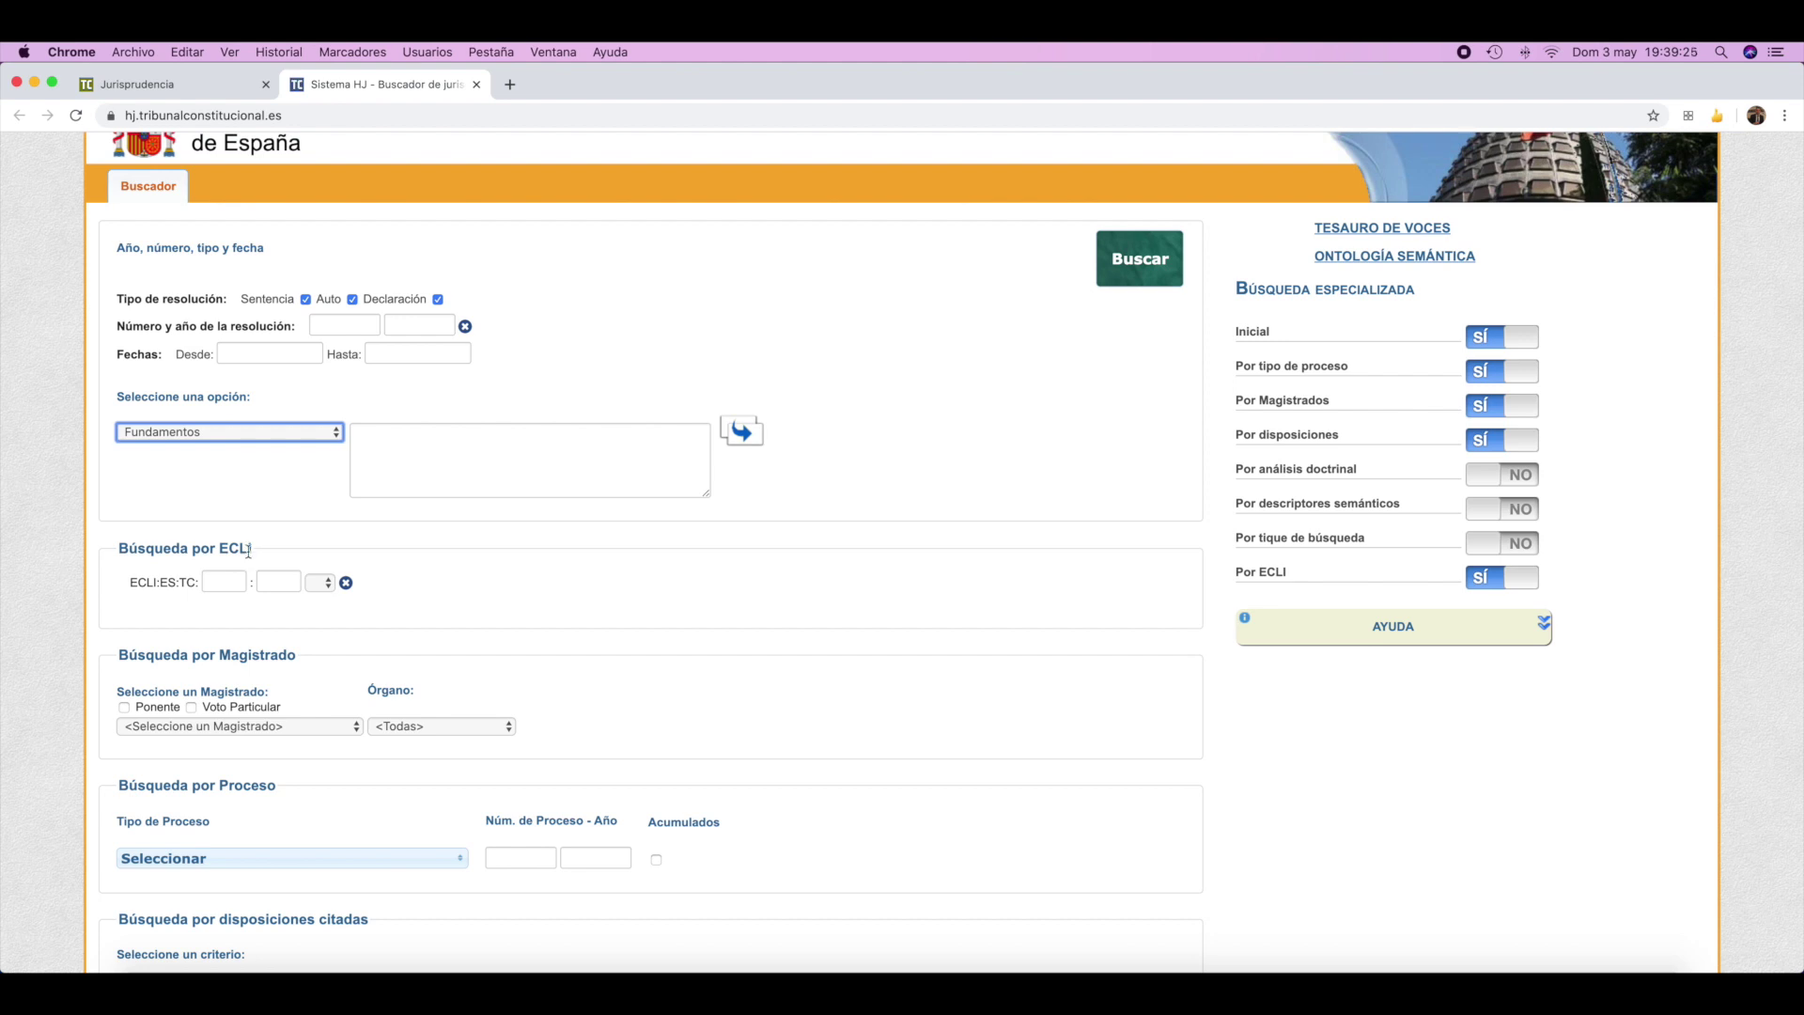
pyautogui.scroll(-2, 249, 554)
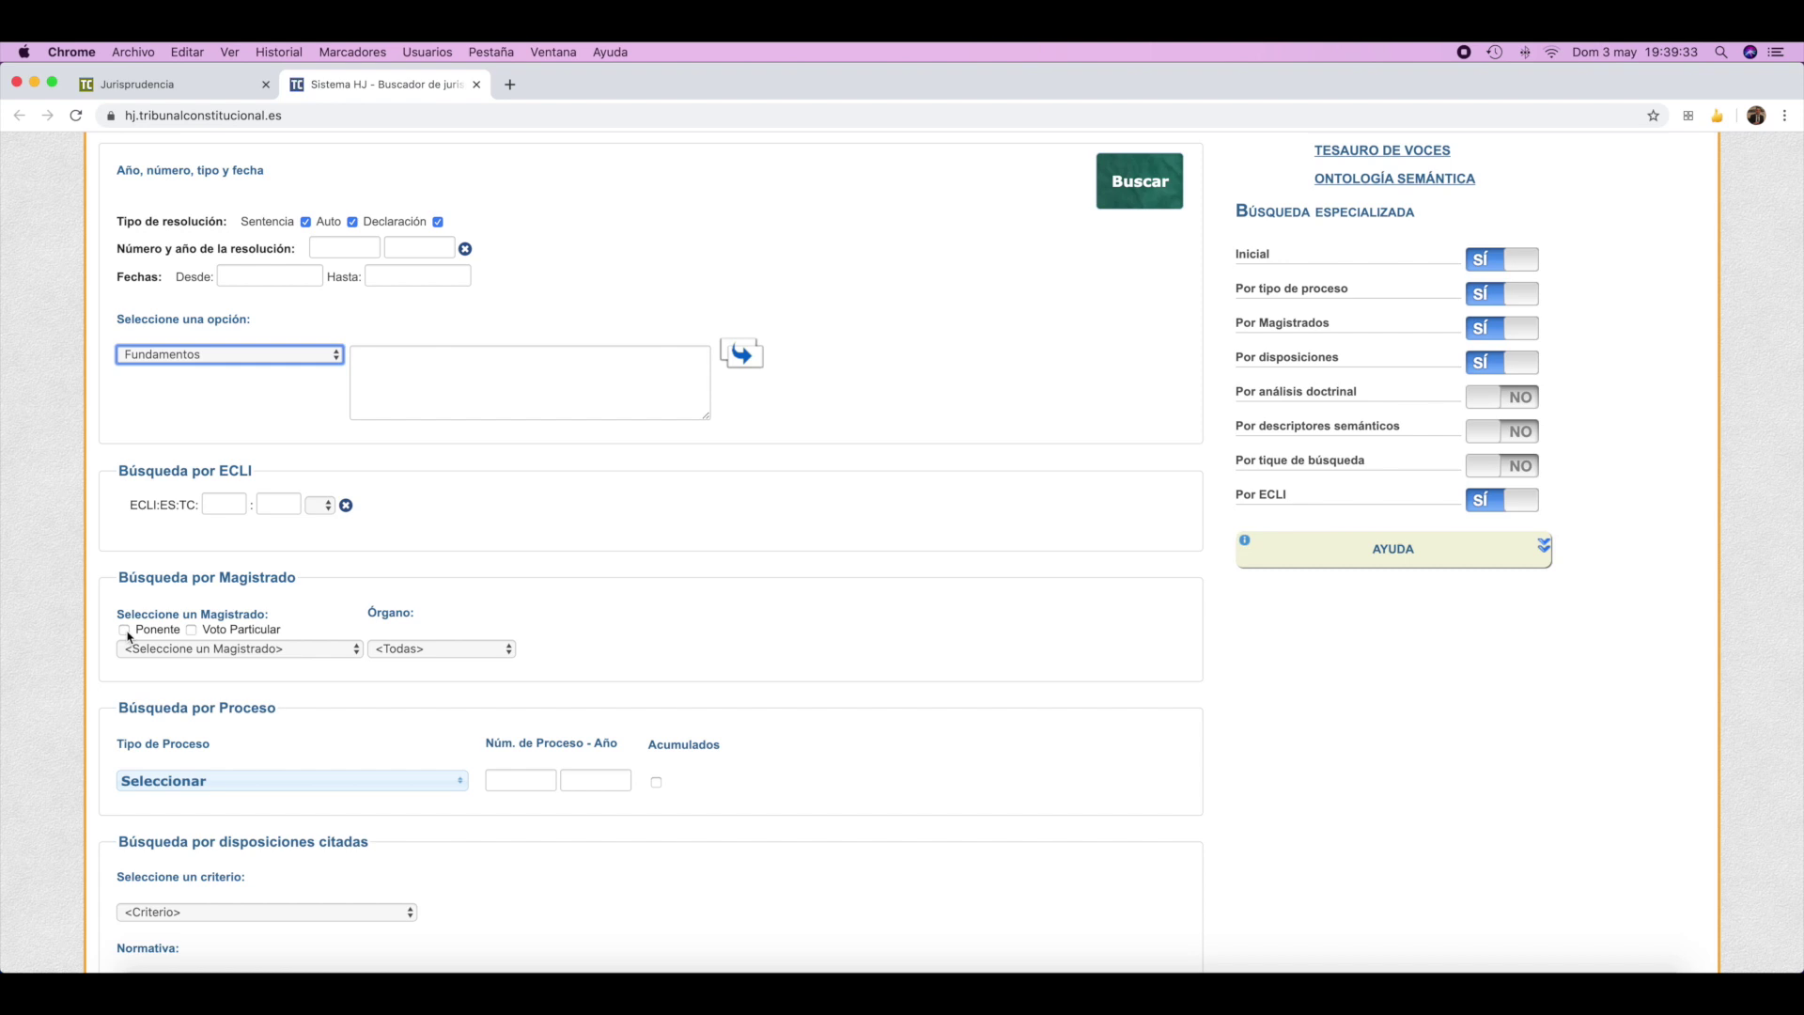
pyautogui.scroll(-3, 234, 629)
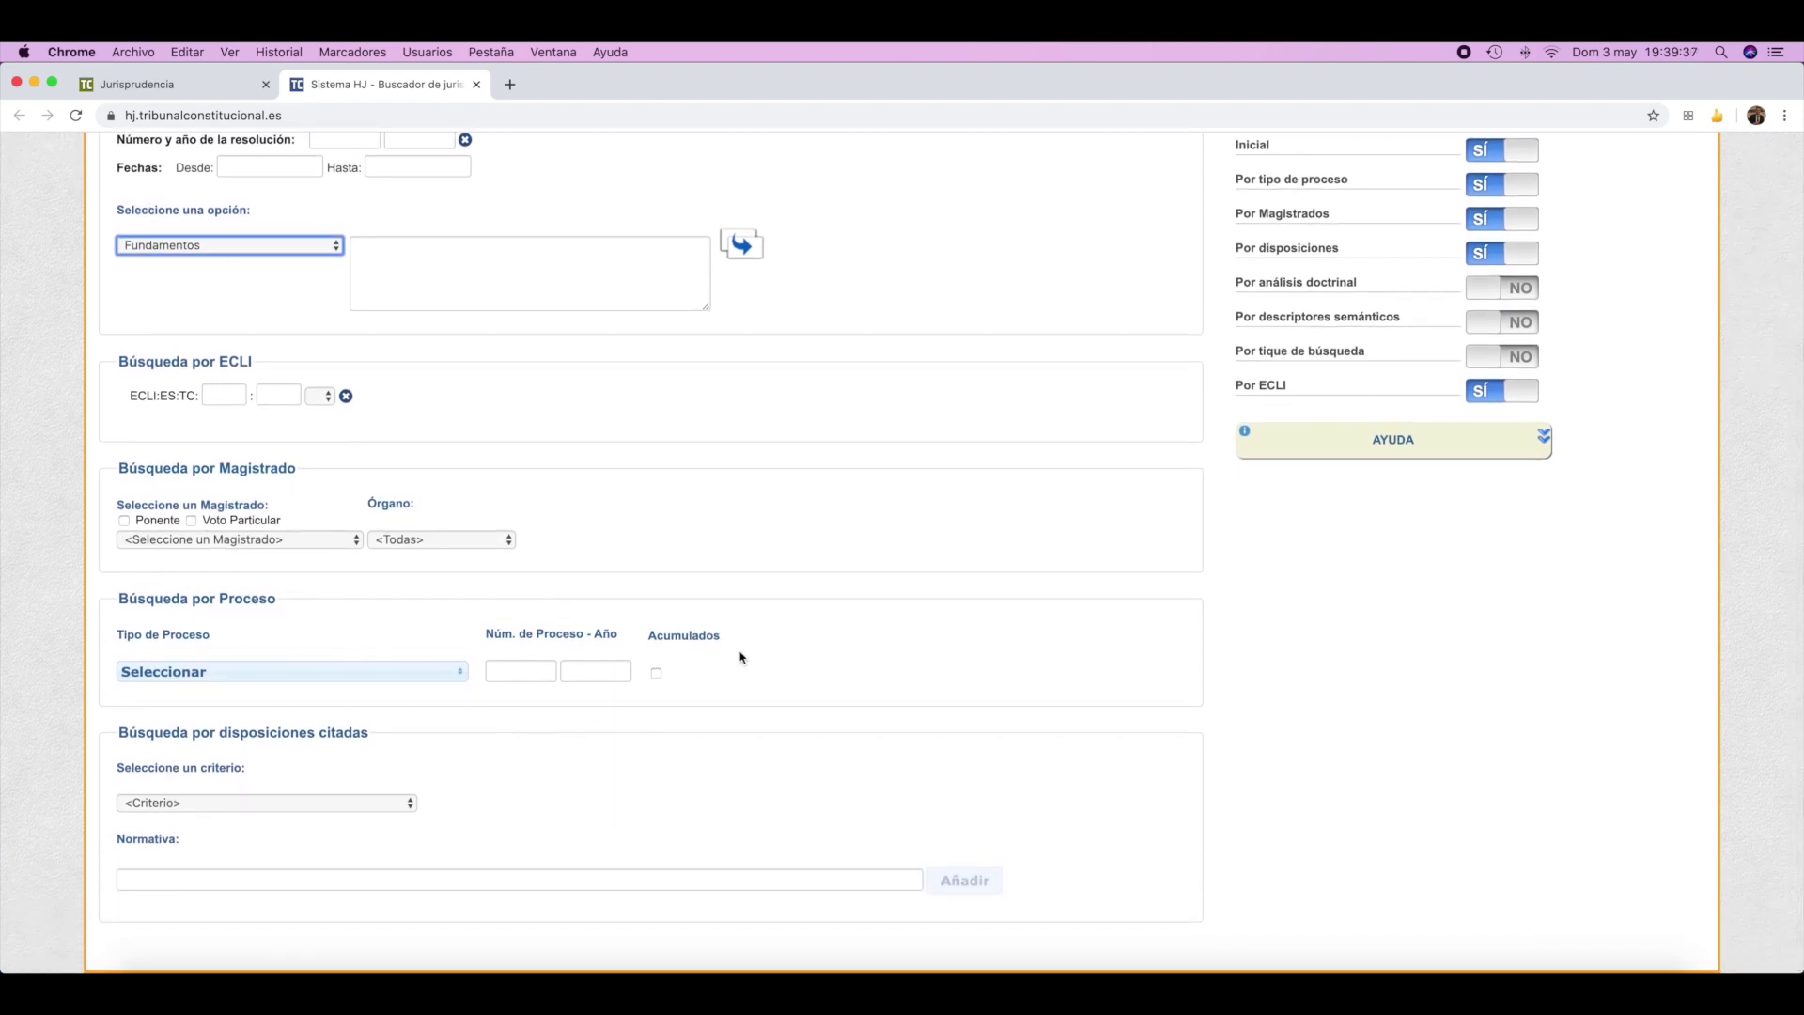
# Look through the process types offered under Búsqueda por Proceso without selecting any, and close the list.
pyautogui.click(236, 675)
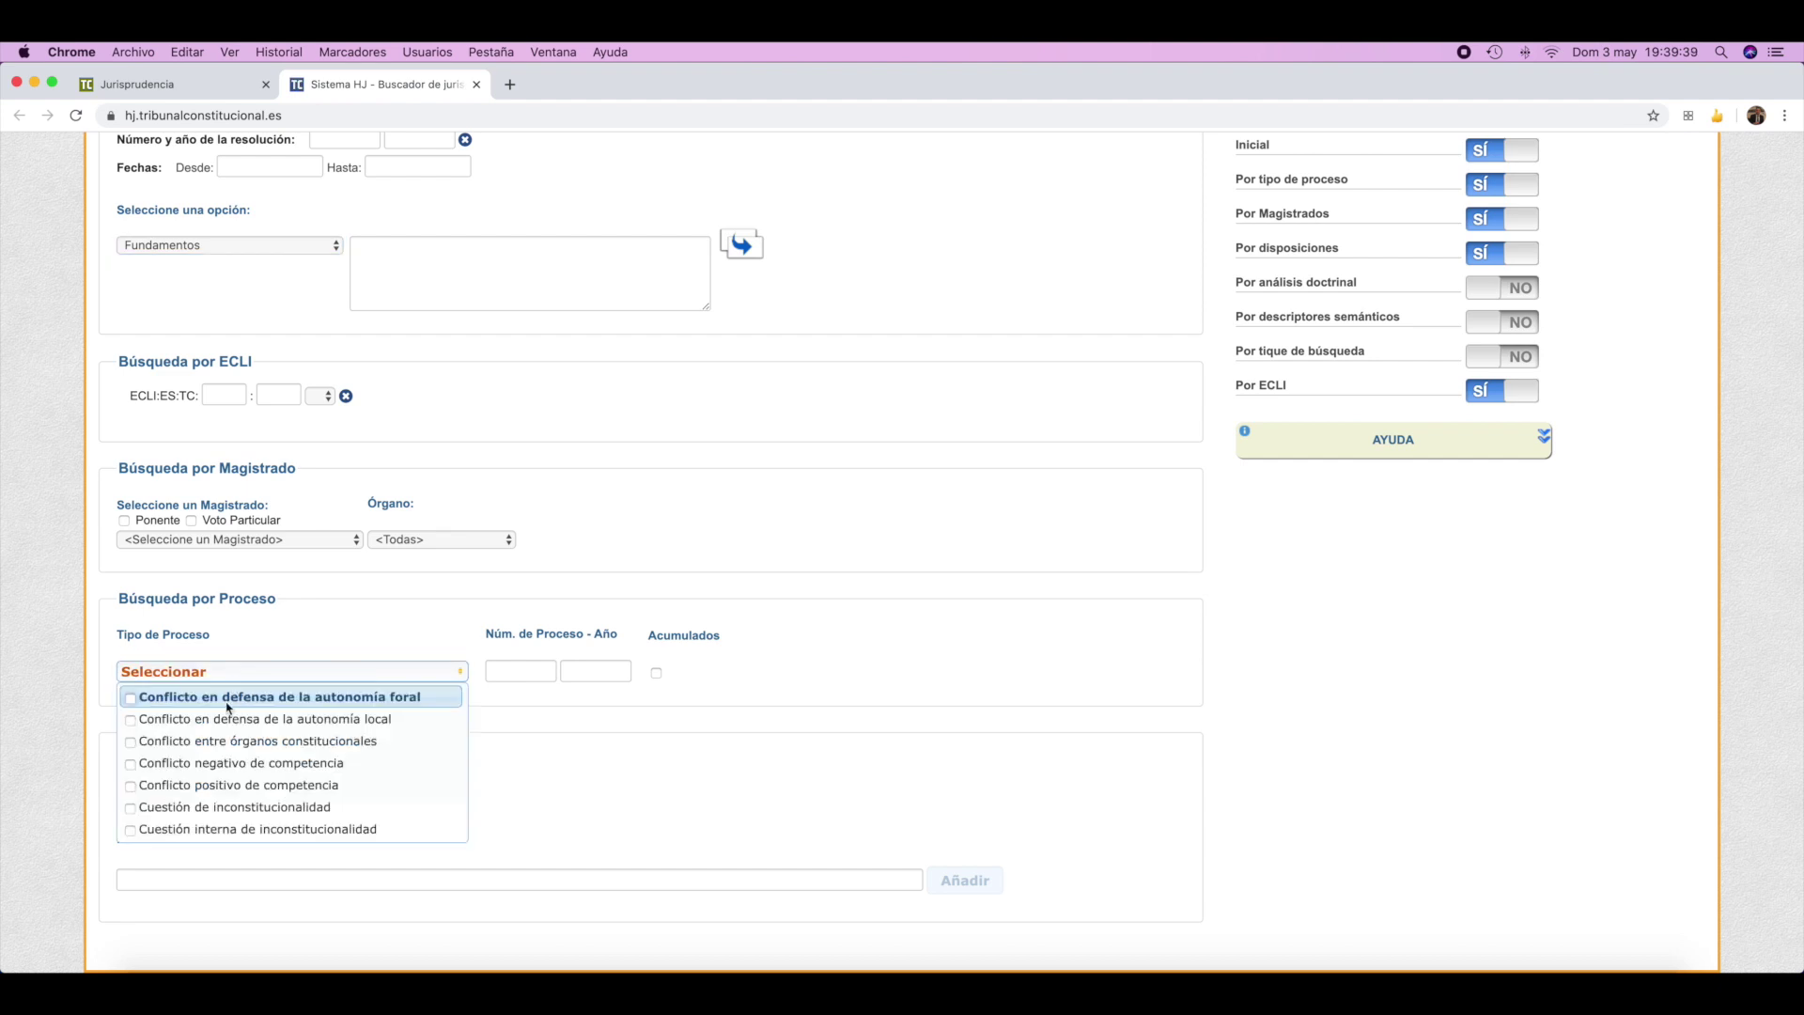
pyautogui.scroll(-5, 233, 711)
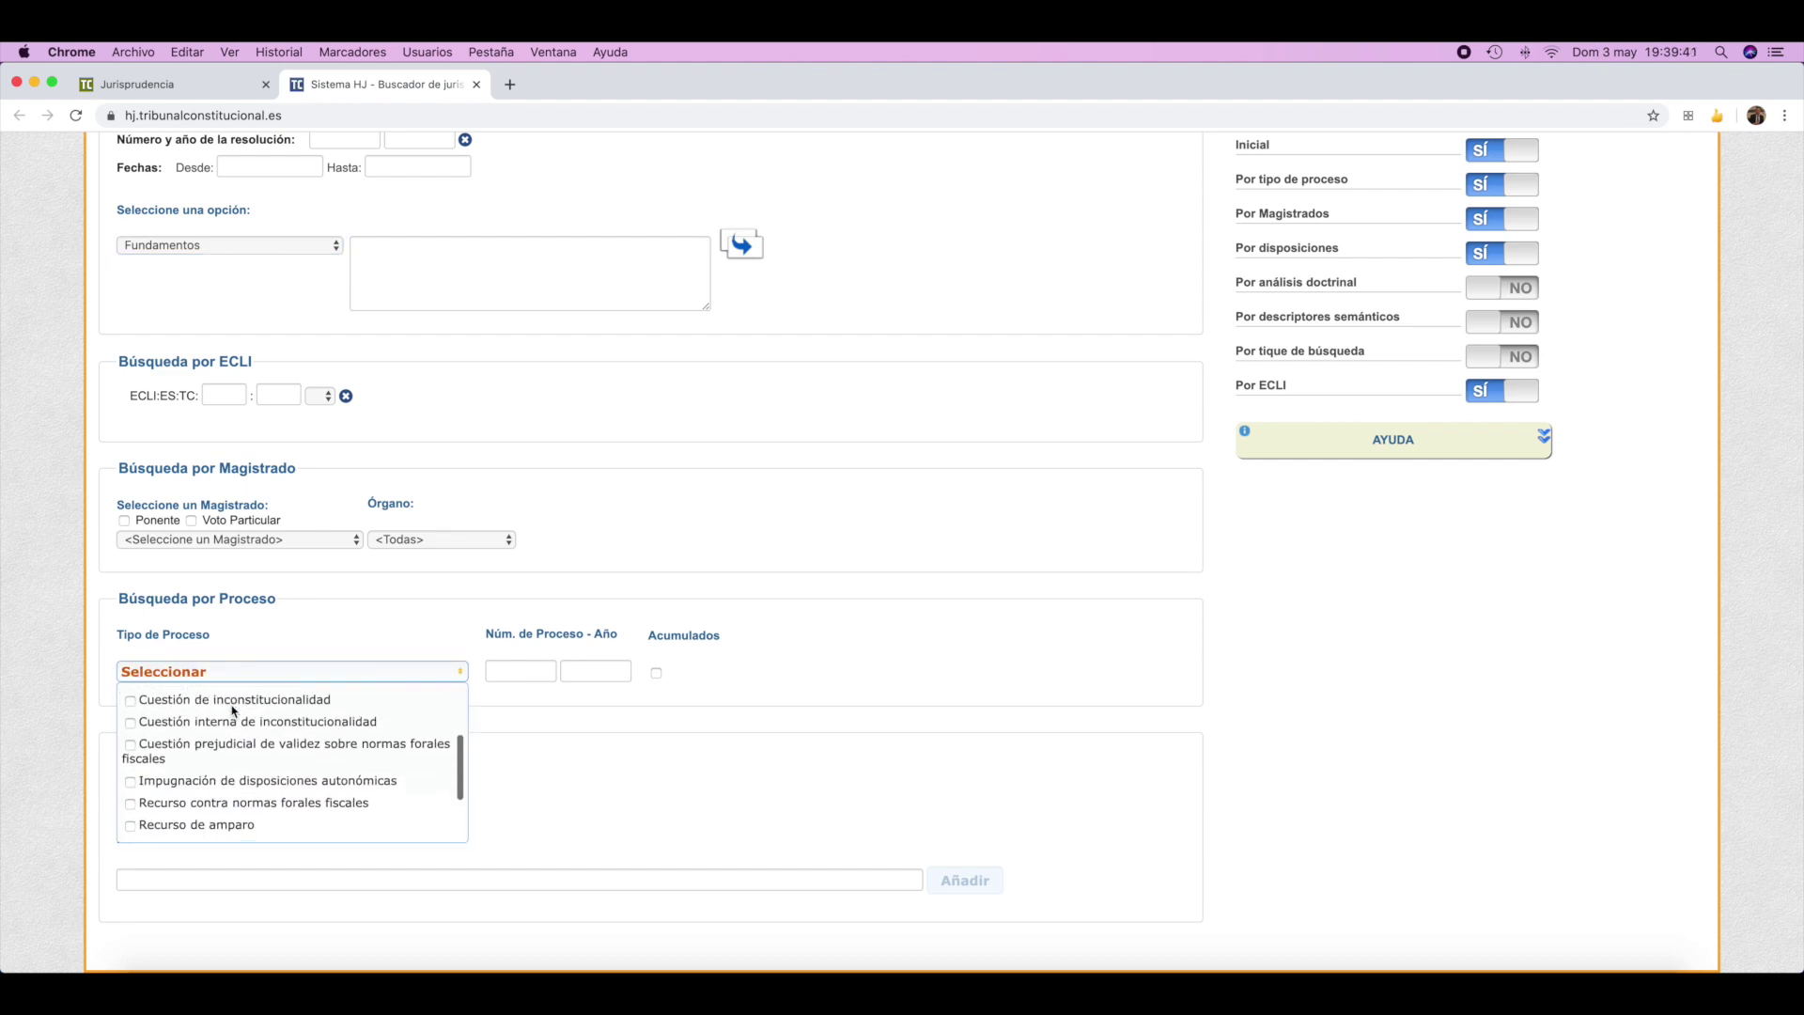
pyautogui.scroll(-3, 233, 711)
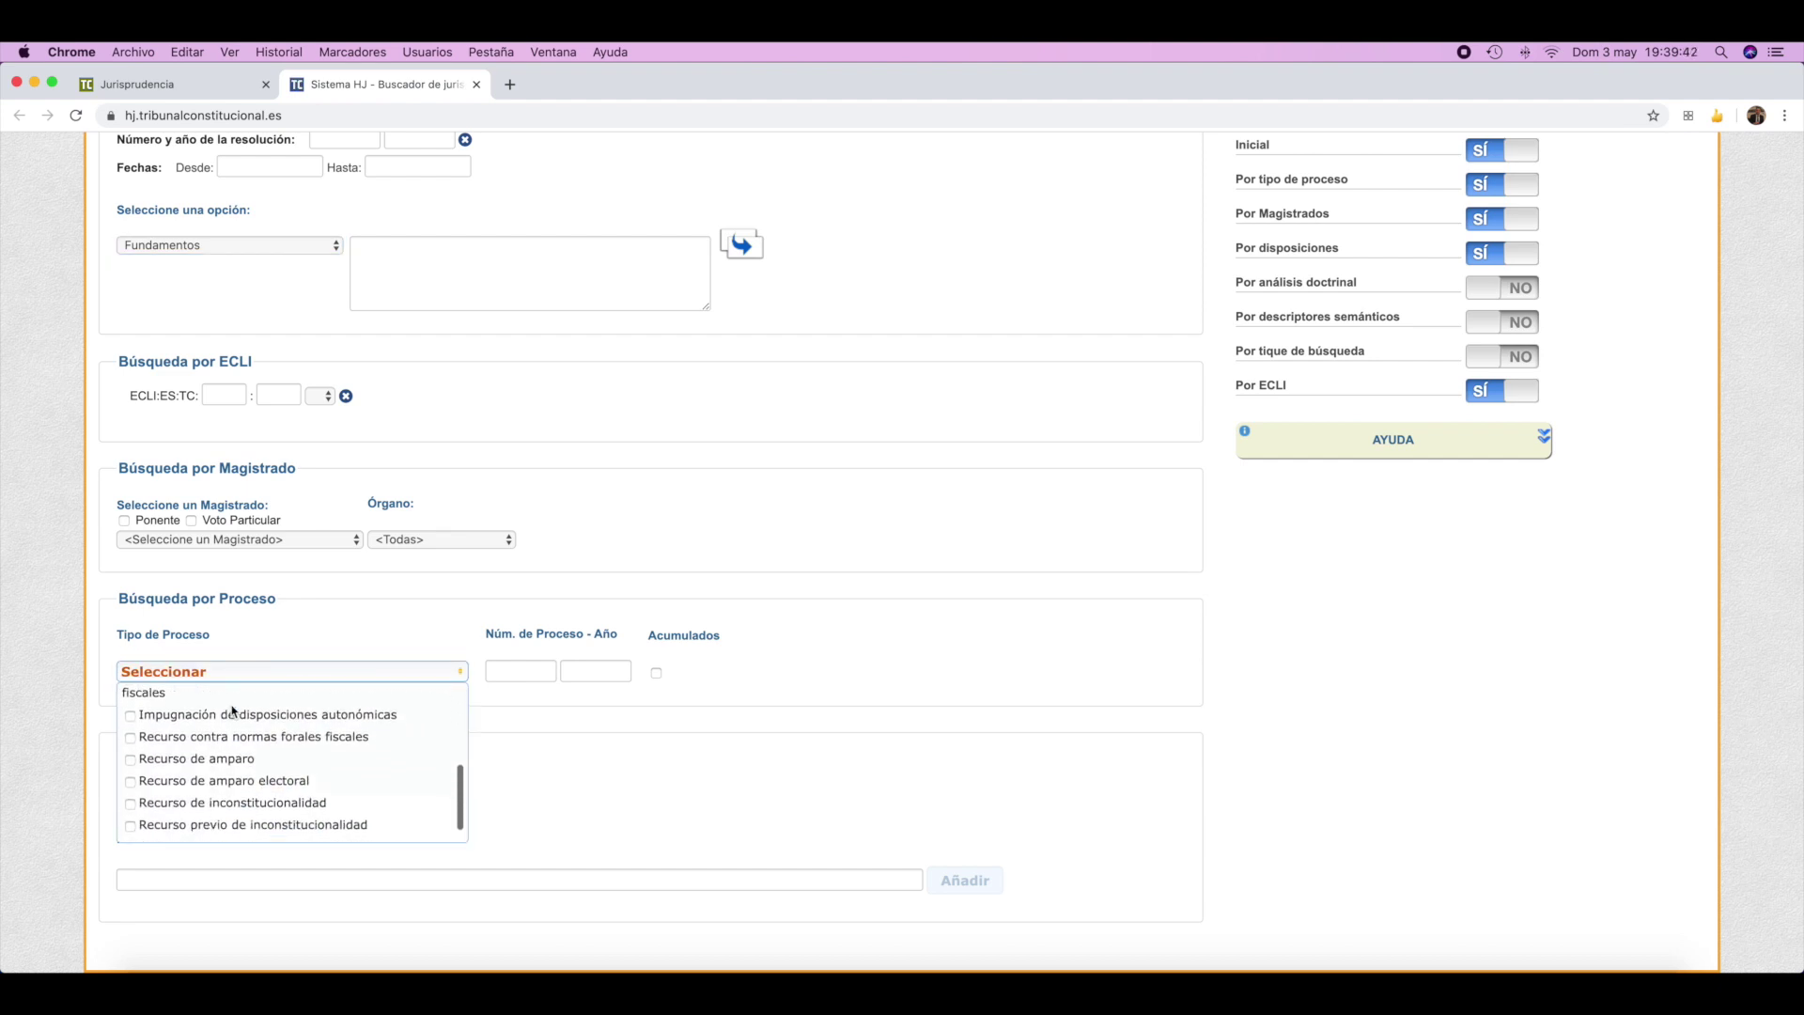
pyautogui.click(301, 635)
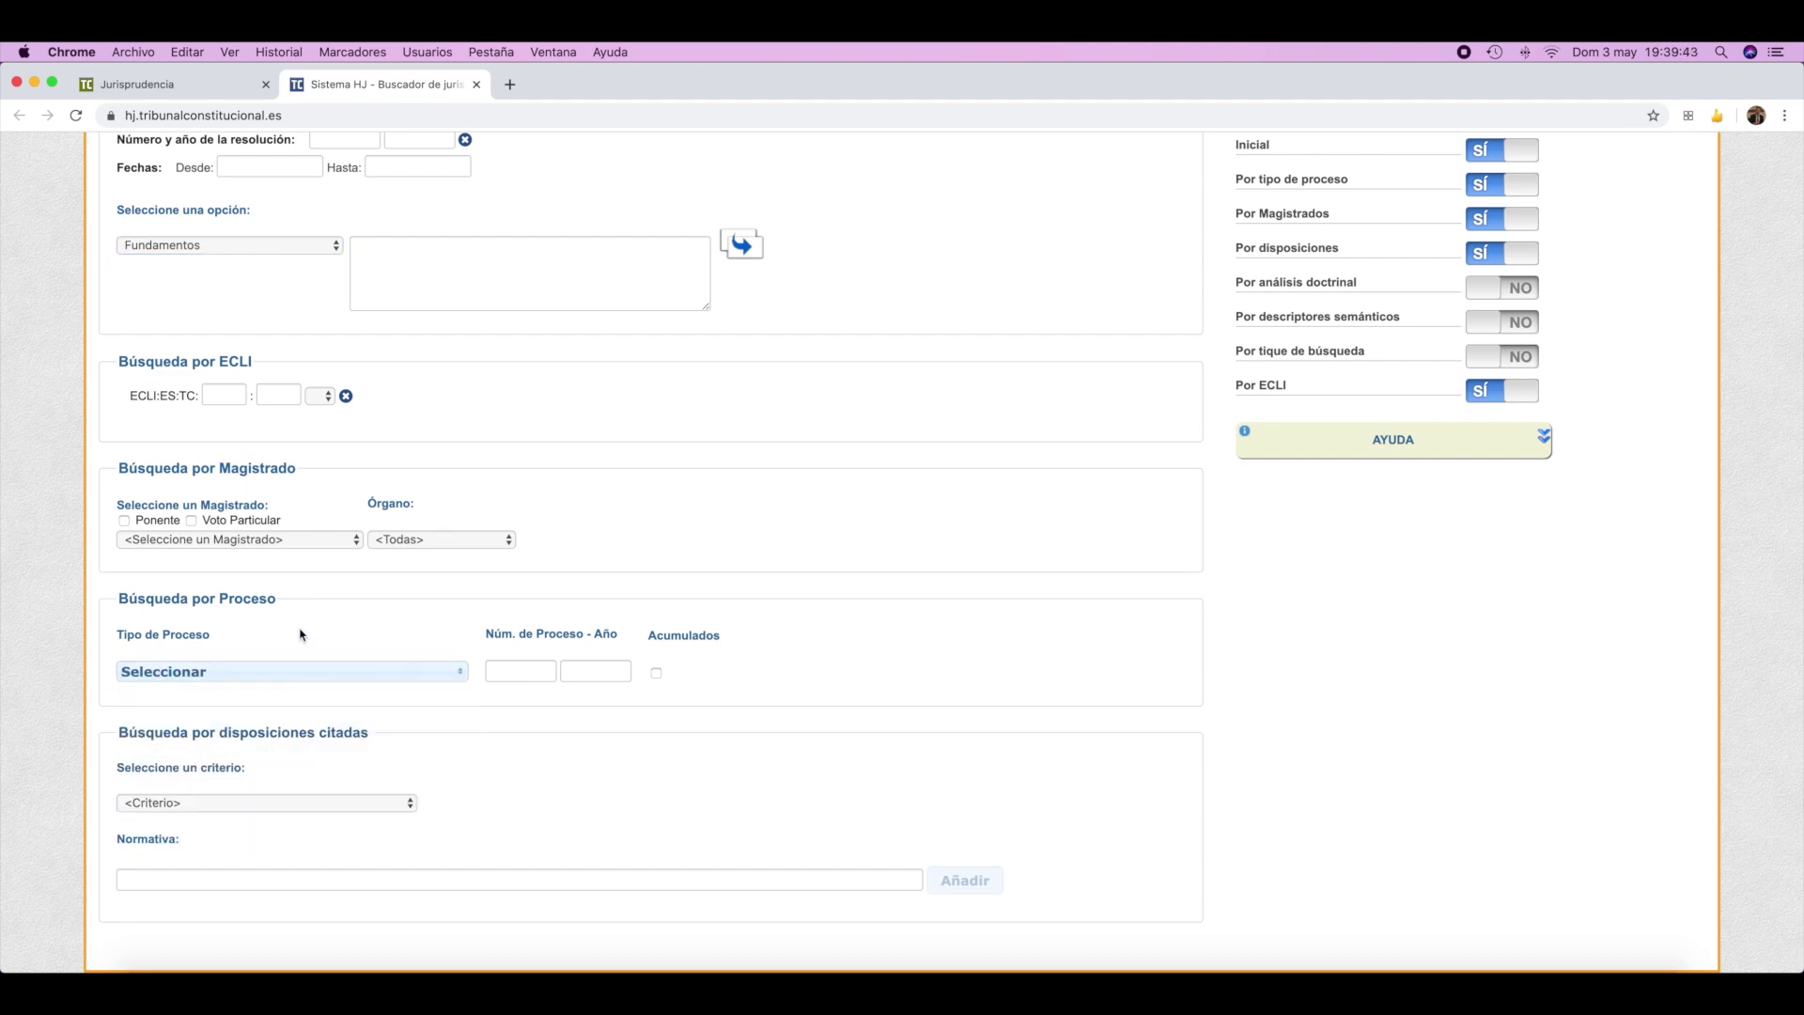
# Try the Disposiciones con fuerza de ley impugnadas criterion for cited provisions, and reset it to <Criterio>.
pyautogui.click(258, 805)
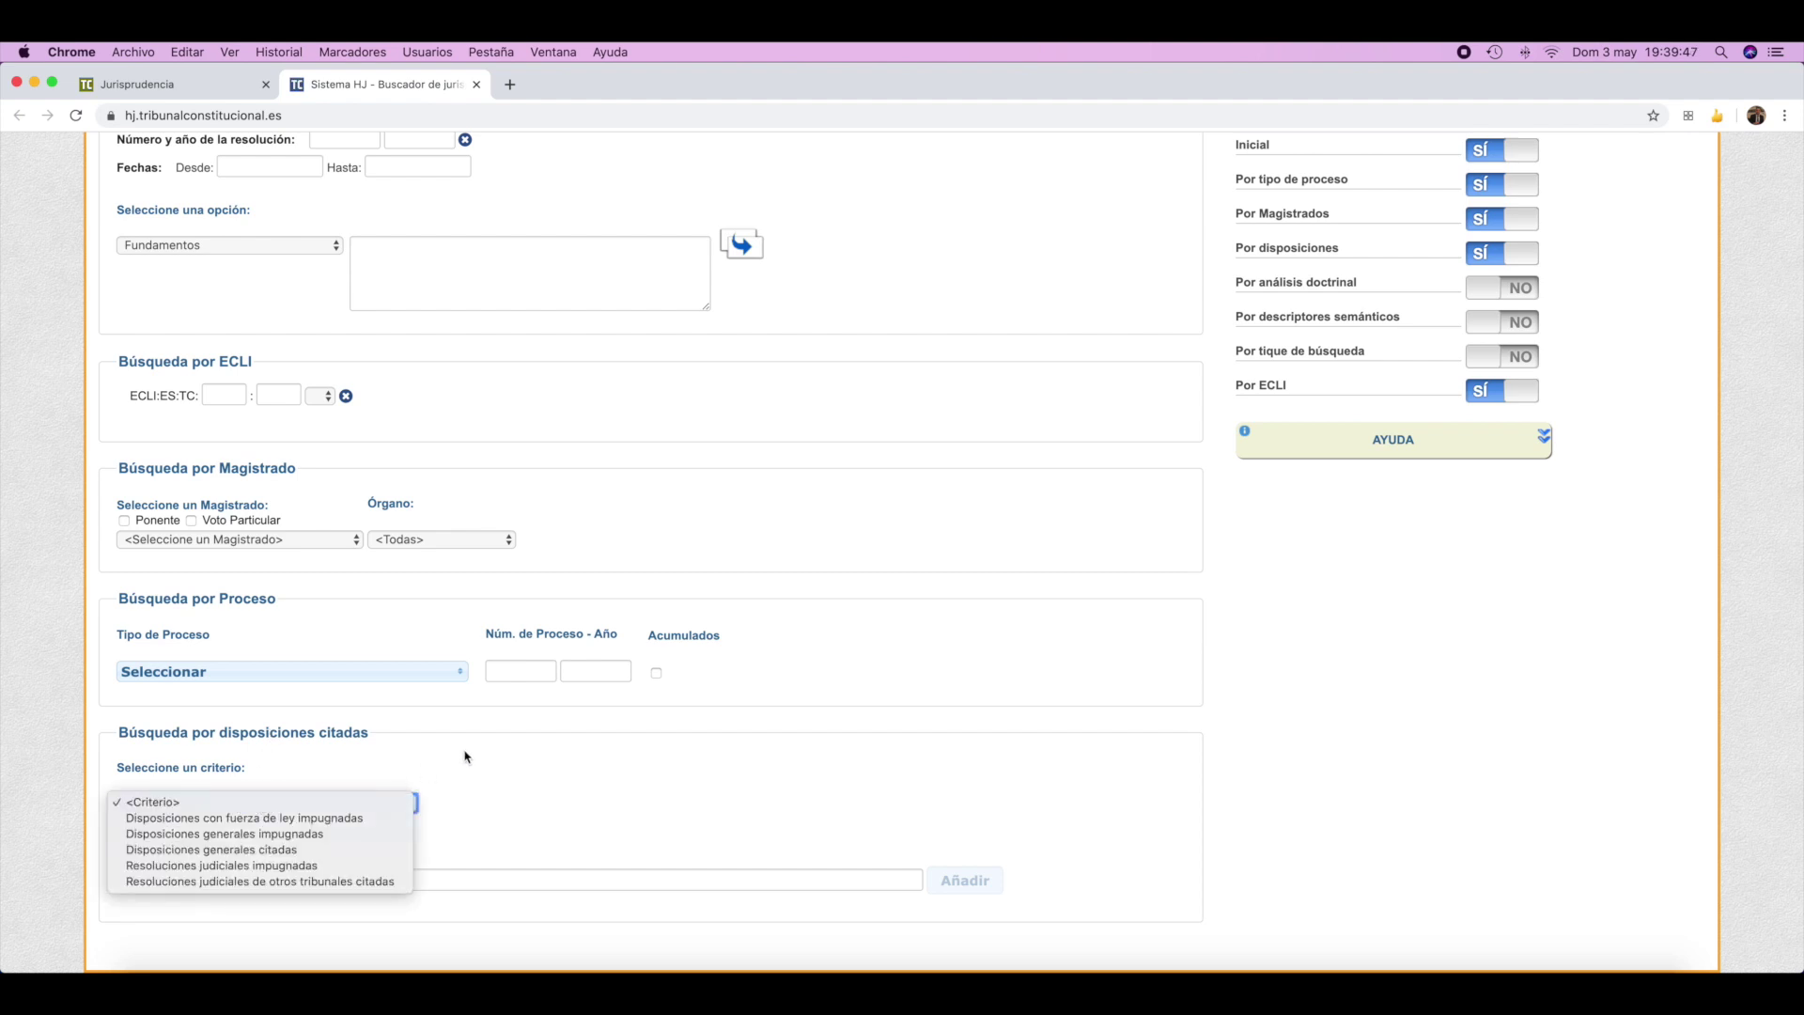
pyautogui.click(321, 820)
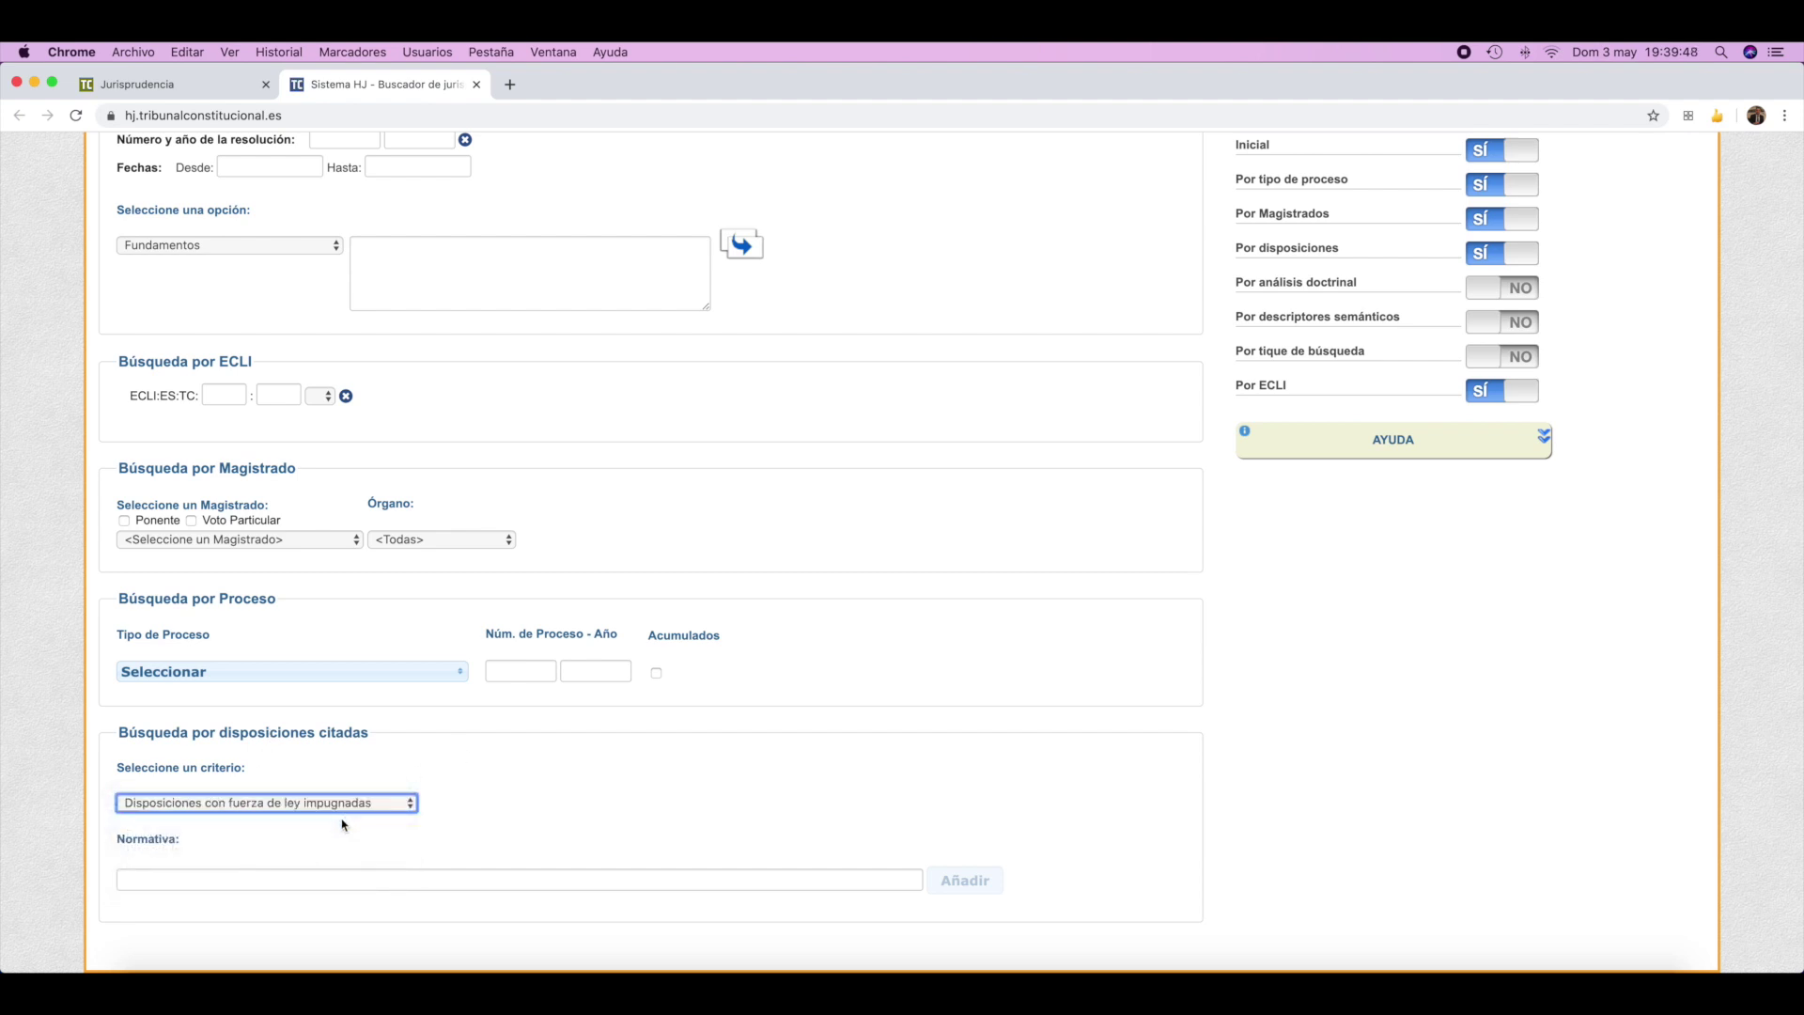
pyautogui.click(395, 799)
pyautogui.click(373, 787)
# Enter "estatuto de autonomía de cataluña" as the text to find in Fundamentos.
pyautogui.scroll(5, 620, 747)
pyautogui.click(430, 535)
pyautogui.write('estatuto de auton')
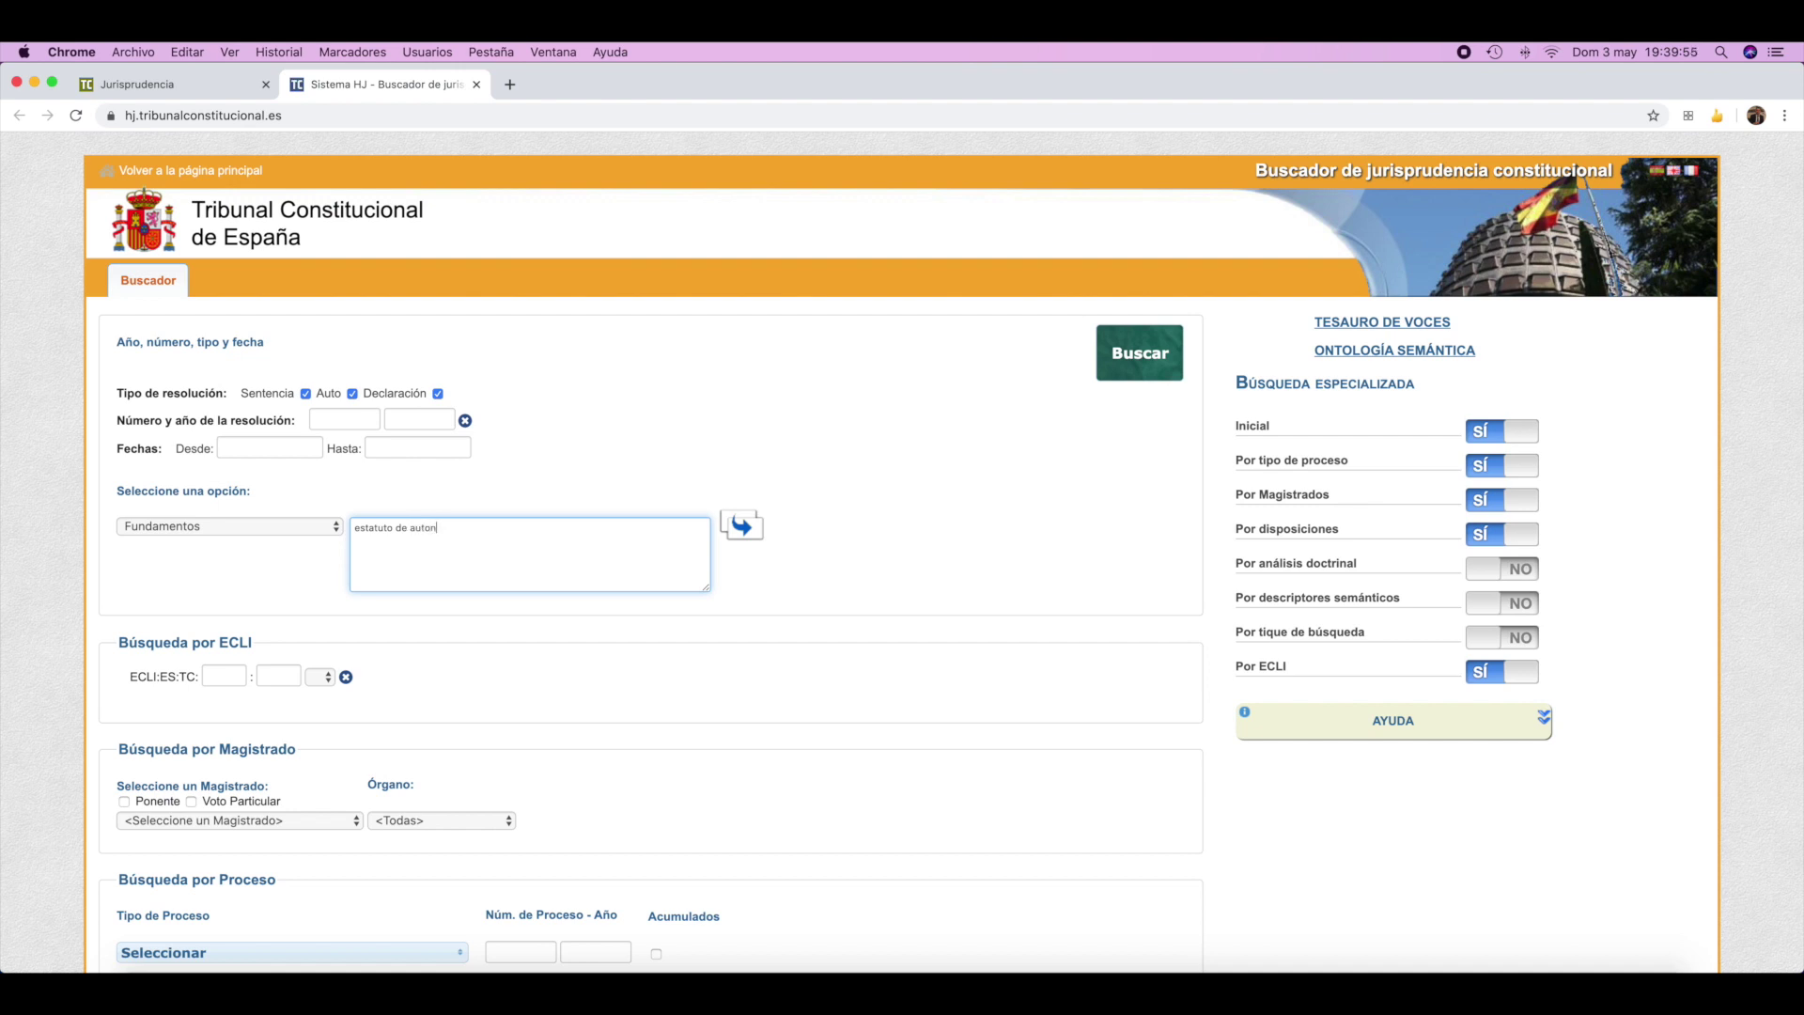
pyautogui.write('omía de cataluña')
# Add a second Fundamentos condition joined by Y with "declaración de inconstitucionalidad", and run the search.
pyautogui.click(741, 528)
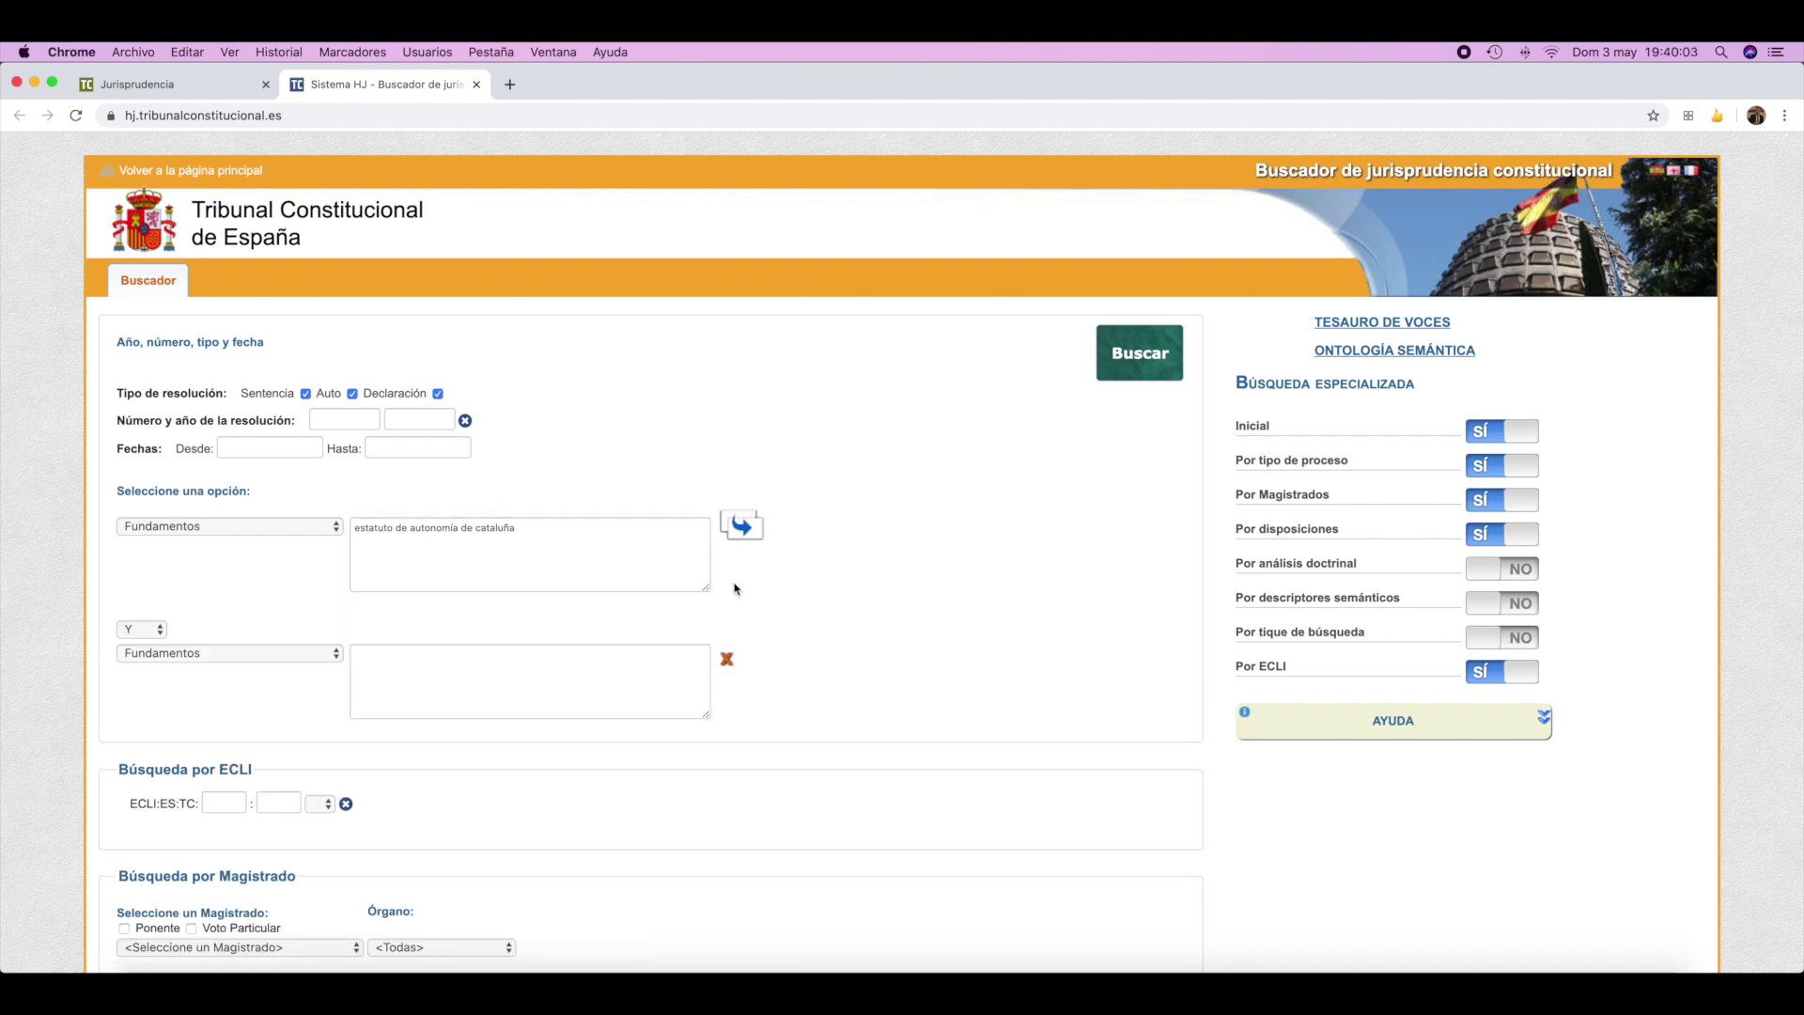
pyautogui.click(560, 674)
pyautogui.write('eclaración de inconstitucionalidad')
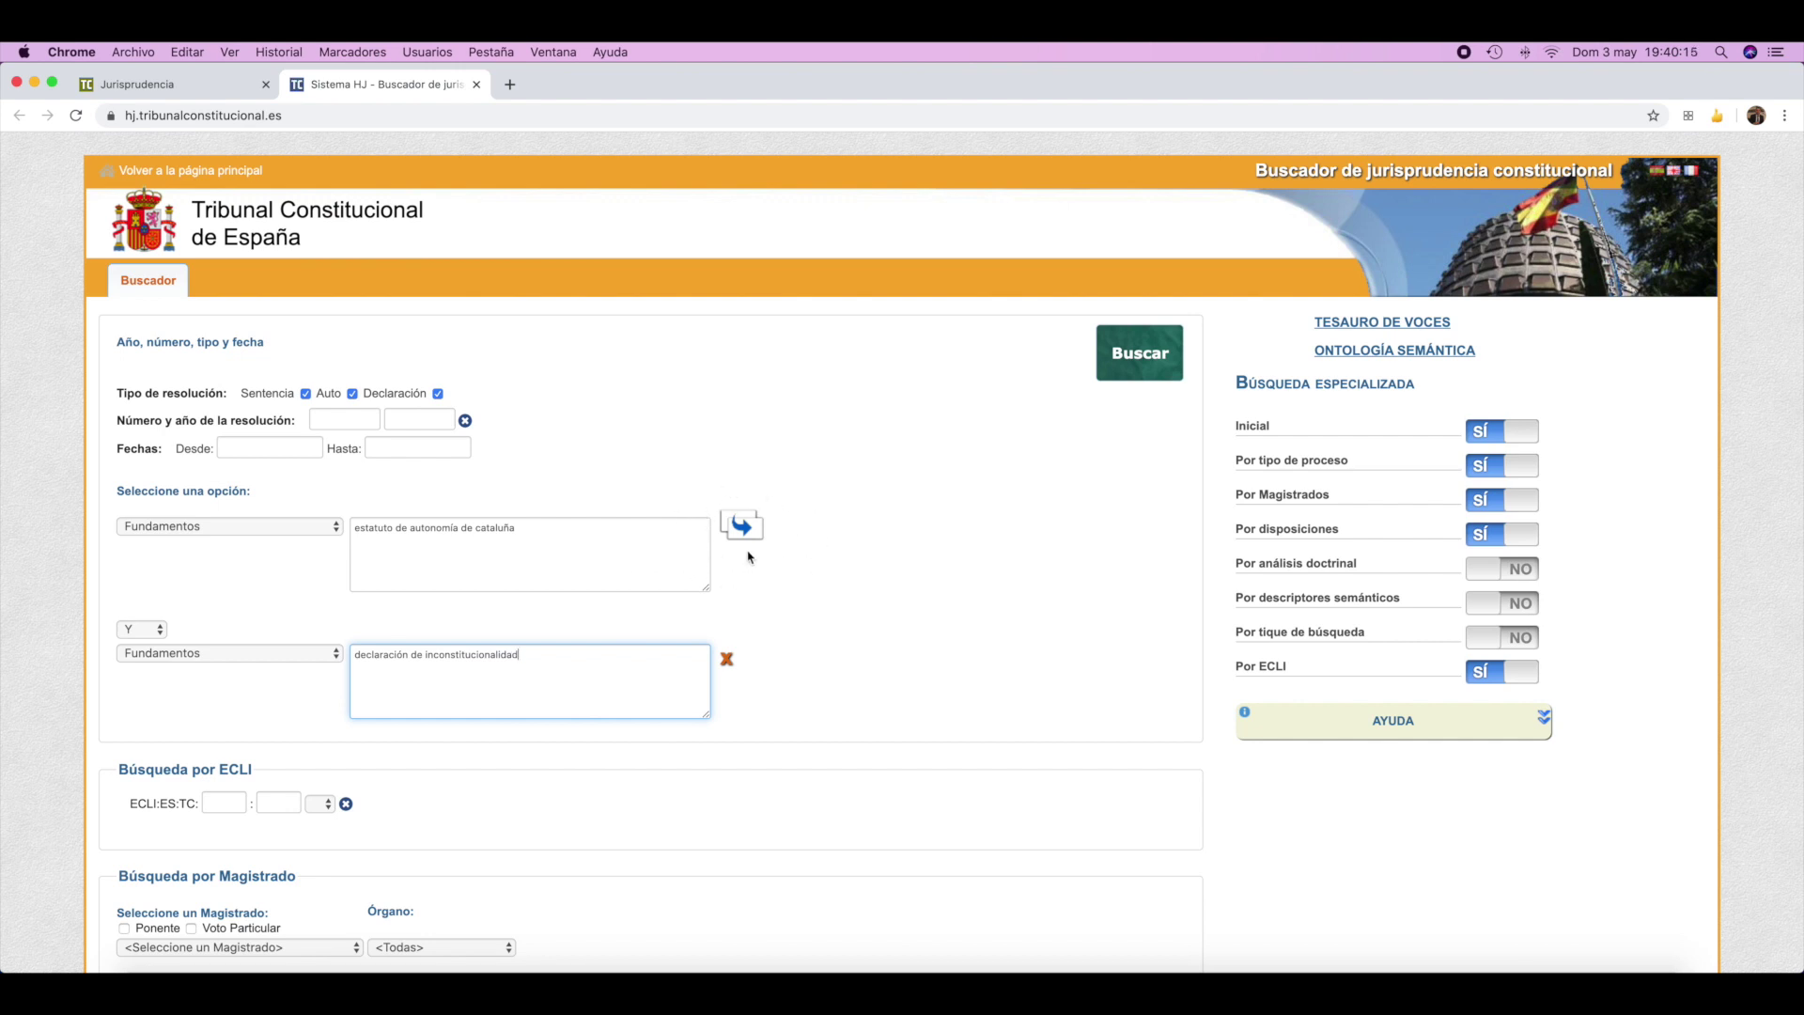
pyautogui.scroll(-2, 750, 559)
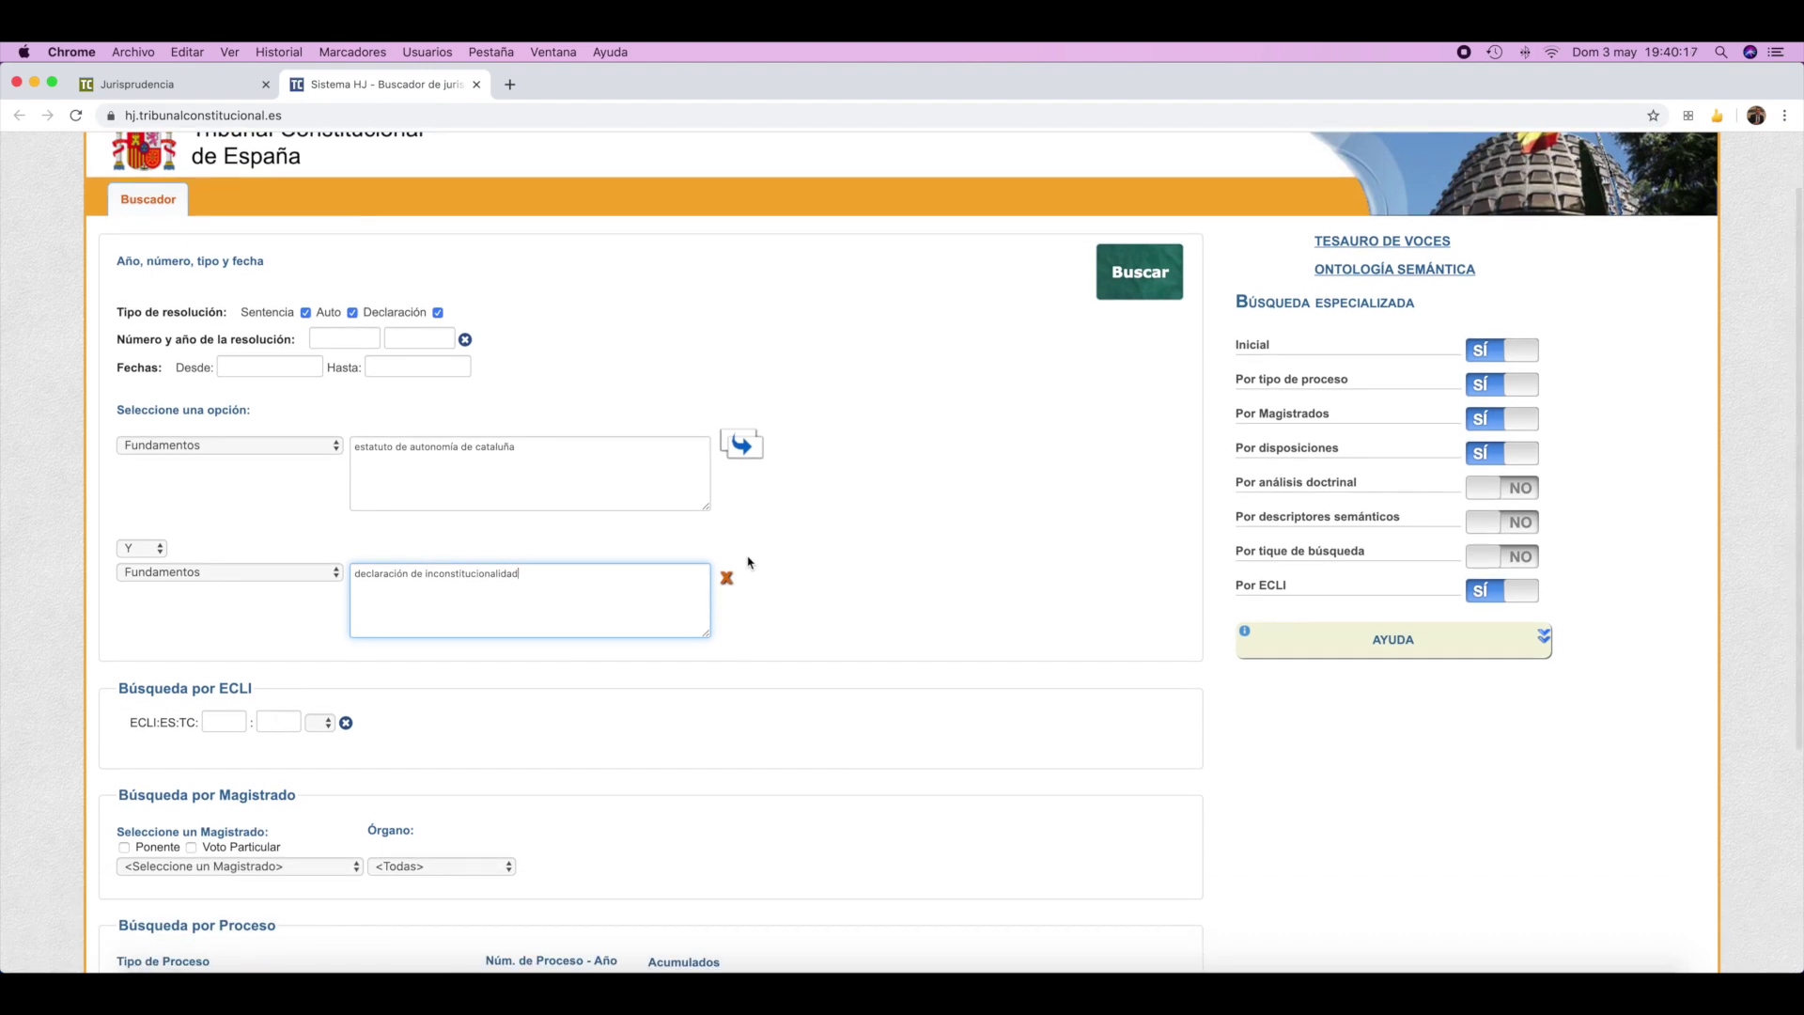
pyautogui.scroll(-8, 750, 561)
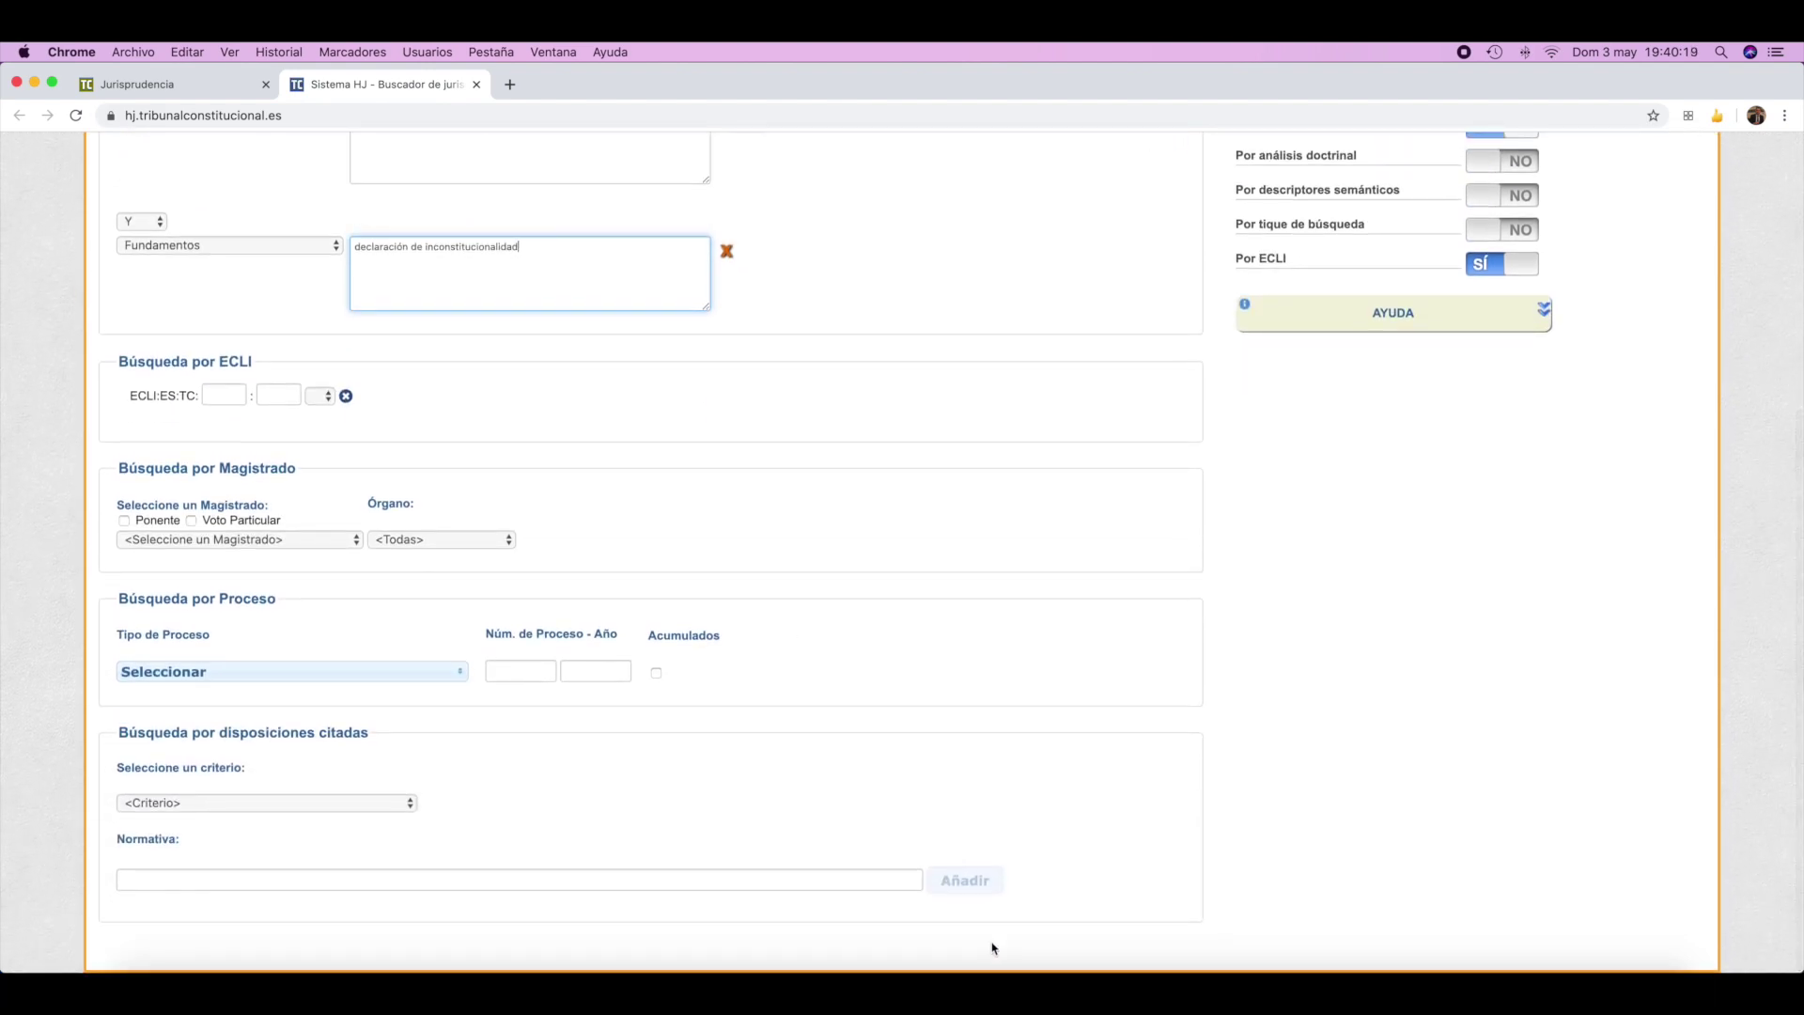
pyautogui.scroll(10, 922, 793)
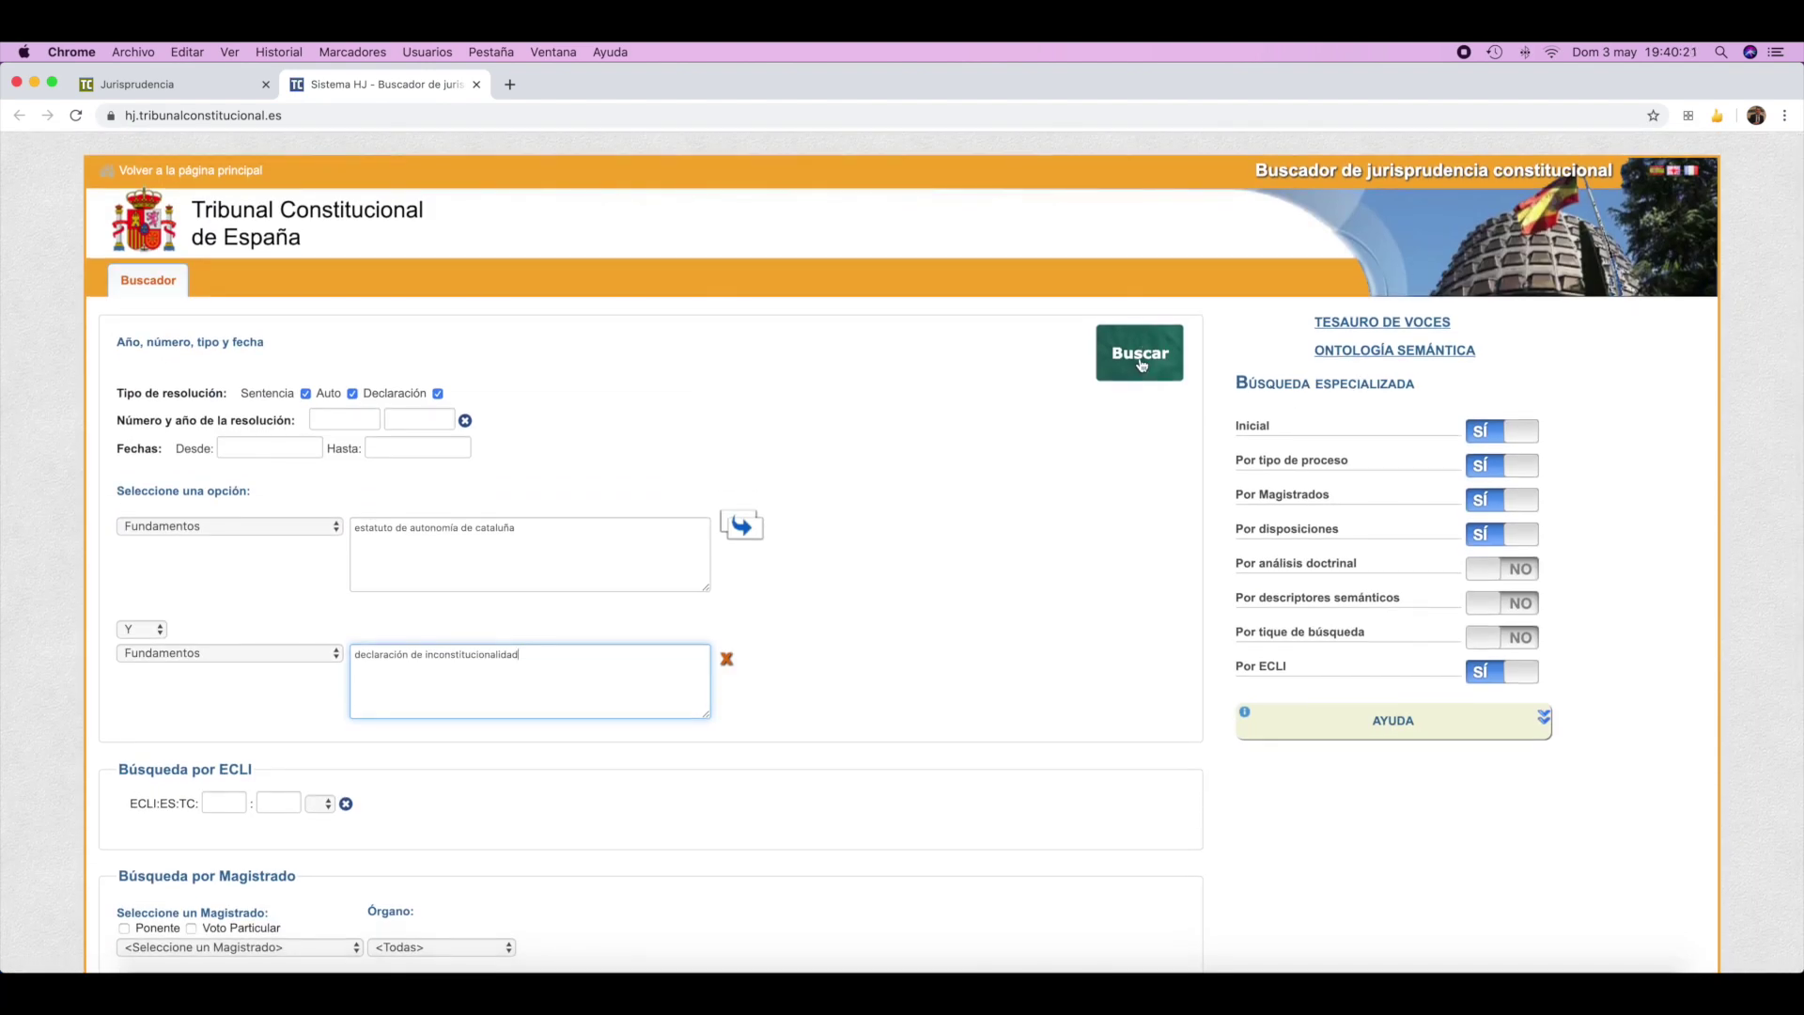
pyautogui.click(1142, 365)
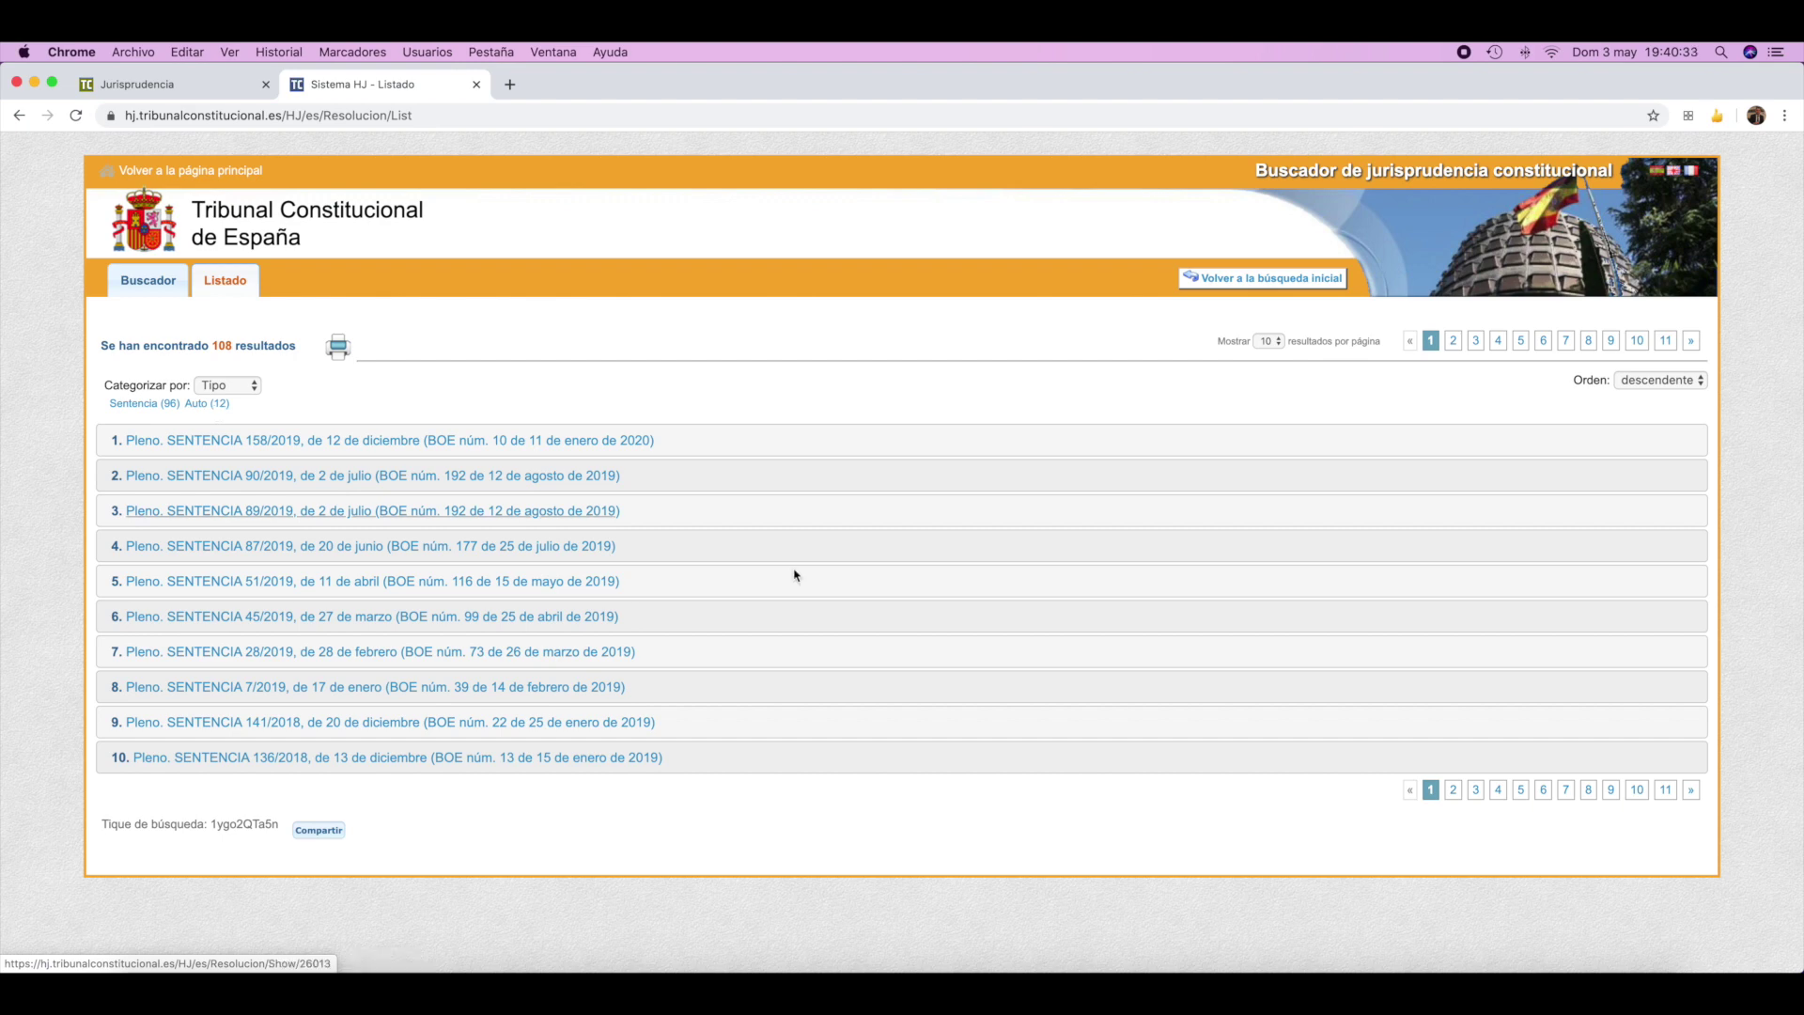
# Go to page 11 of the results and view the summaries of AUTO 24/2017, AUTO 85/2006 and AUTO 141/2016.
pyautogui.click(1665, 793)
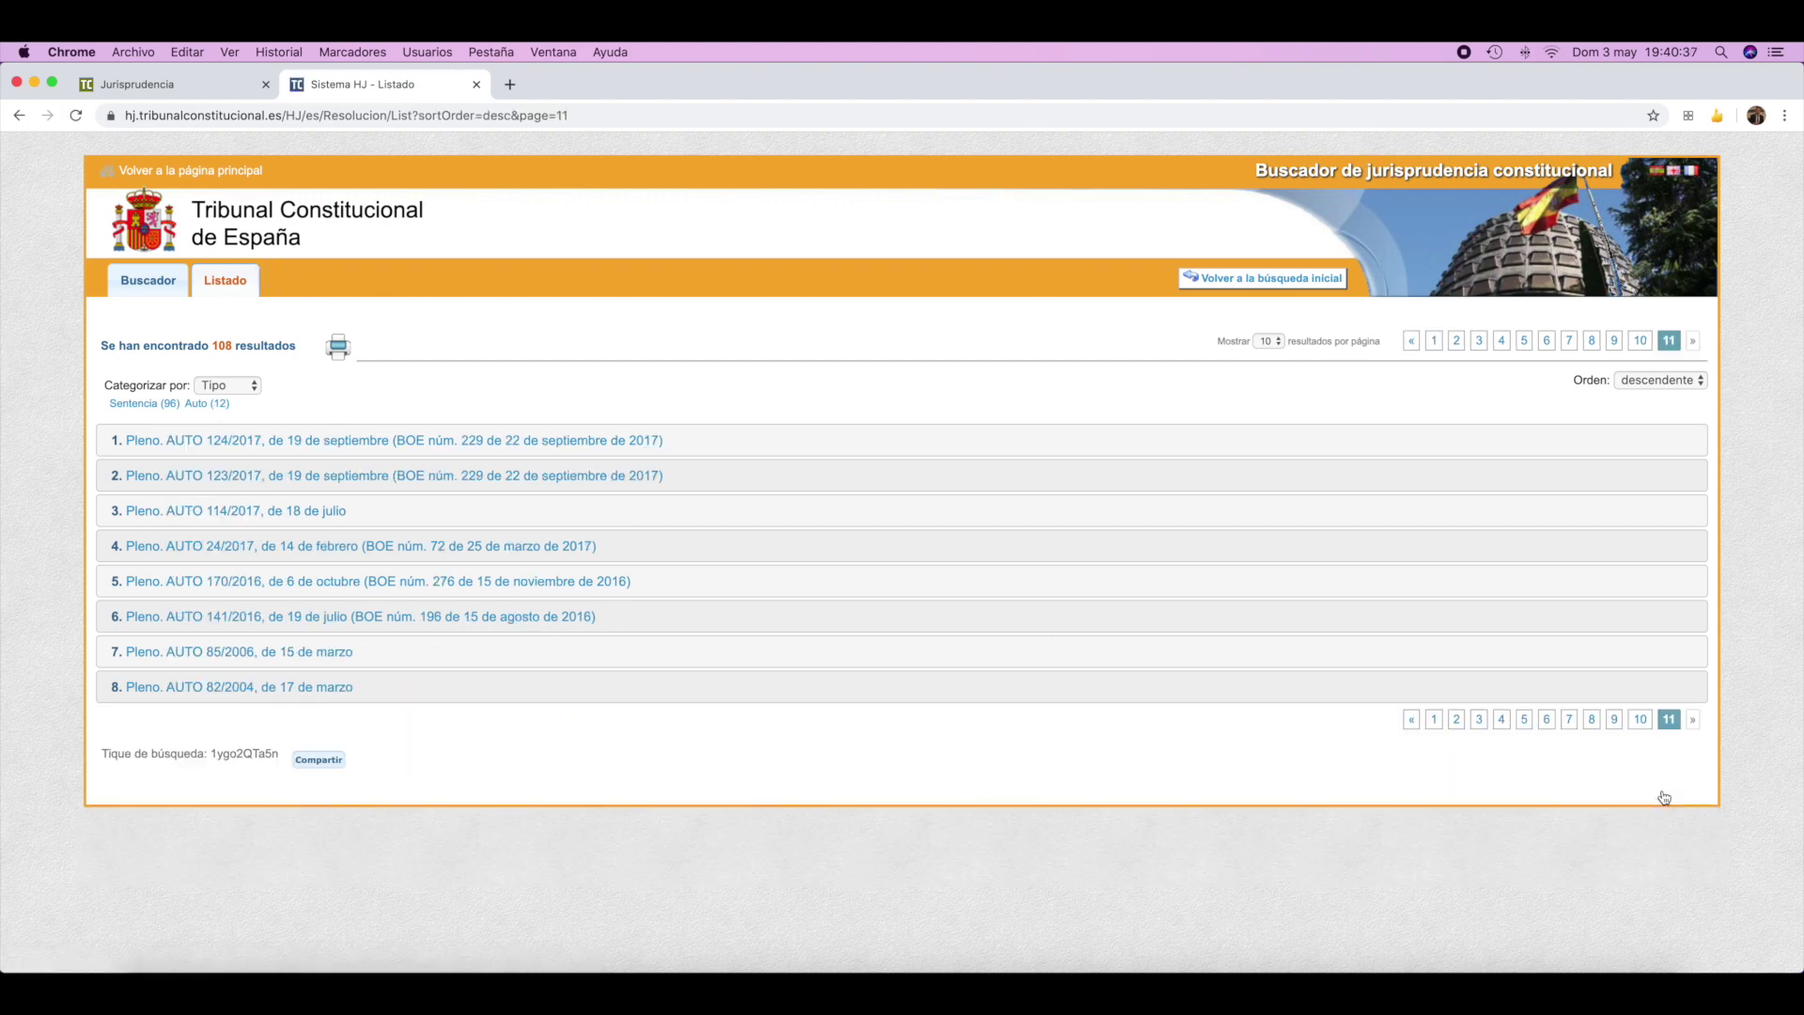
pyautogui.click(179, 546)
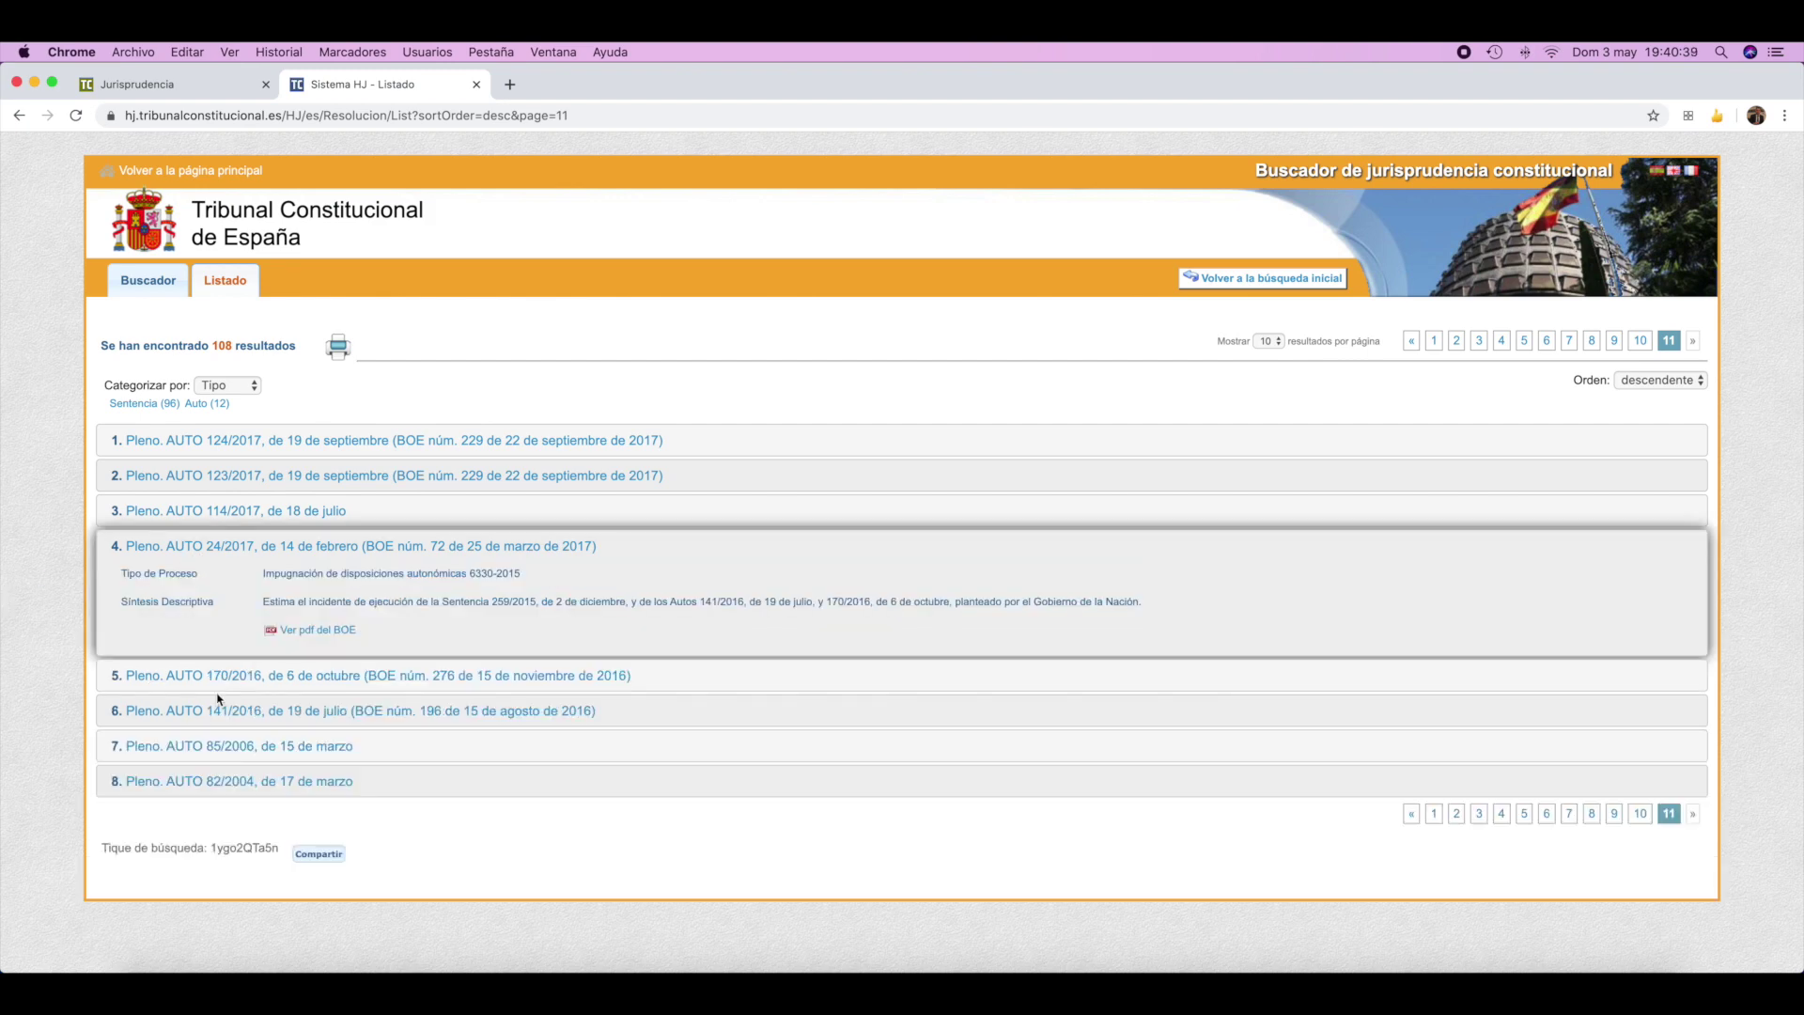
pyautogui.click(246, 745)
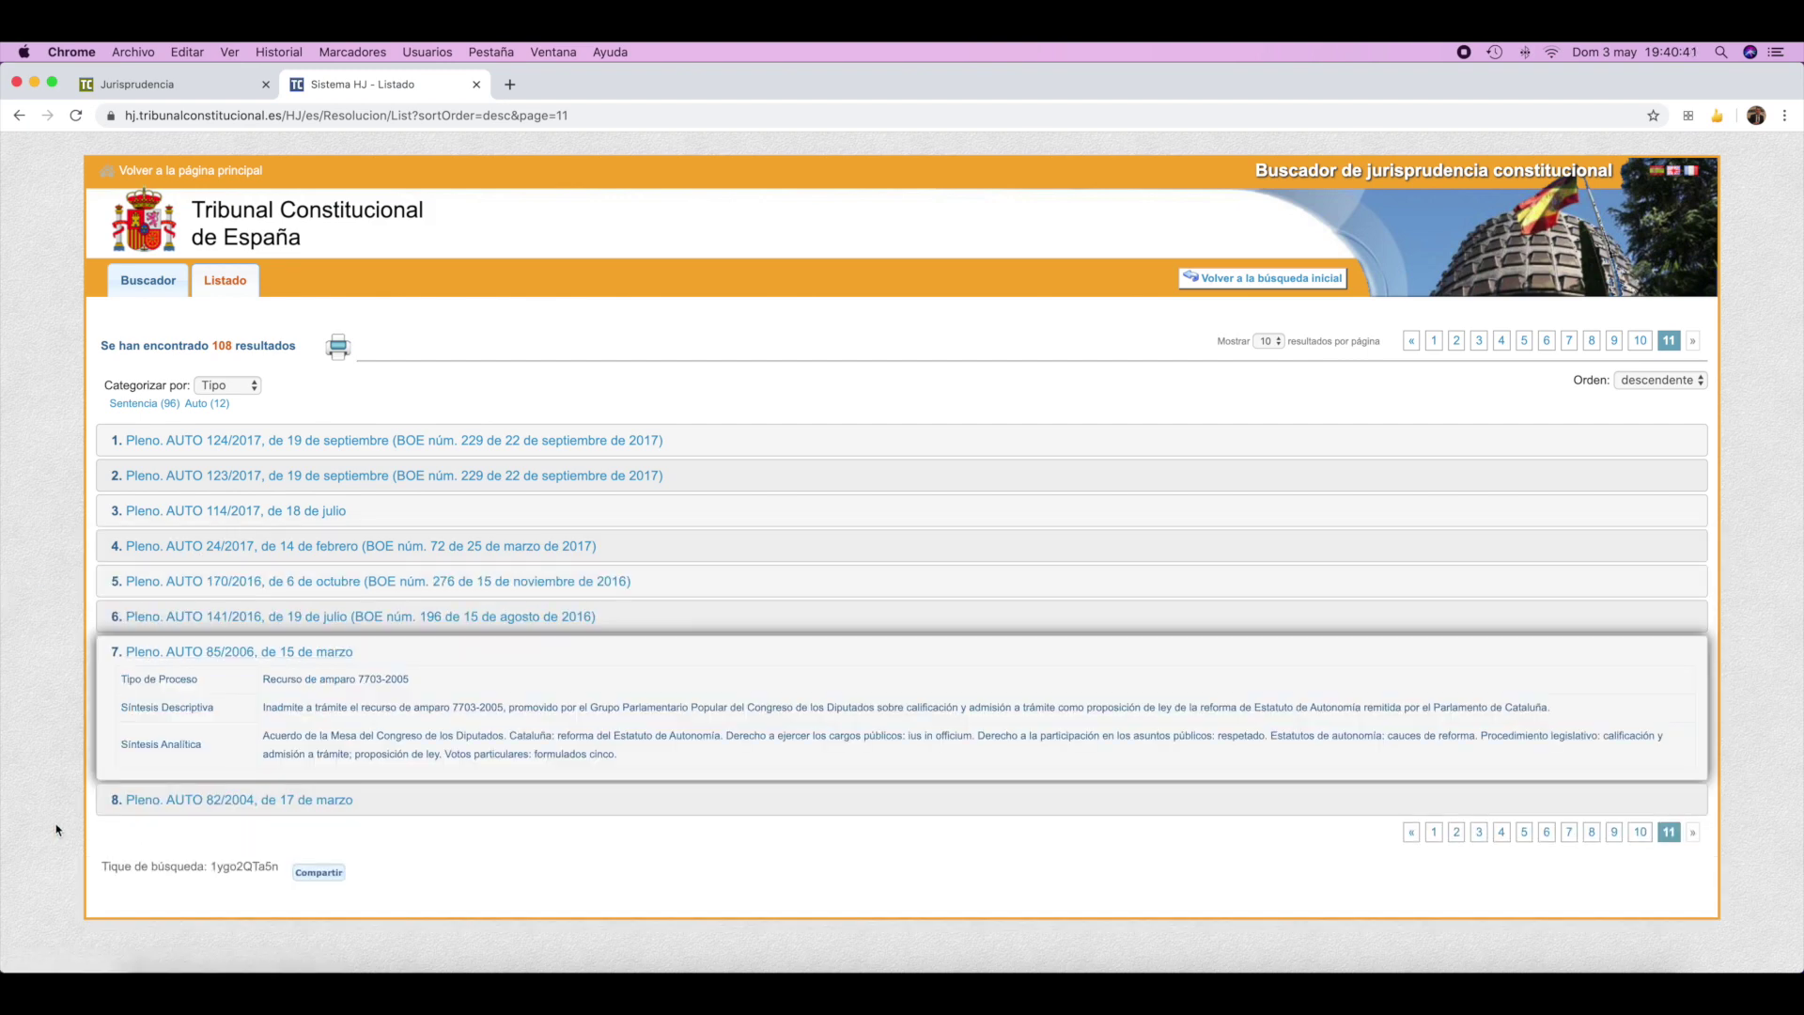
pyautogui.click(179, 617)
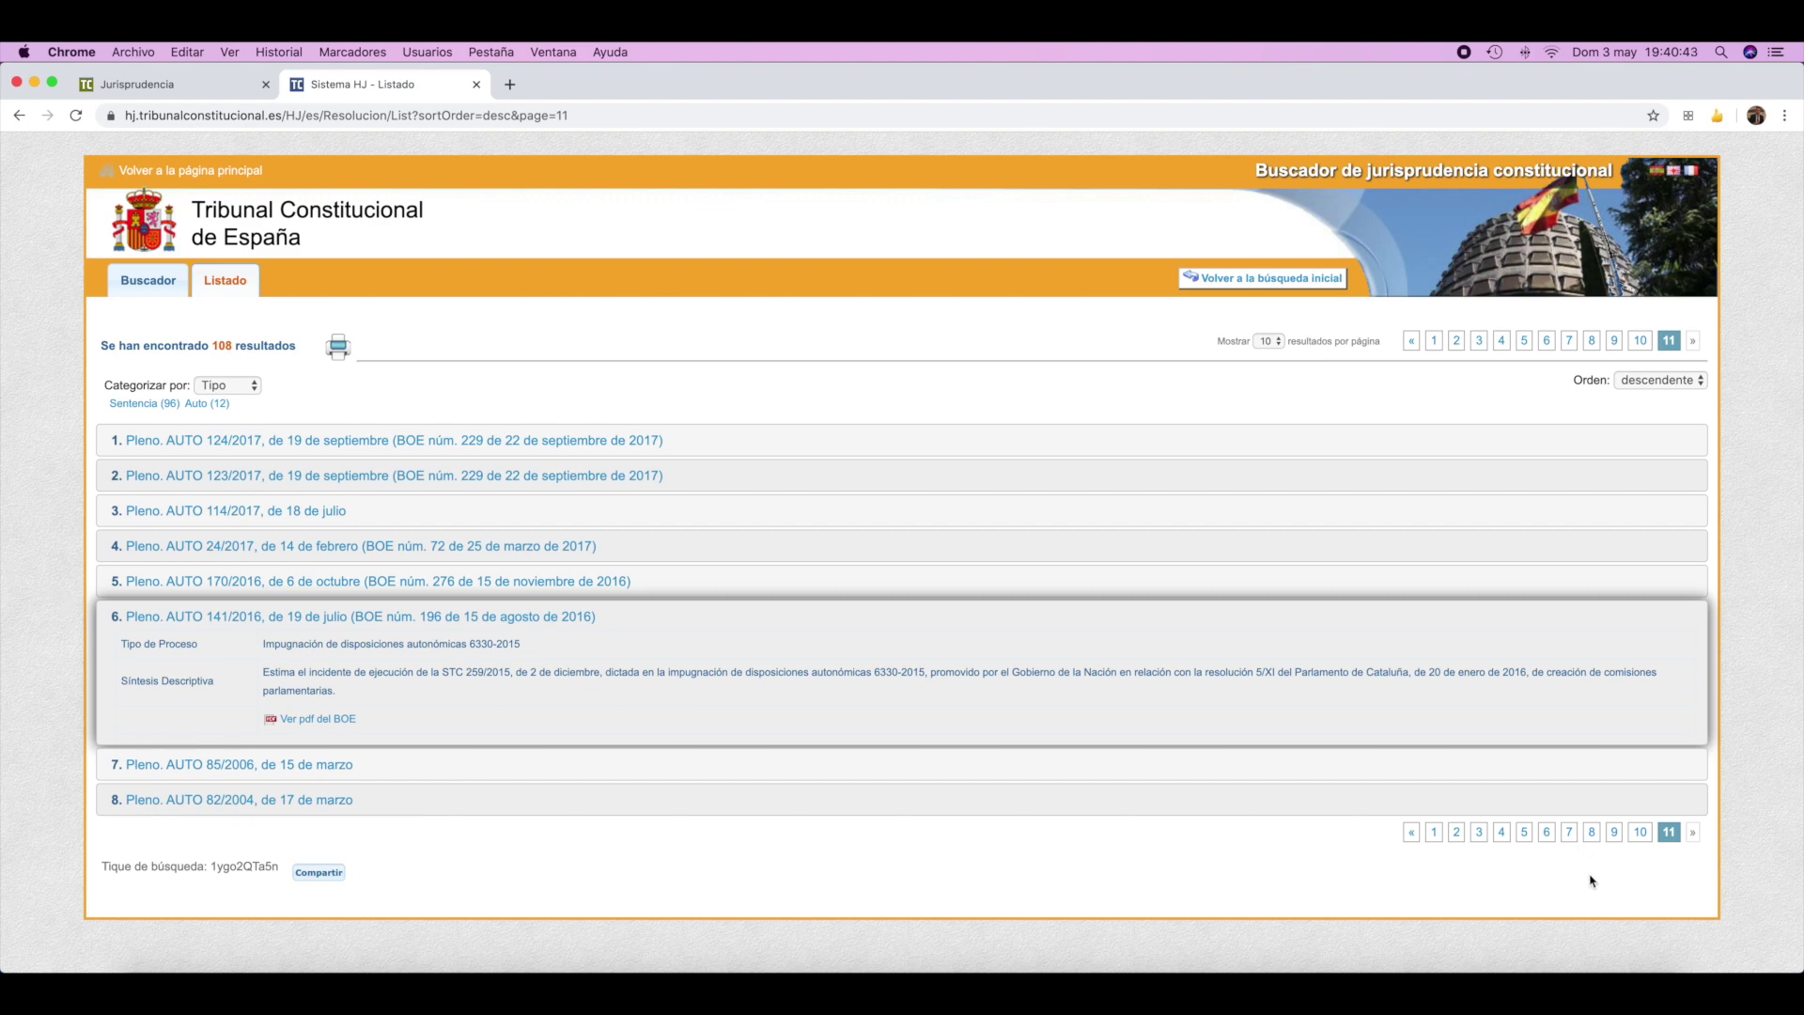
# Go to page 10 of the results and check the sort-order options.
pyautogui.click(1640, 832)
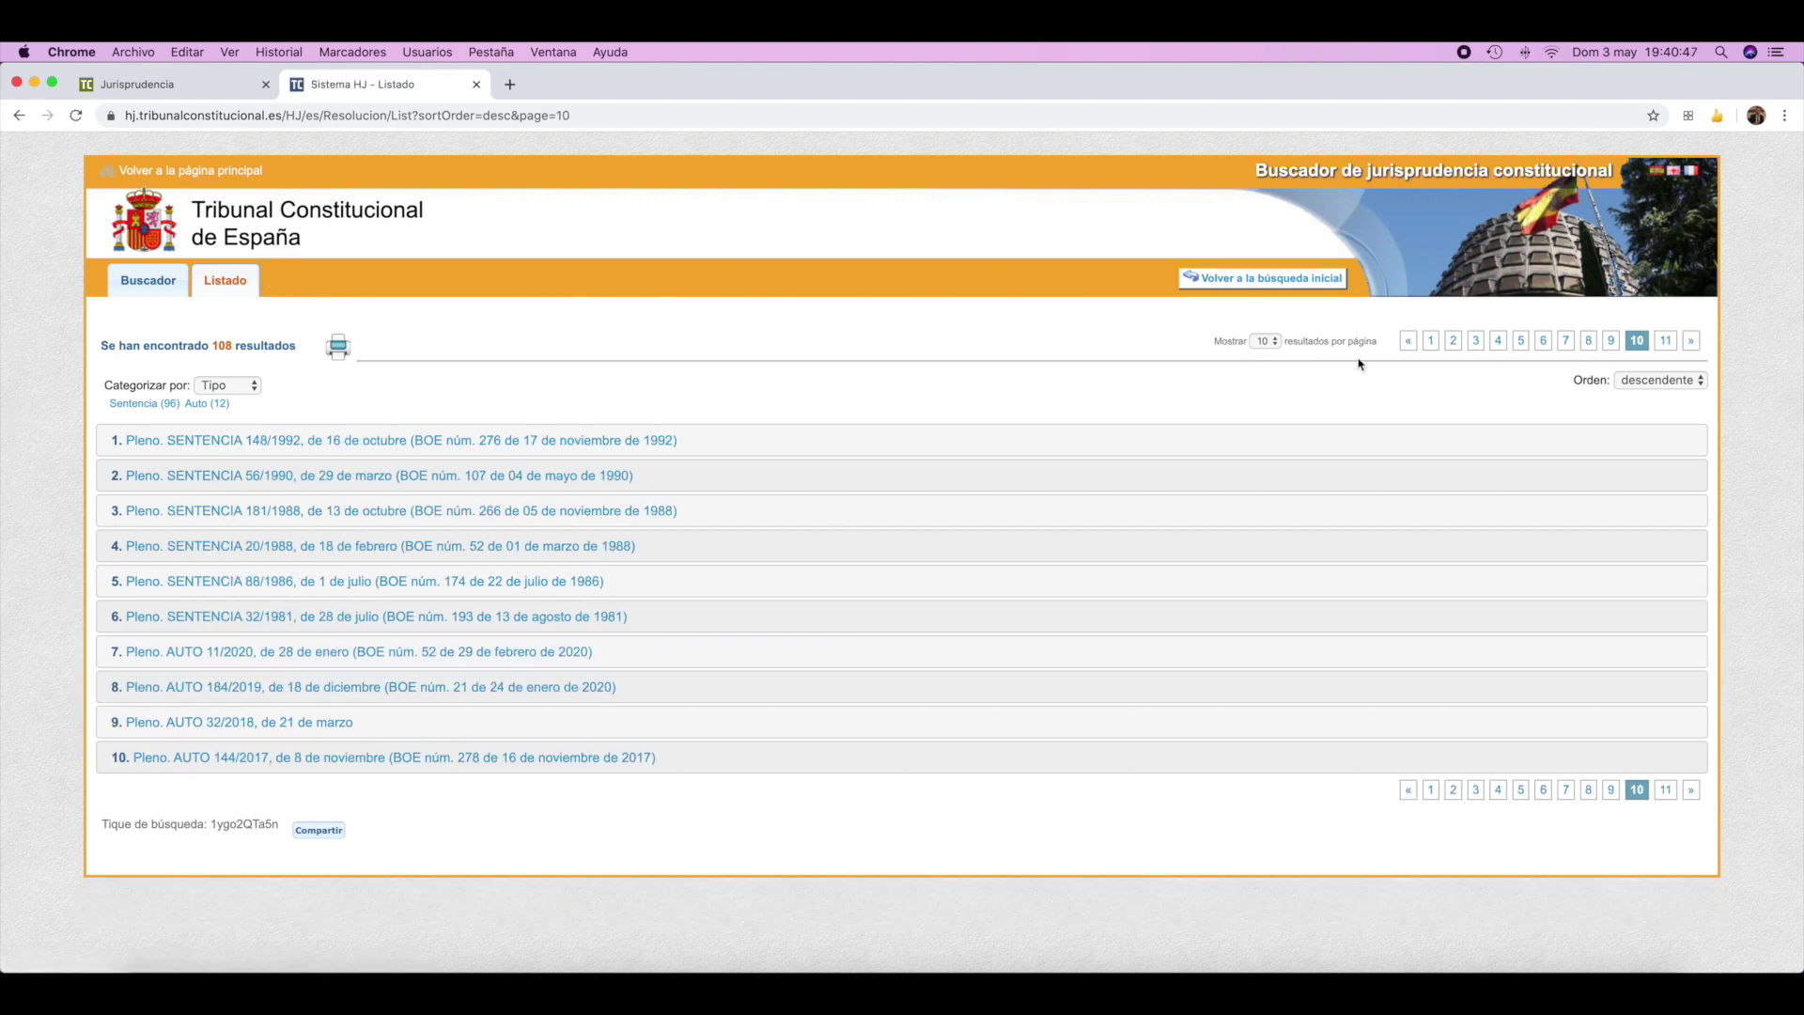
pyautogui.click(1691, 381)
pyautogui.click(1674, 402)
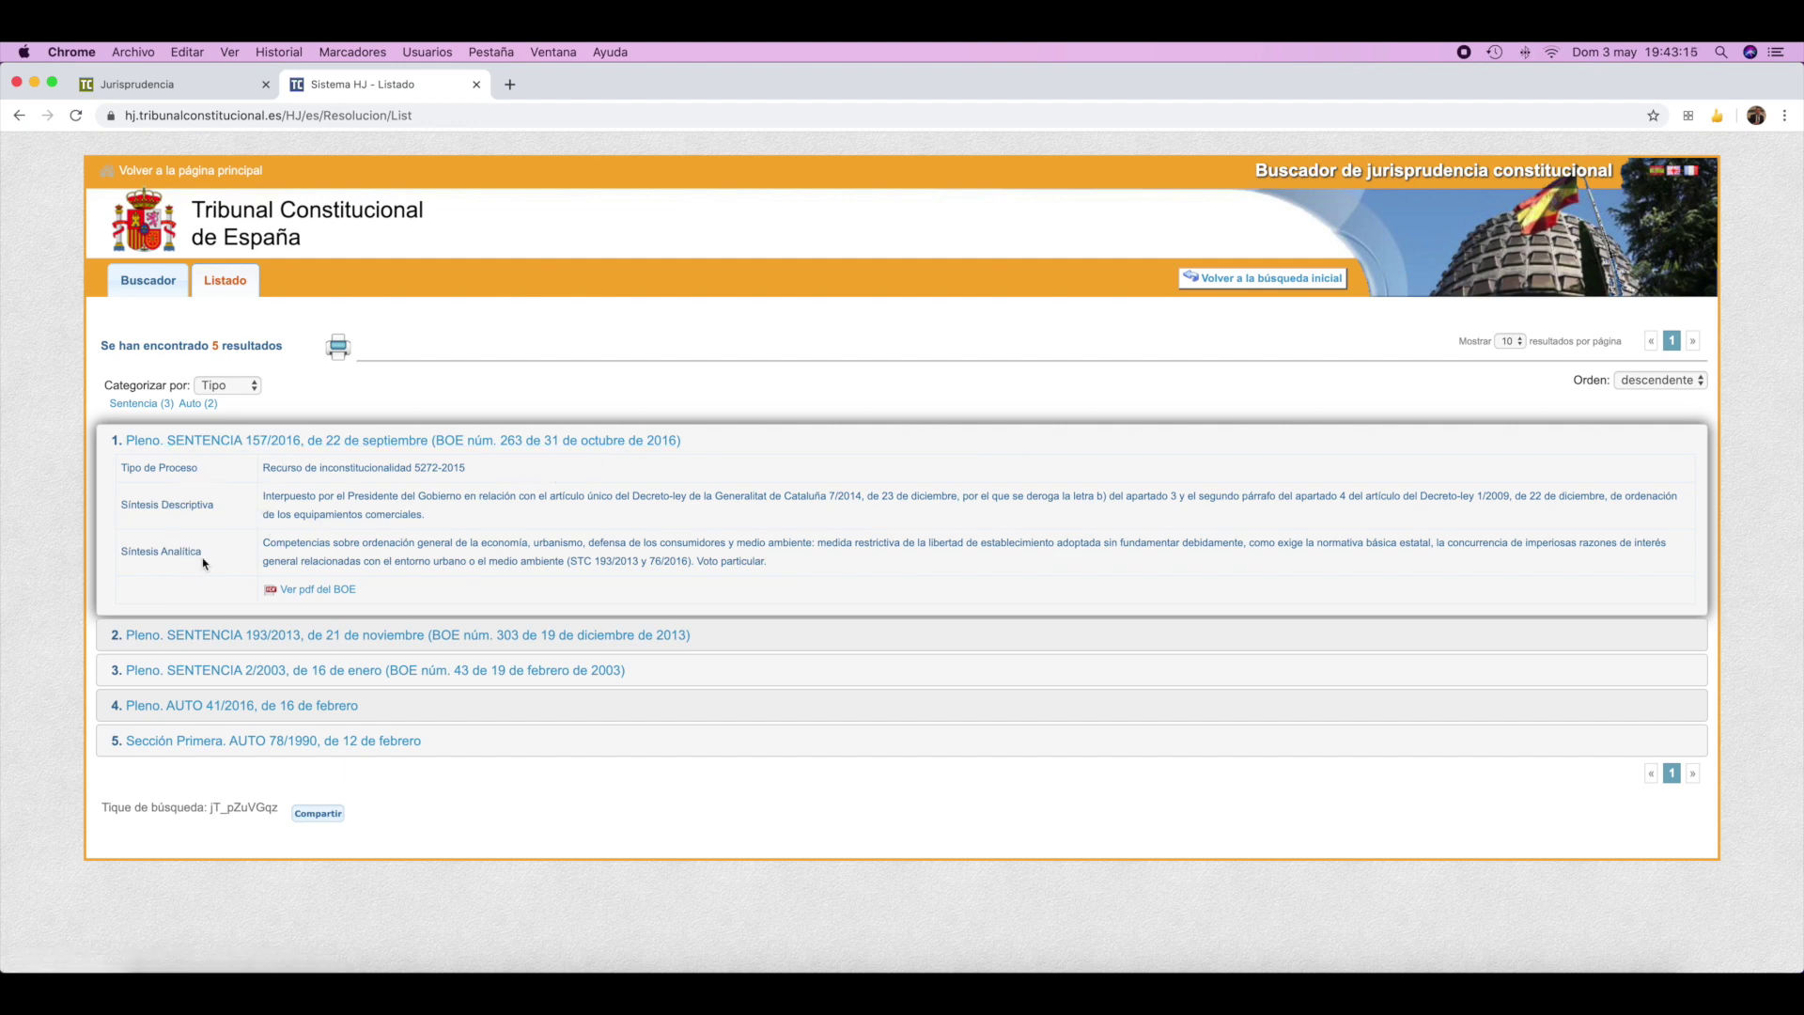
# View the BOE PDF of SENTENCIA 157/2016, and open and cancel the print preview of the results list.
pyautogui.click(317, 591)
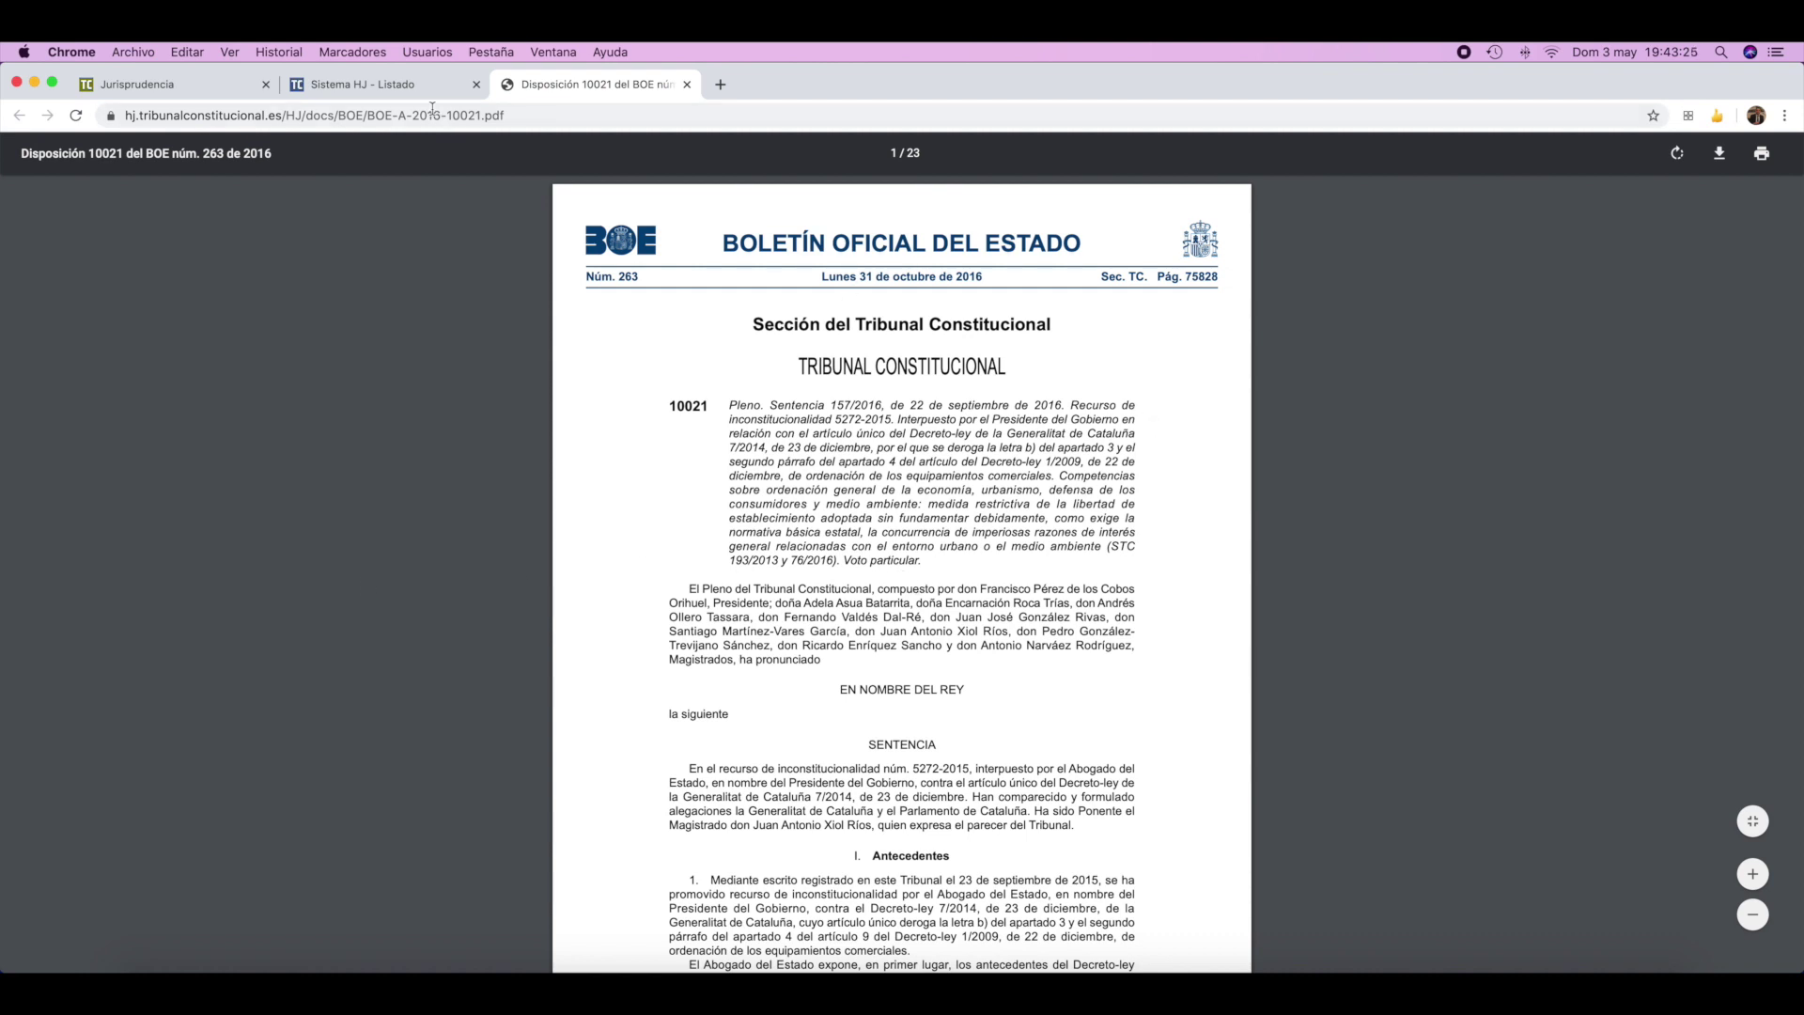
pyautogui.click(404, 83)
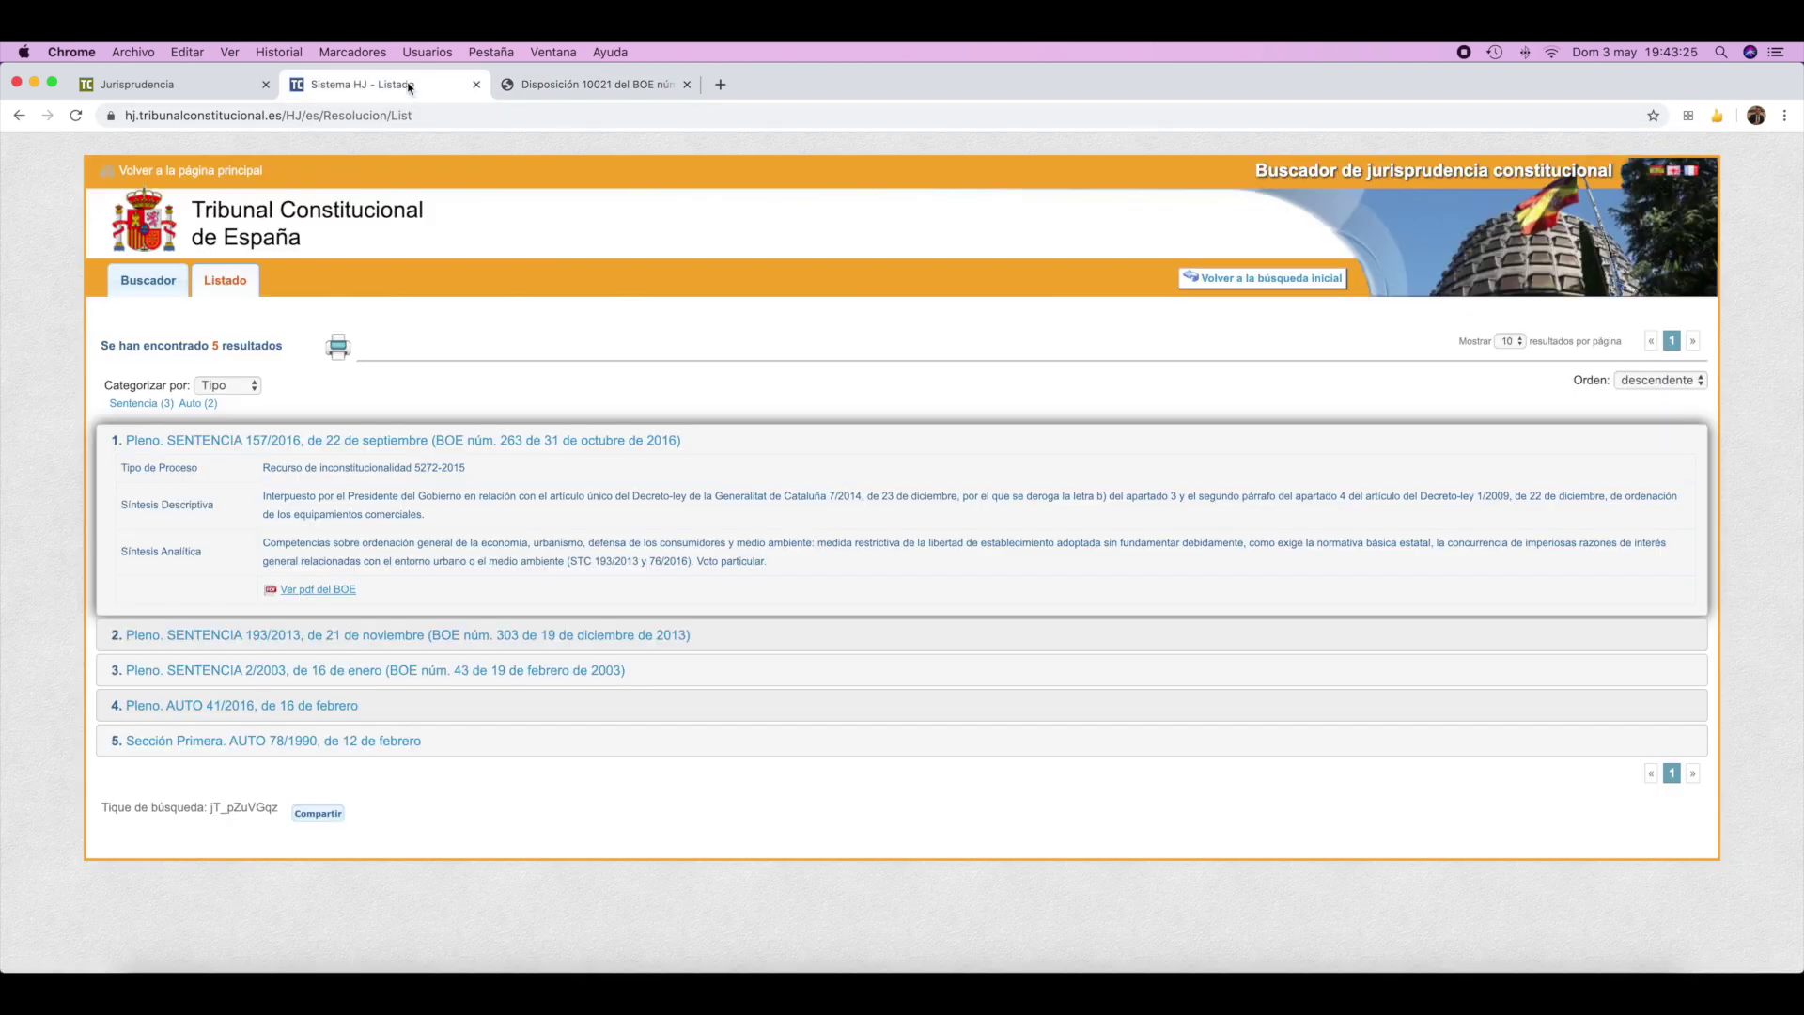
pyautogui.click(337, 350)
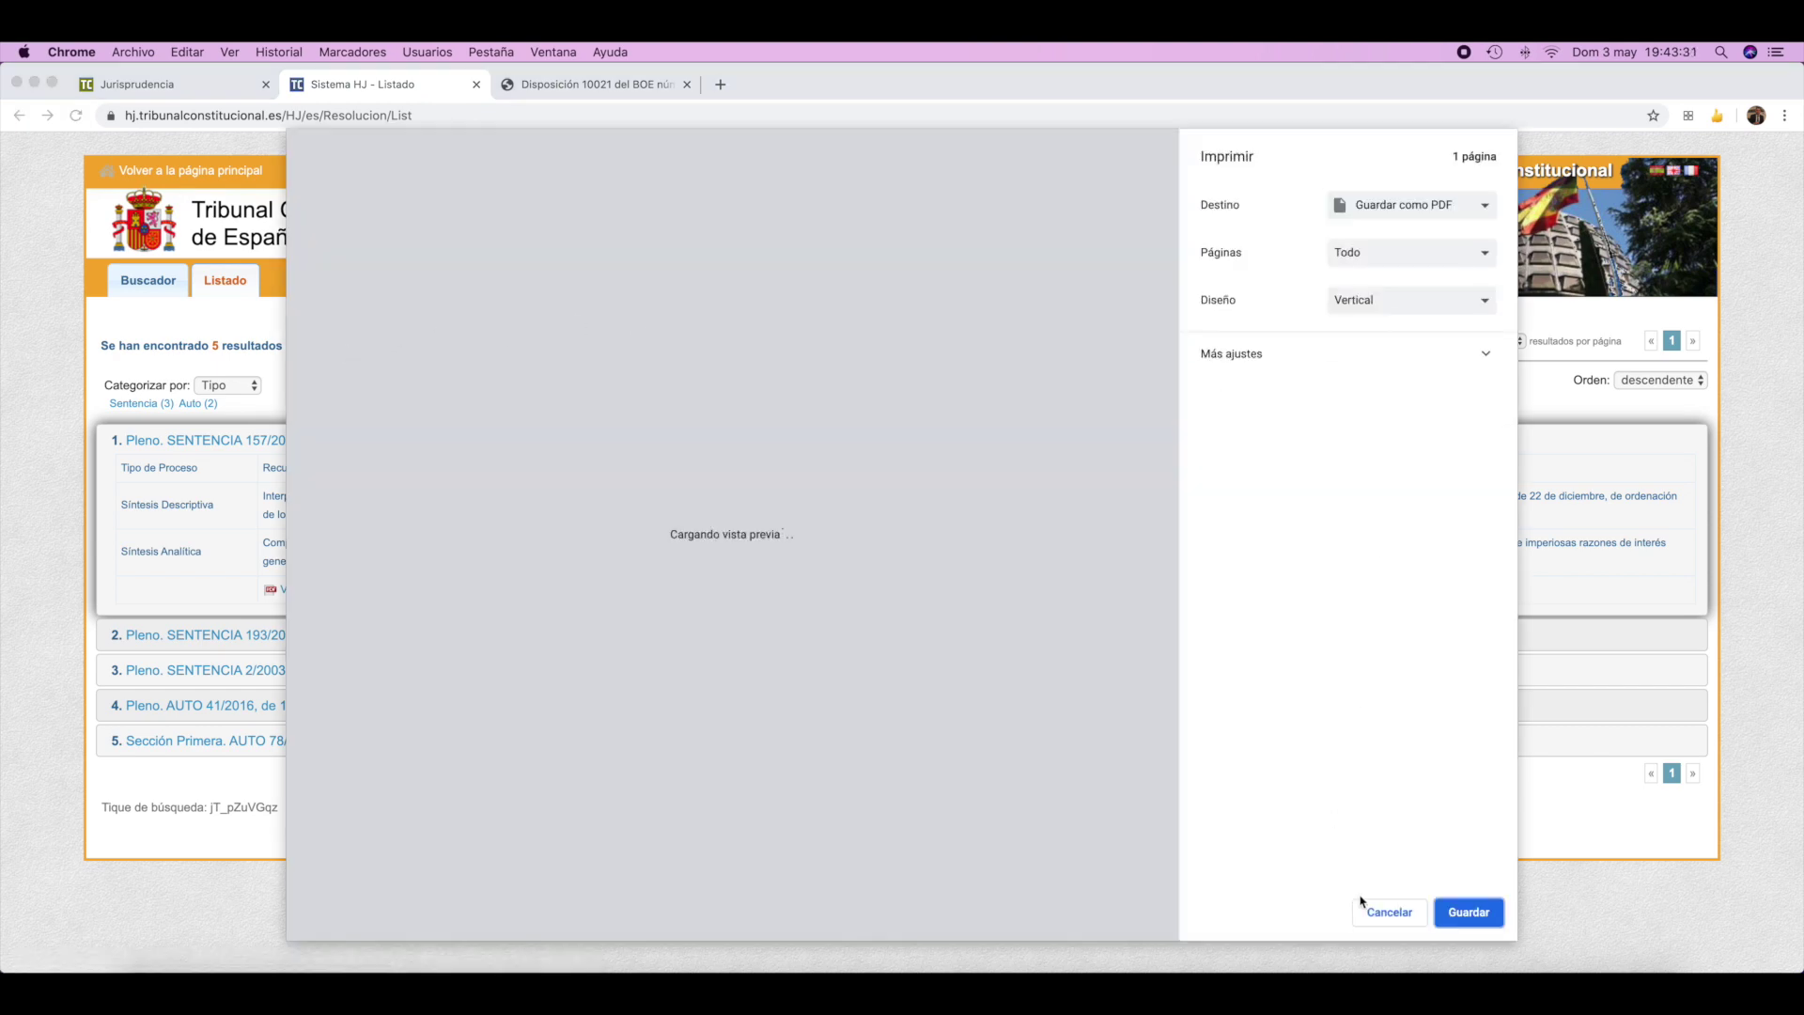
pyautogui.click(1383, 911)
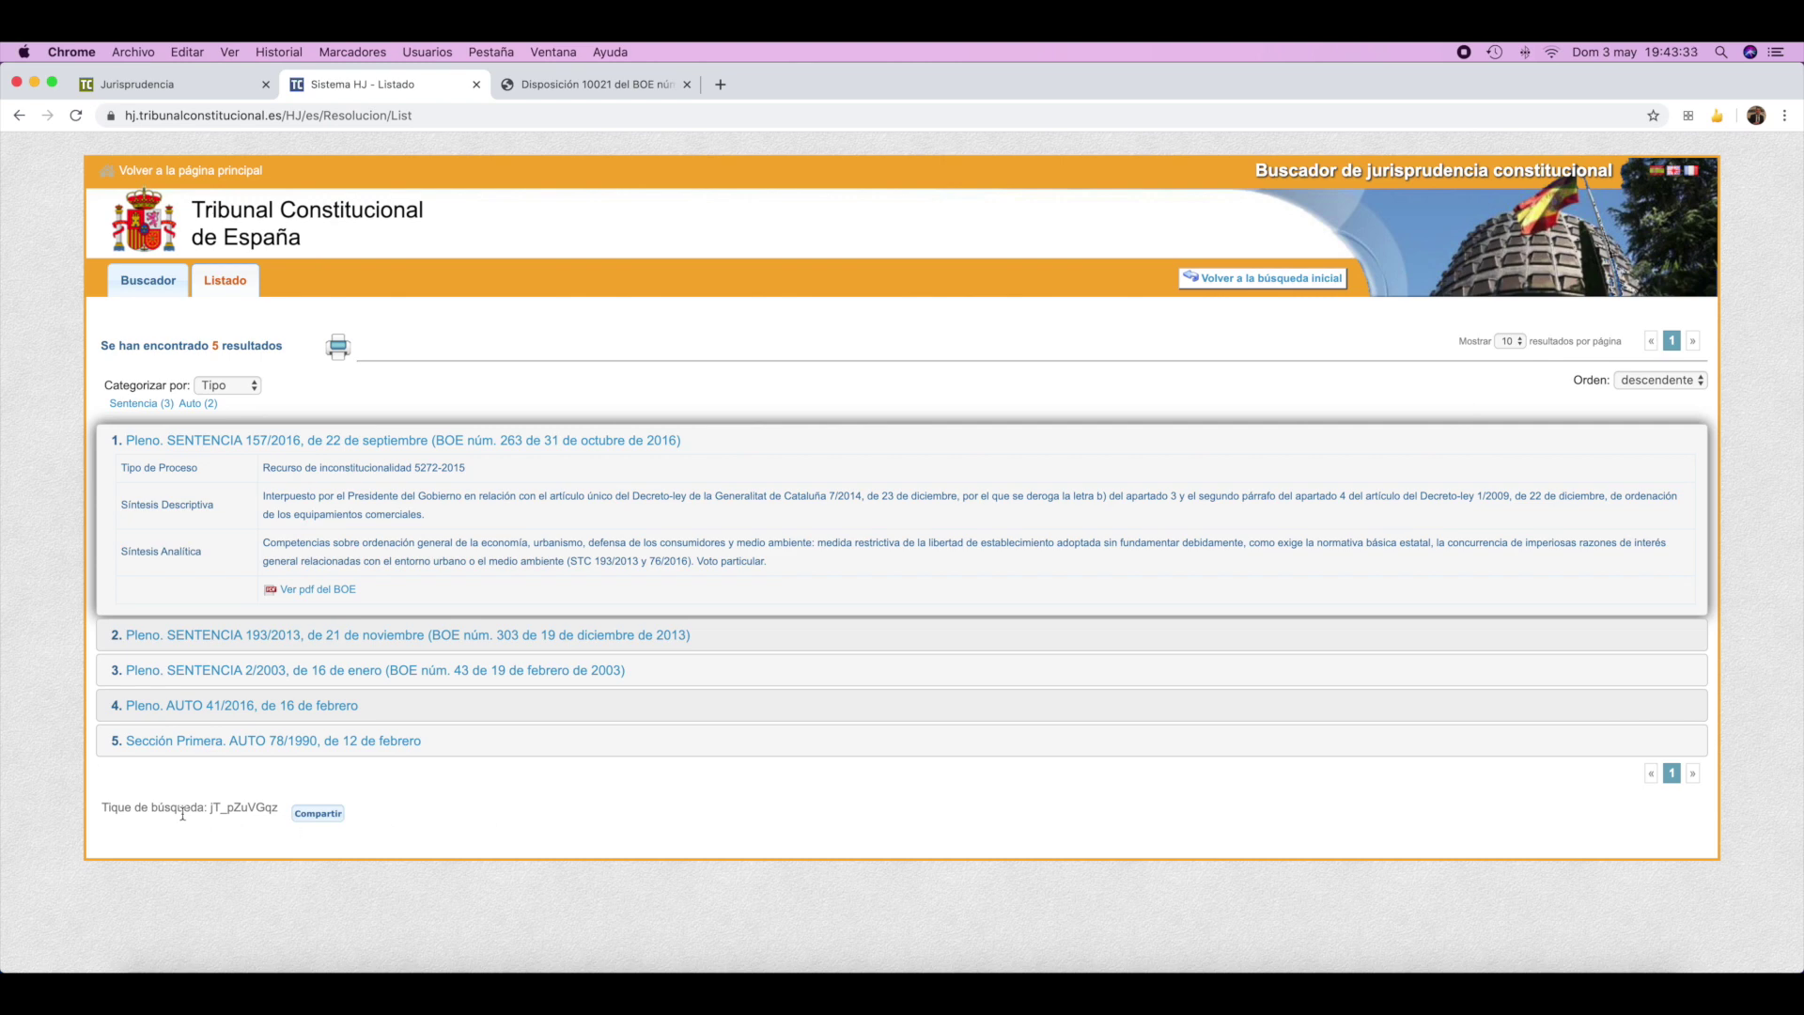
# Select the search ticket code under the results list and return to the Buscador form.
pyautogui.moveTo(231, 813)
pyautogui.mouseDown()
pyautogui.moveTo(272, 810)
pyautogui.moveTo(207, 810)
pyautogui.mouseUp()
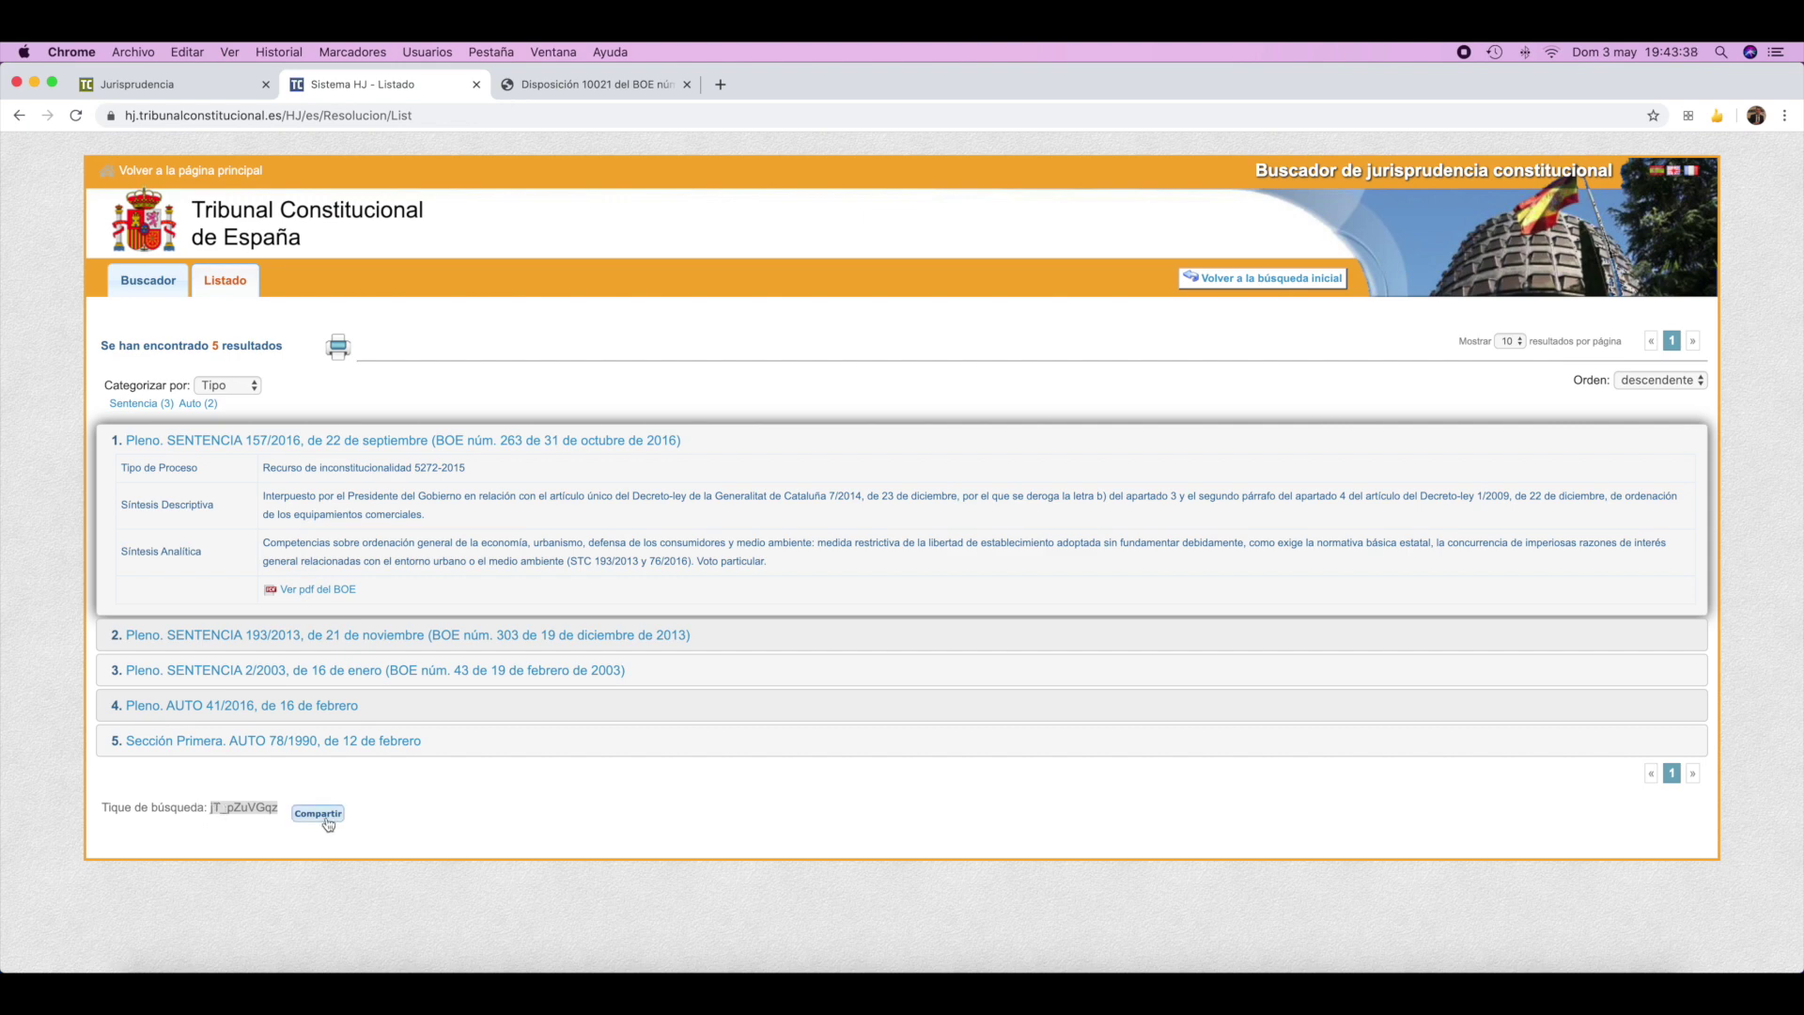
pyautogui.click(136, 288)
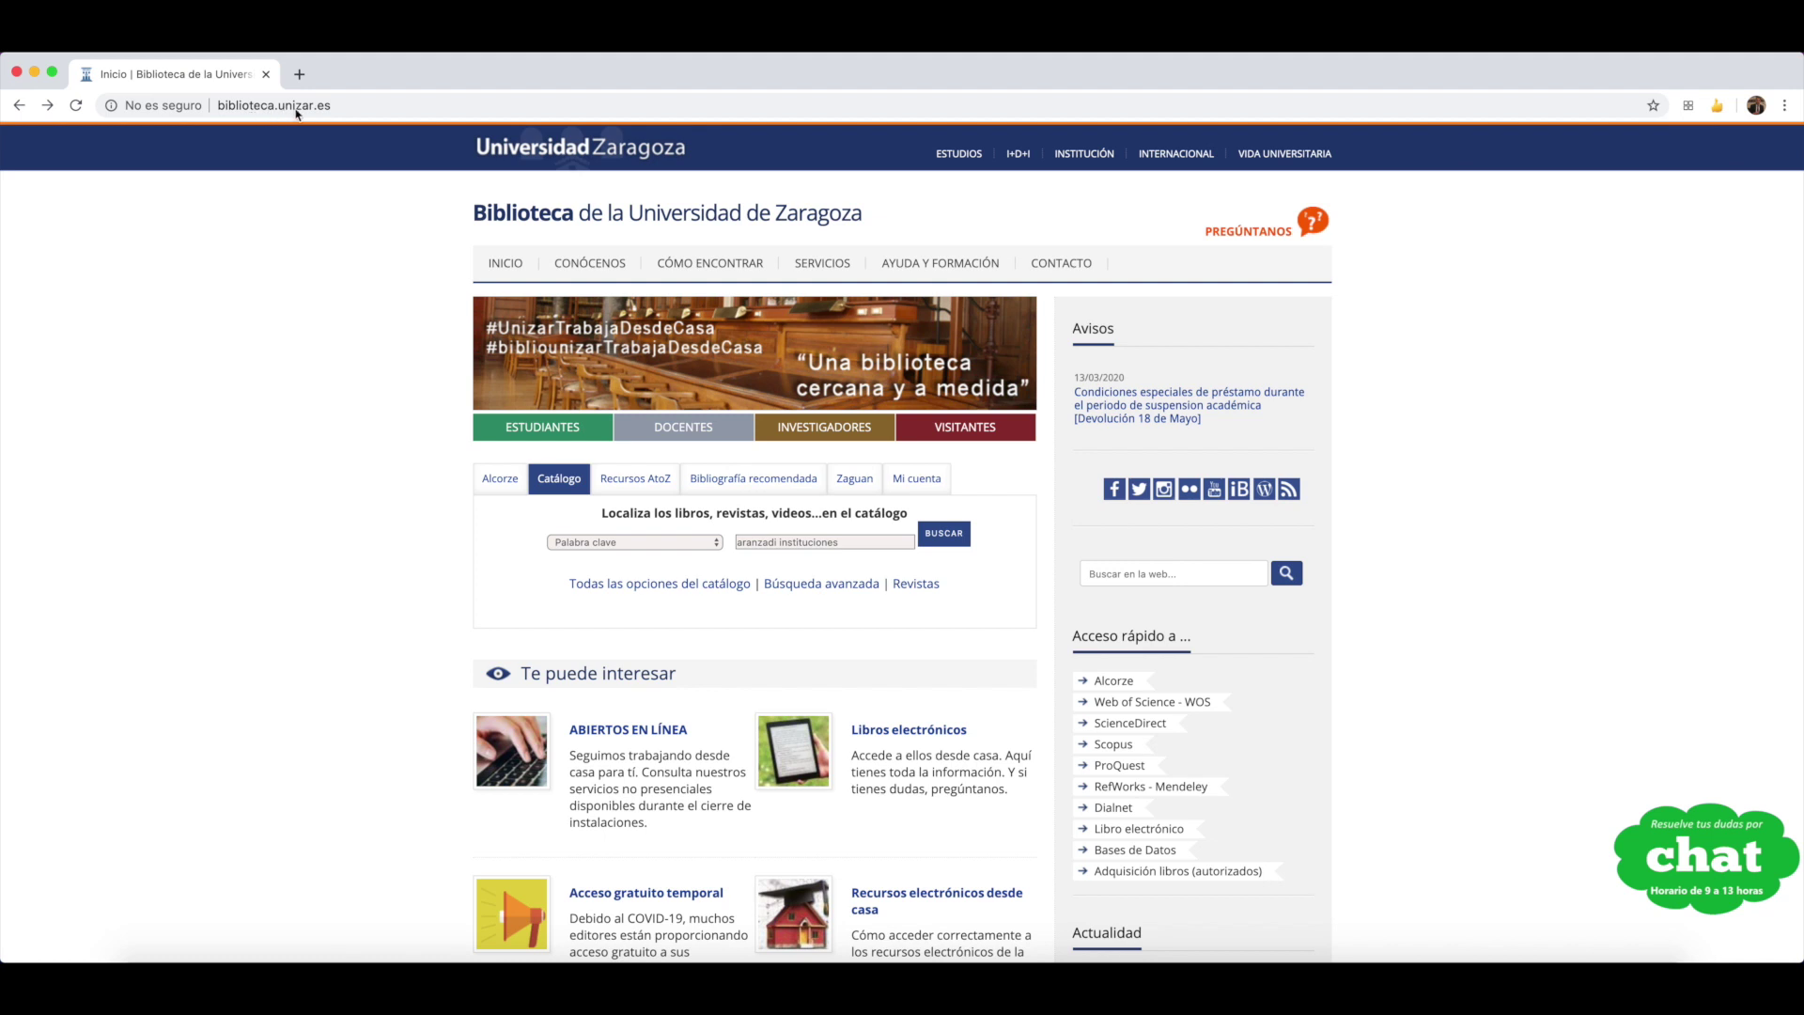
# Search the Universidad de Zaragoza library catalogue by keyword for "aranzadi instituciones" and open the Aranzadi Instituciones [Recurso electrónico] record.
pyautogui.click(567, 485)
pyautogui.click(850, 543)
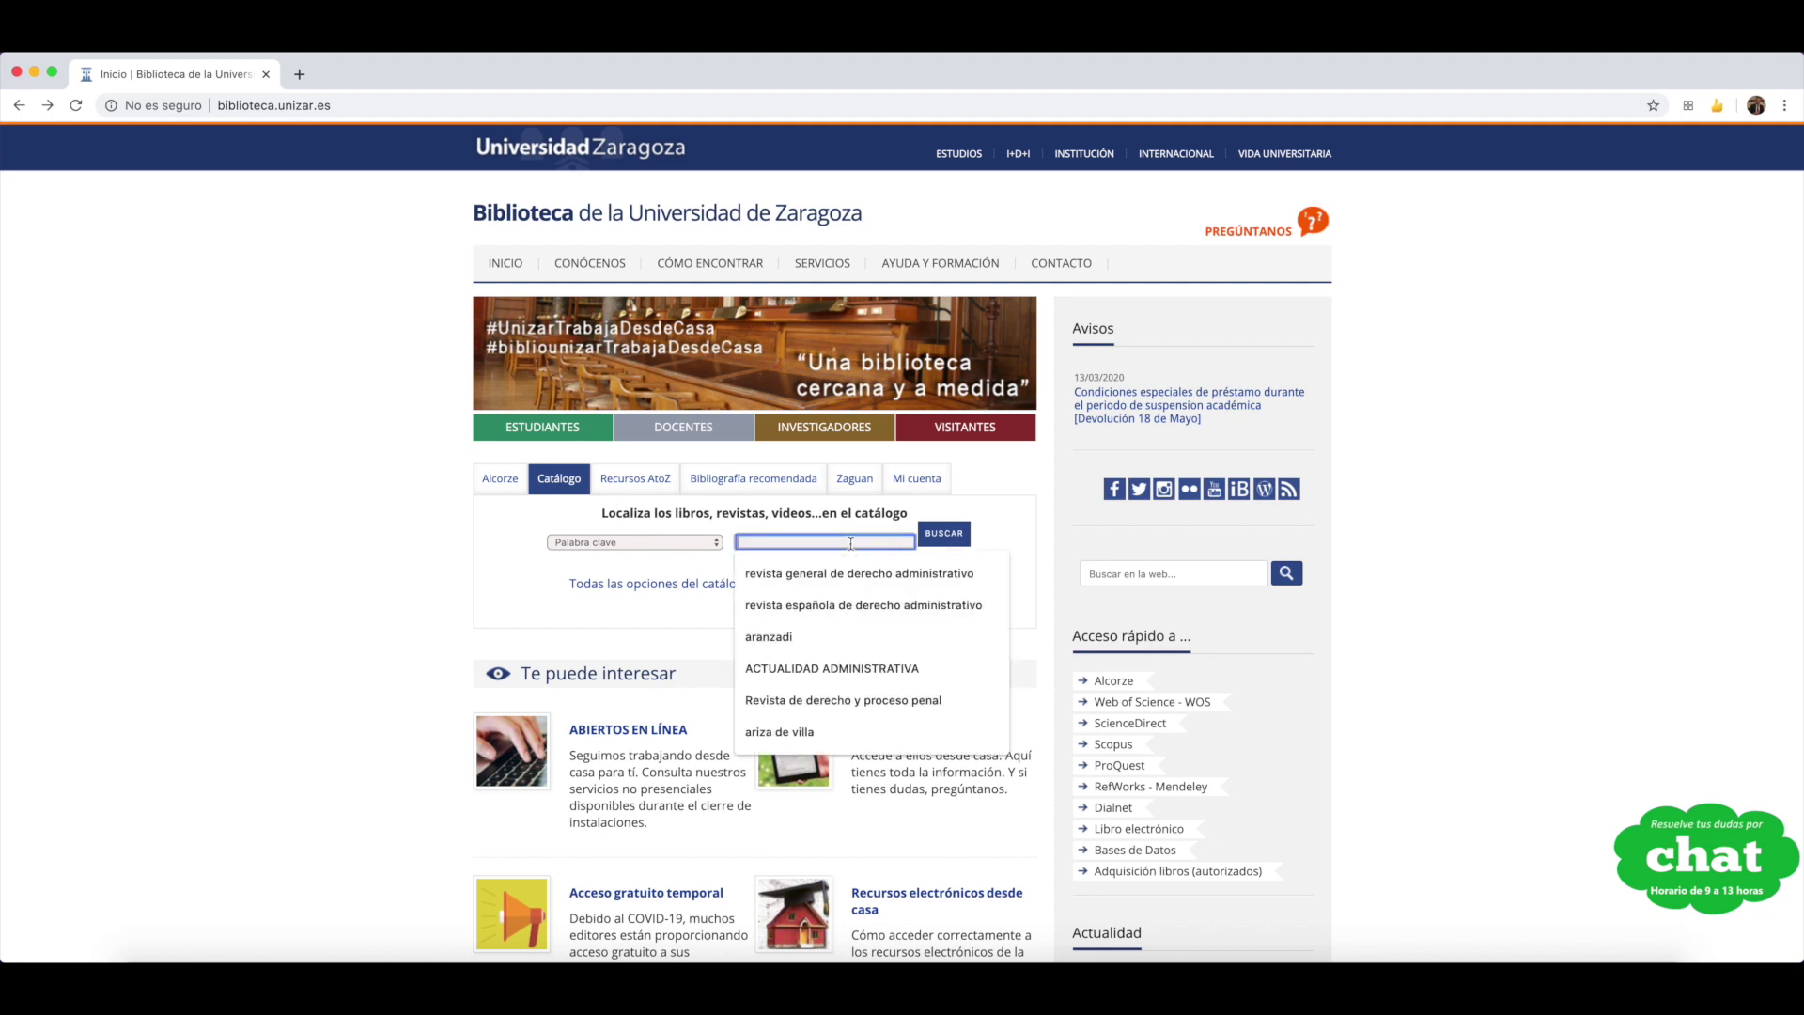
pyautogui.write('aran')
pyautogui.press('Down')
pyautogui.press('Down')
pyautogui.press('Return')
pyautogui.click(958, 539)
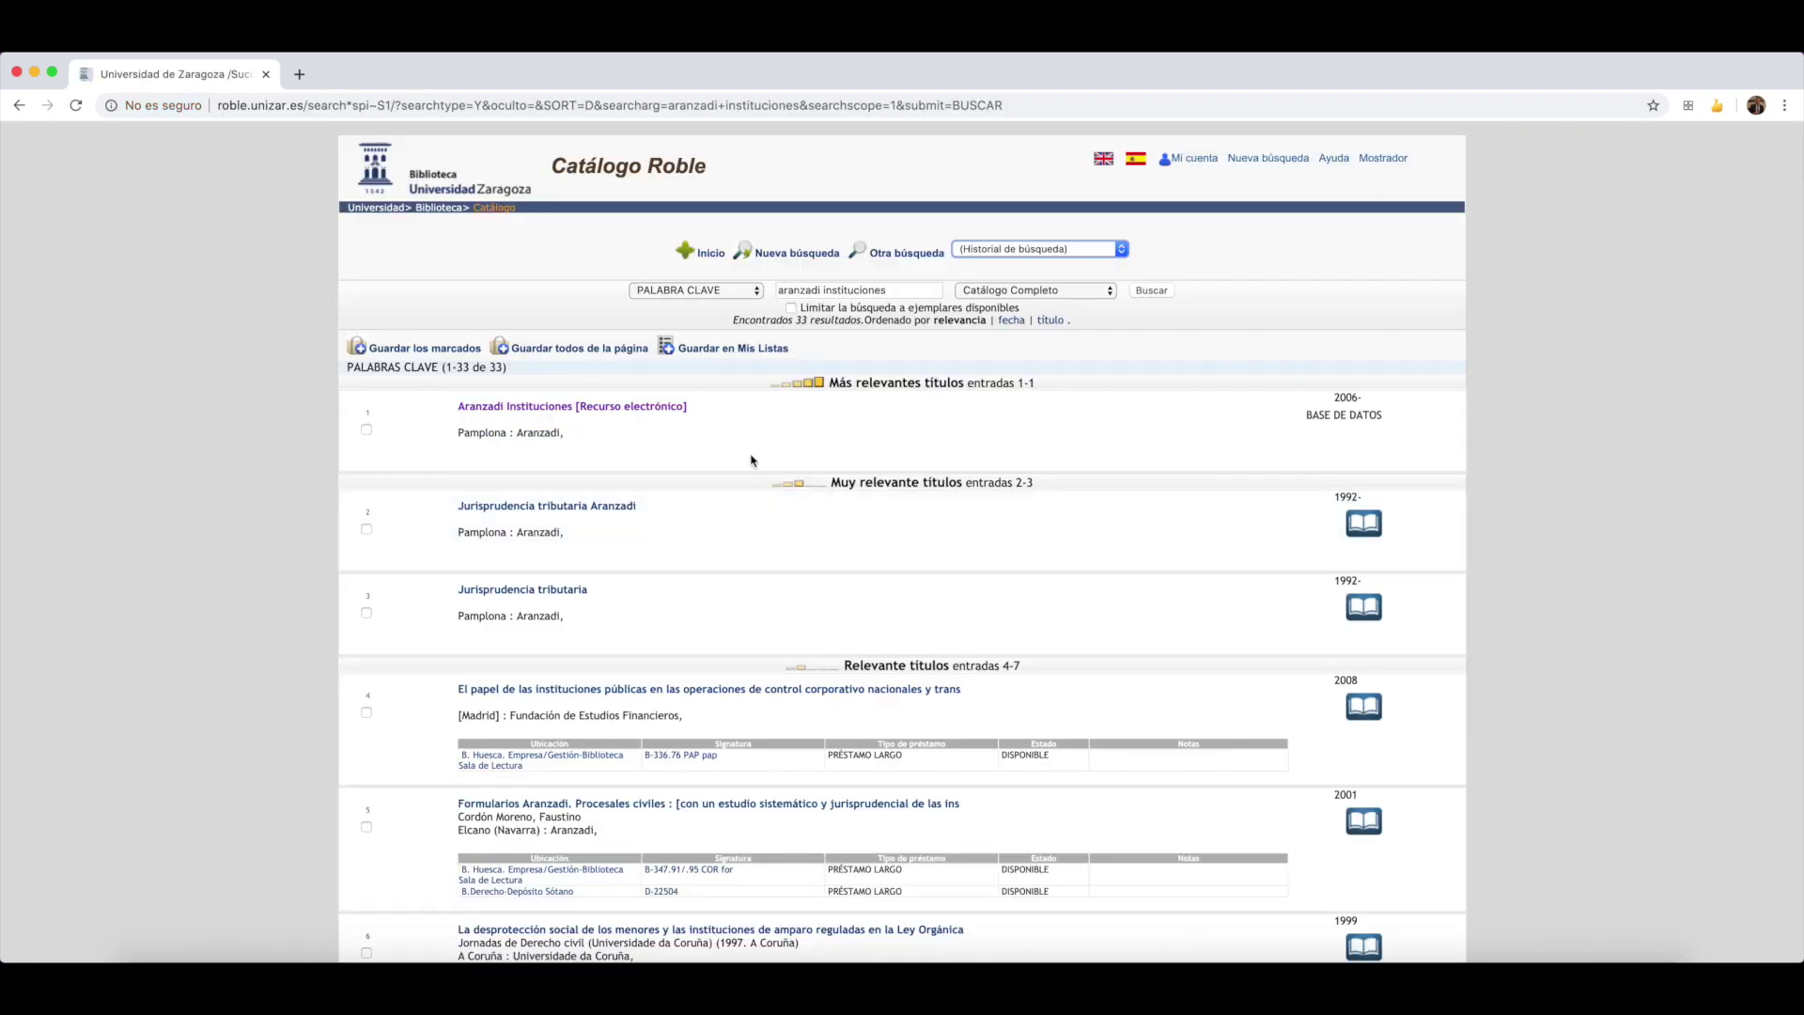
pyautogui.click(682, 408)
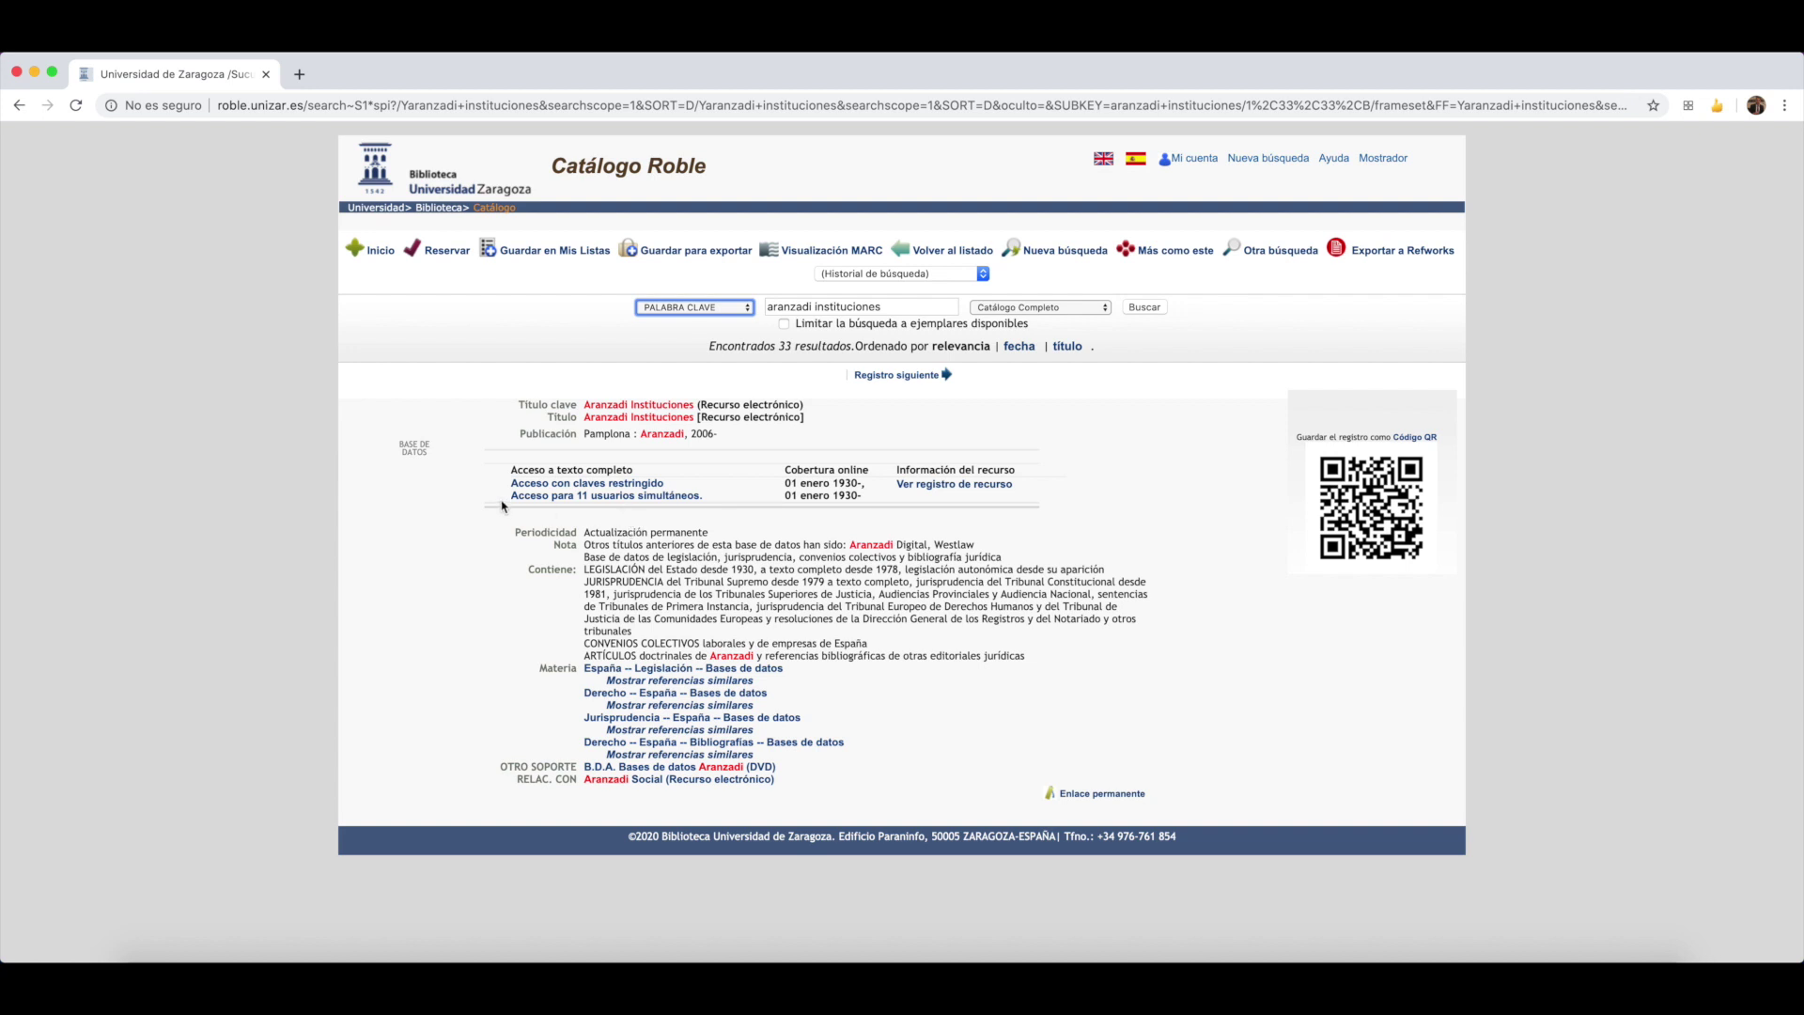
# Open the record's full-text access for 11 simultaneous users, continue to Aranzadi Instituciones (Aranzadi Digital) and sign in through classic access.
pyautogui.click(629, 495)
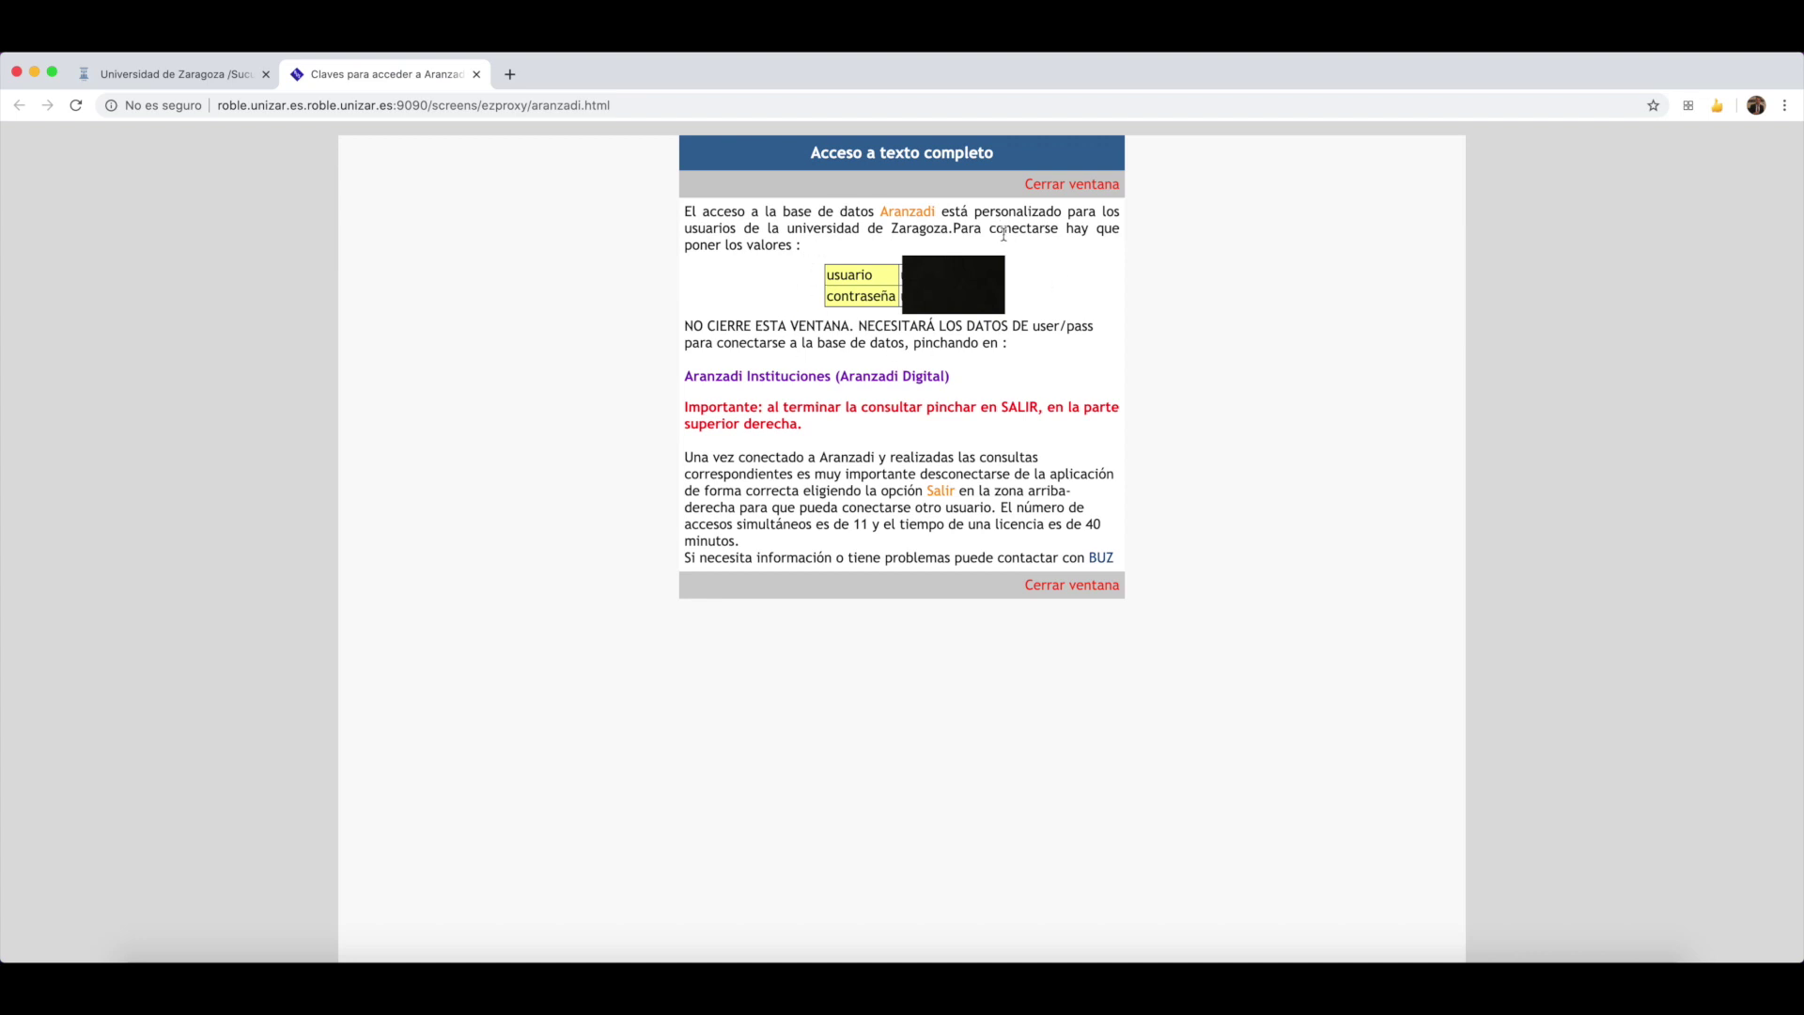
pyautogui.click(906, 376)
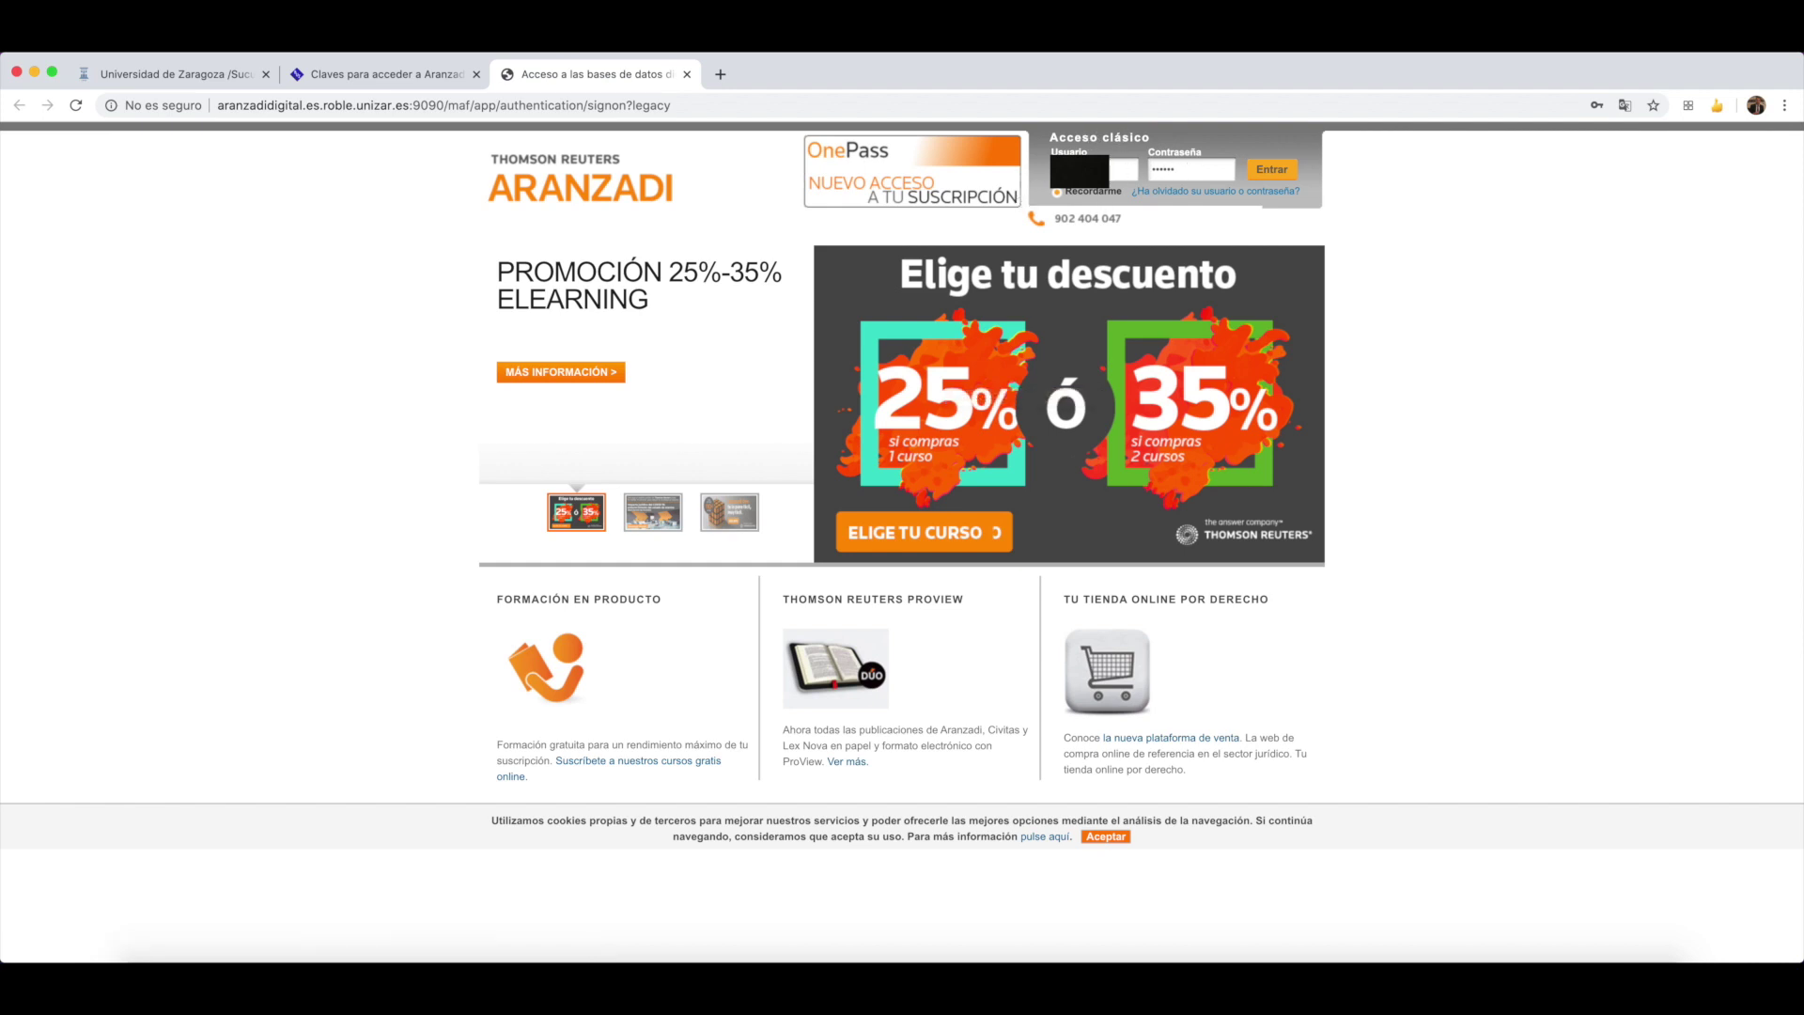
pyautogui.click(1270, 179)
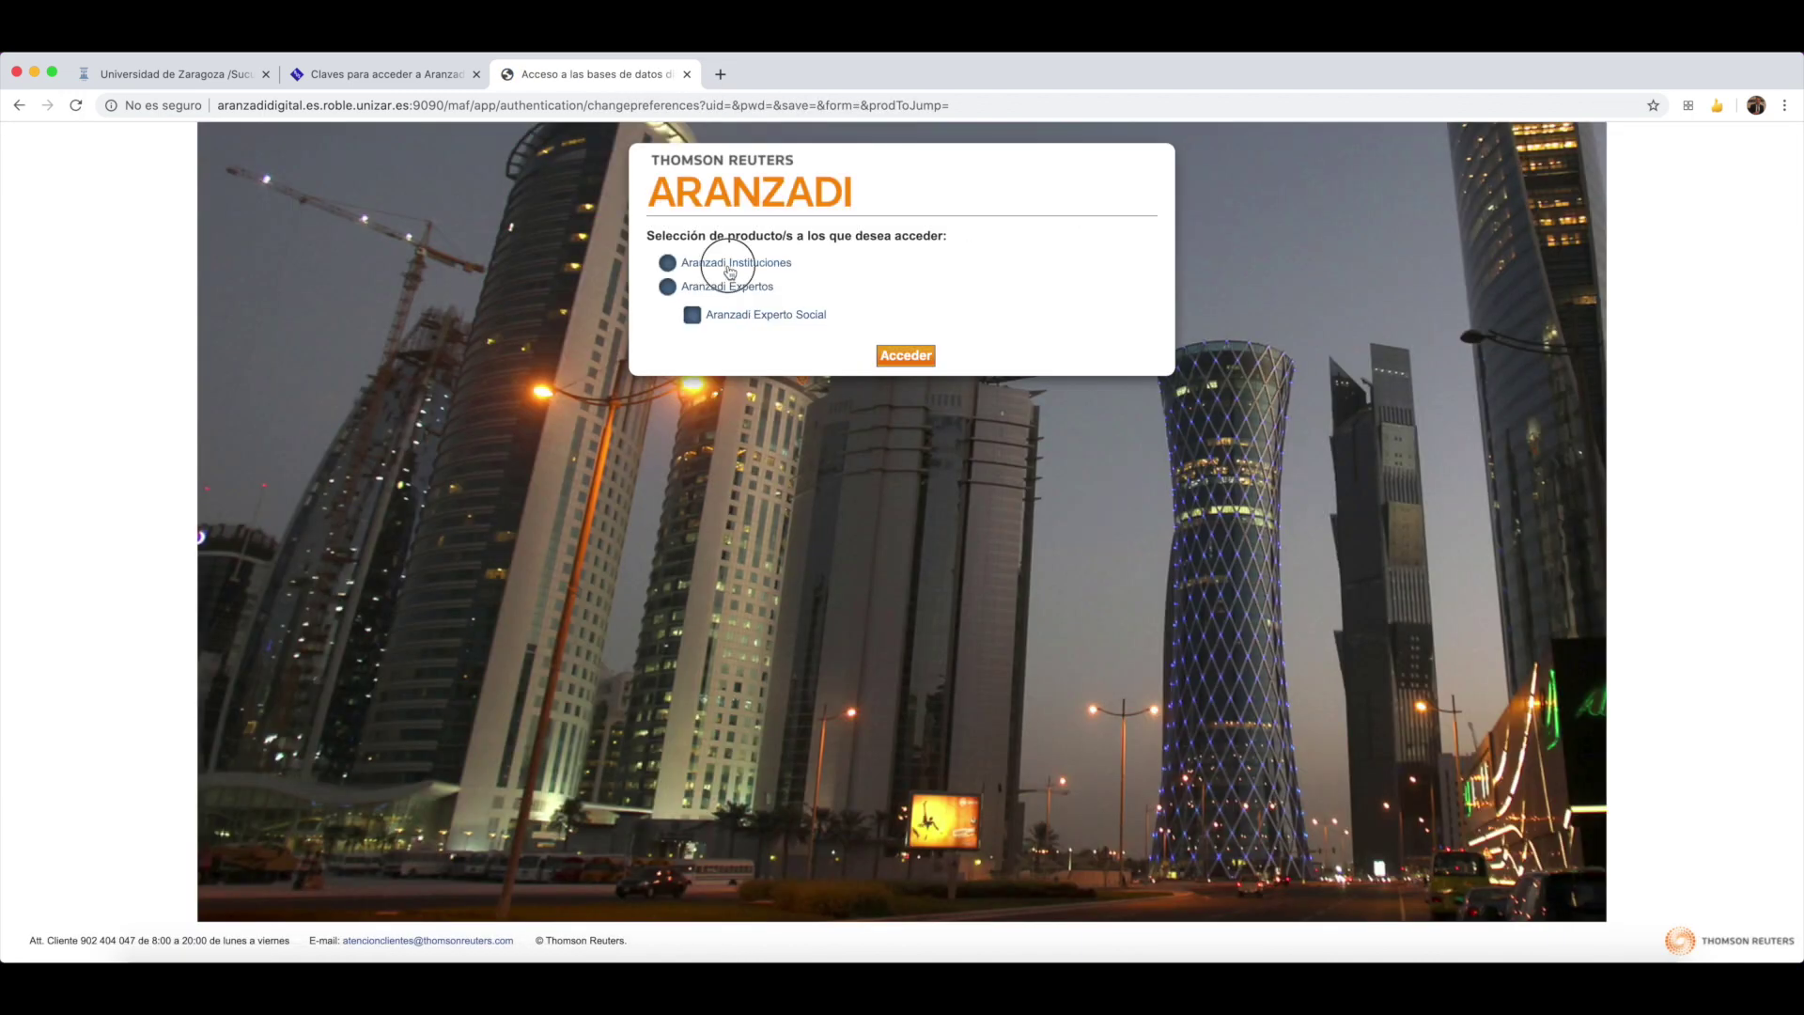
# Choose Aranzadi Instituciones as the product to access and open its Jurisprudencia search form.
pyautogui.click(729, 268)
pyautogui.click(900, 324)
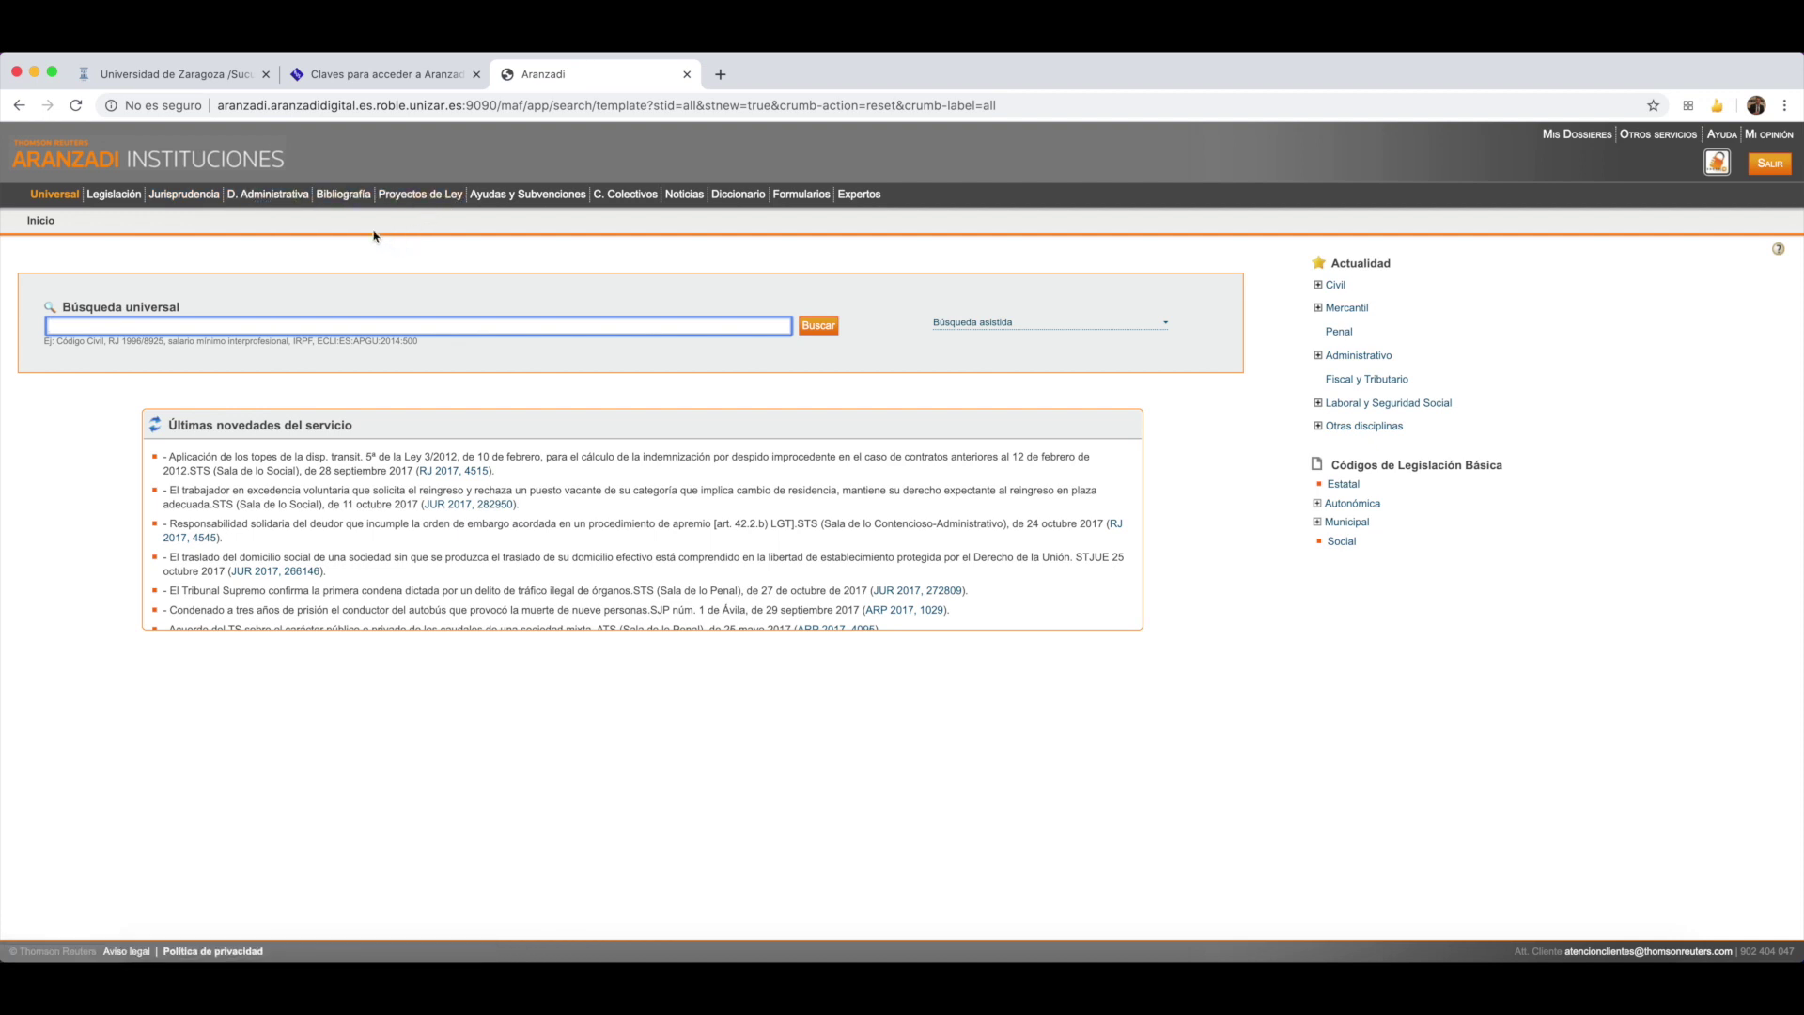
pyautogui.click(199, 202)
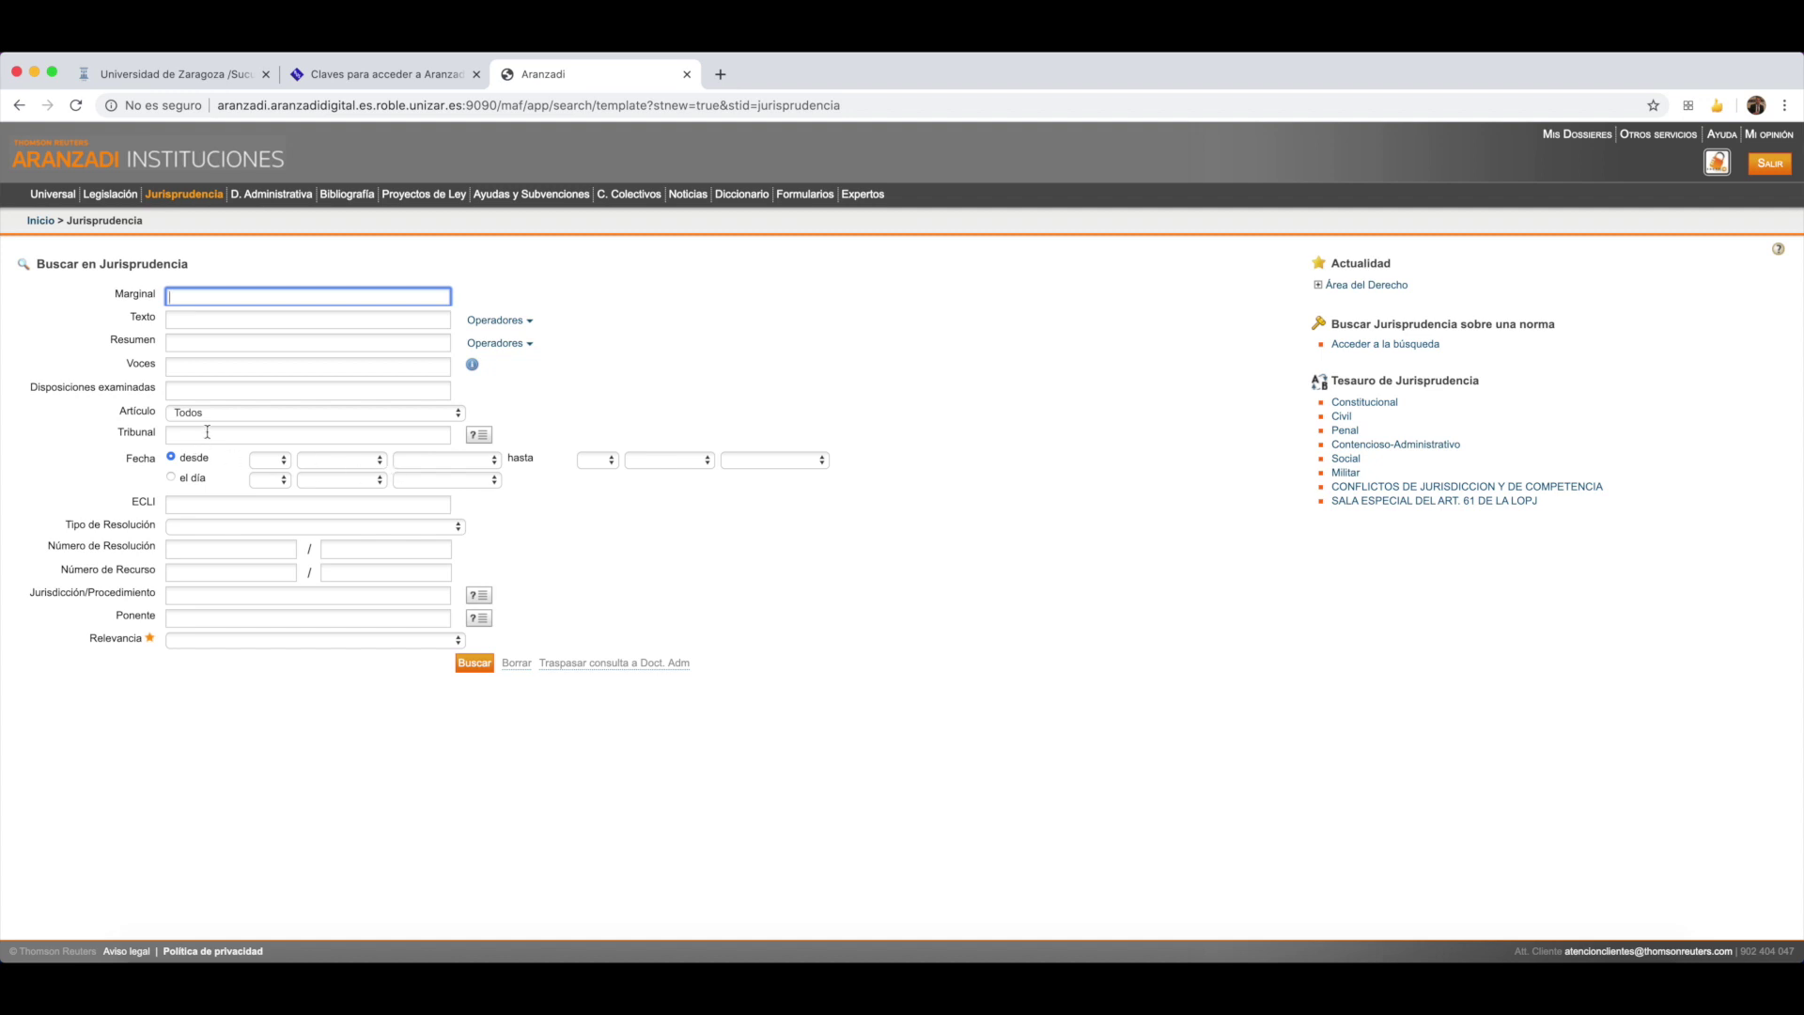
# Examine the options offered for Tribunal, Tipo de Resolución, Jurisdicción/Procedimiento and Relevancia in the Jurisprudencia form, without choosing any.
pyautogui.click(487, 442)
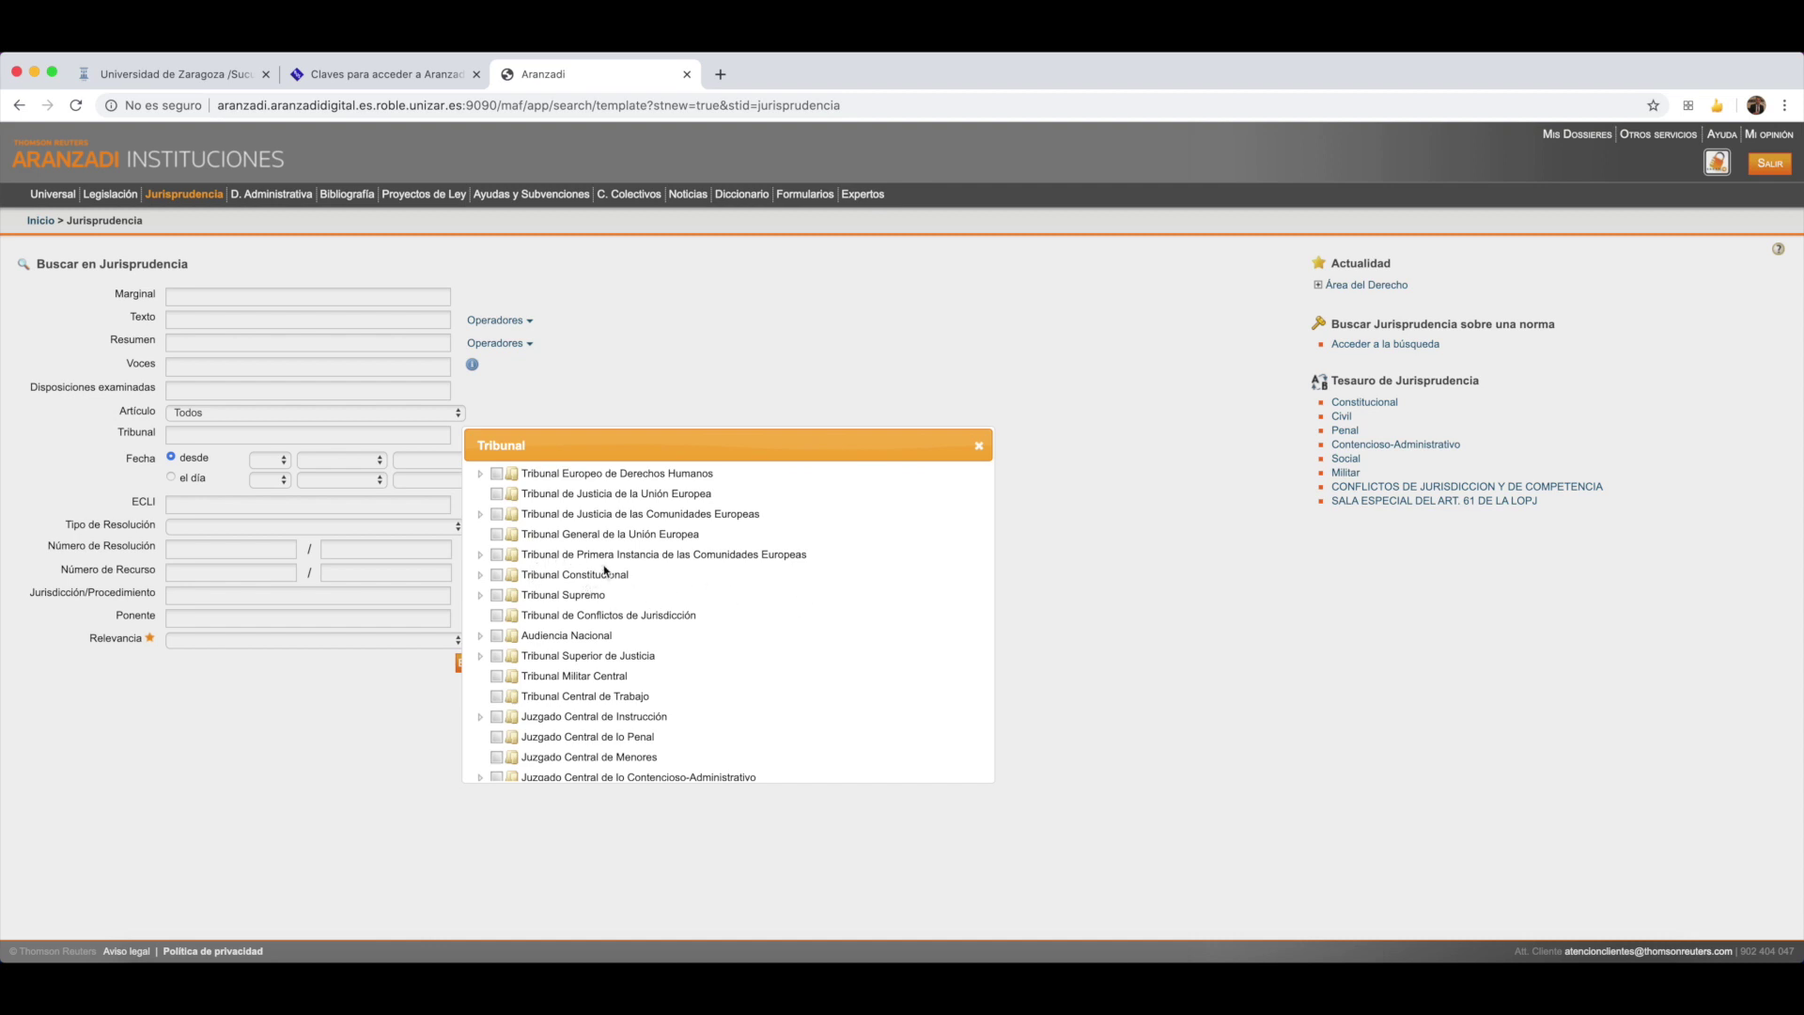
pyautogui.click(979, 446)
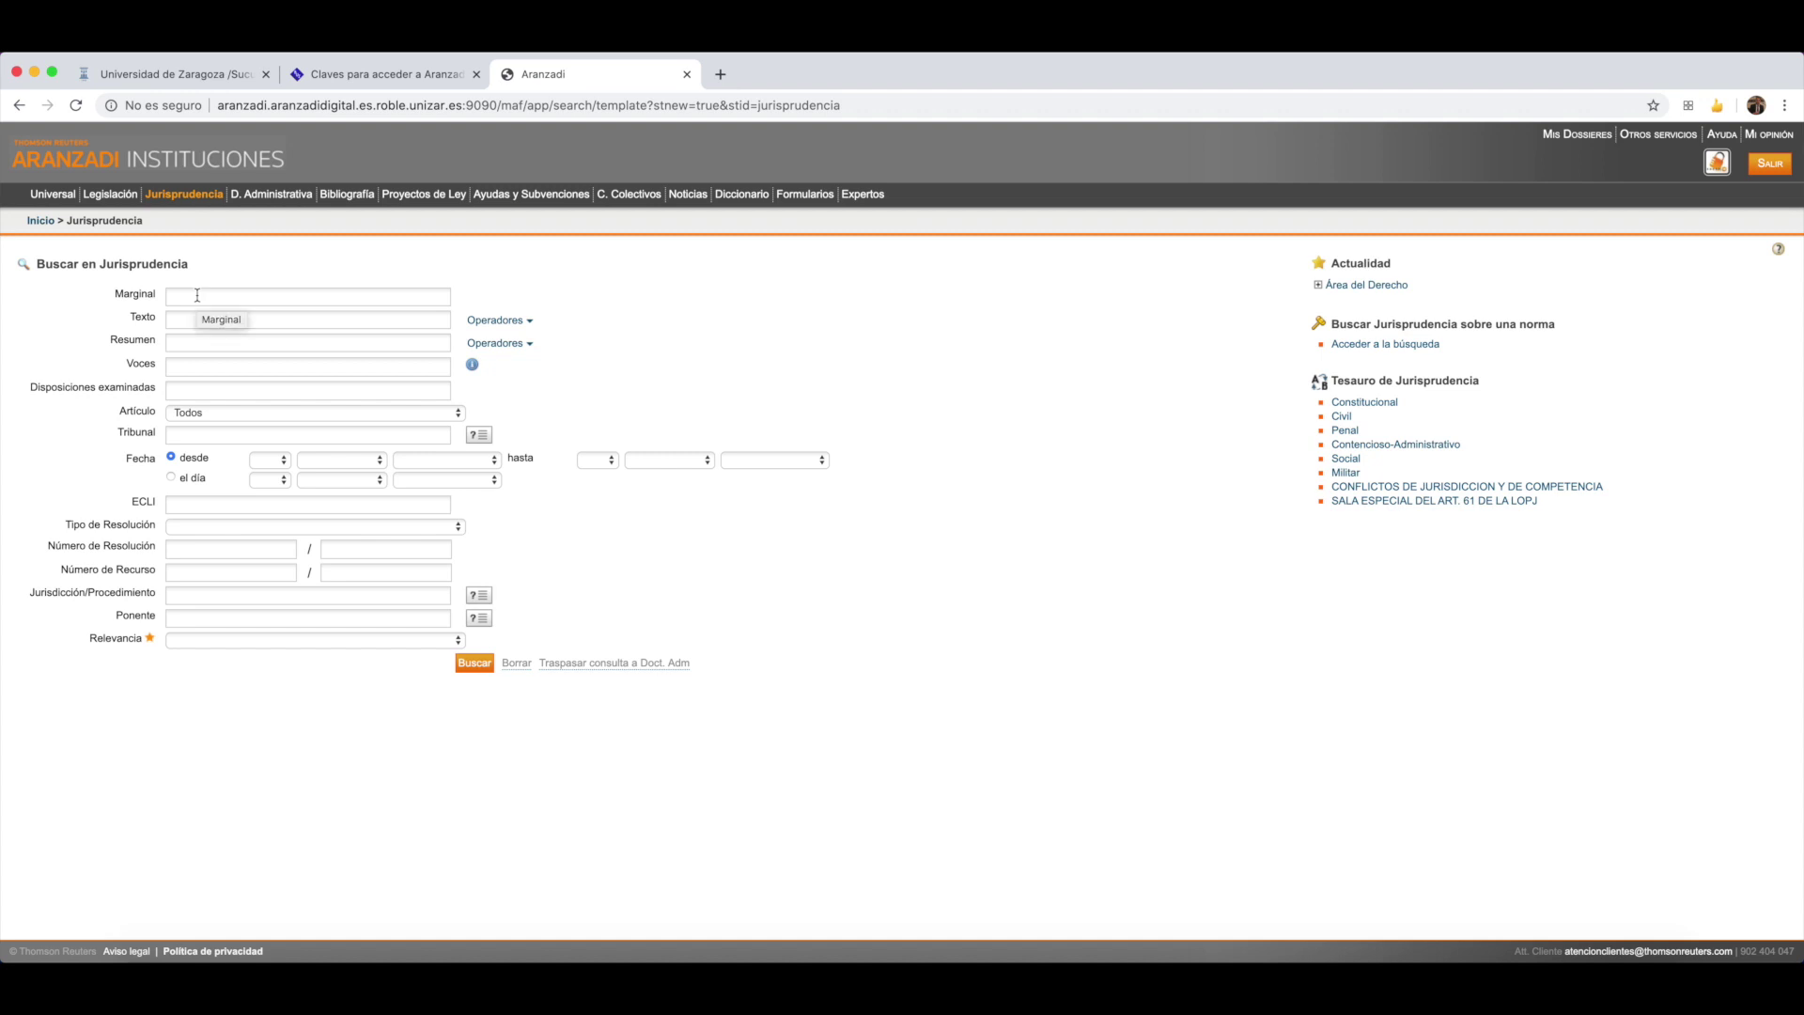
pyautogui.click(156, 503)
pyautogui.click(220, 527)
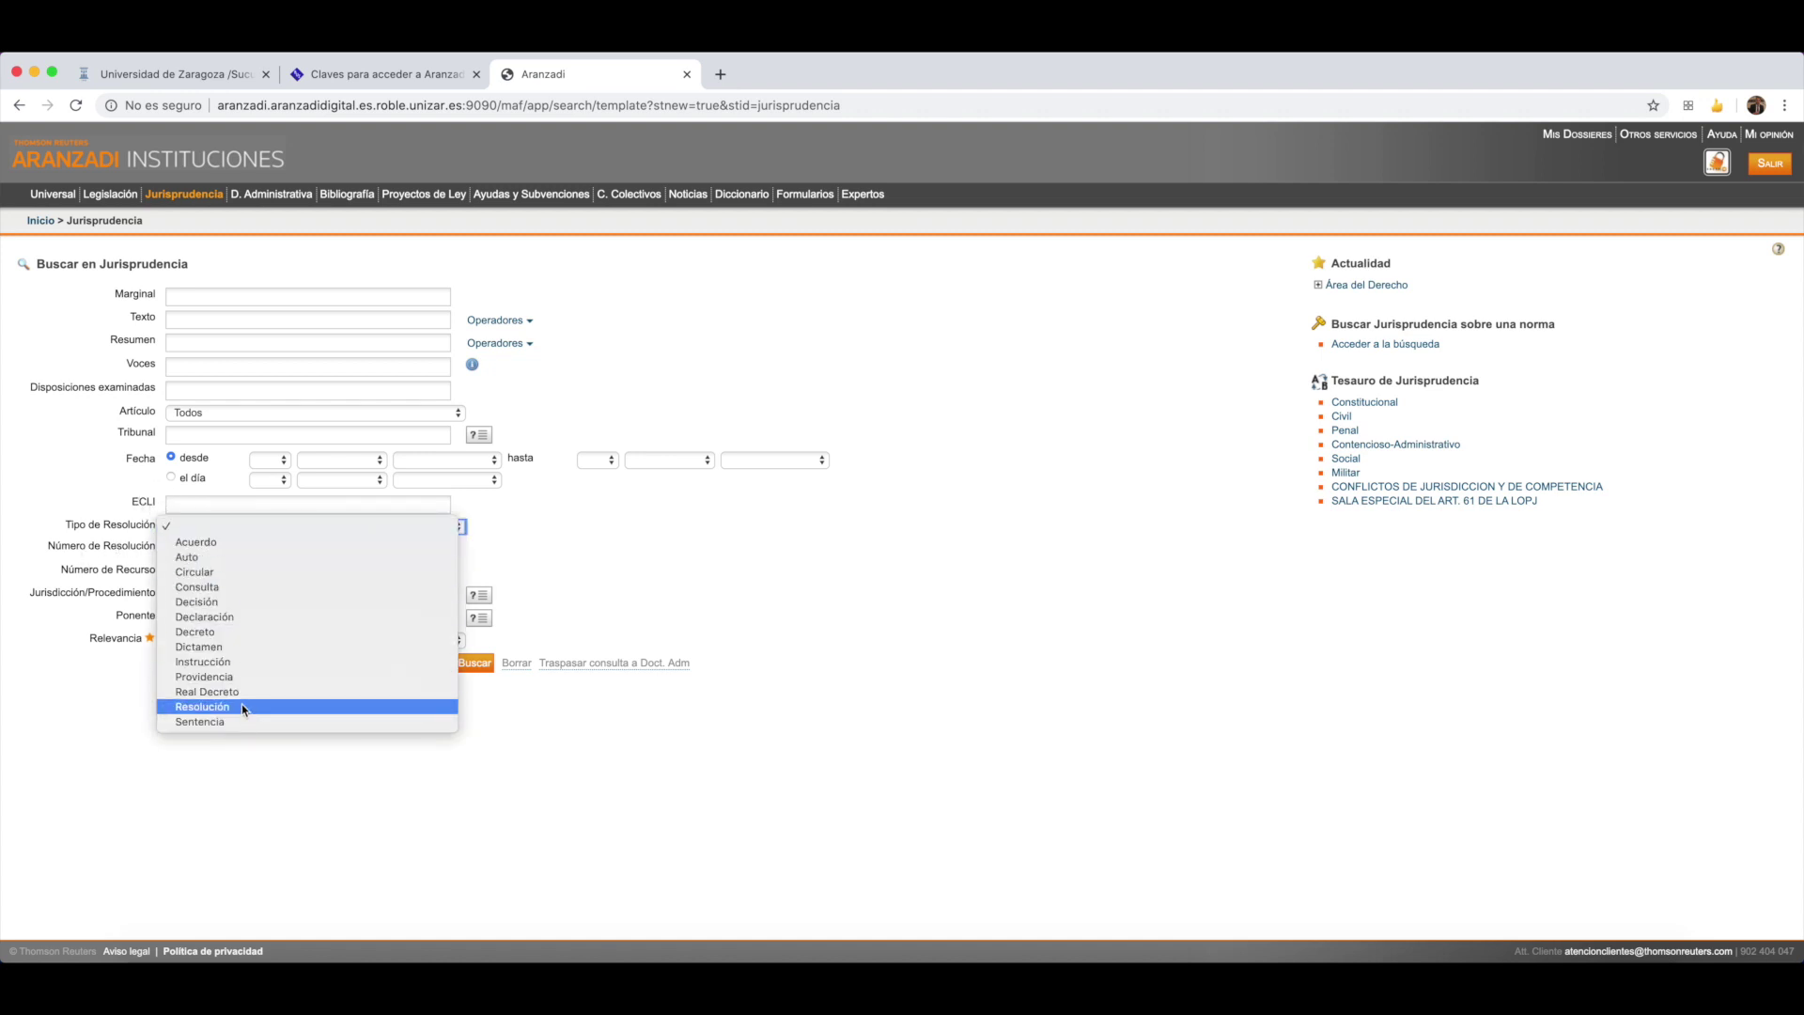
pyautogui.click(558, 537)
pyautogui.click(109, 545)
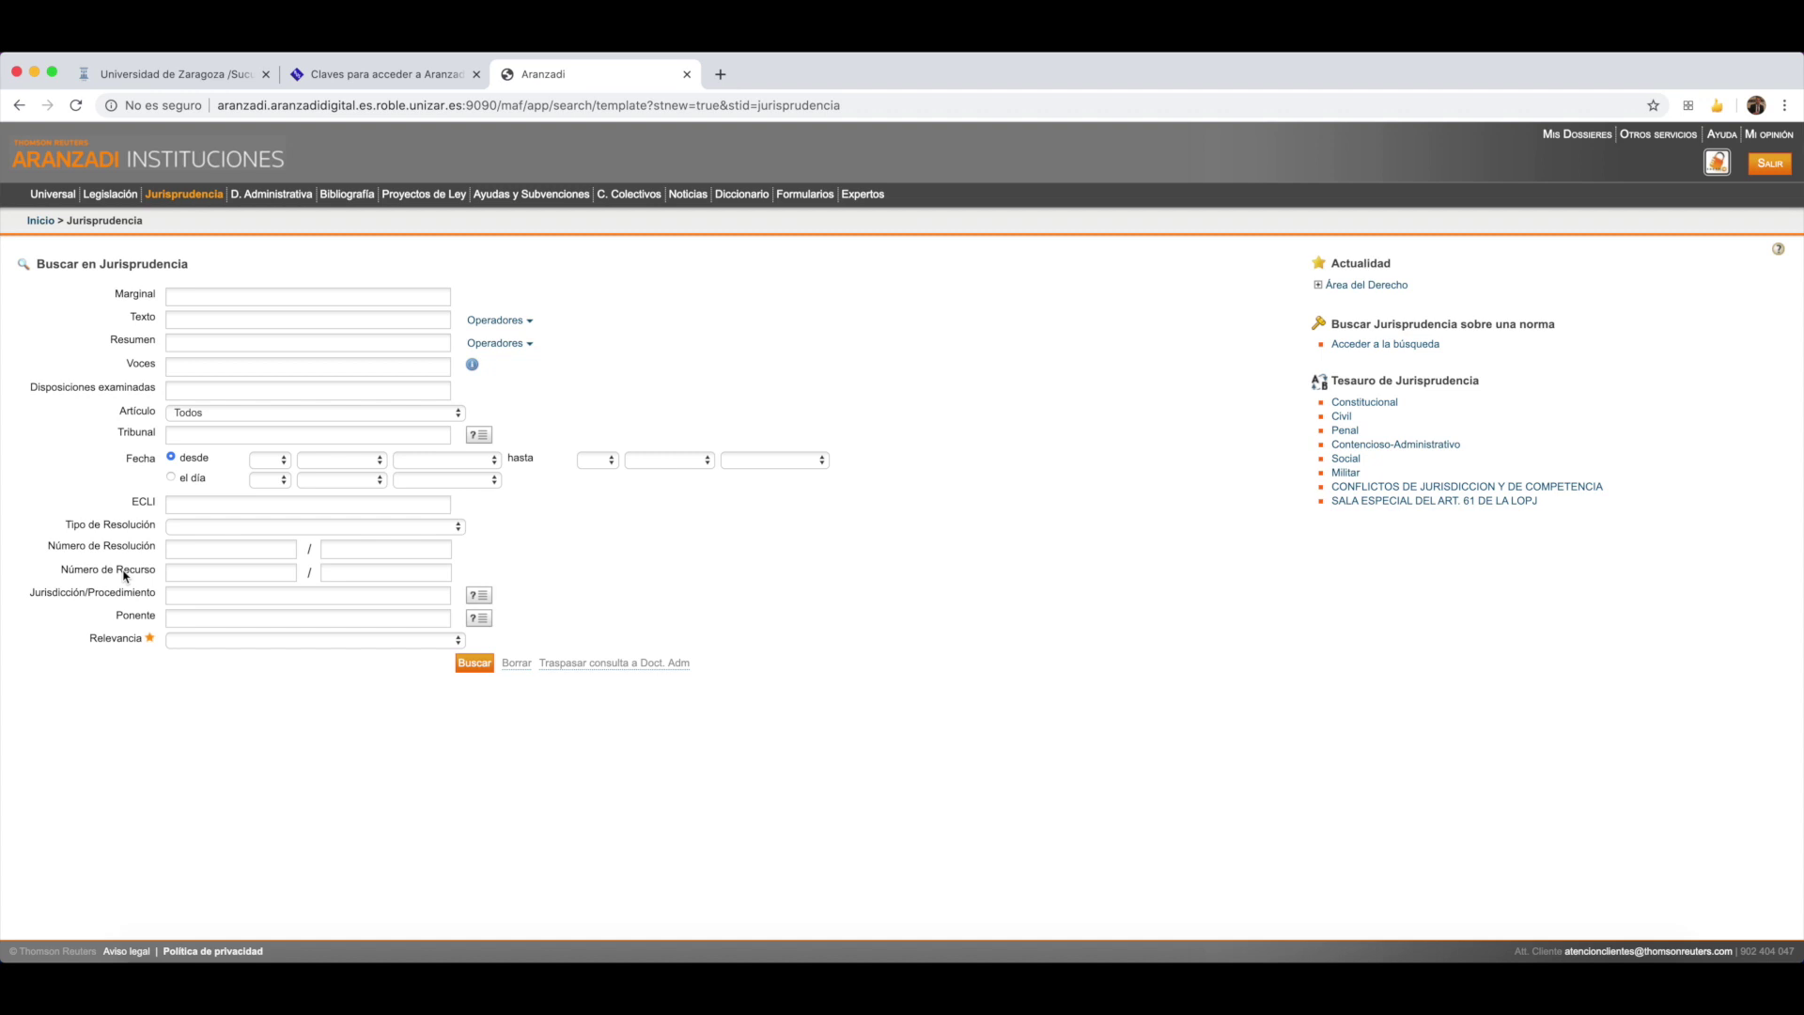
pyautogui.click(479, 596)
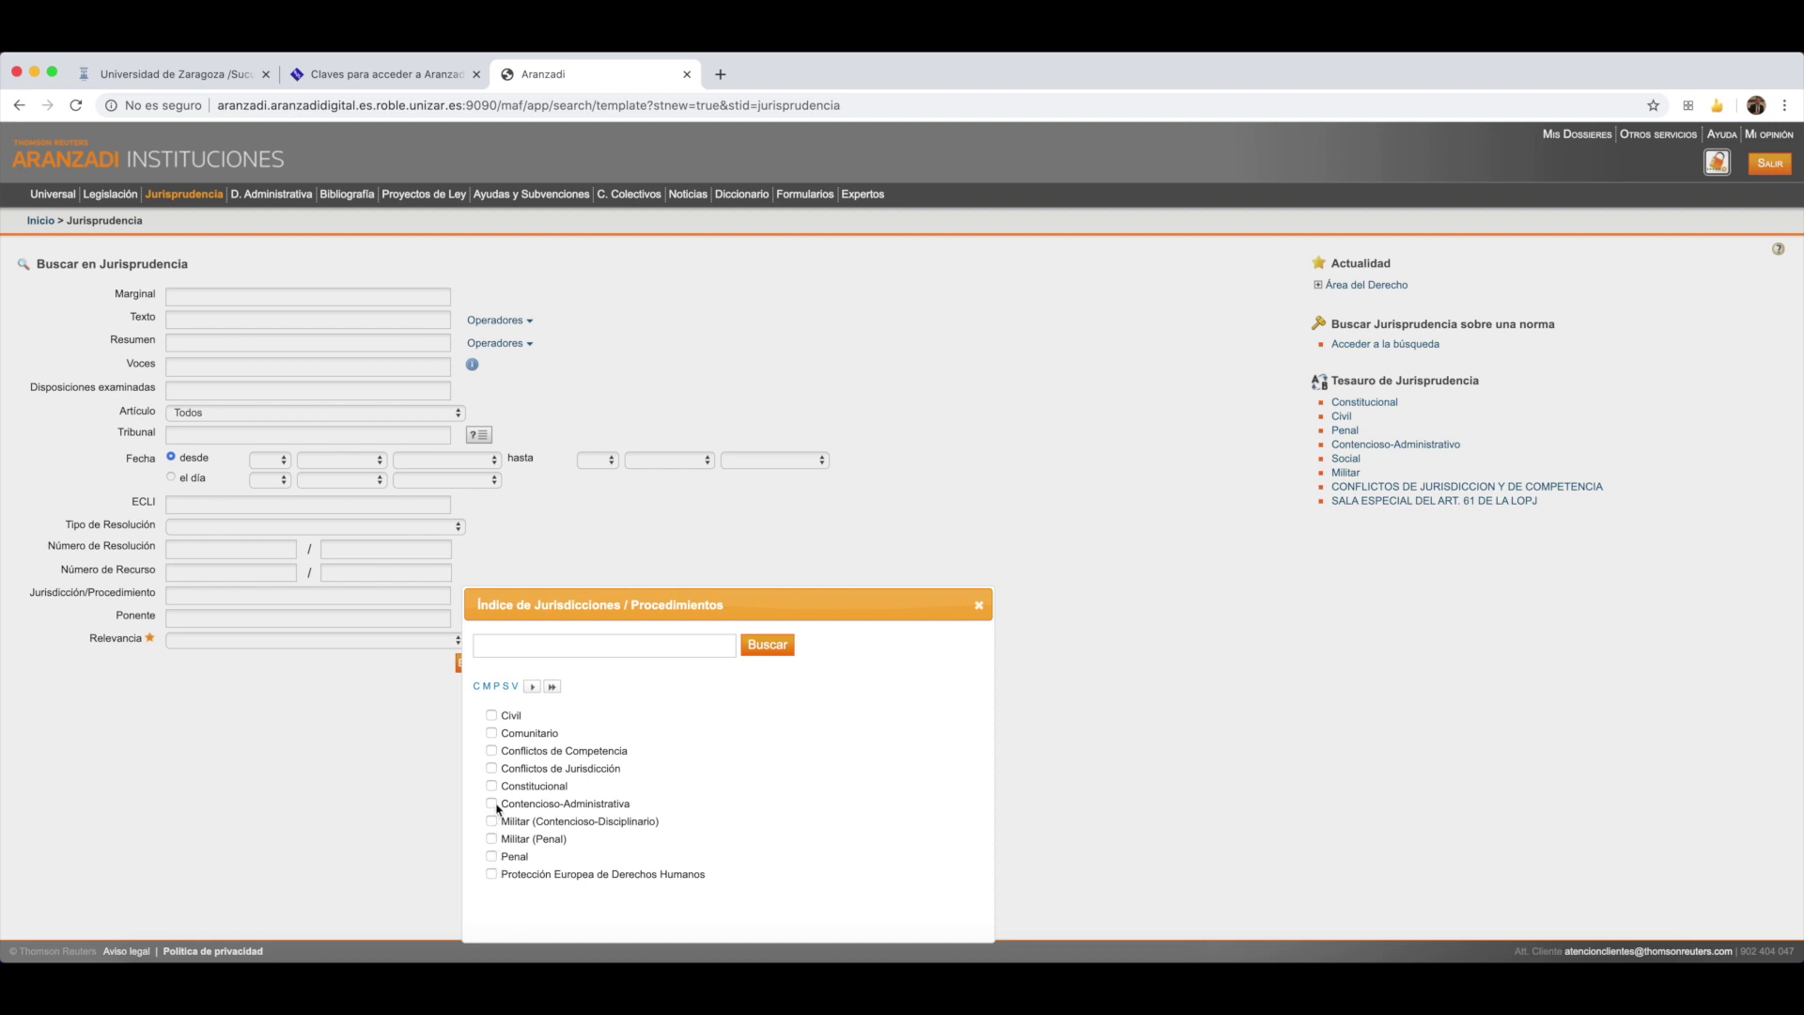
pyautogui.click(978, 604)
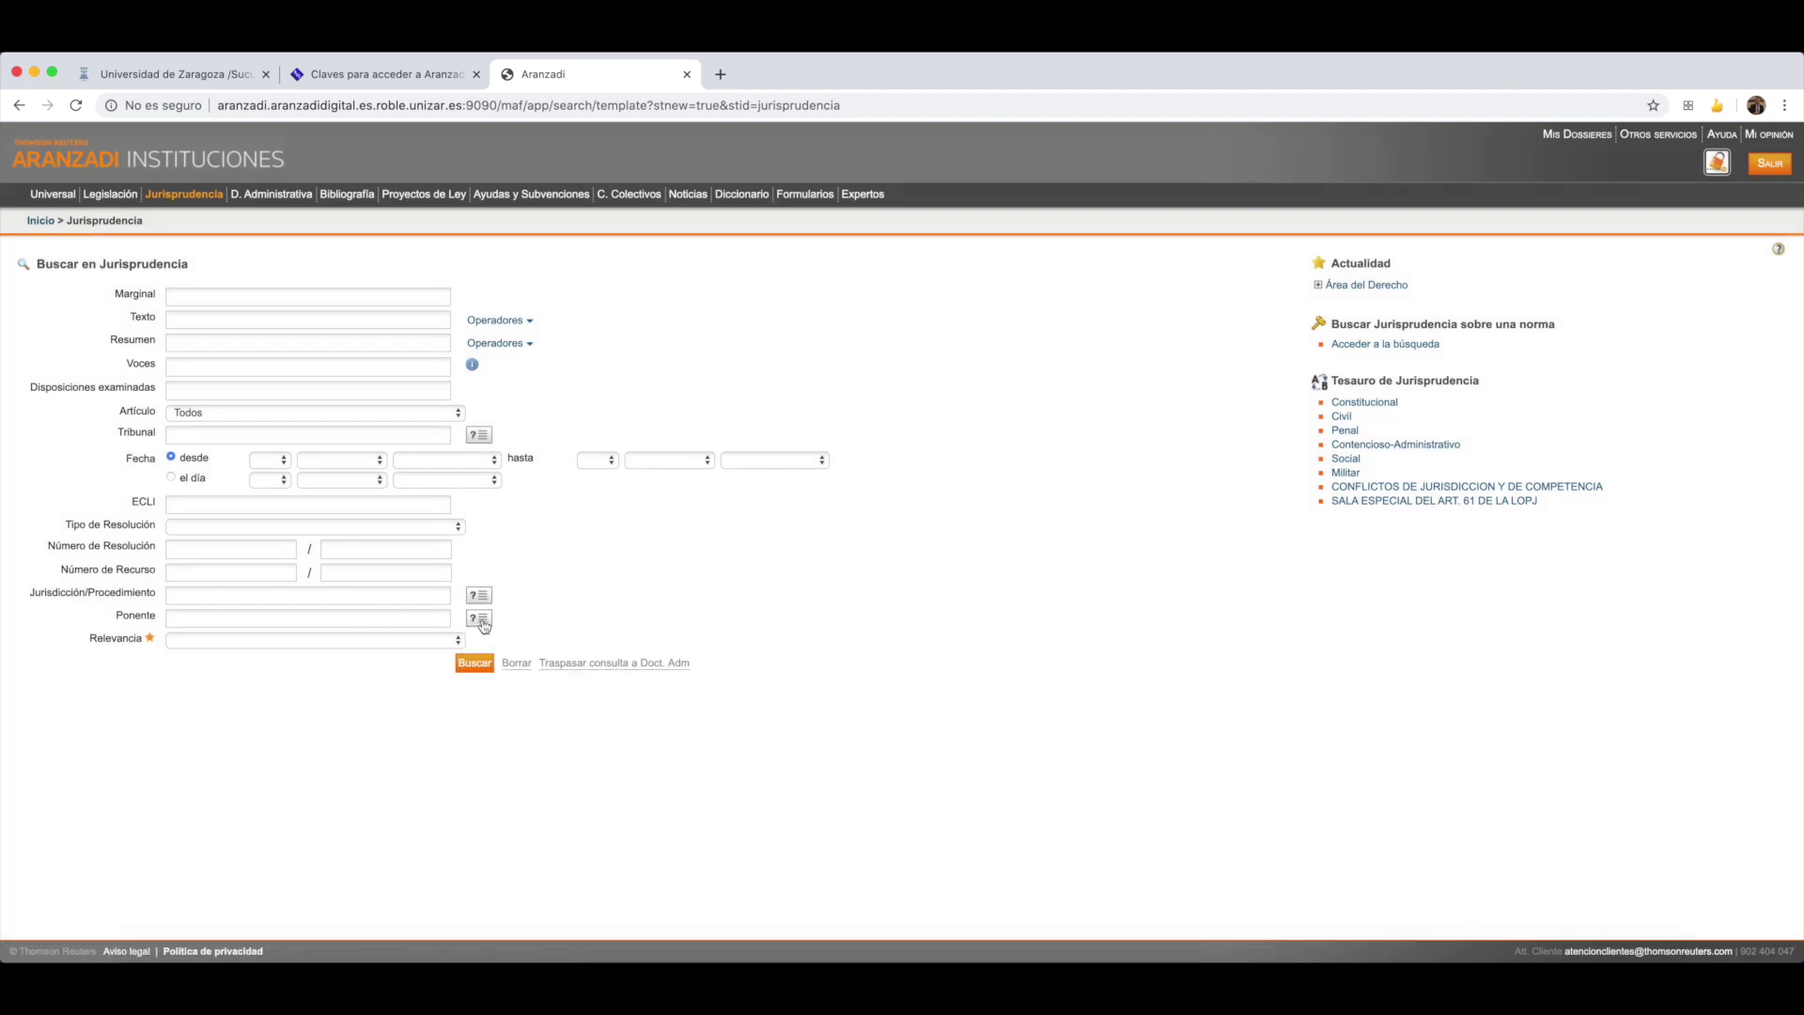
pyautogui.click(251, 641)
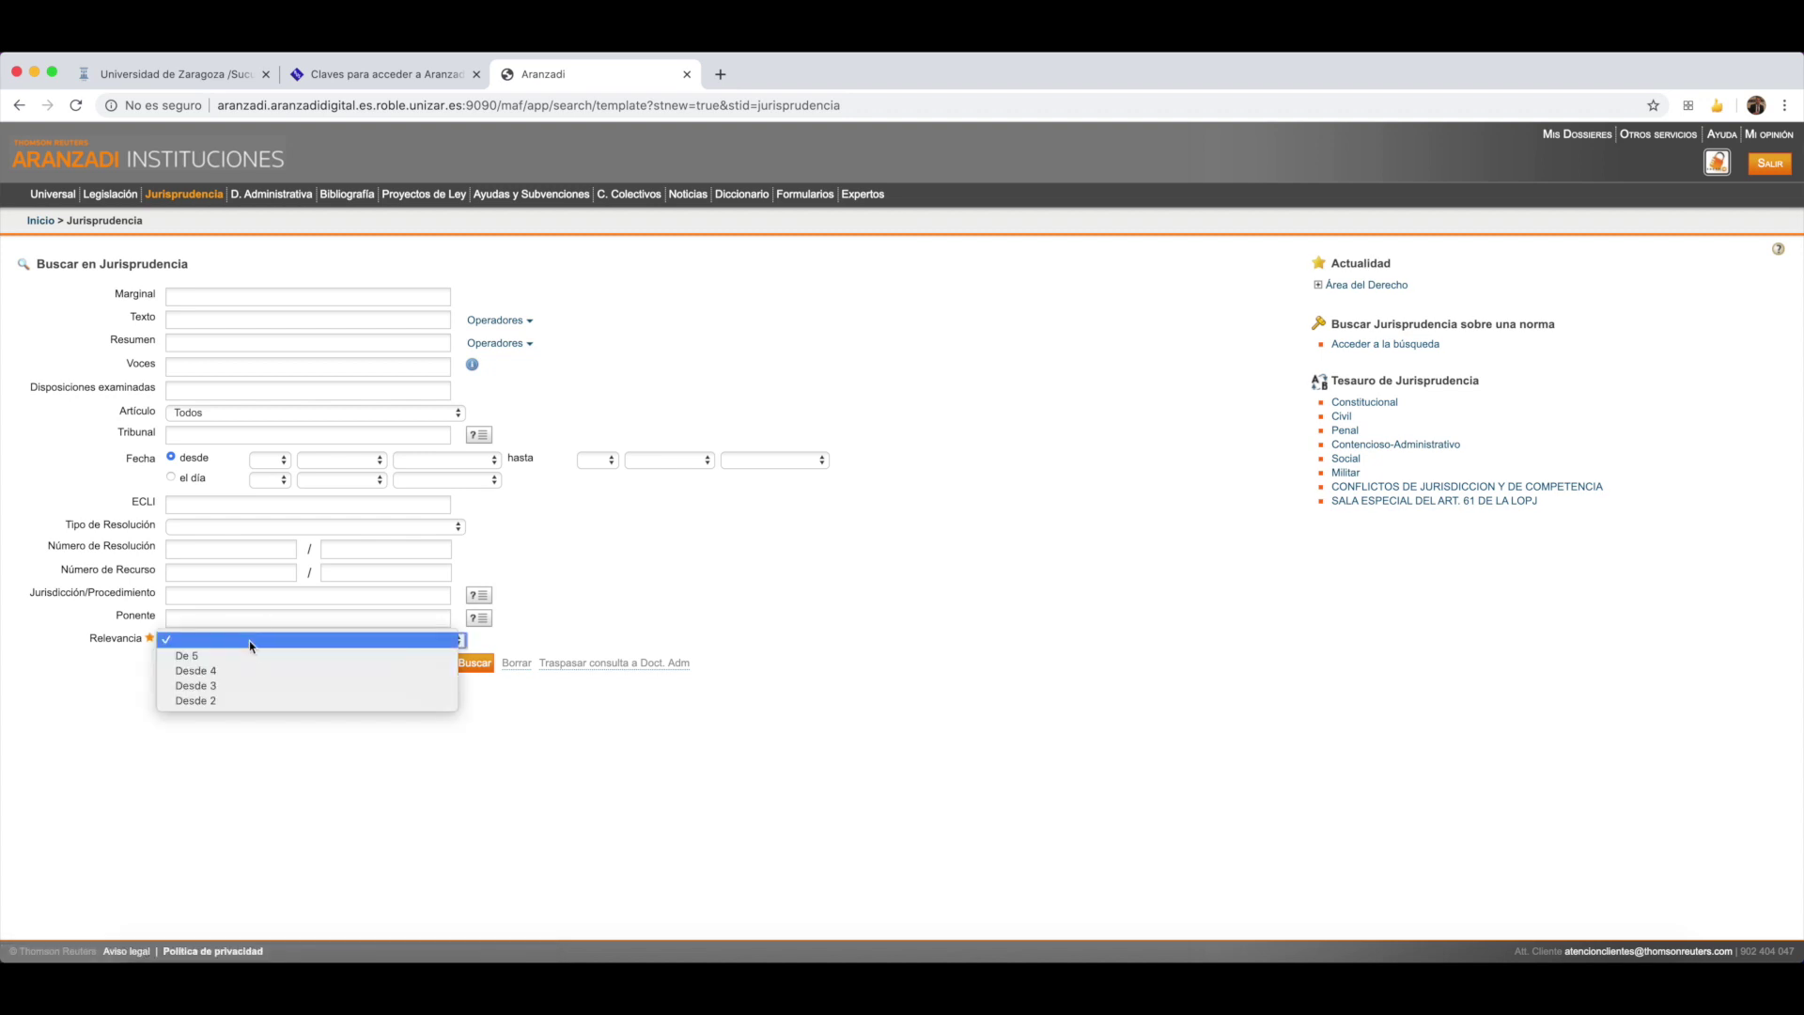
pyautogui.click(80, 645)
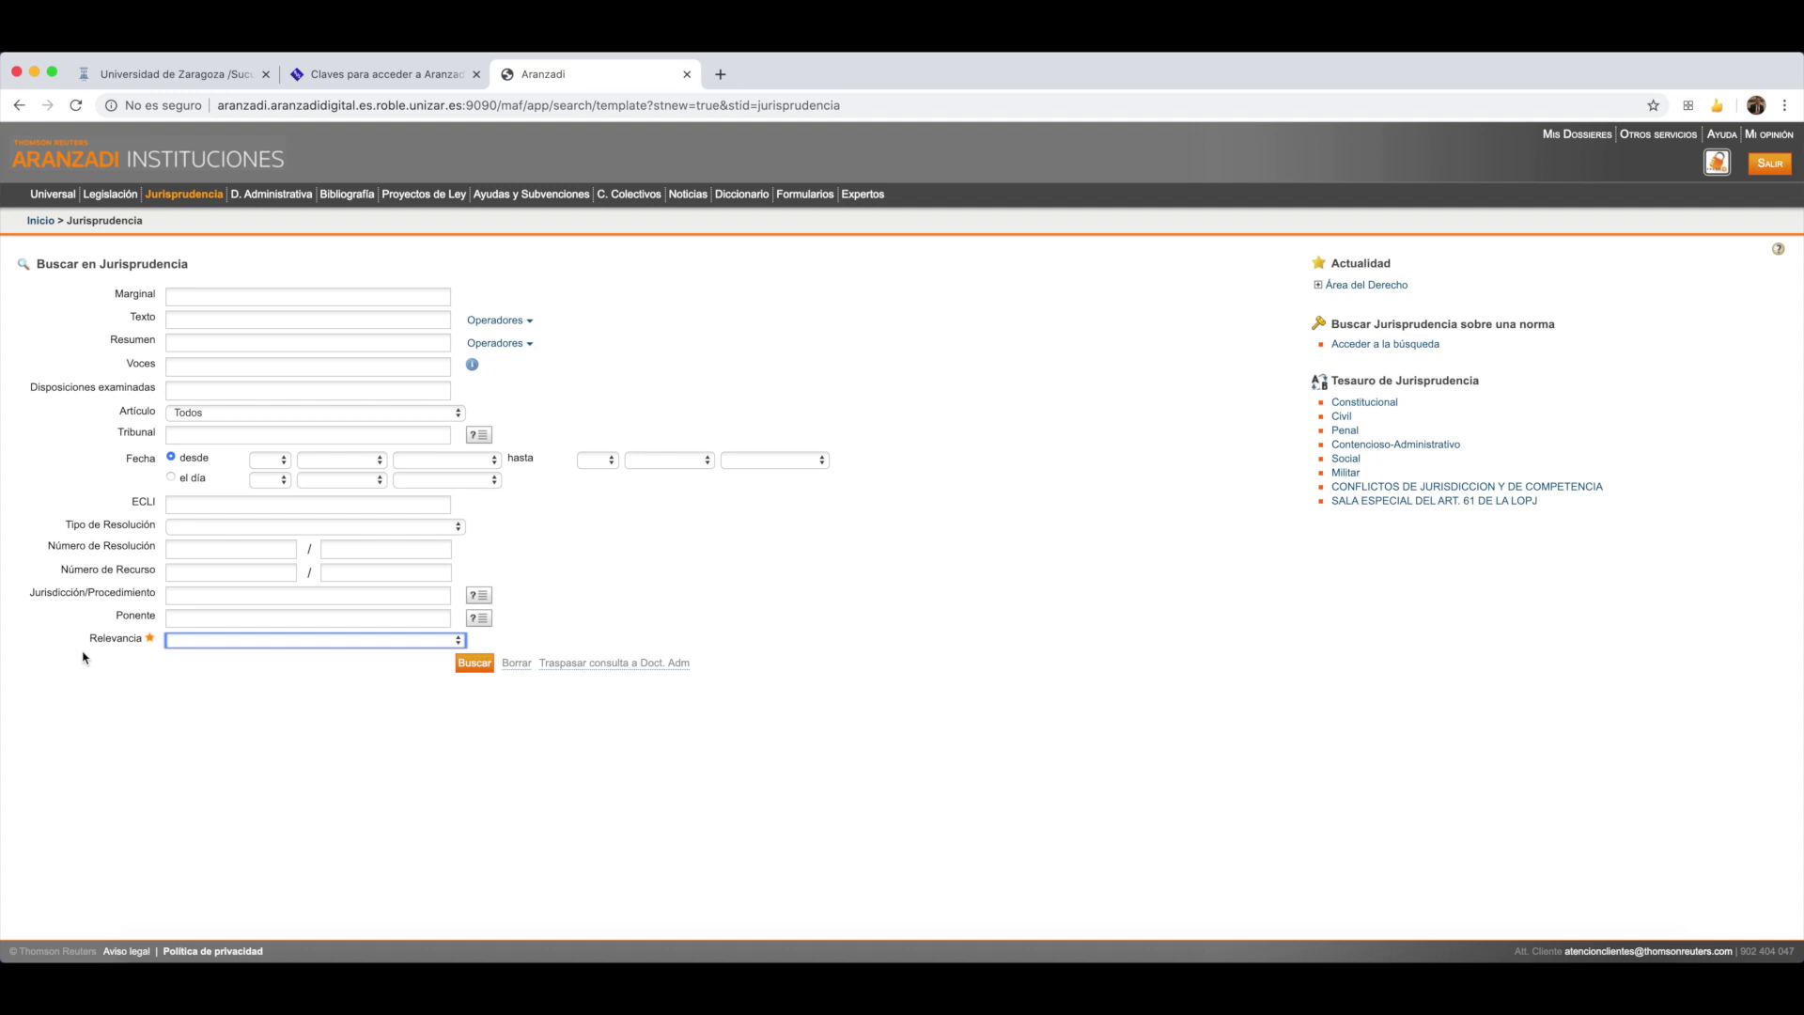
# Enter "bicicleta" as the Voces term and restrict the Tribunal to the Contencioso-Administrativo chamber of the Tribunal Supremo.
pyautogui.click(177, 367)
pyautogui.write('bicicleta')
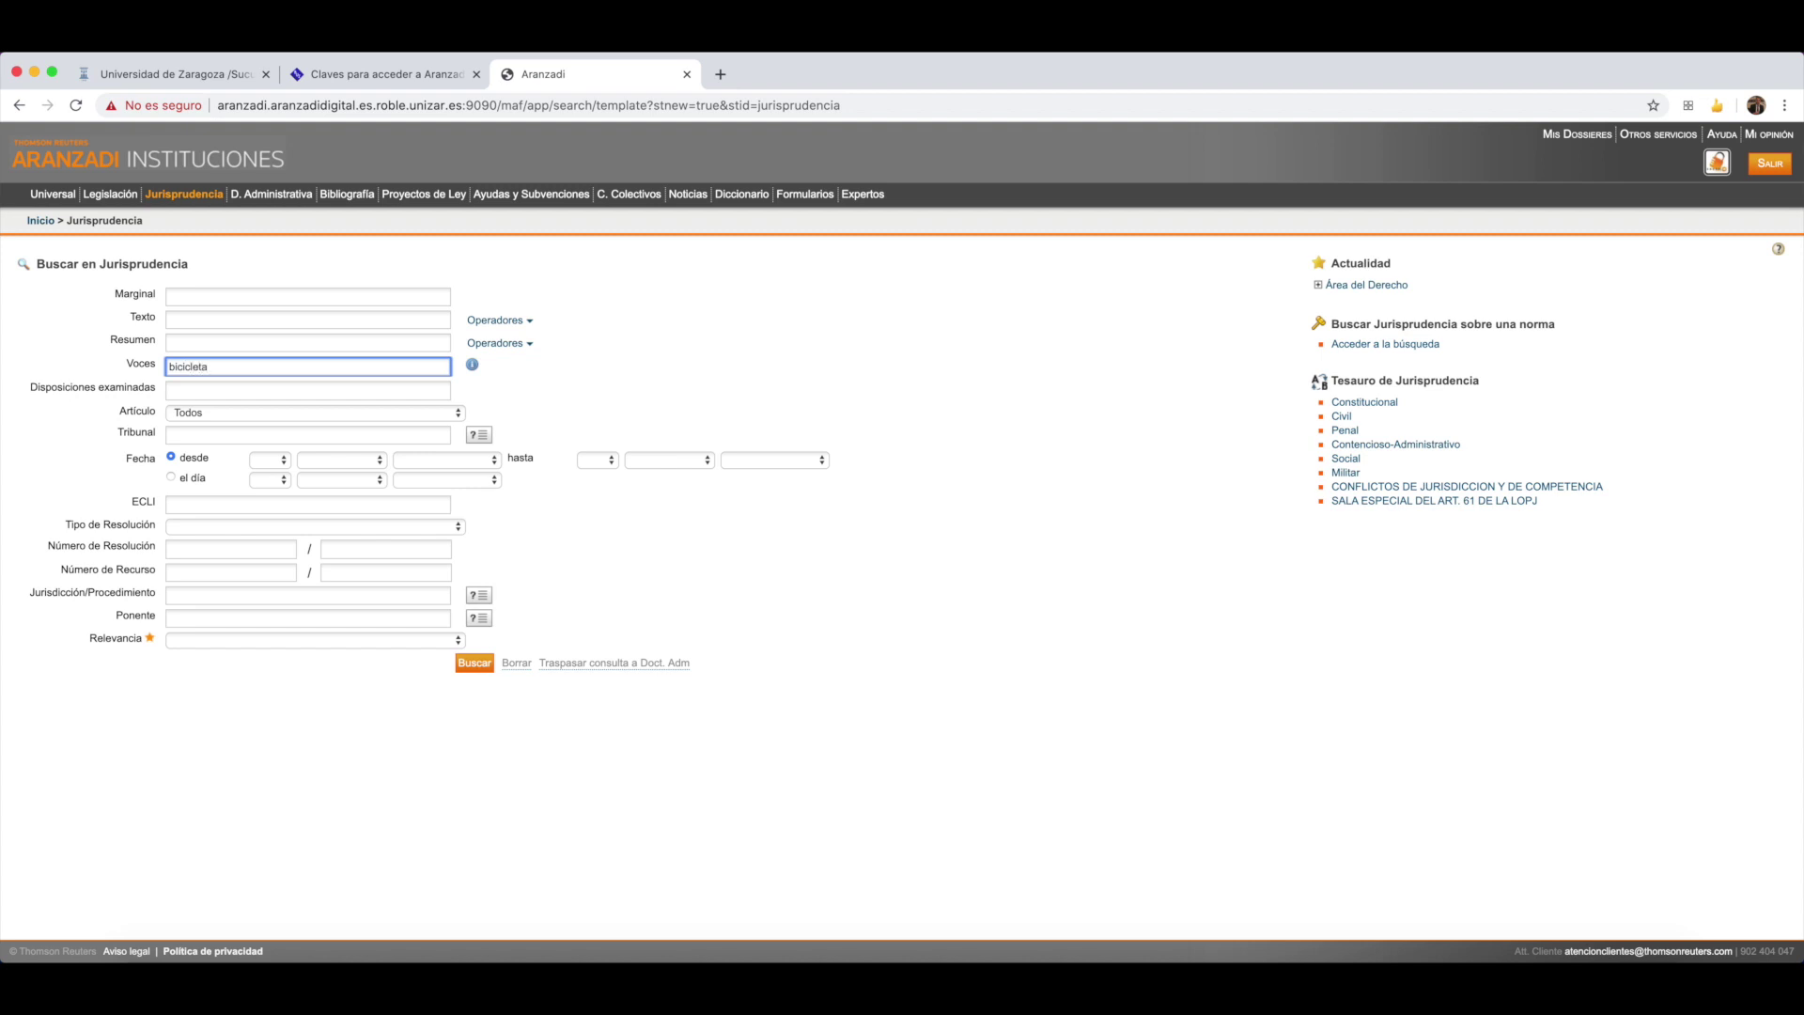
pyautogui.click(484, 435)
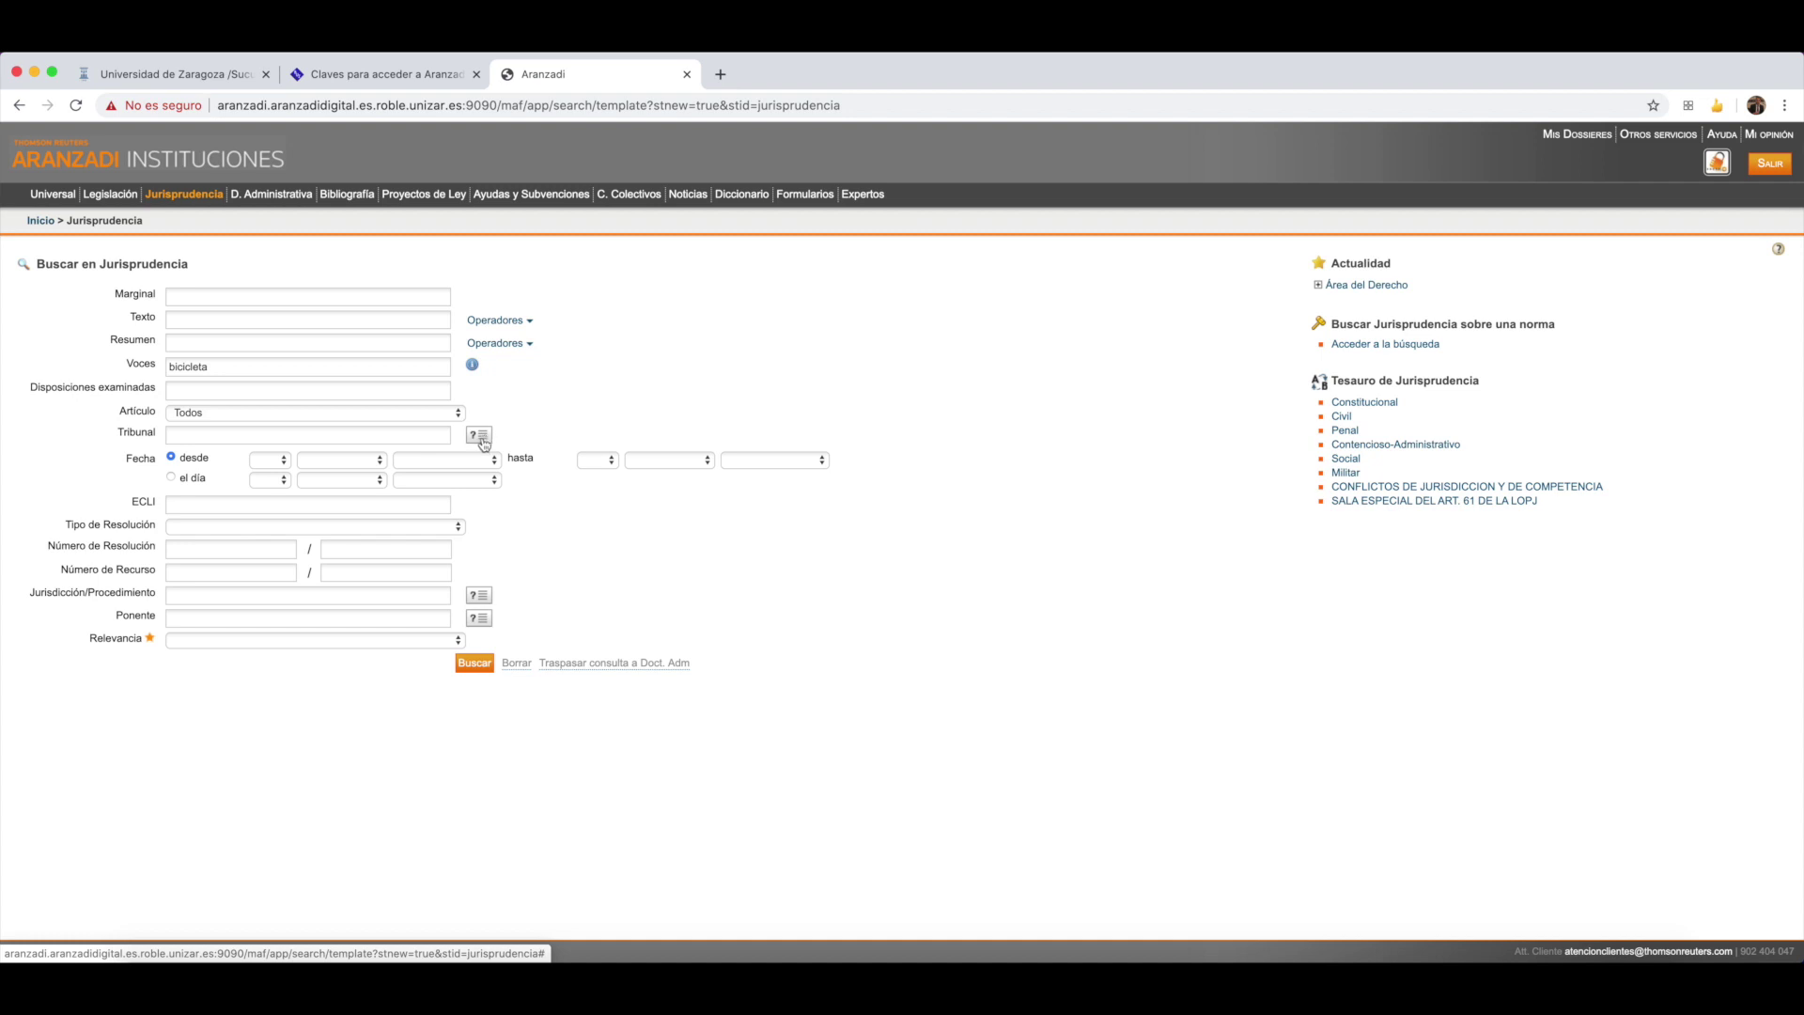
pyautogui.click(483, 438)
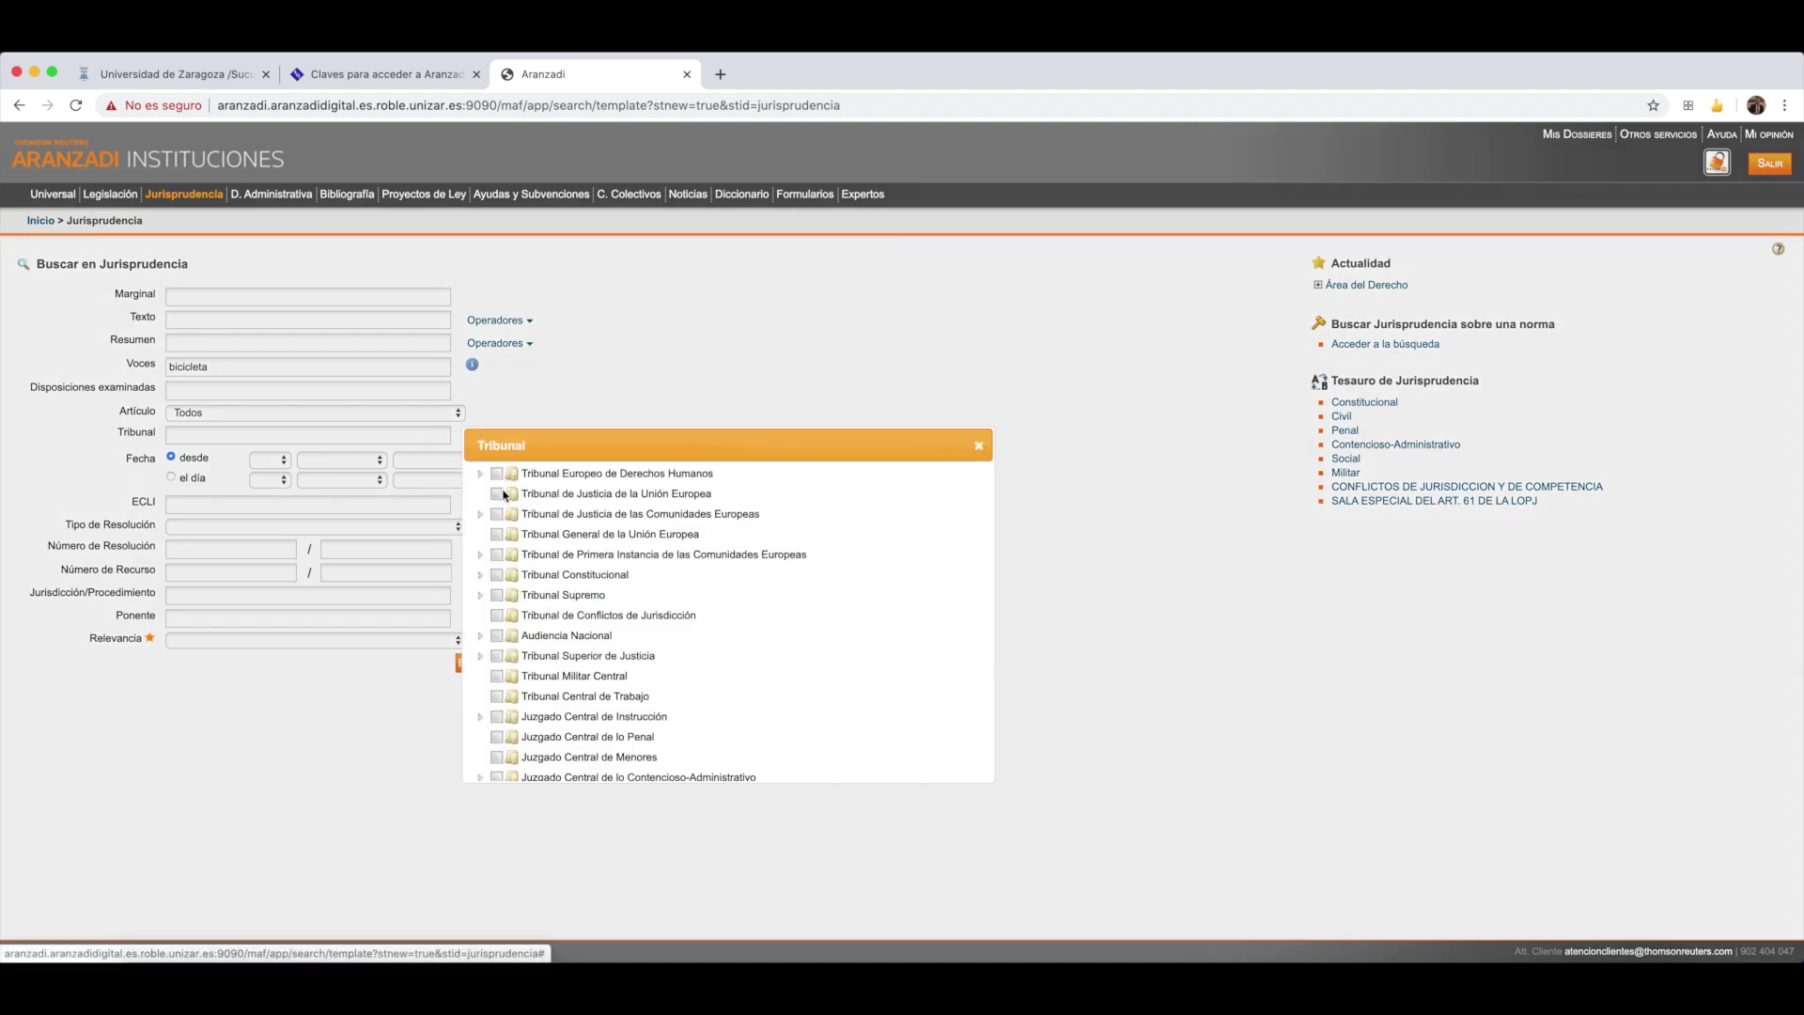
pyautogui.click(499, 596)
pyautogui.click(496, 596)
pyautogui.click(480, 595)
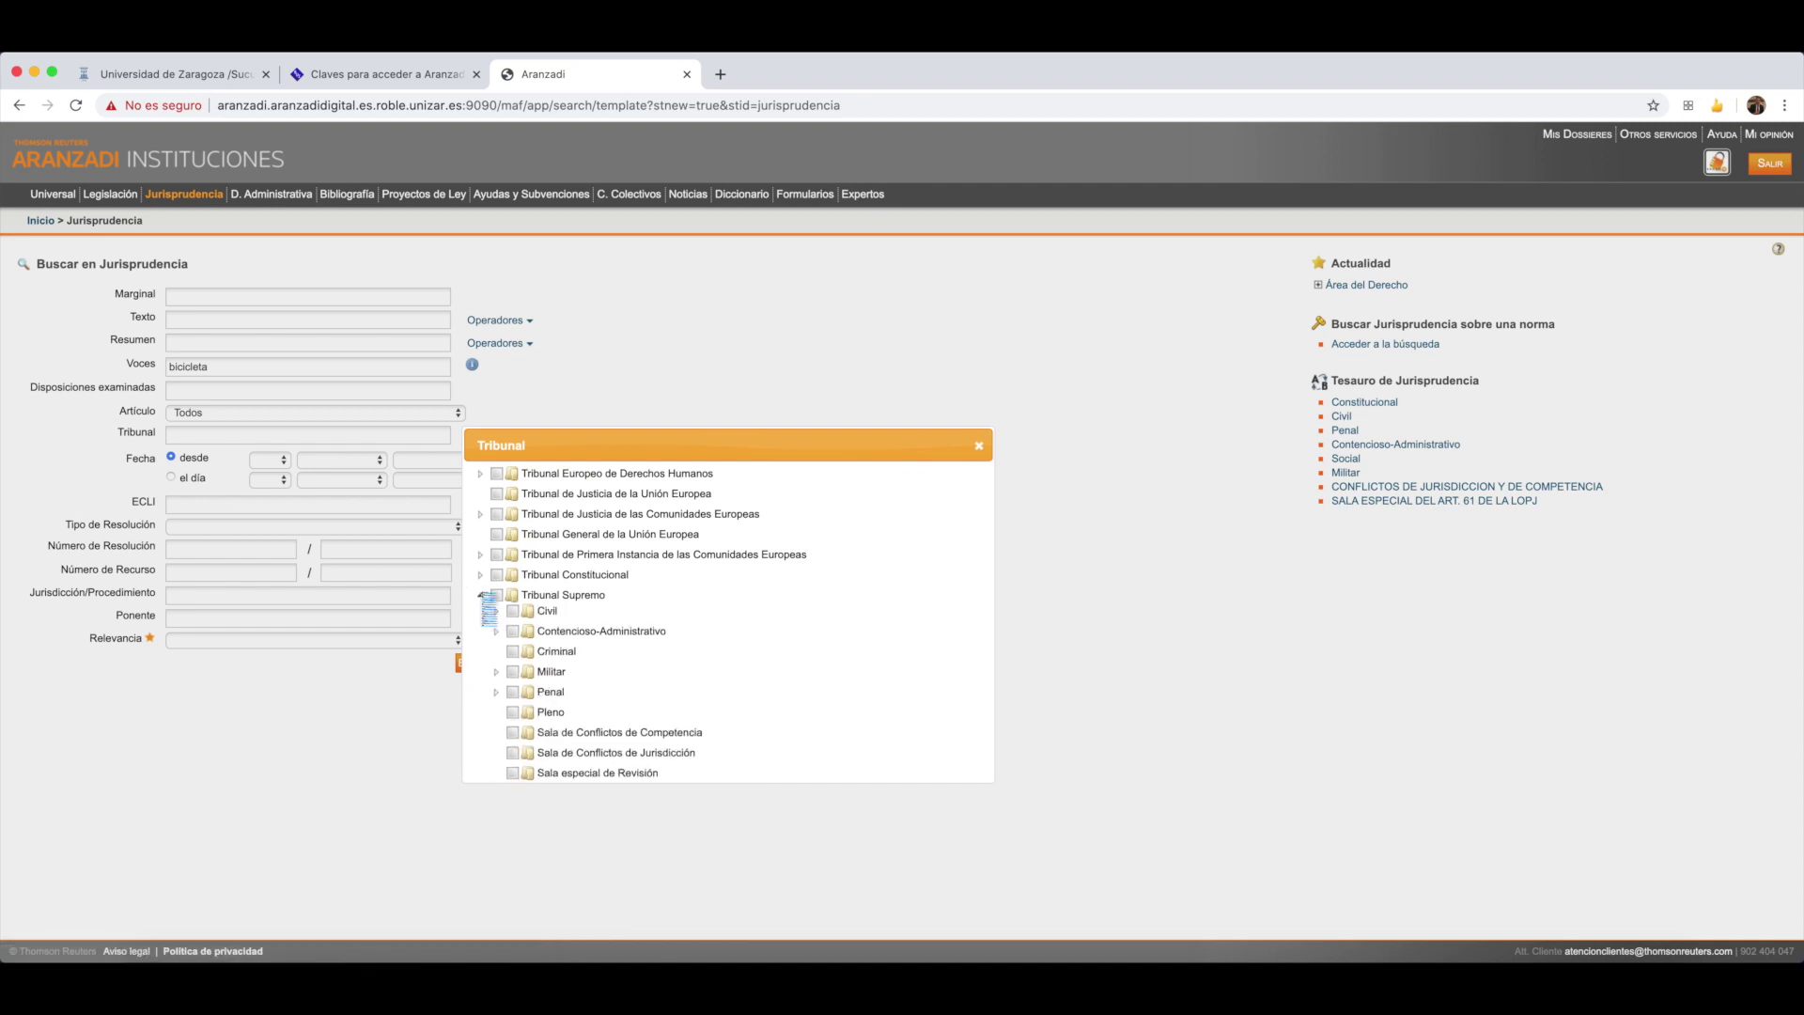
pyautogui.click(513, 631)
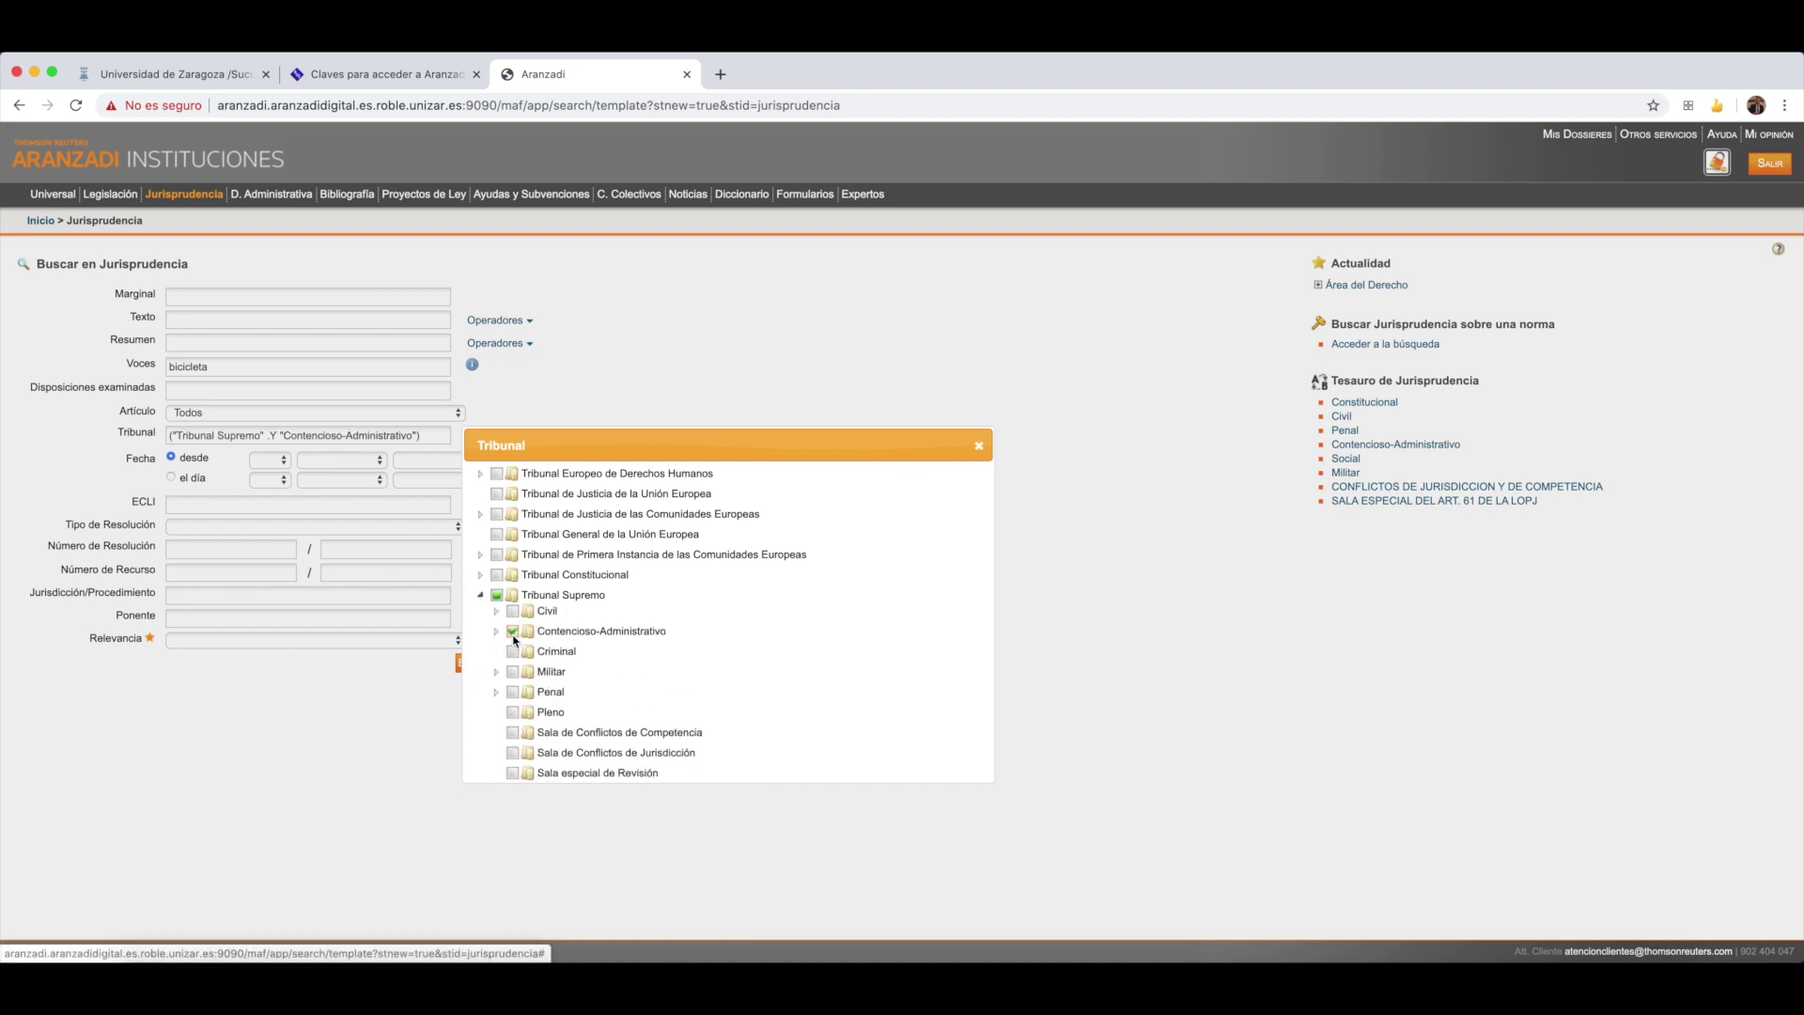
pyautogui.click(980, 448)
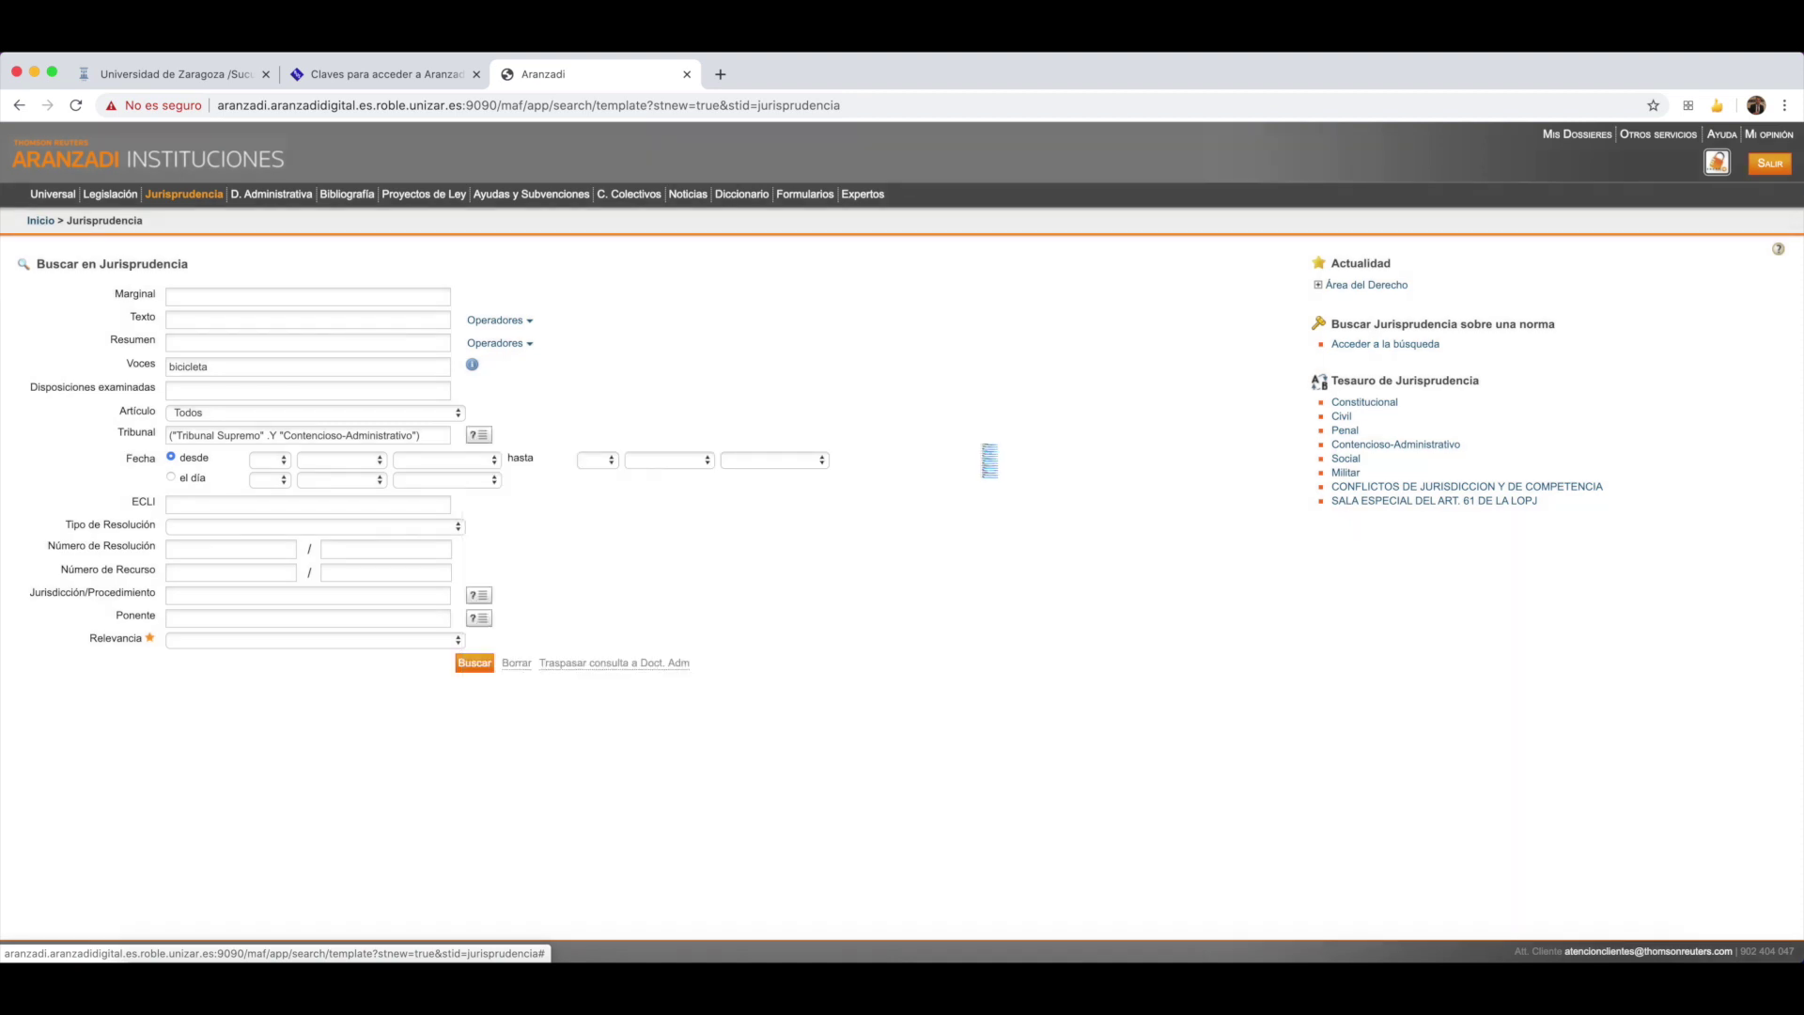
# Set the start of the Fecha range to 01/01/1985.
pyautogui.click(286, 464)
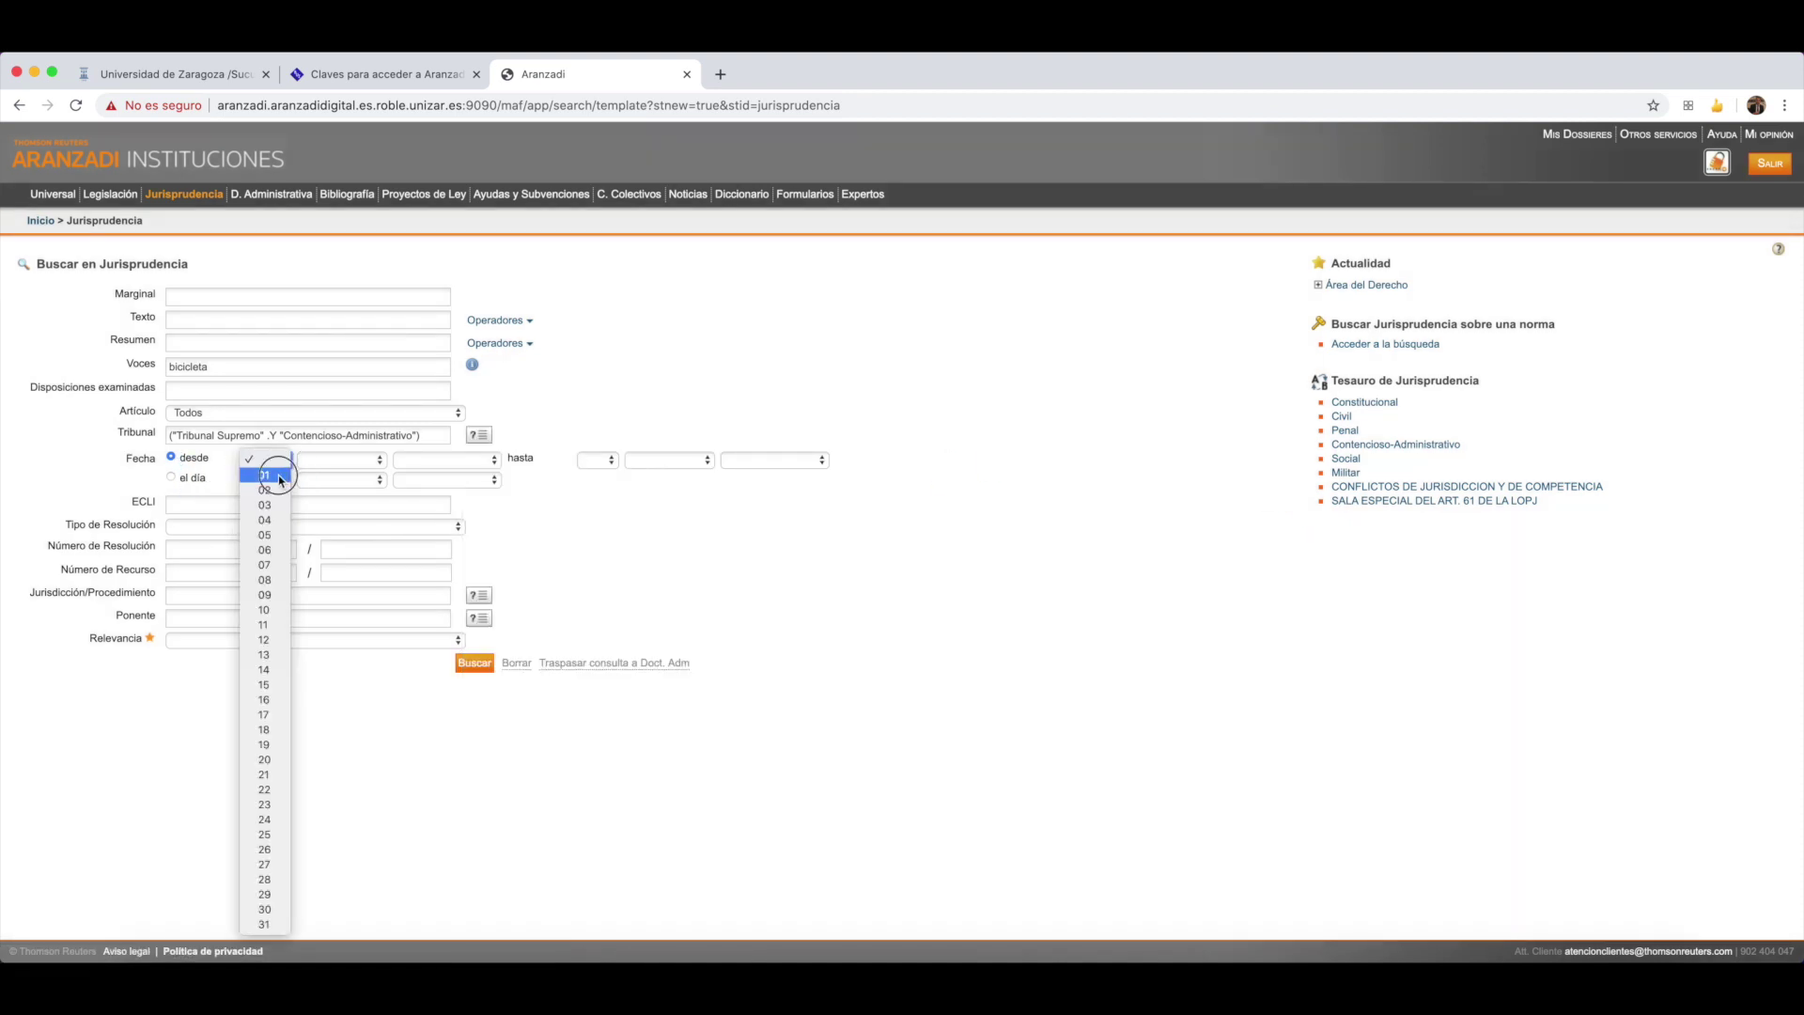
pyautogui.click(264, 475)
pyautogui.click(340, 460)
pyautogui.click(311, 475)
pyautogui.click(433, 459)
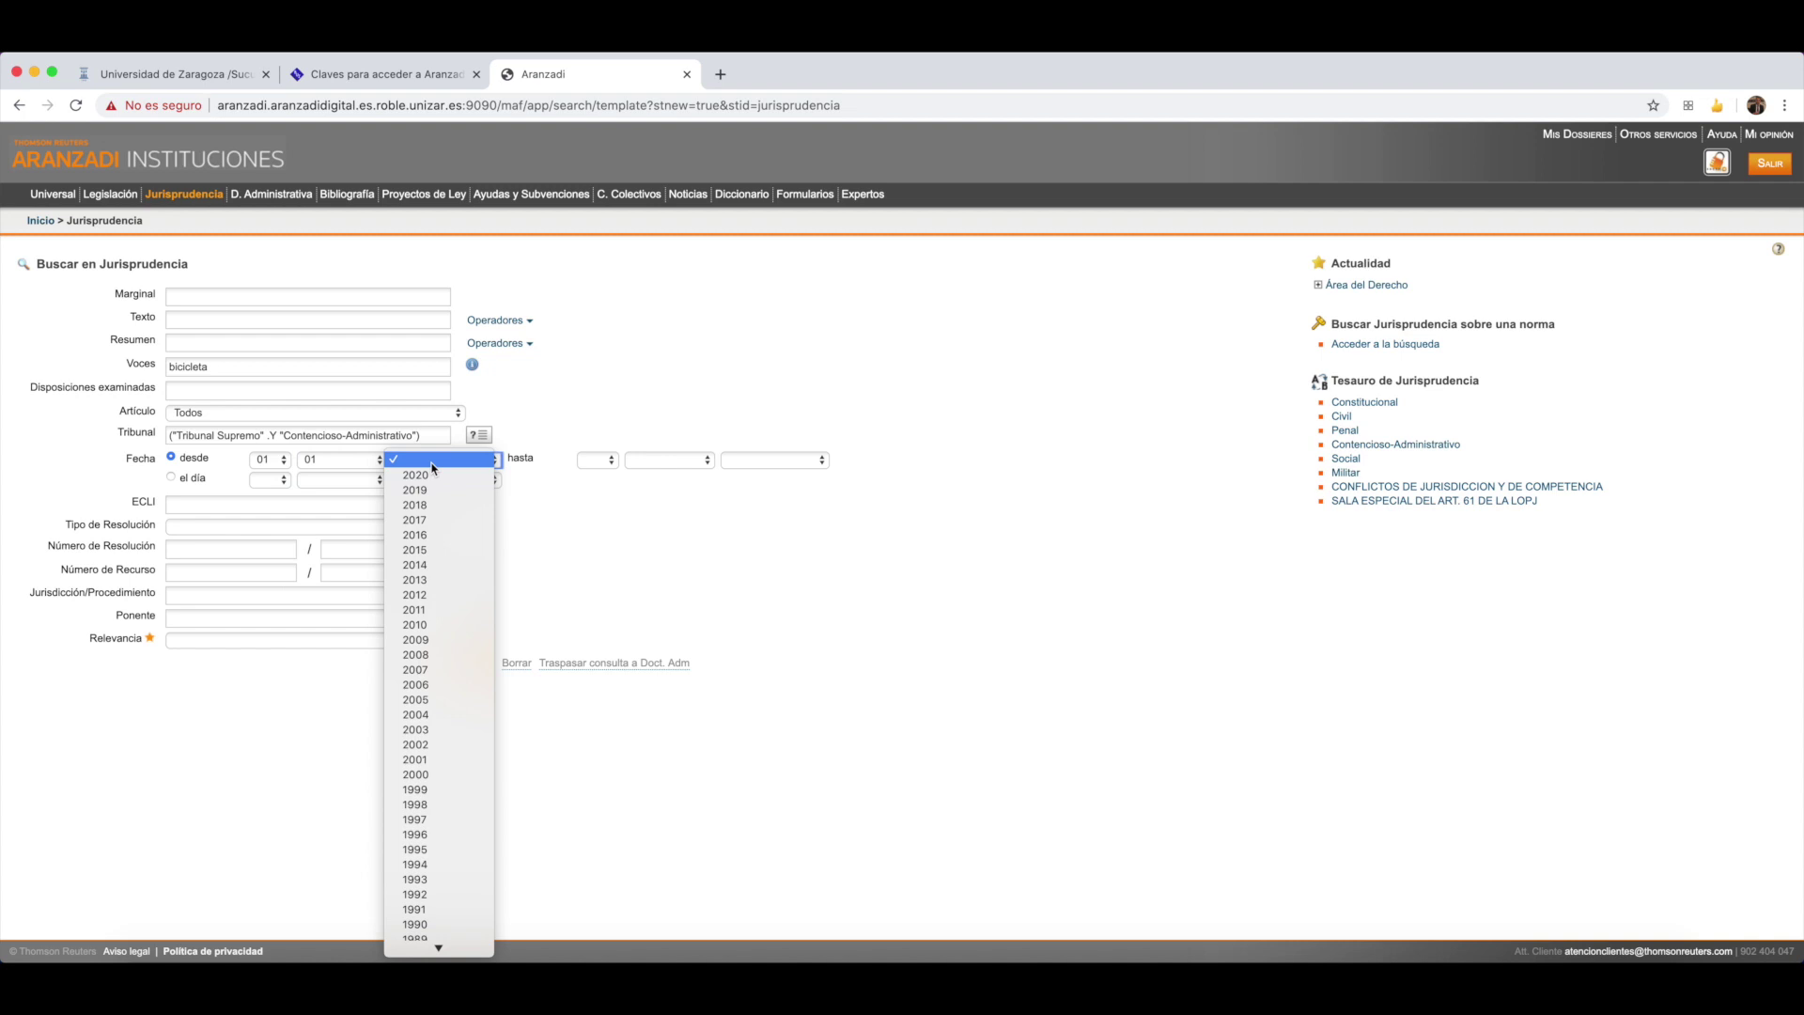
pyautogui.scroll(-5, 435, 463)
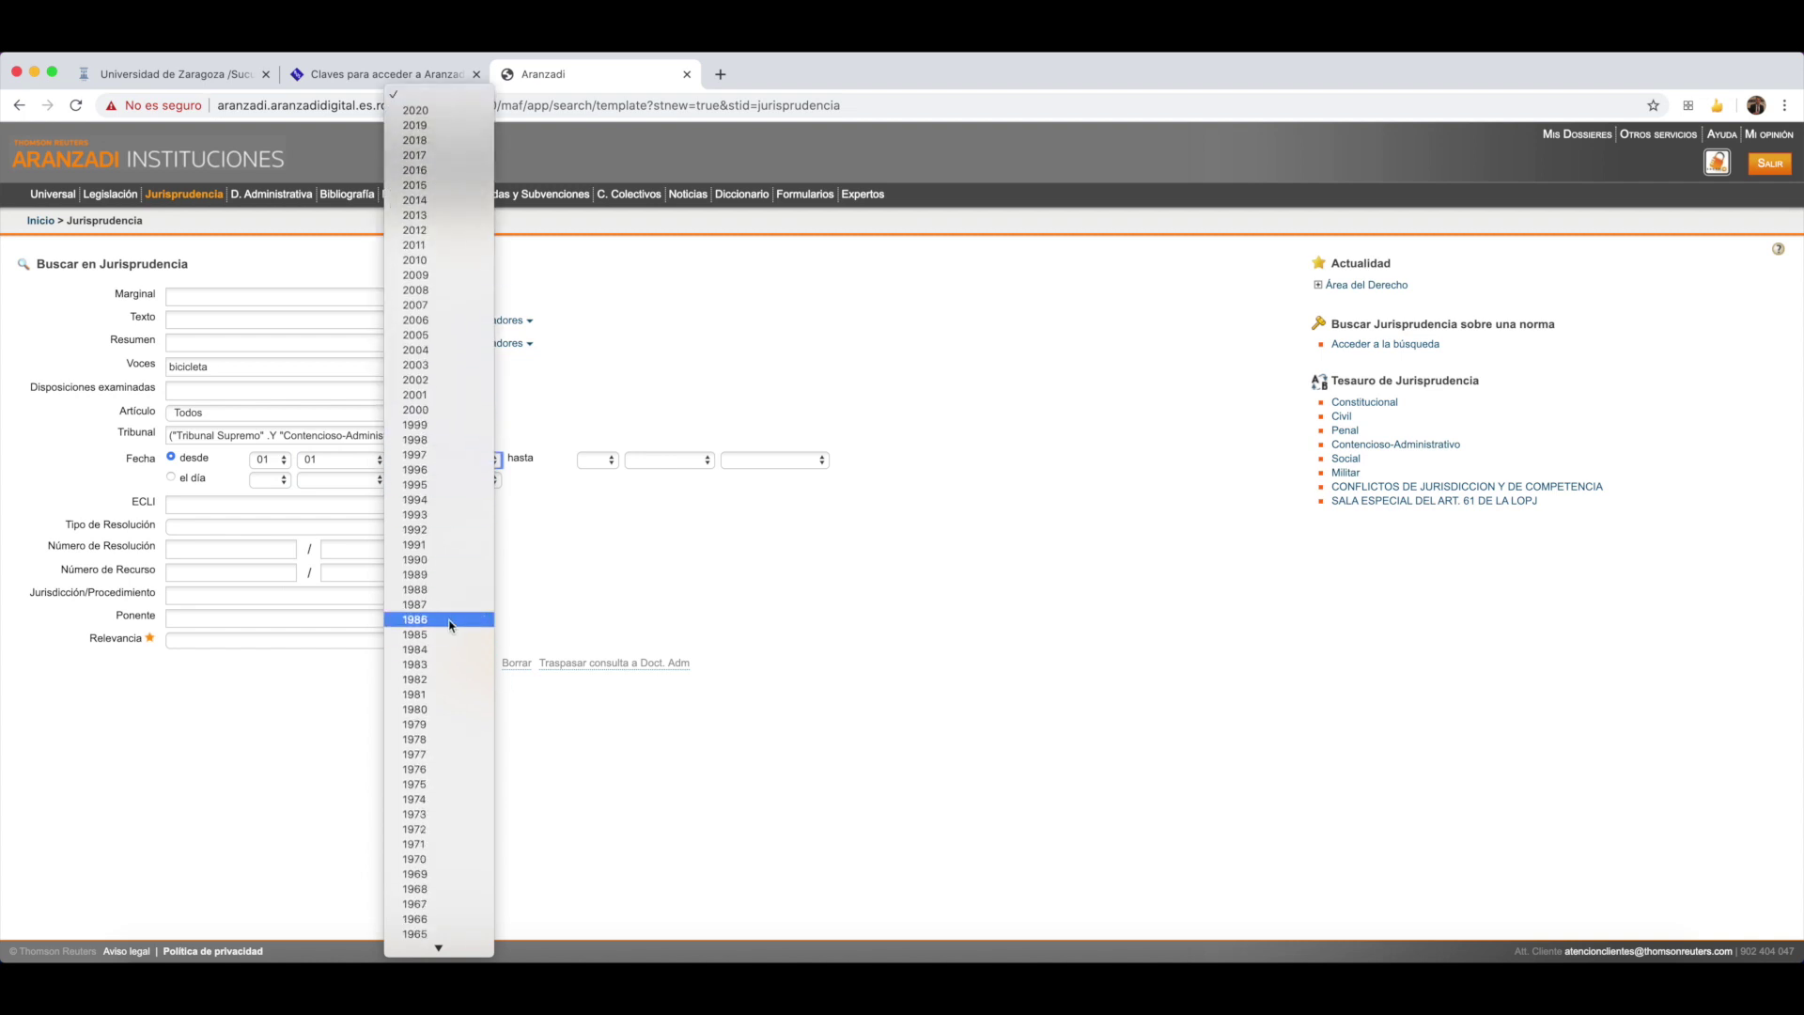
pyautogui.click(458, 634)
# Set the end of the Fecha range to 03/05/2020.
pyautogui.click(616, 463)
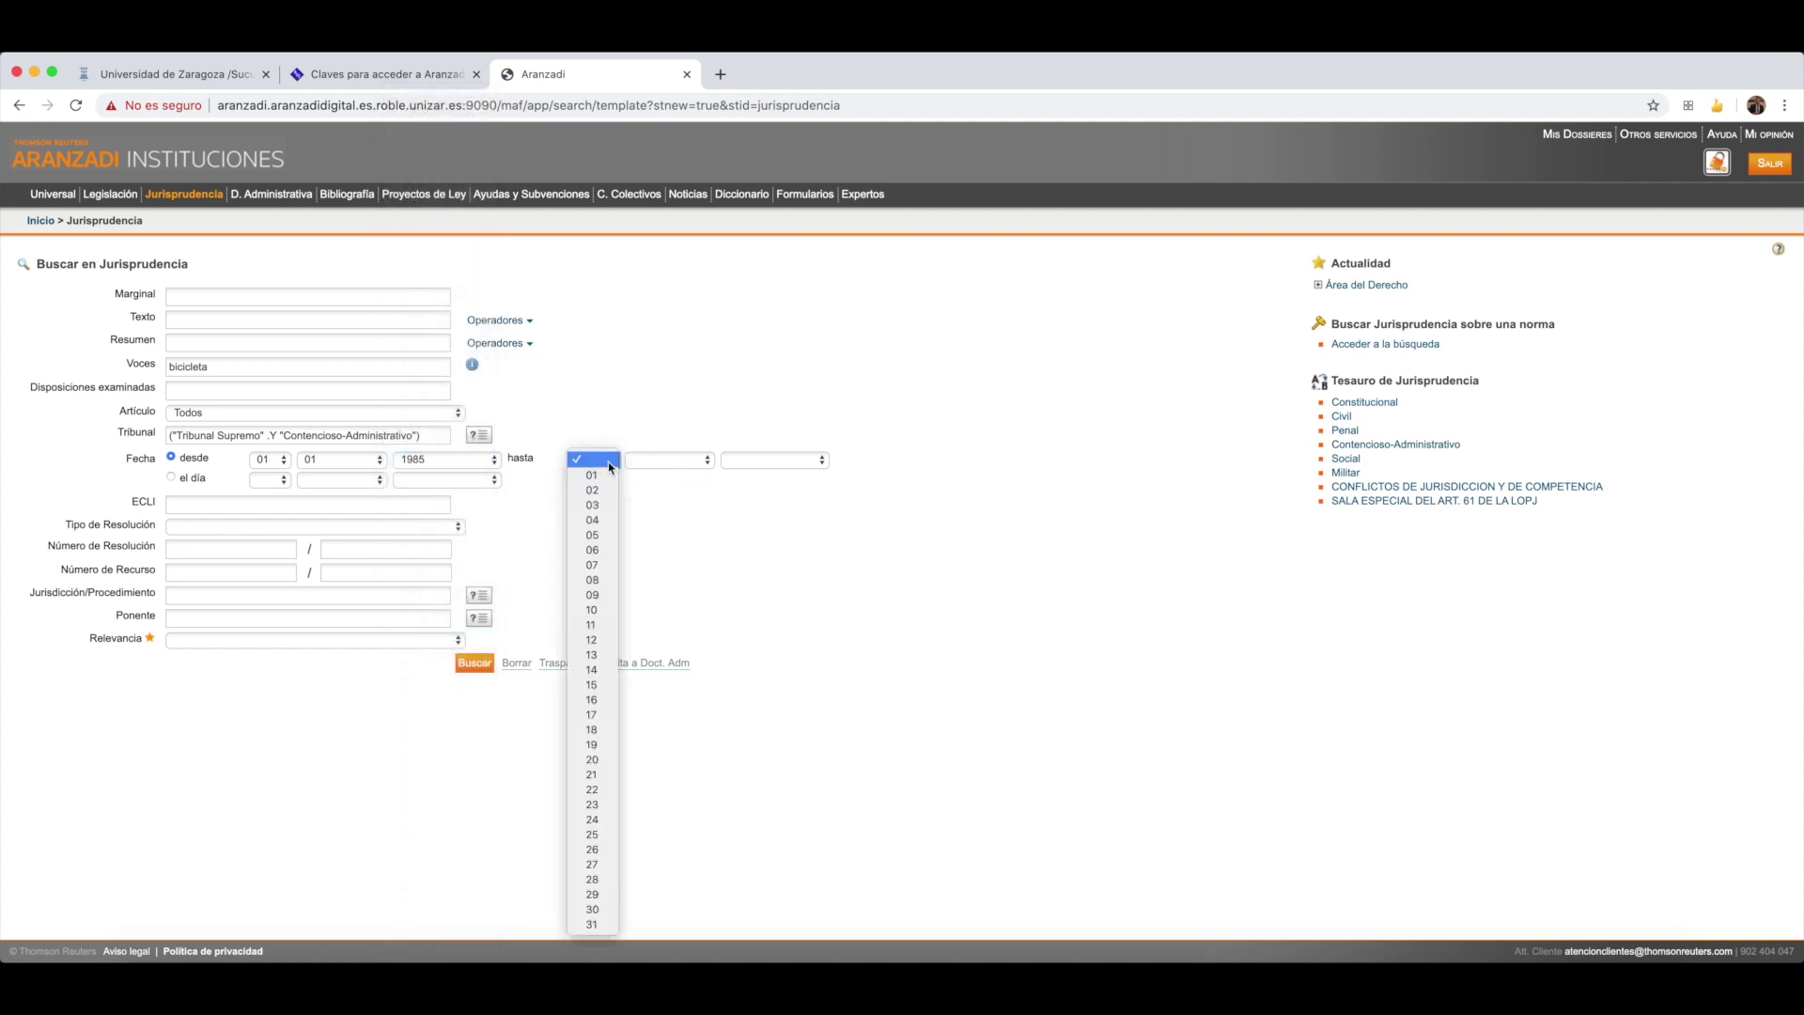
pyautogui.click(597, 507)
pyautogui.click(672, 458)
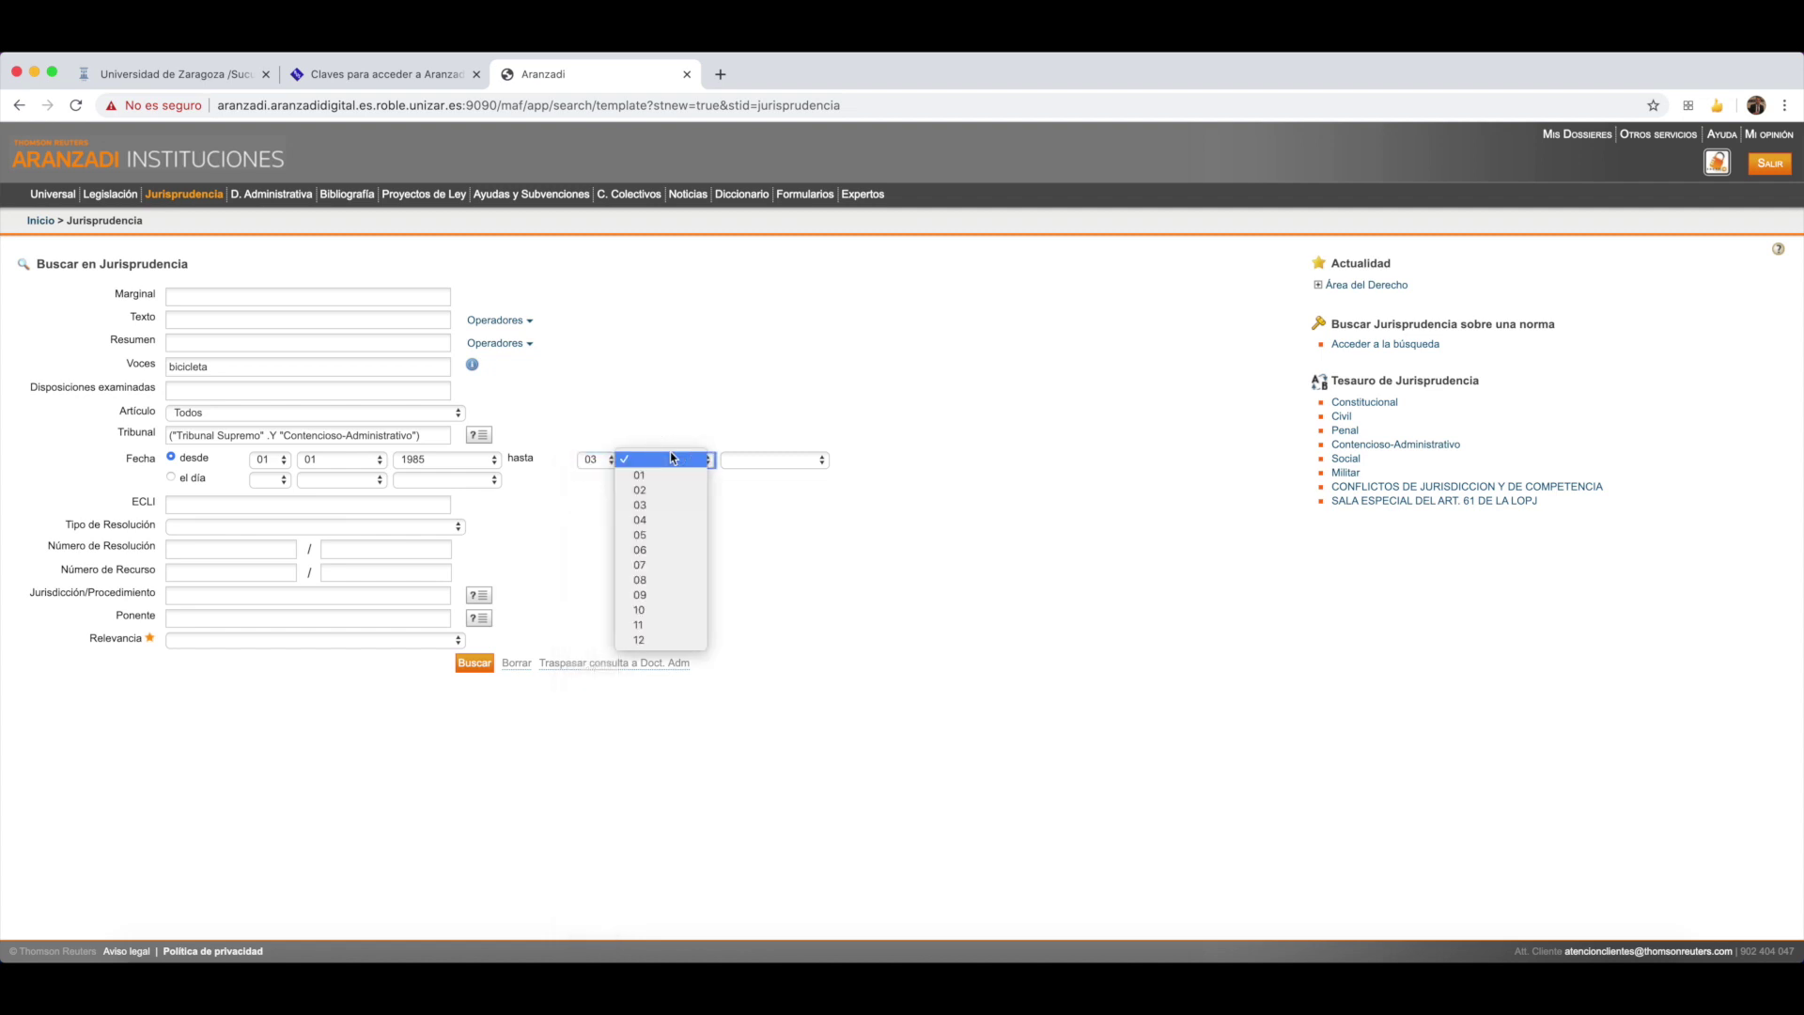
pyautogui.click(673, 534)
pyautogui.click(765, 459)
pyautogui.click(752, 472)
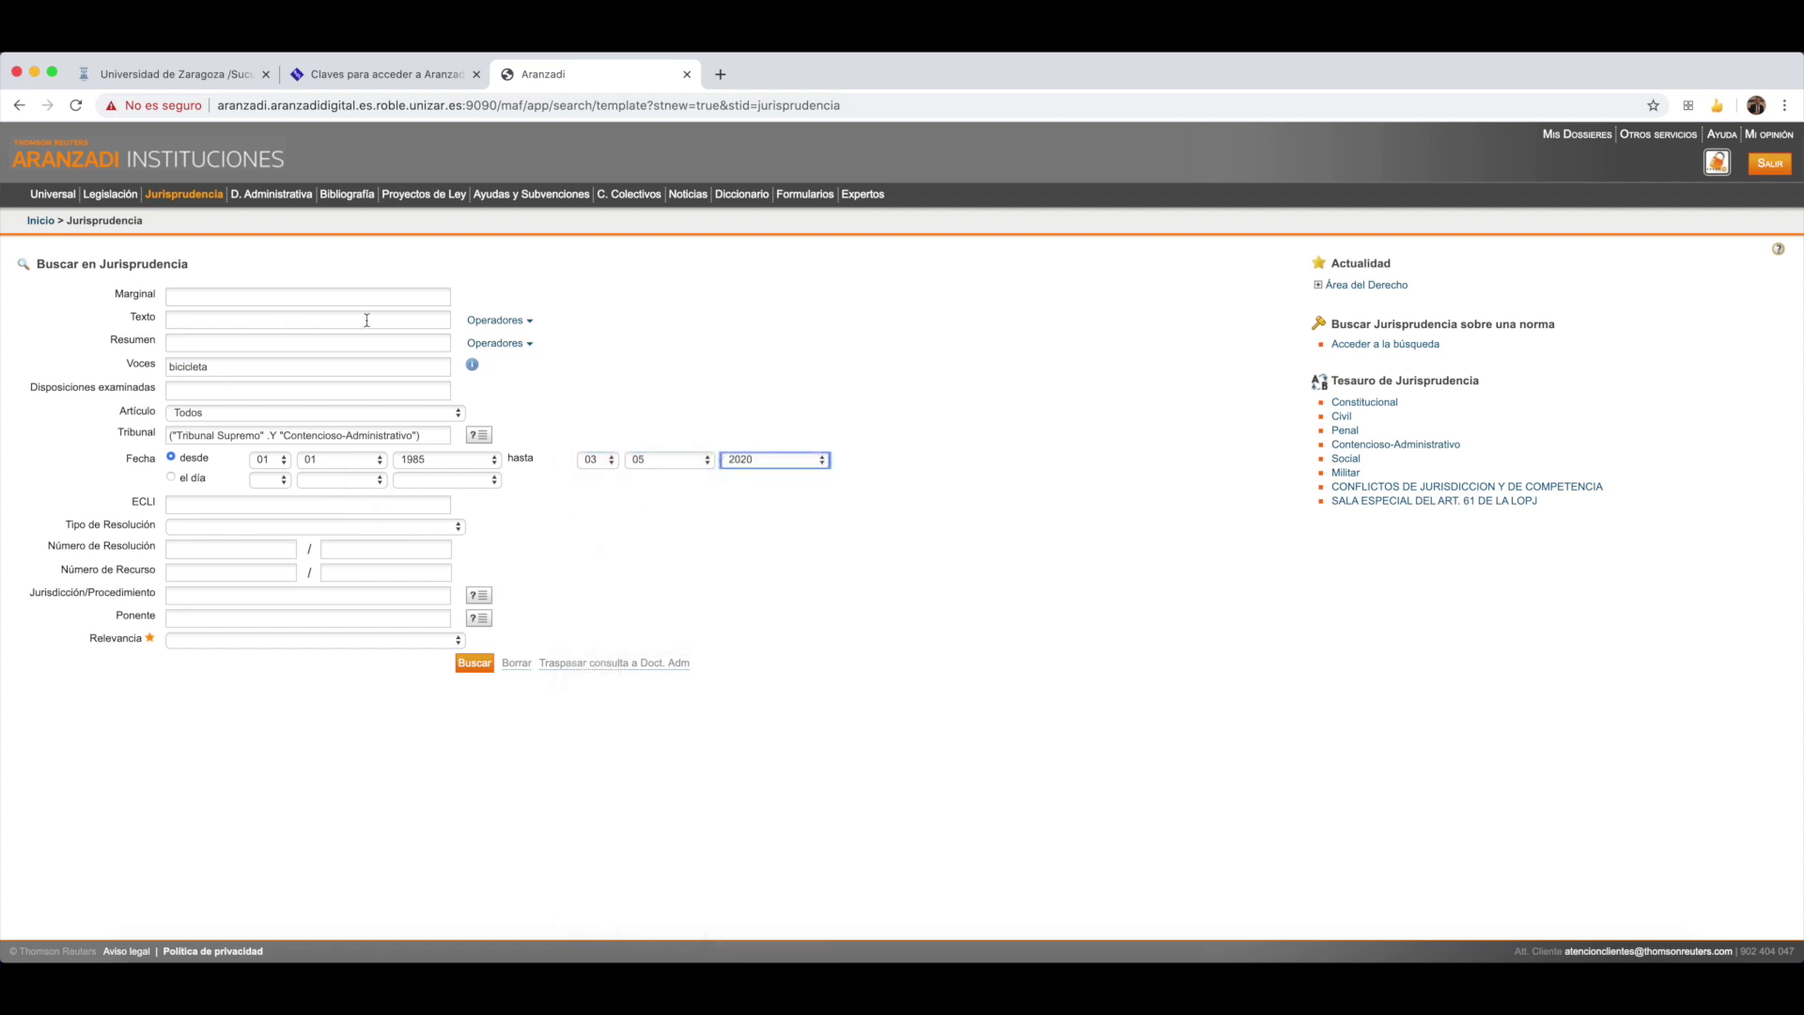
# Display the search operators for Texto, then run the Jurisprudencia search and look through the results list.
pyautogui.click(492, 323)
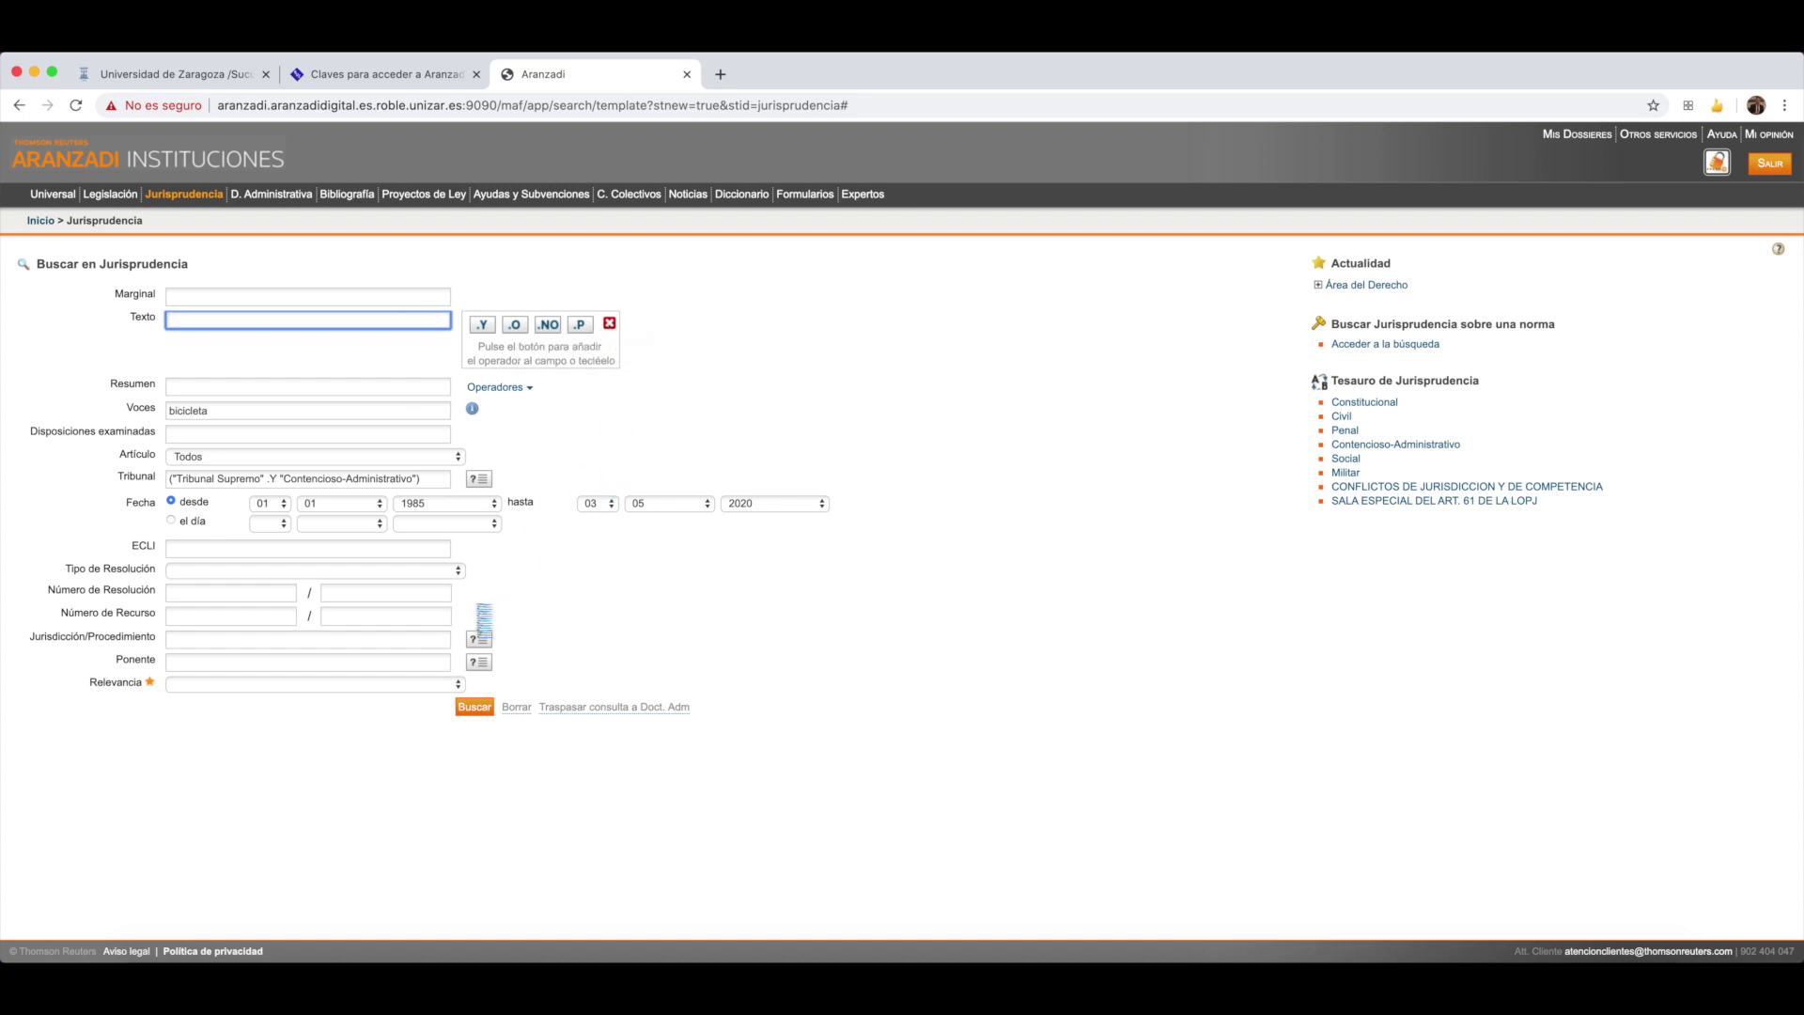
pyautogui.click(486, 711)
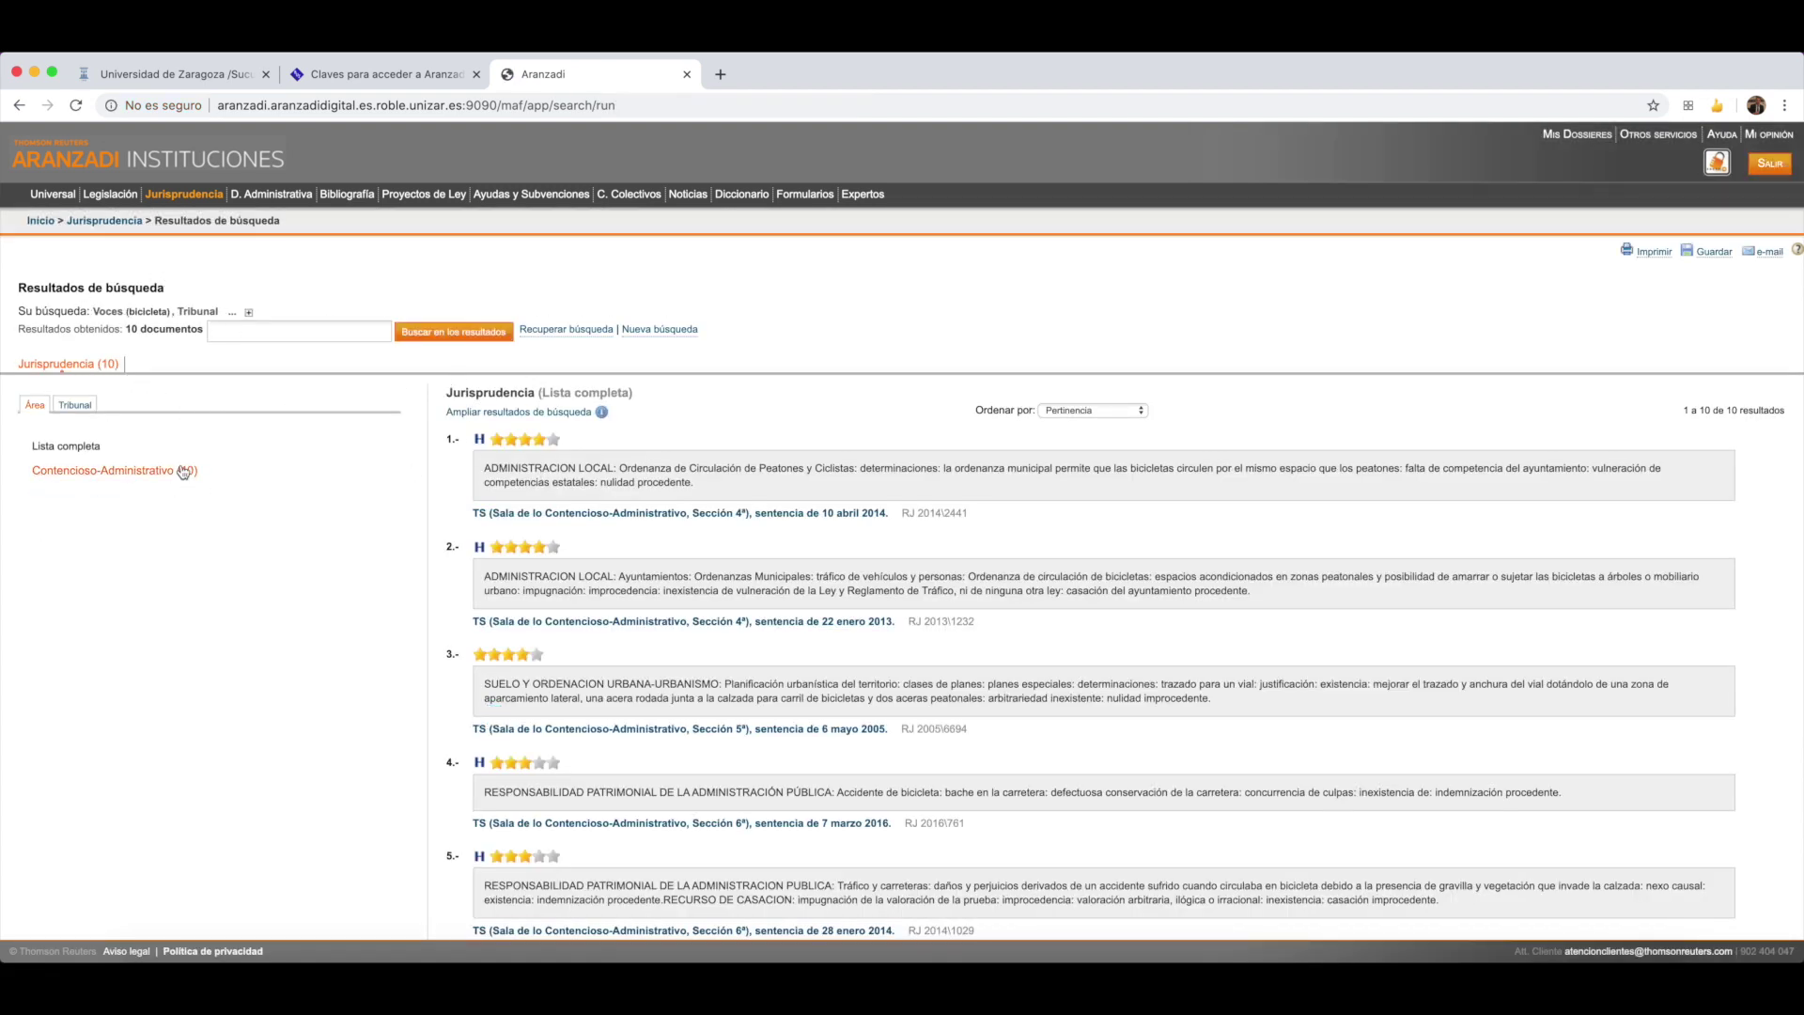
pyautogui.scroll(-1, 710, 498)
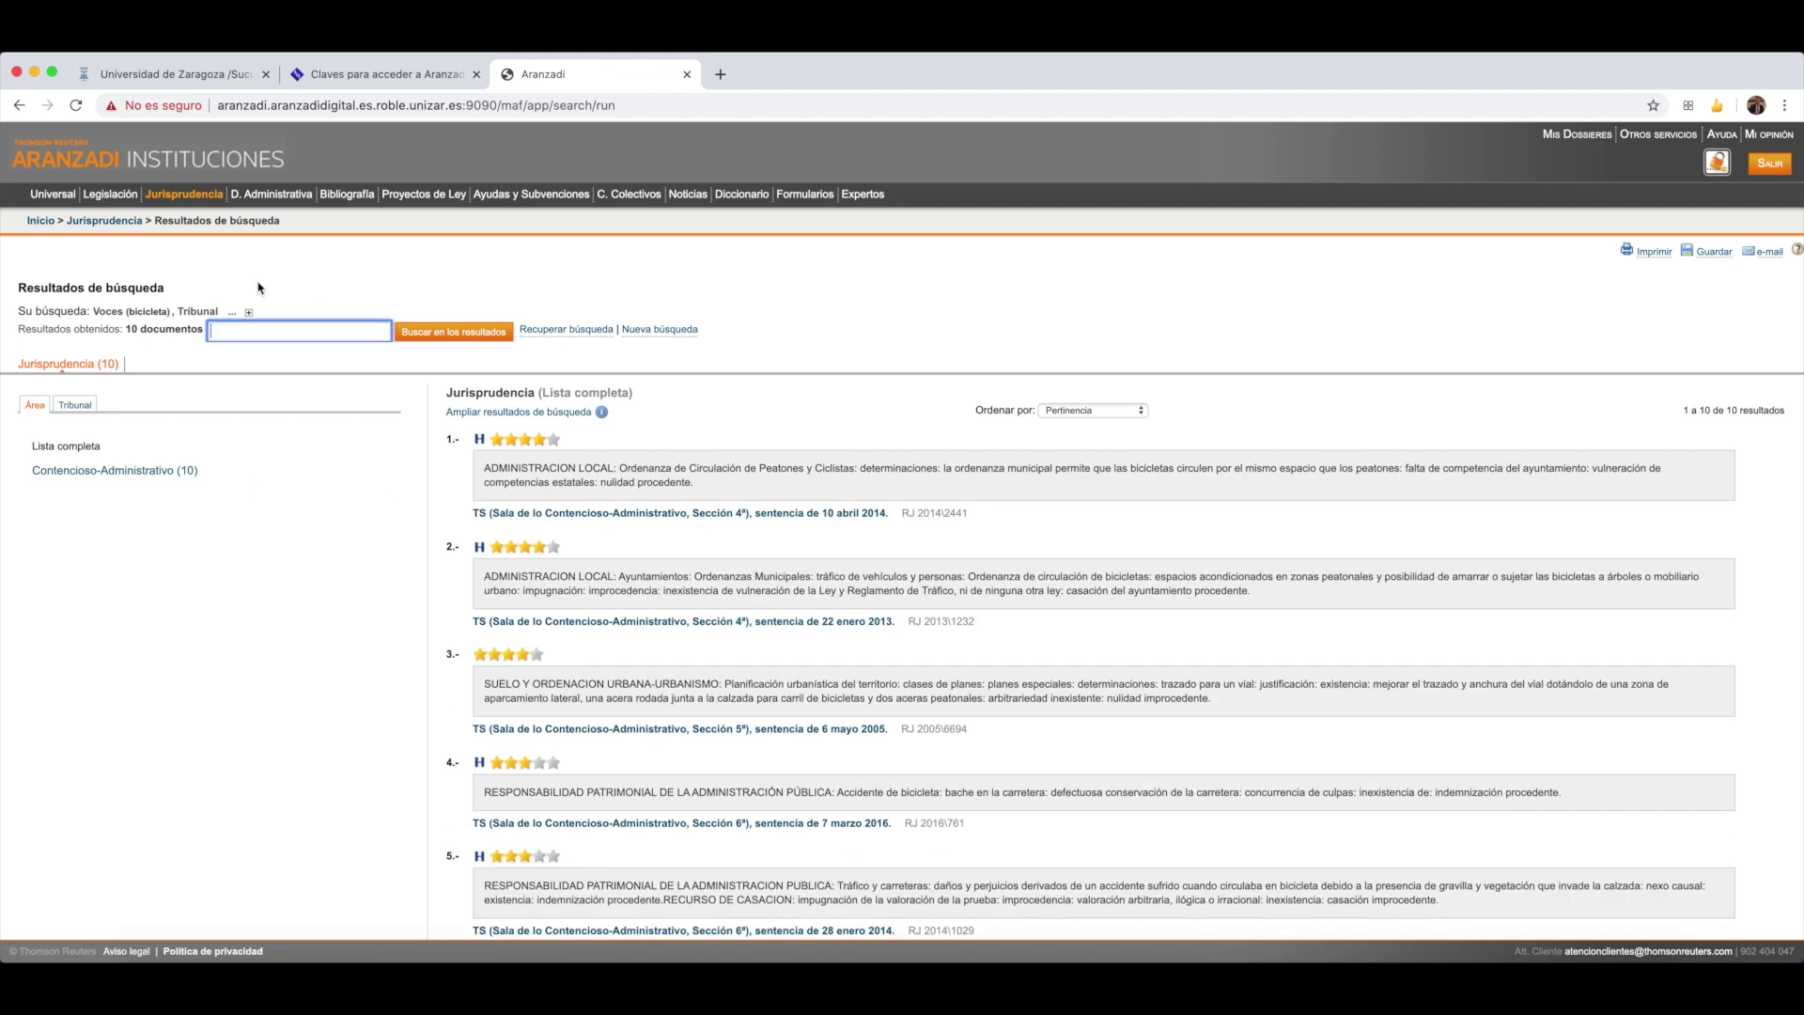
pyautogui.click(68, 331)
pyautogui.moveTo(205, 331); pyautogui.dragTo(17, 325)
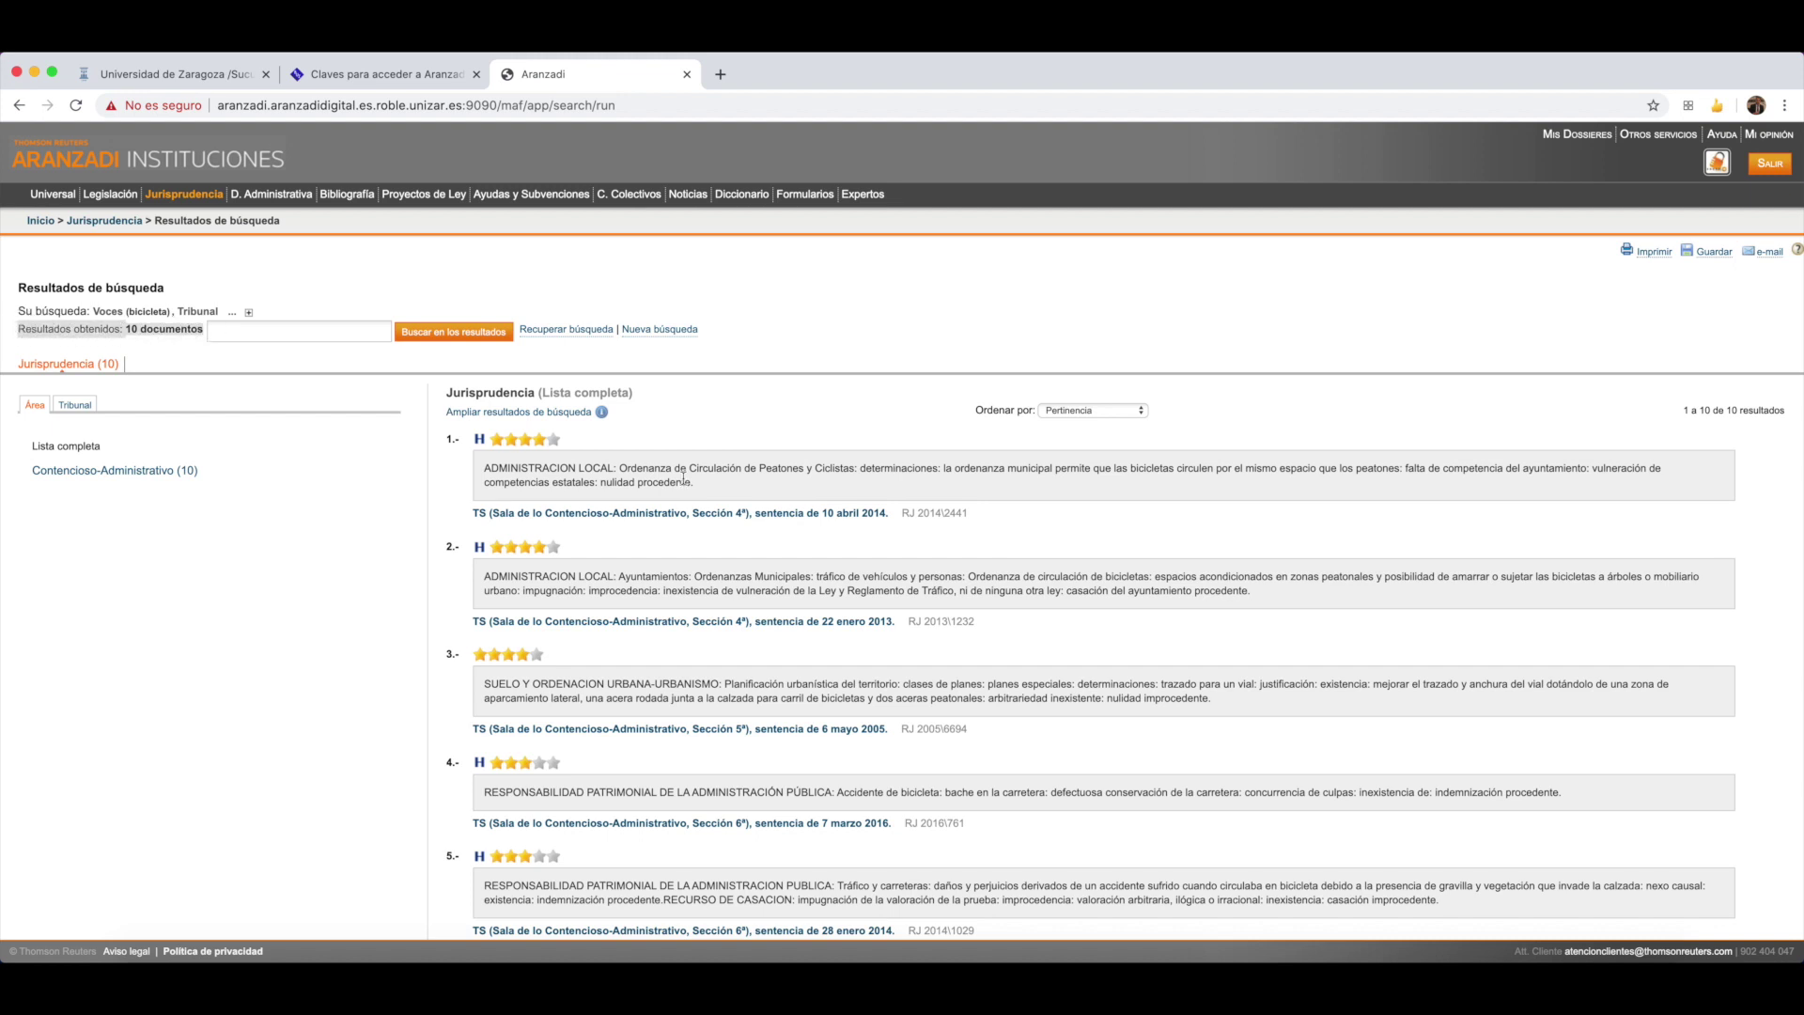
pyautogui.scroll(-5, 910, 558)
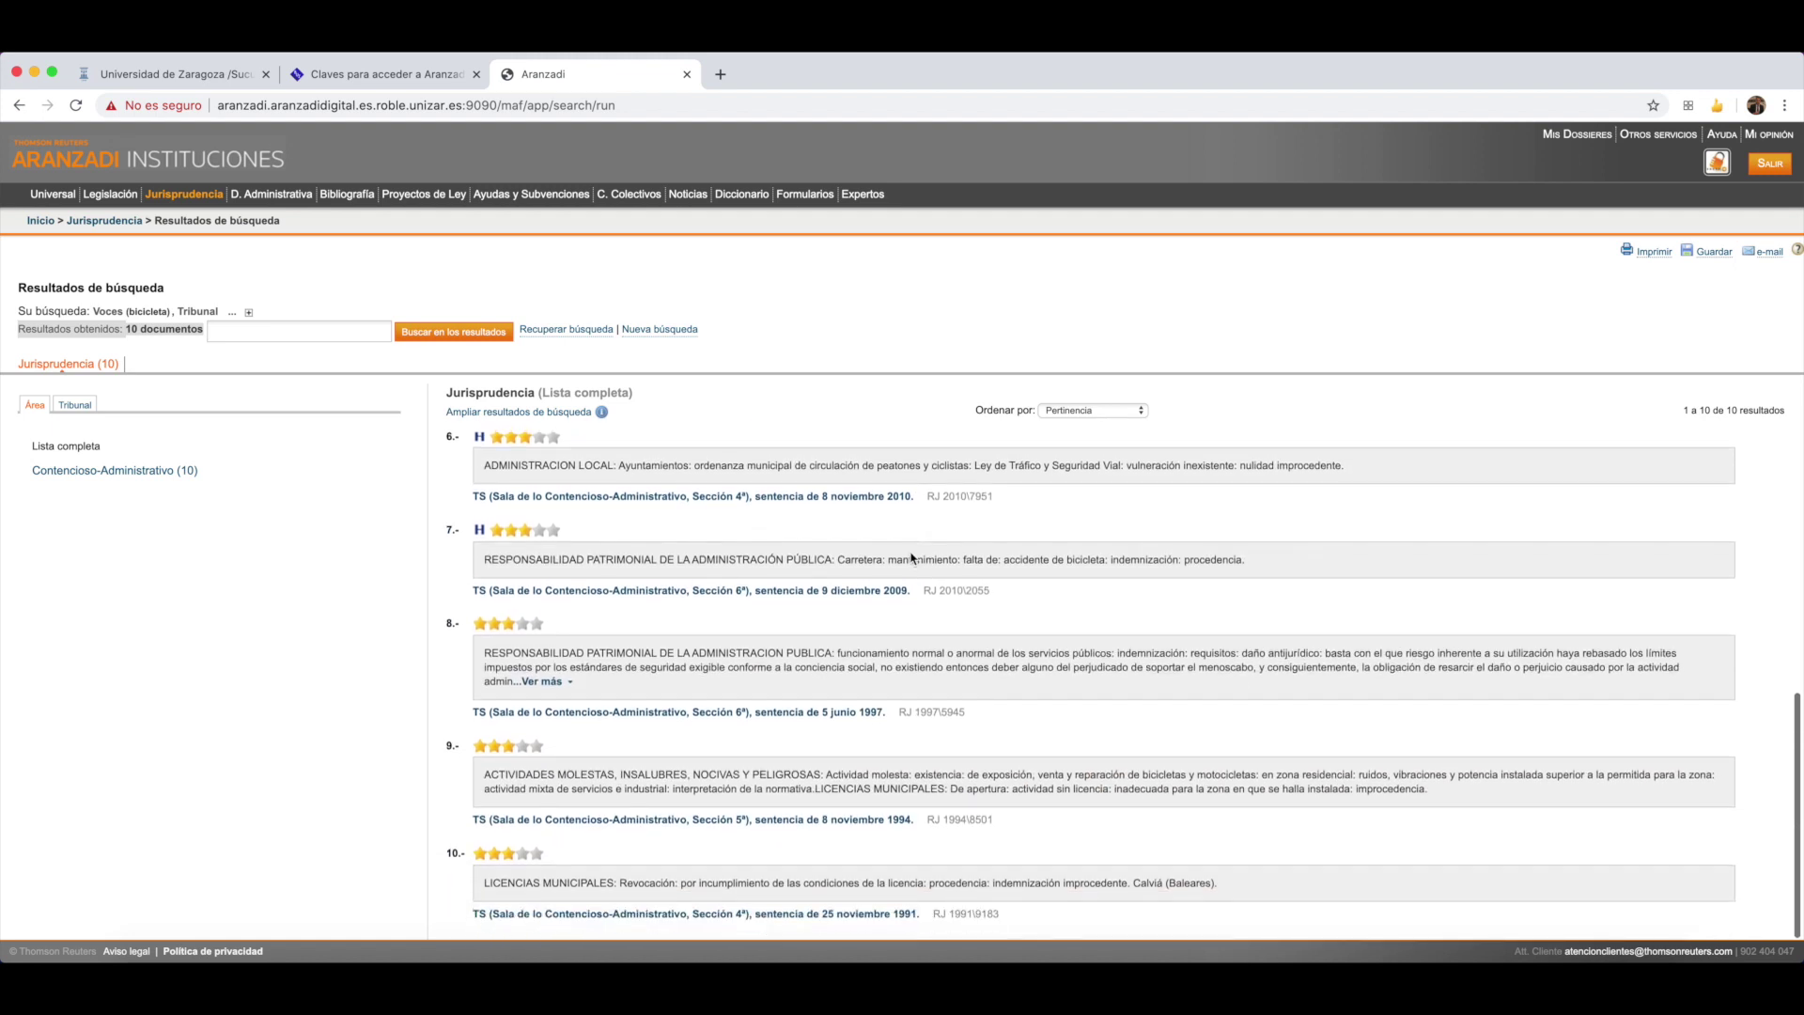
pyautogui.click(266, 399)
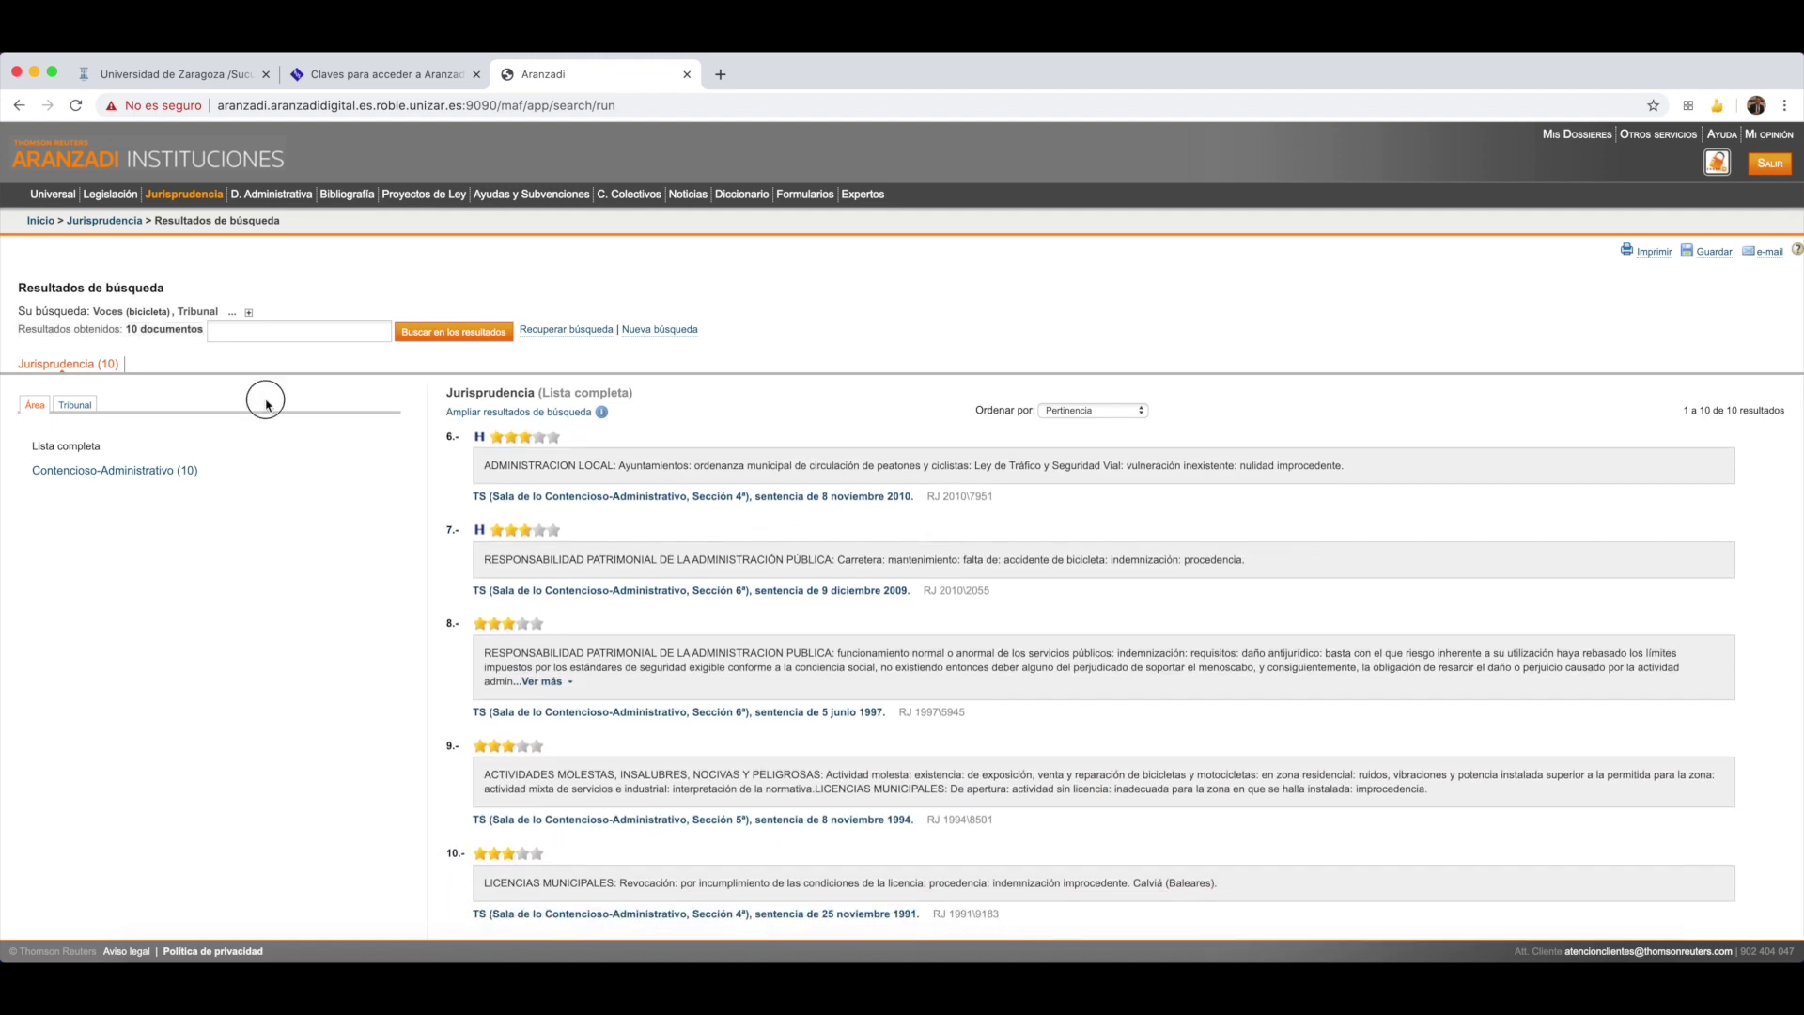
# Search within the results for "ley de bases" and review the narrowed list of judgments.
pyautogui.click(279, 335)
pyautogui.write('ley')
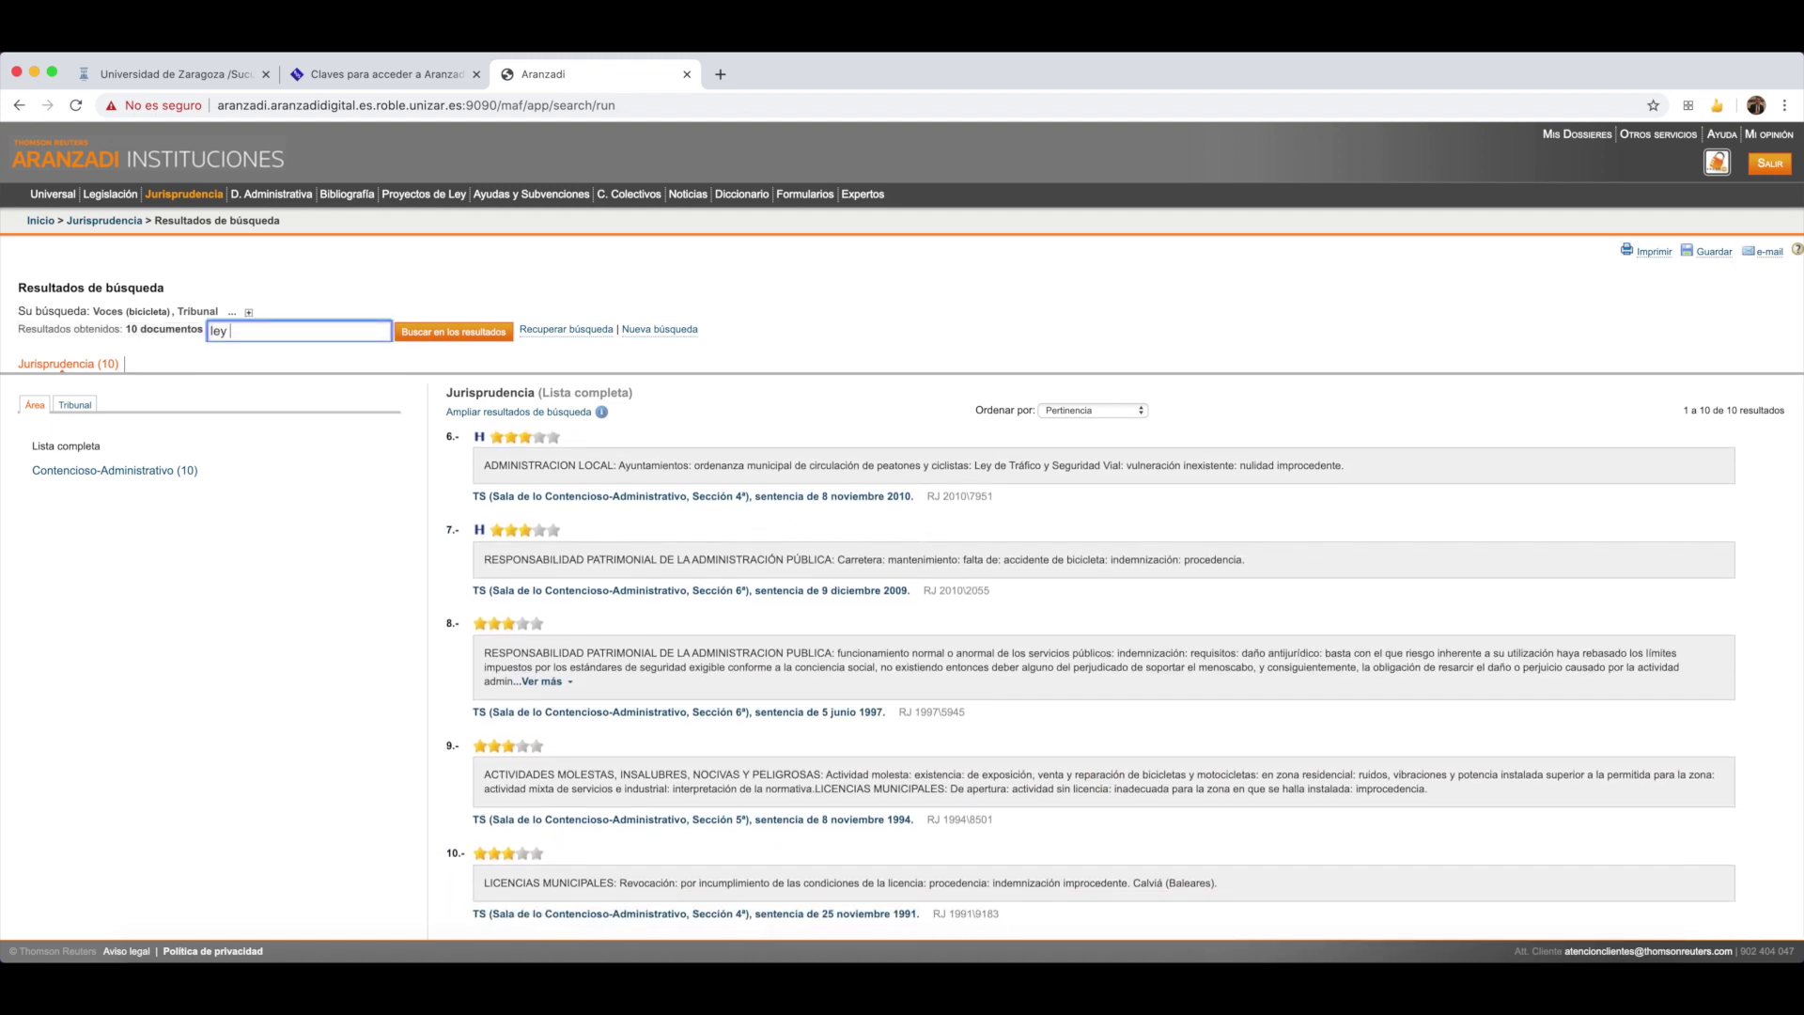
pyautogui.write(' de bases')
pyautogui.press('Return')
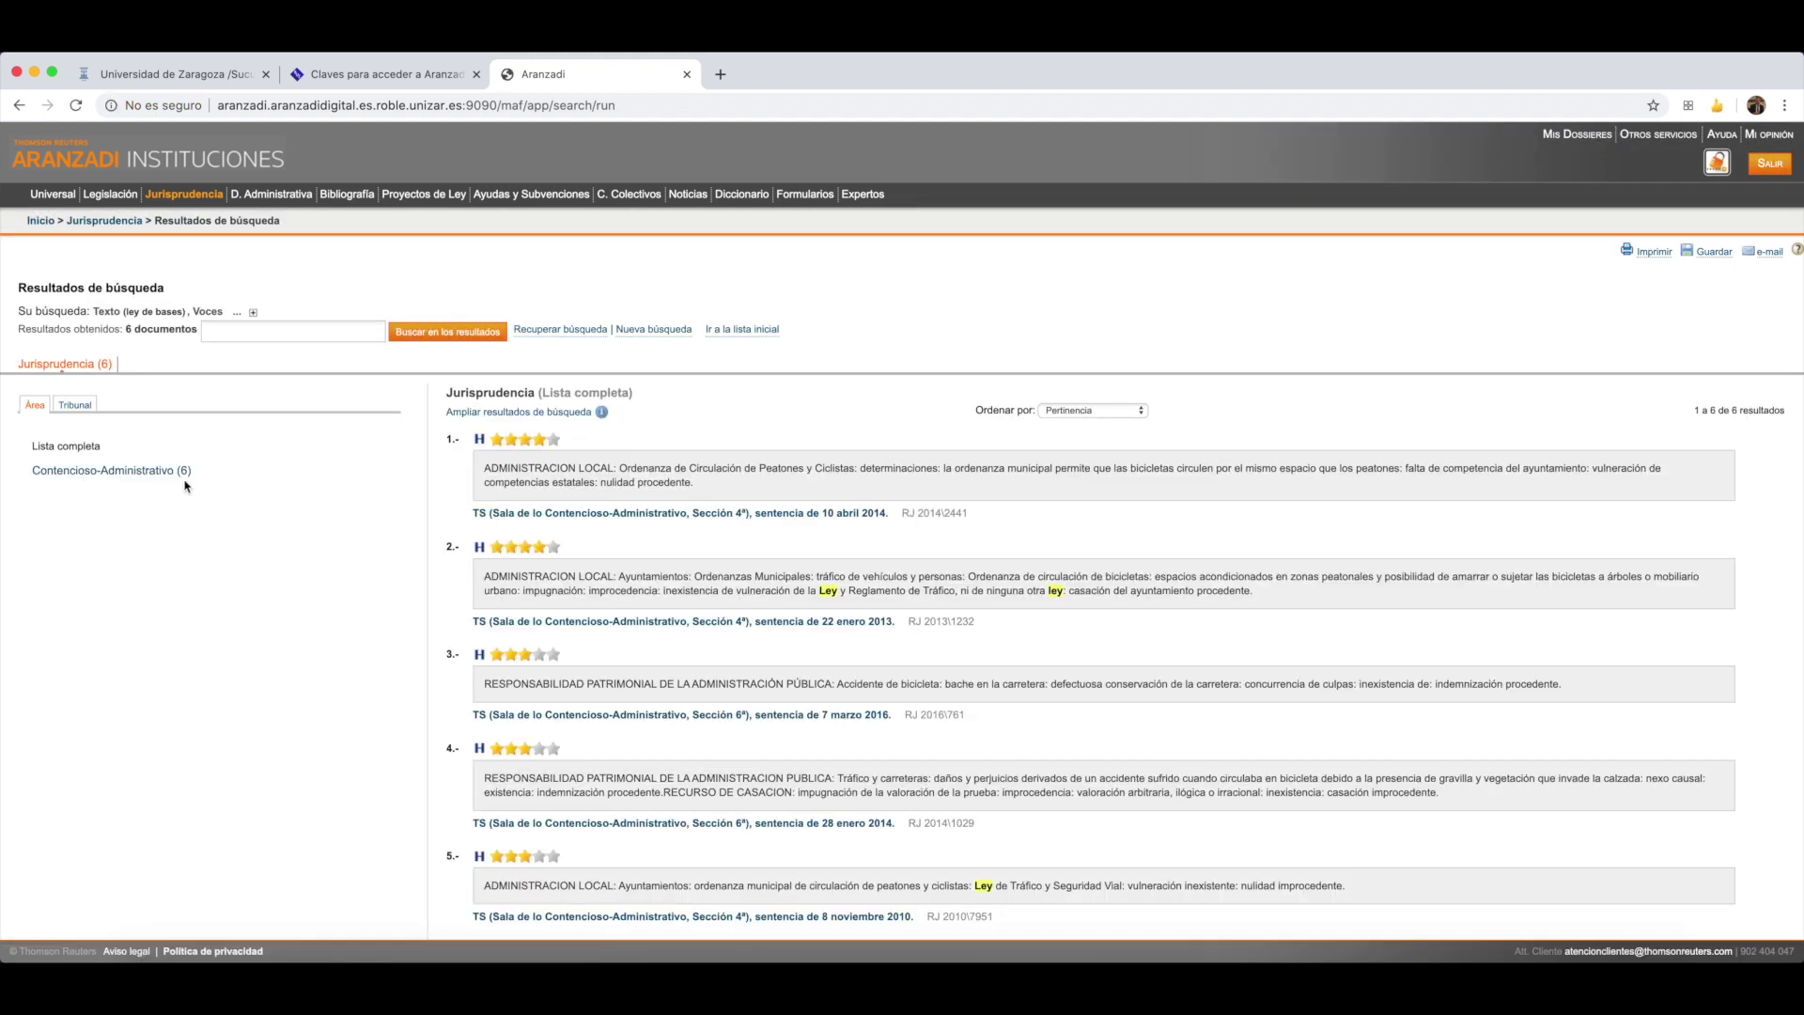
pyautogui.scroll(-3, 855, 546)
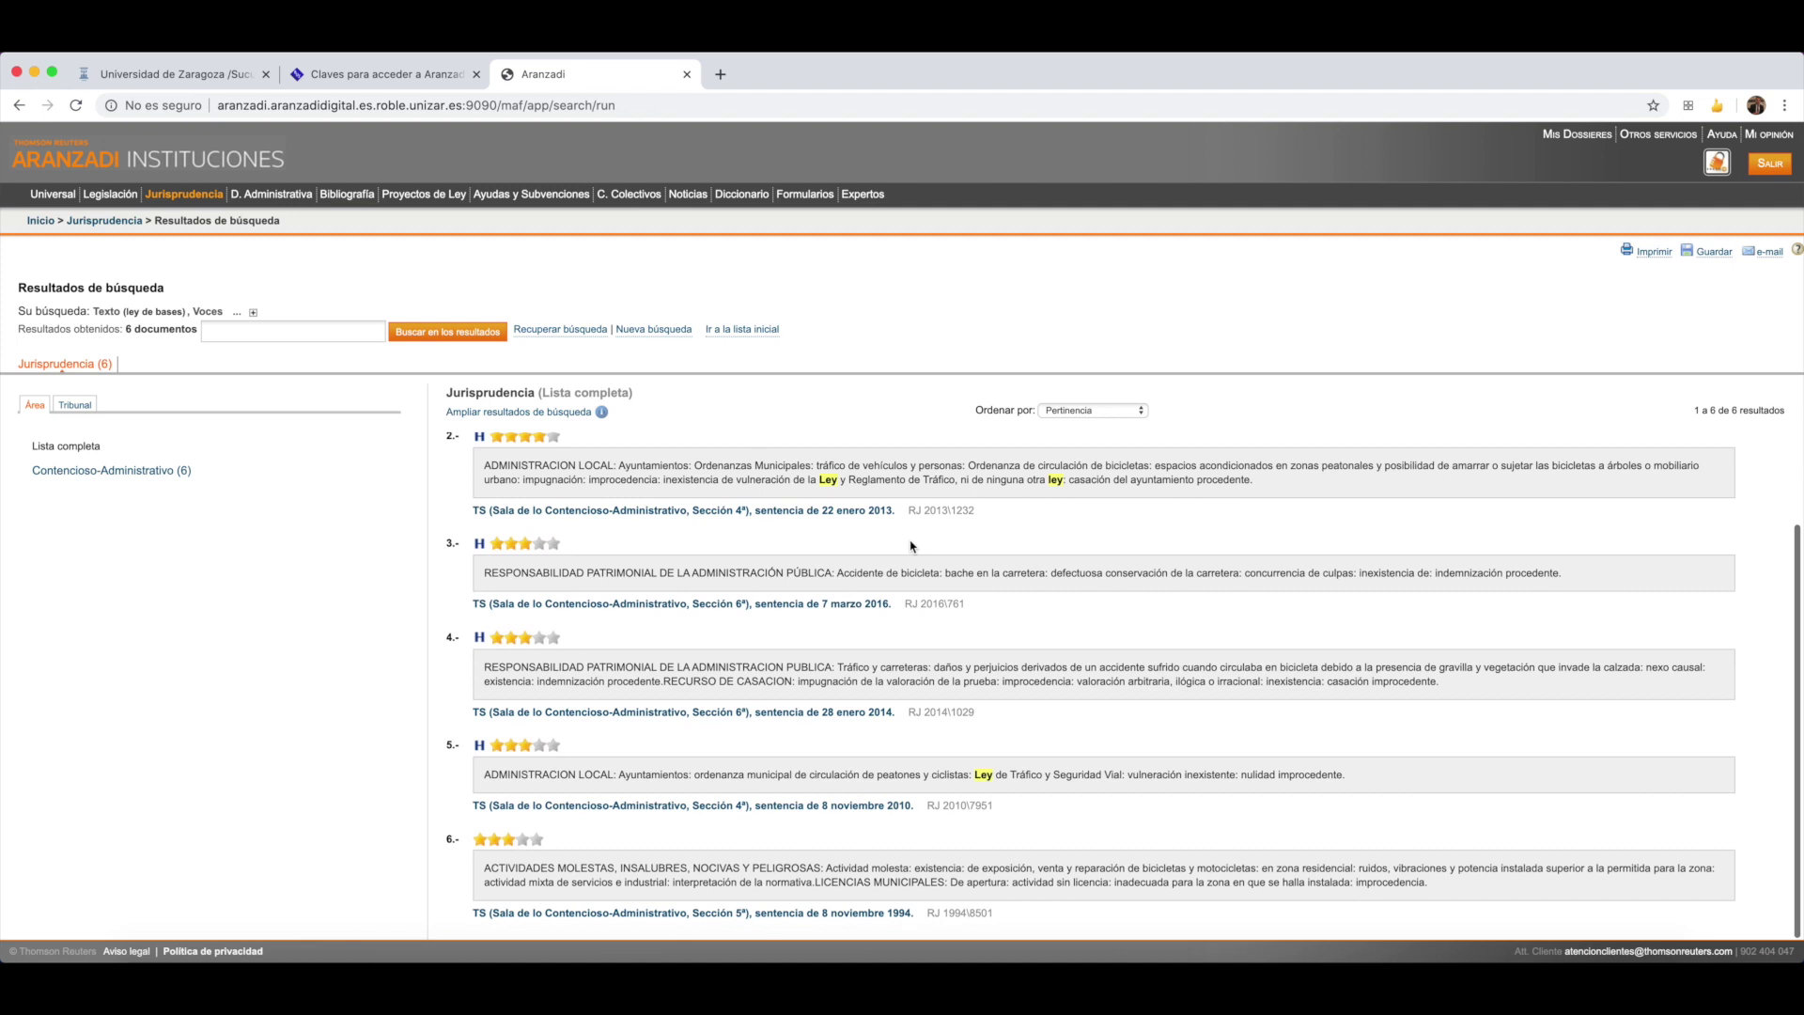
pyautogui.scroll(3, 918, 544)
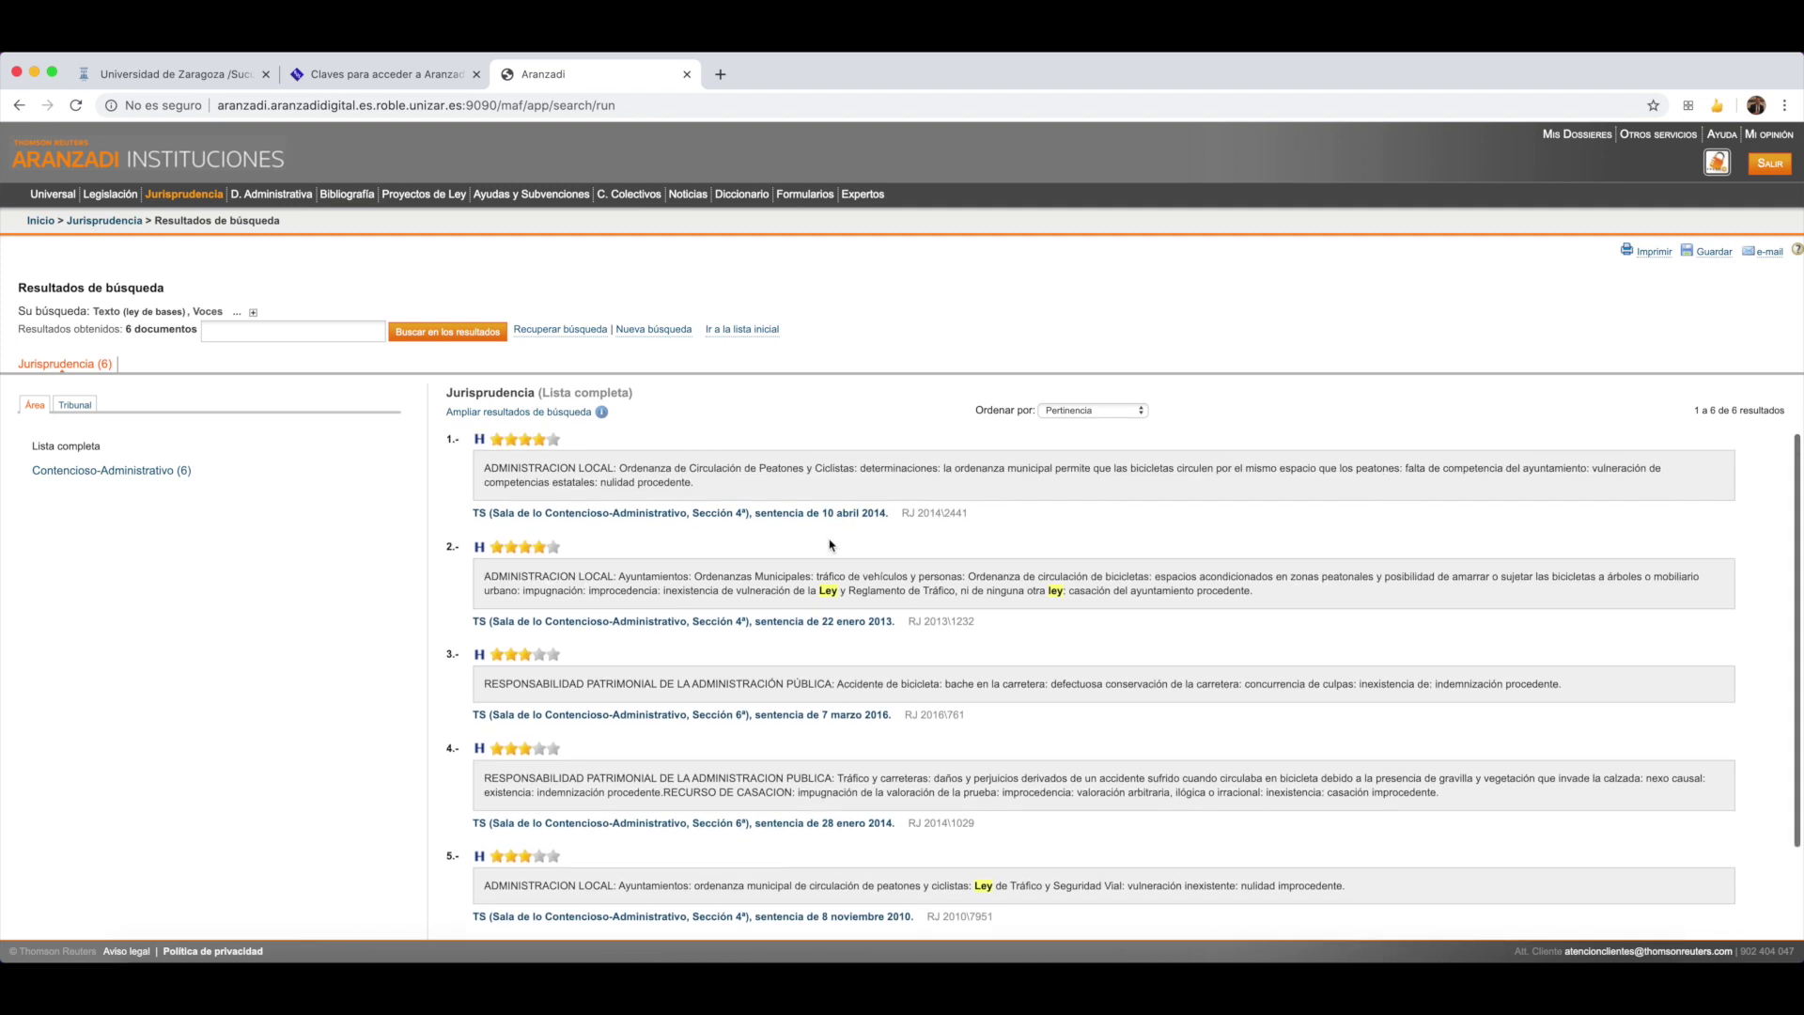
# Open the Tribunal Supremo judgment of 10 abril 2014 from the results and read it through to the FALLAMOS section.
pyautogui.scroll(-3, 891, 590)
pyautogui.scroll(3, 891, 590)
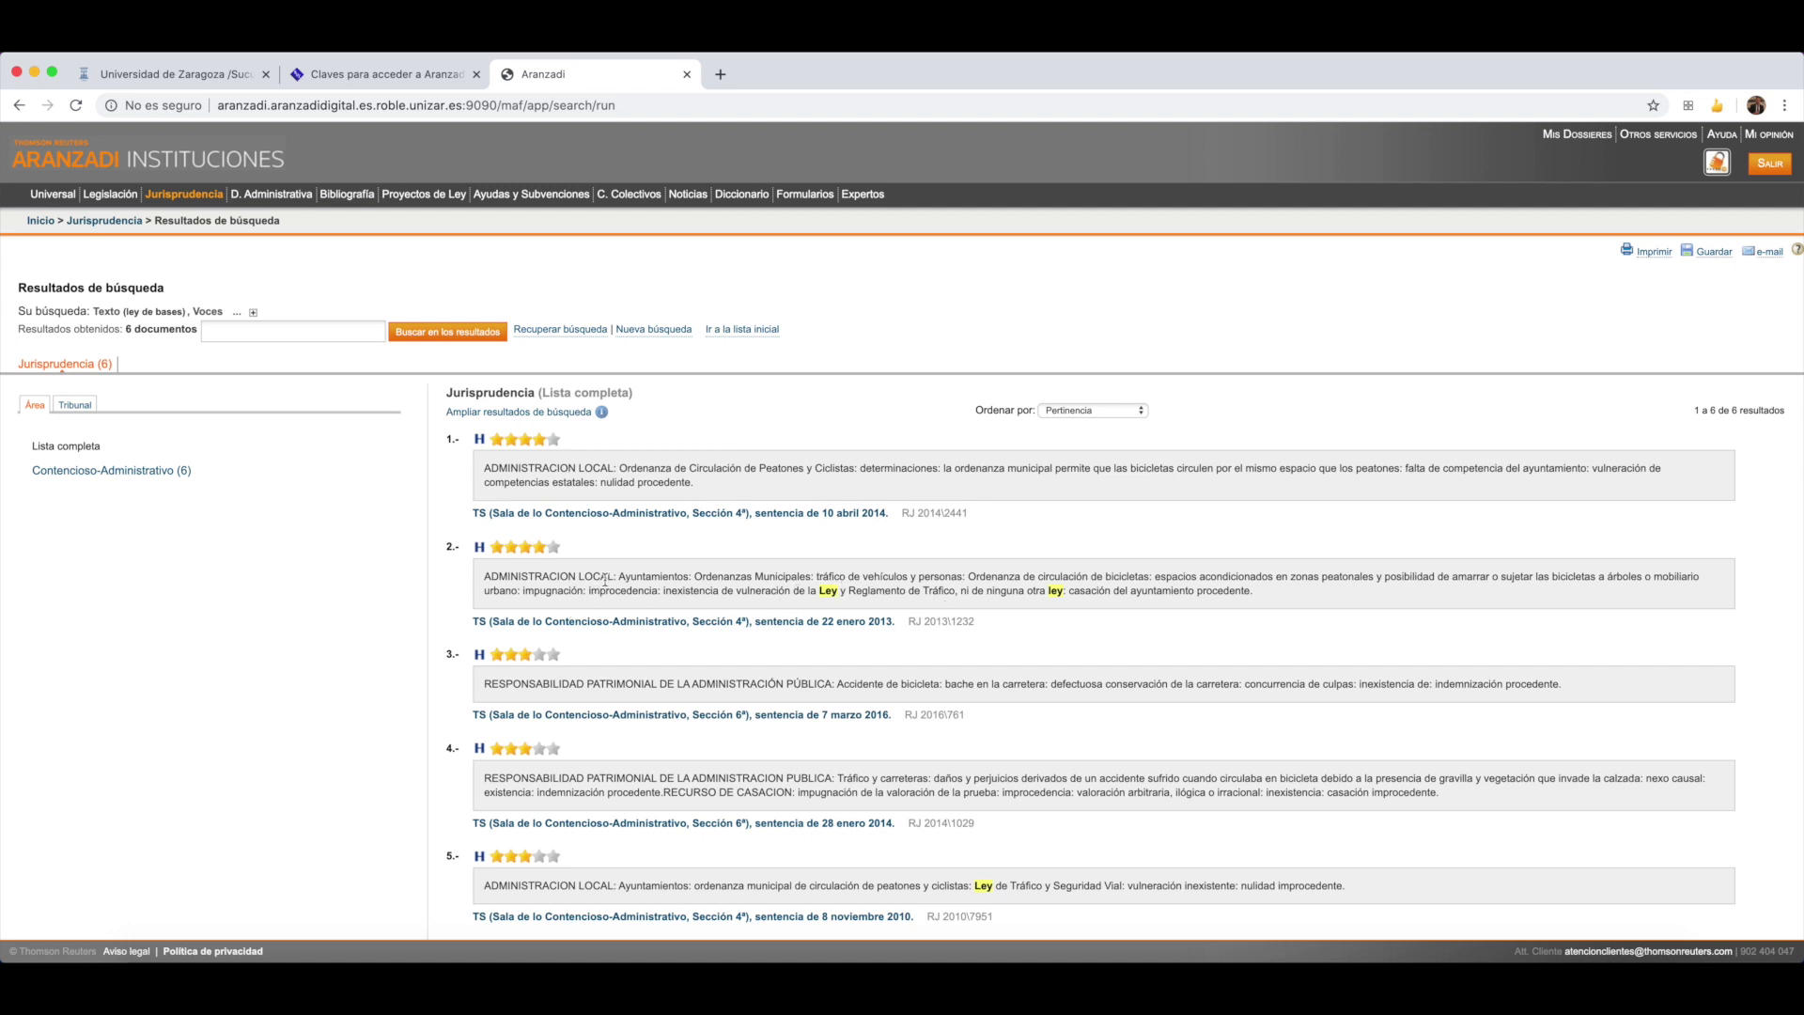
pyautogui.click(660, 516)
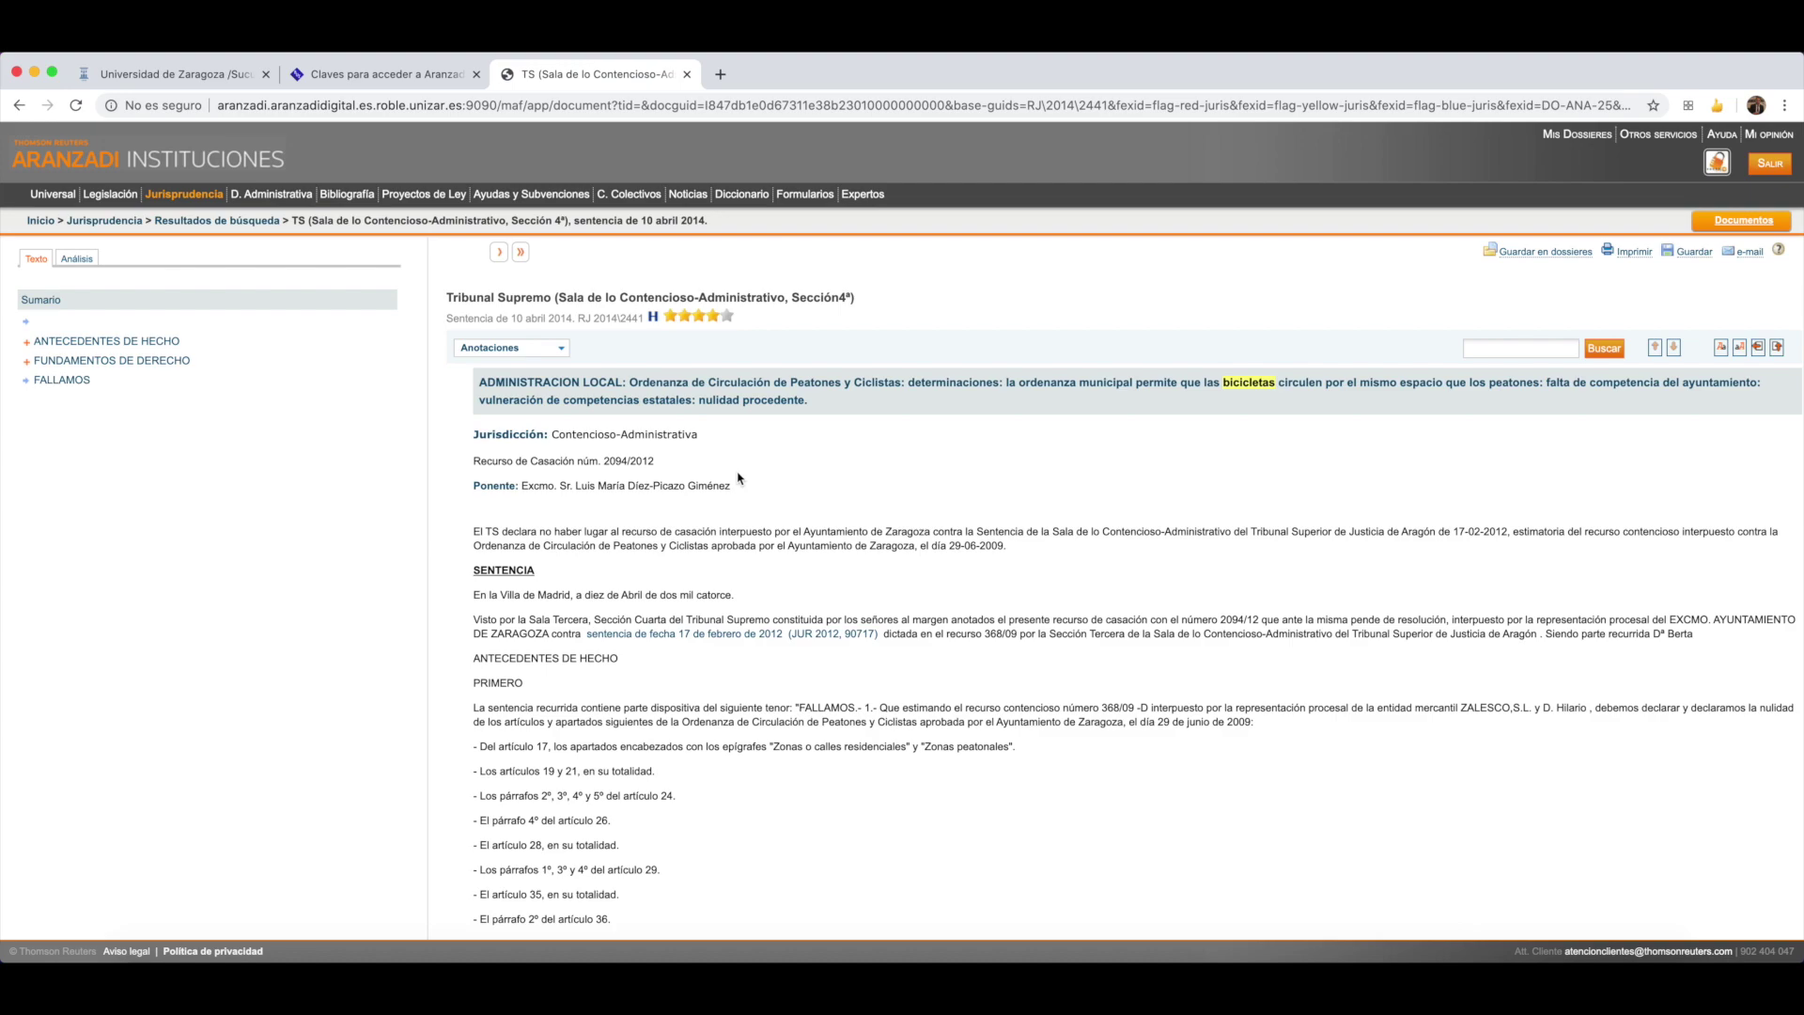
pyautogui.scroll(-10, 737, 478)
pyautogui.scroll(-10, 738, 472)
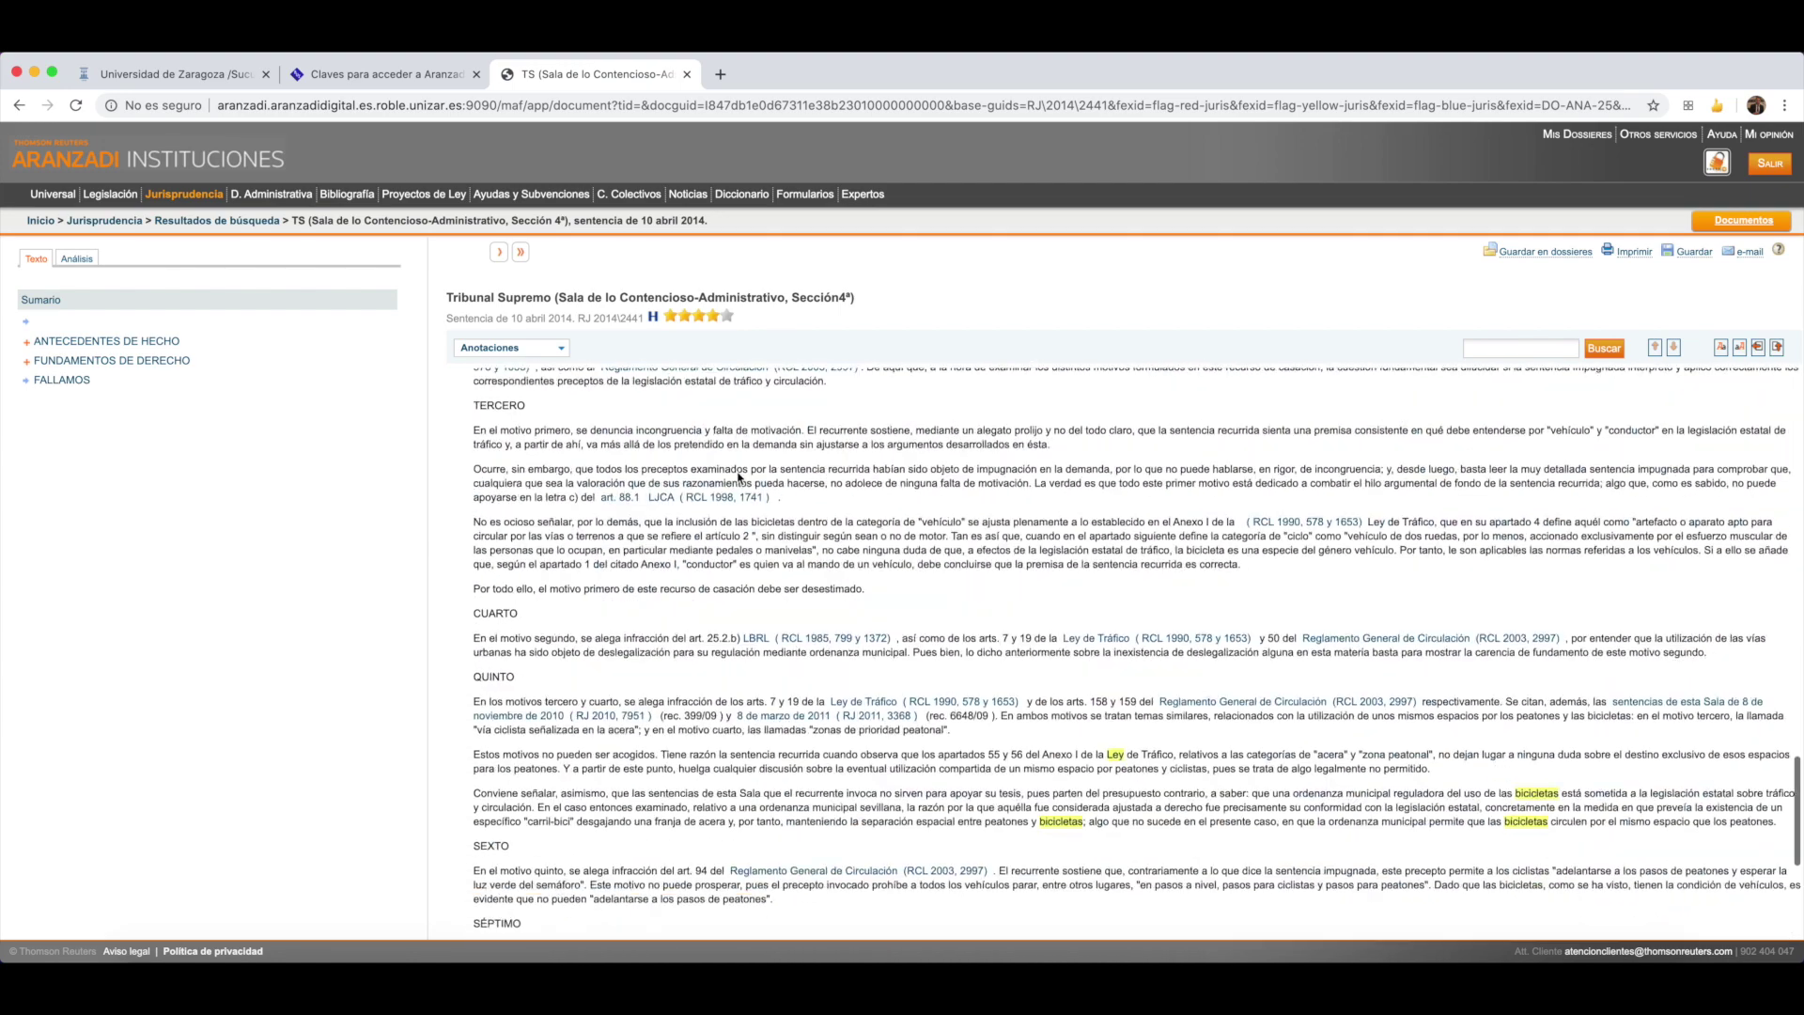
pyautogui.scroll(-5, 737, 479)
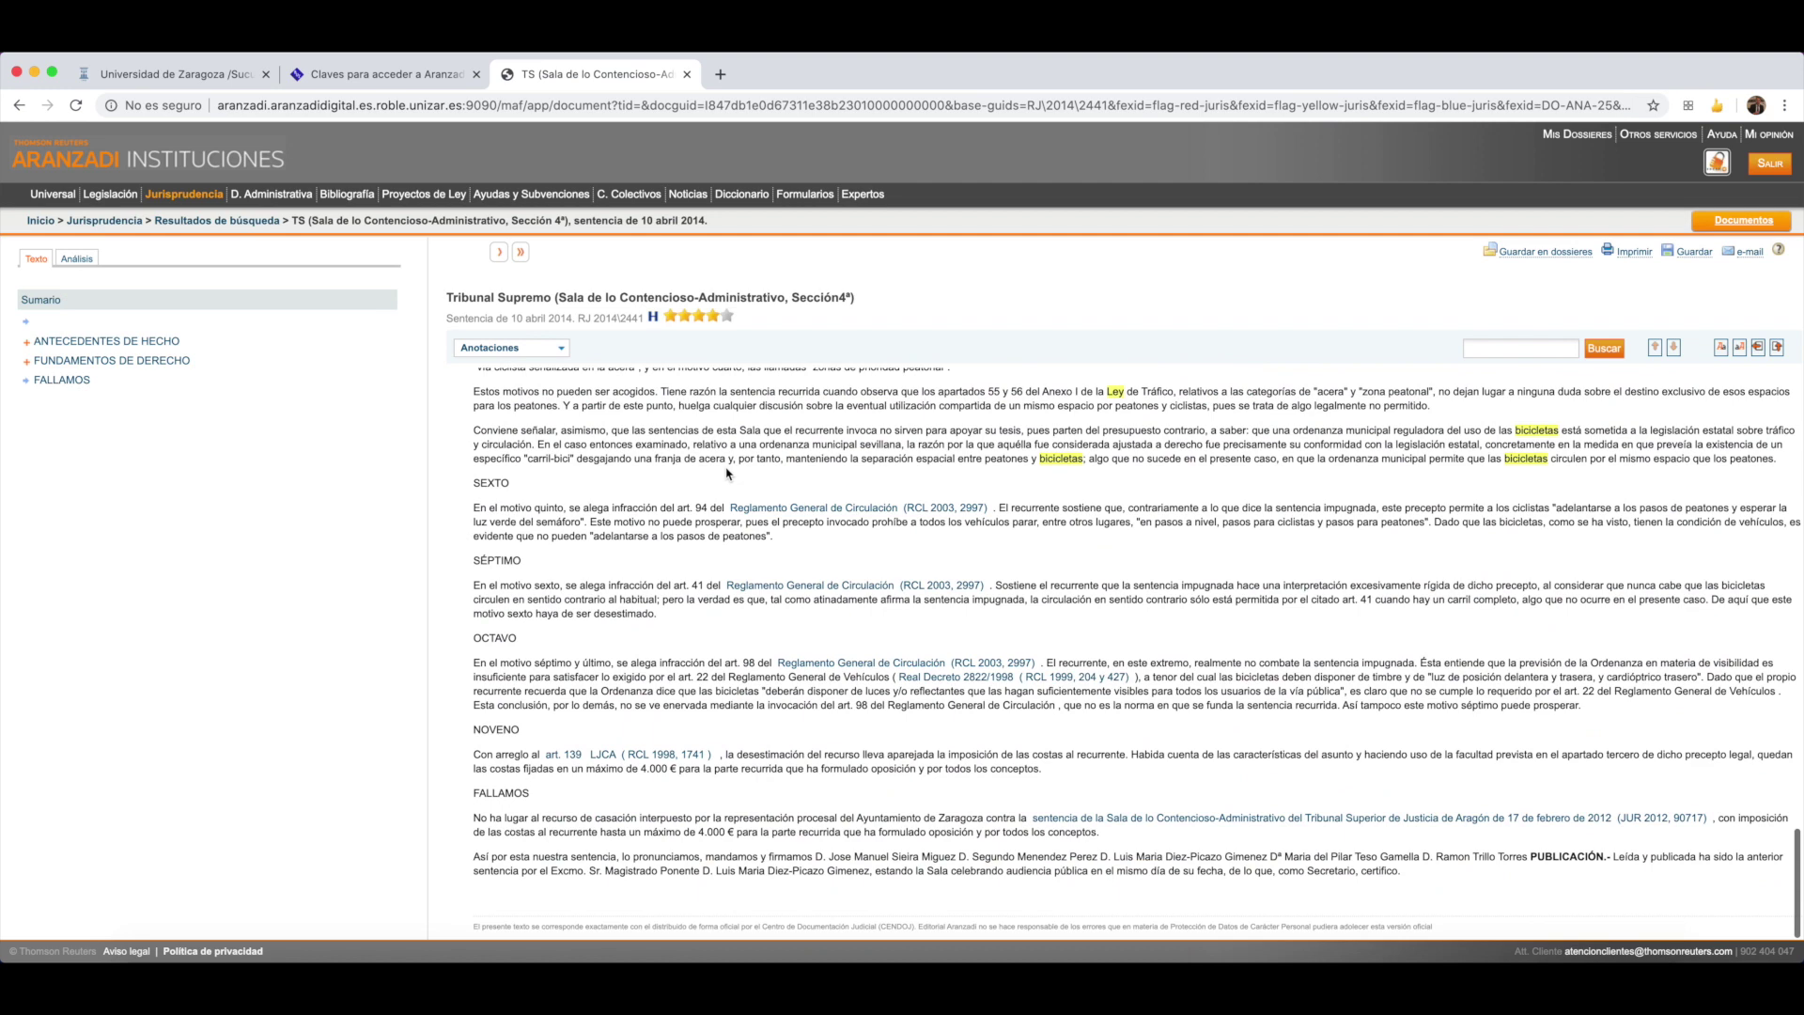
# Enlarge the judgment's text by two levels, return to its beginning, and exit the Aranzadi Instituciones session.
pyautogui.click(1743, 350)
pyautogui.click(1743, 350)
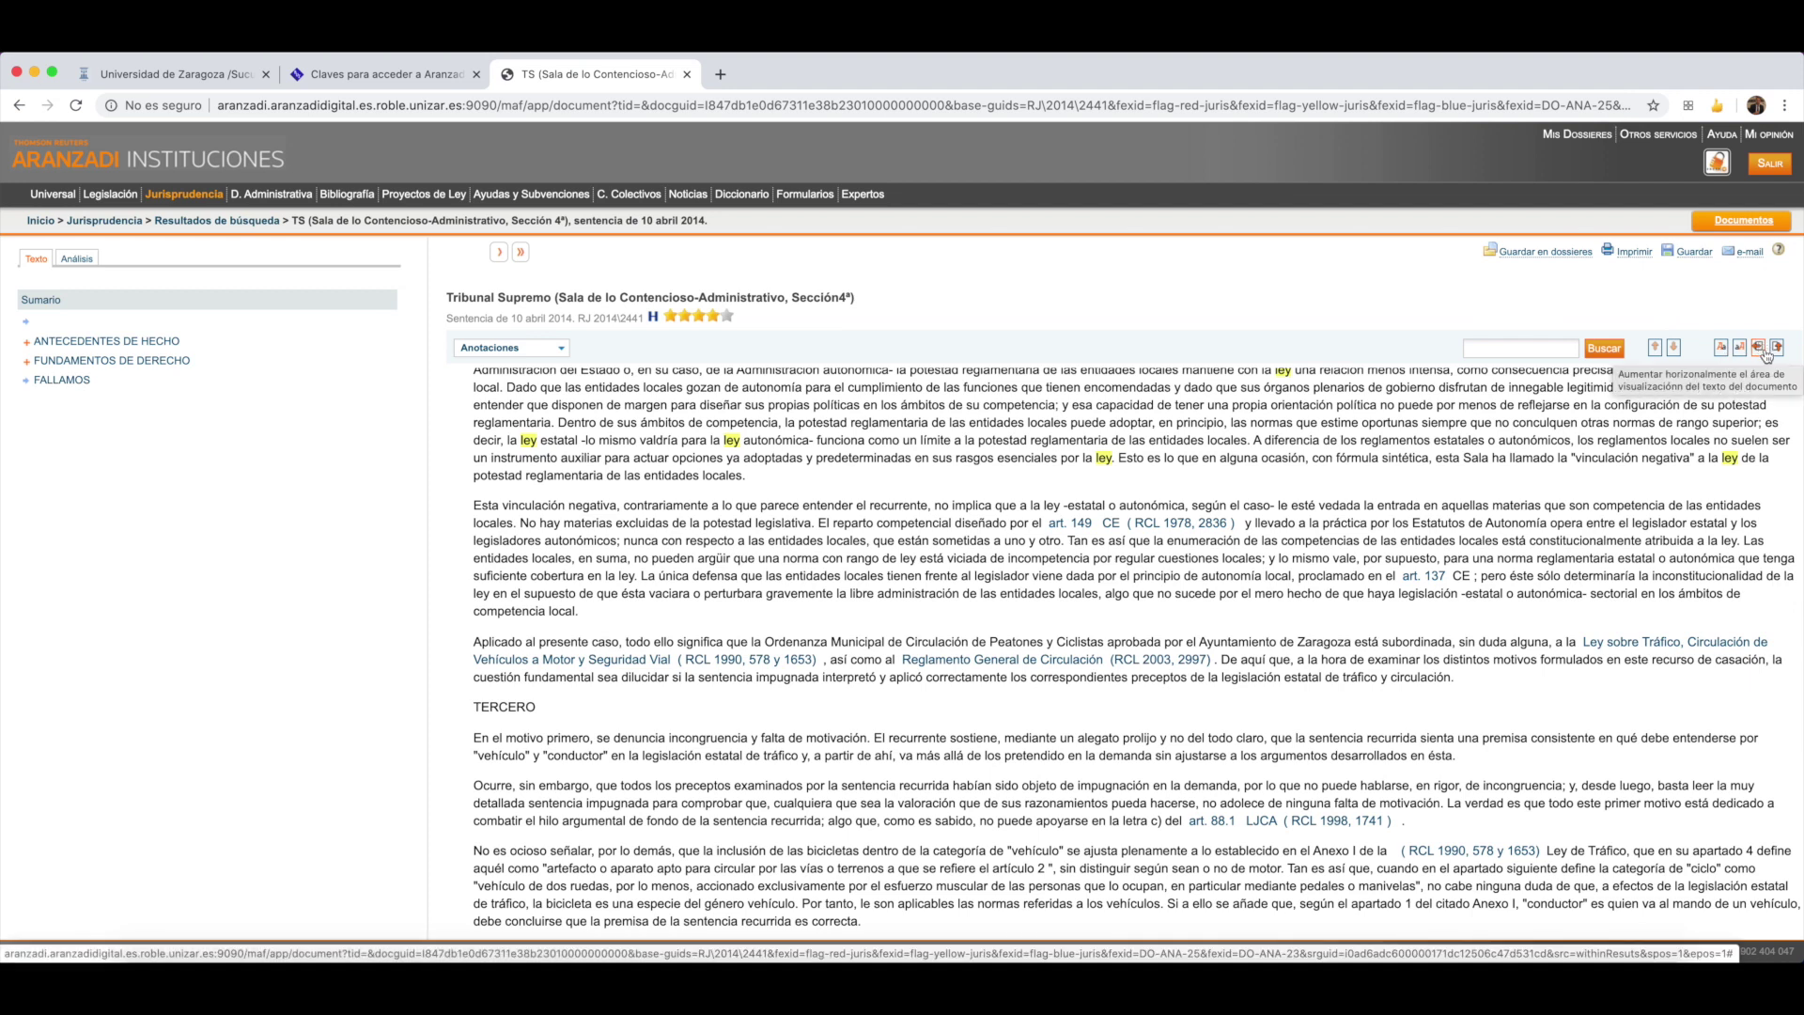
pyautogui.click(1556, 350)
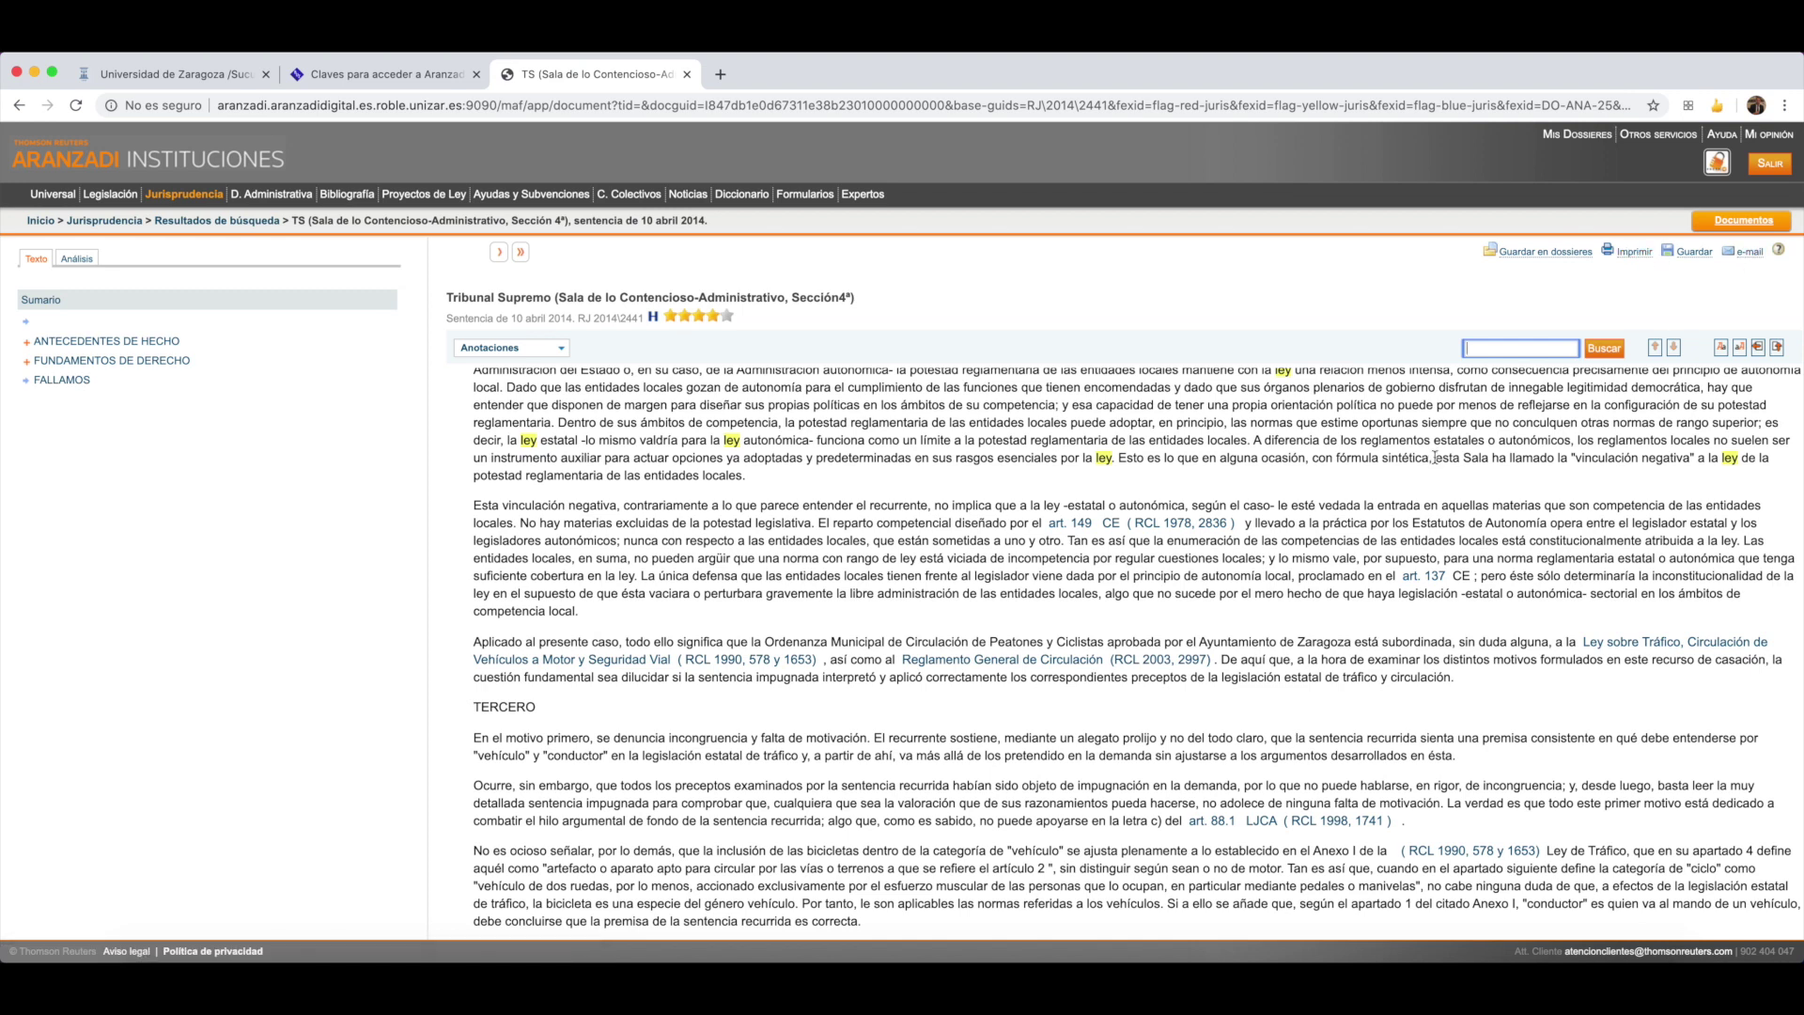
pyautogui.scroll(10, 1146, 659)
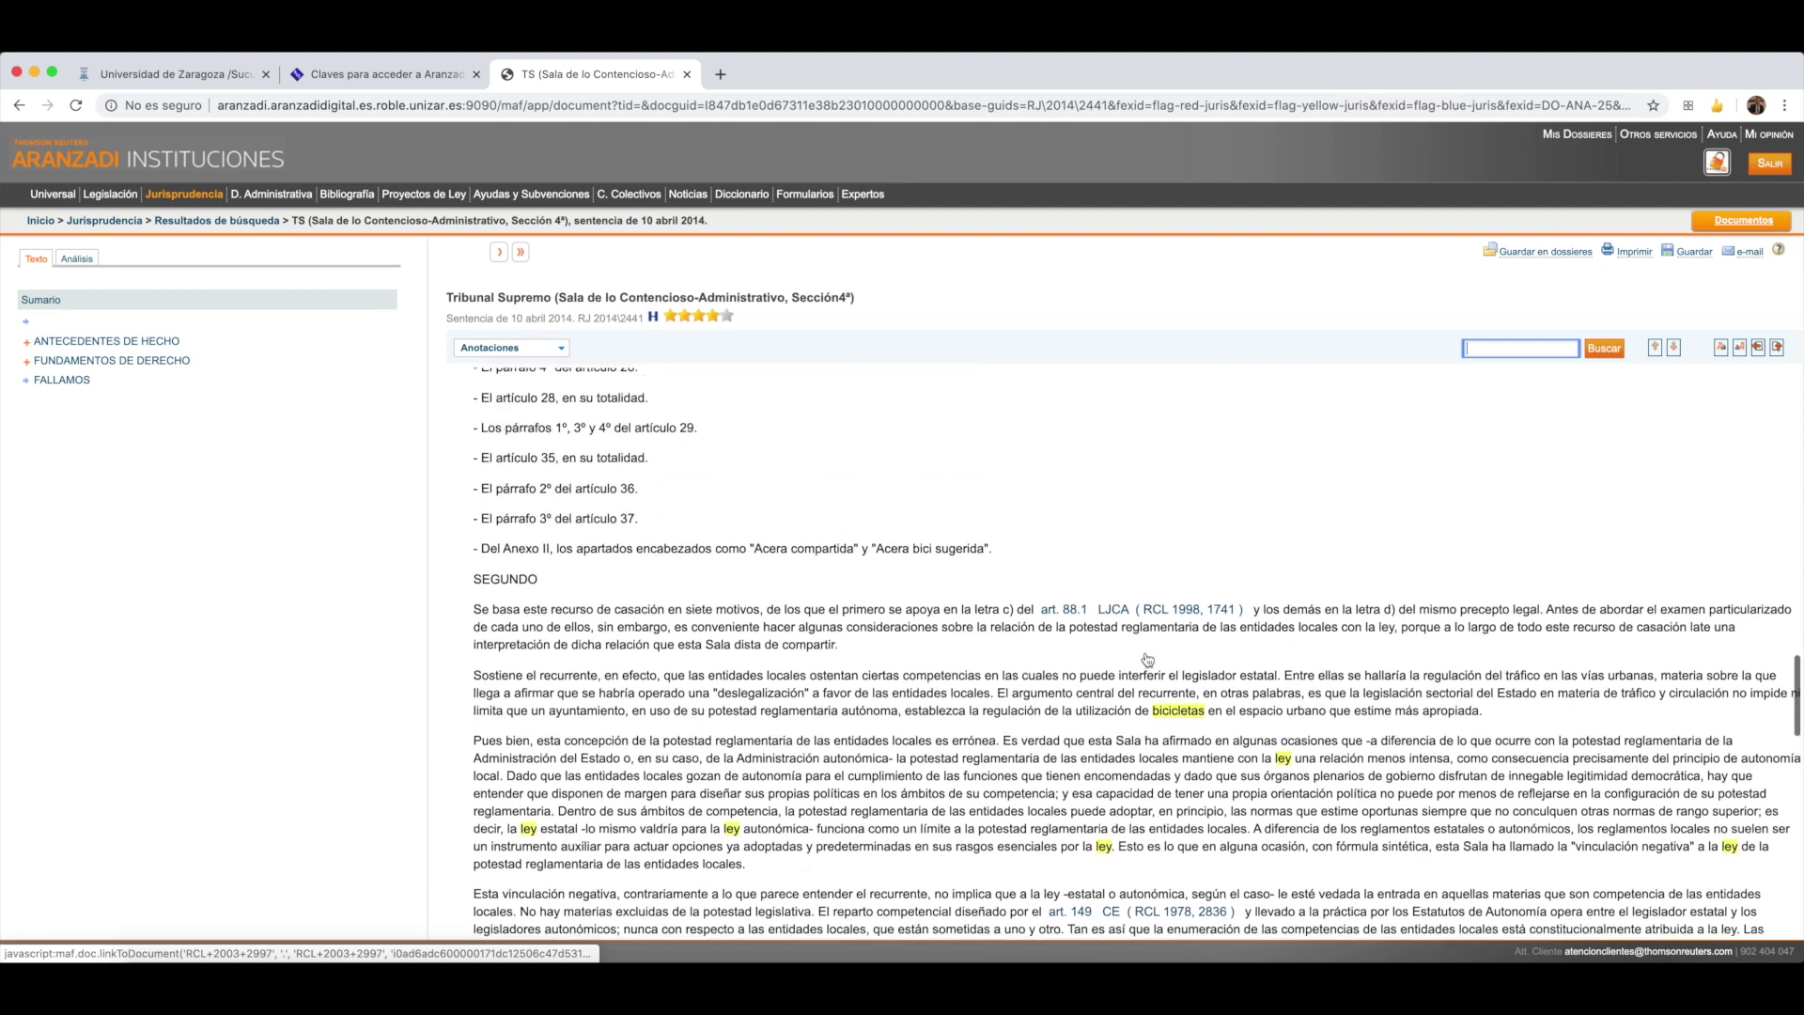
pyautogui.scroll(10, 1146, 659)
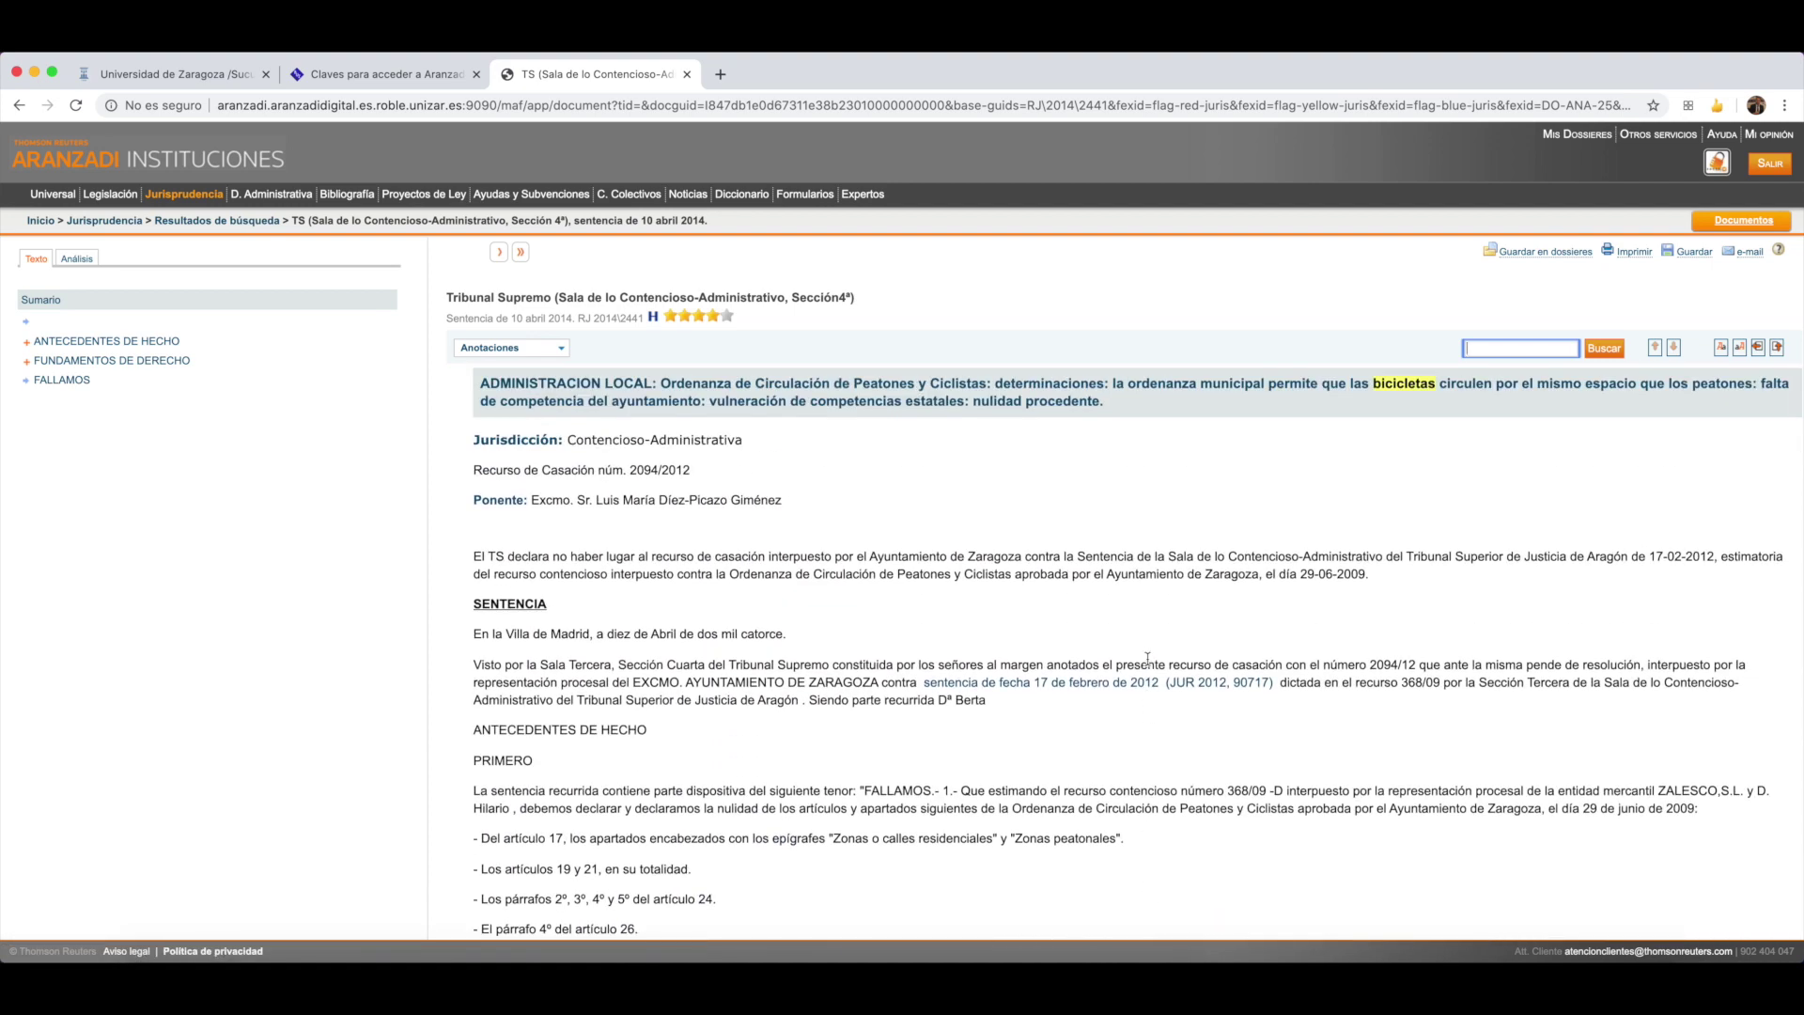
pyautogui.click(1774, 169)
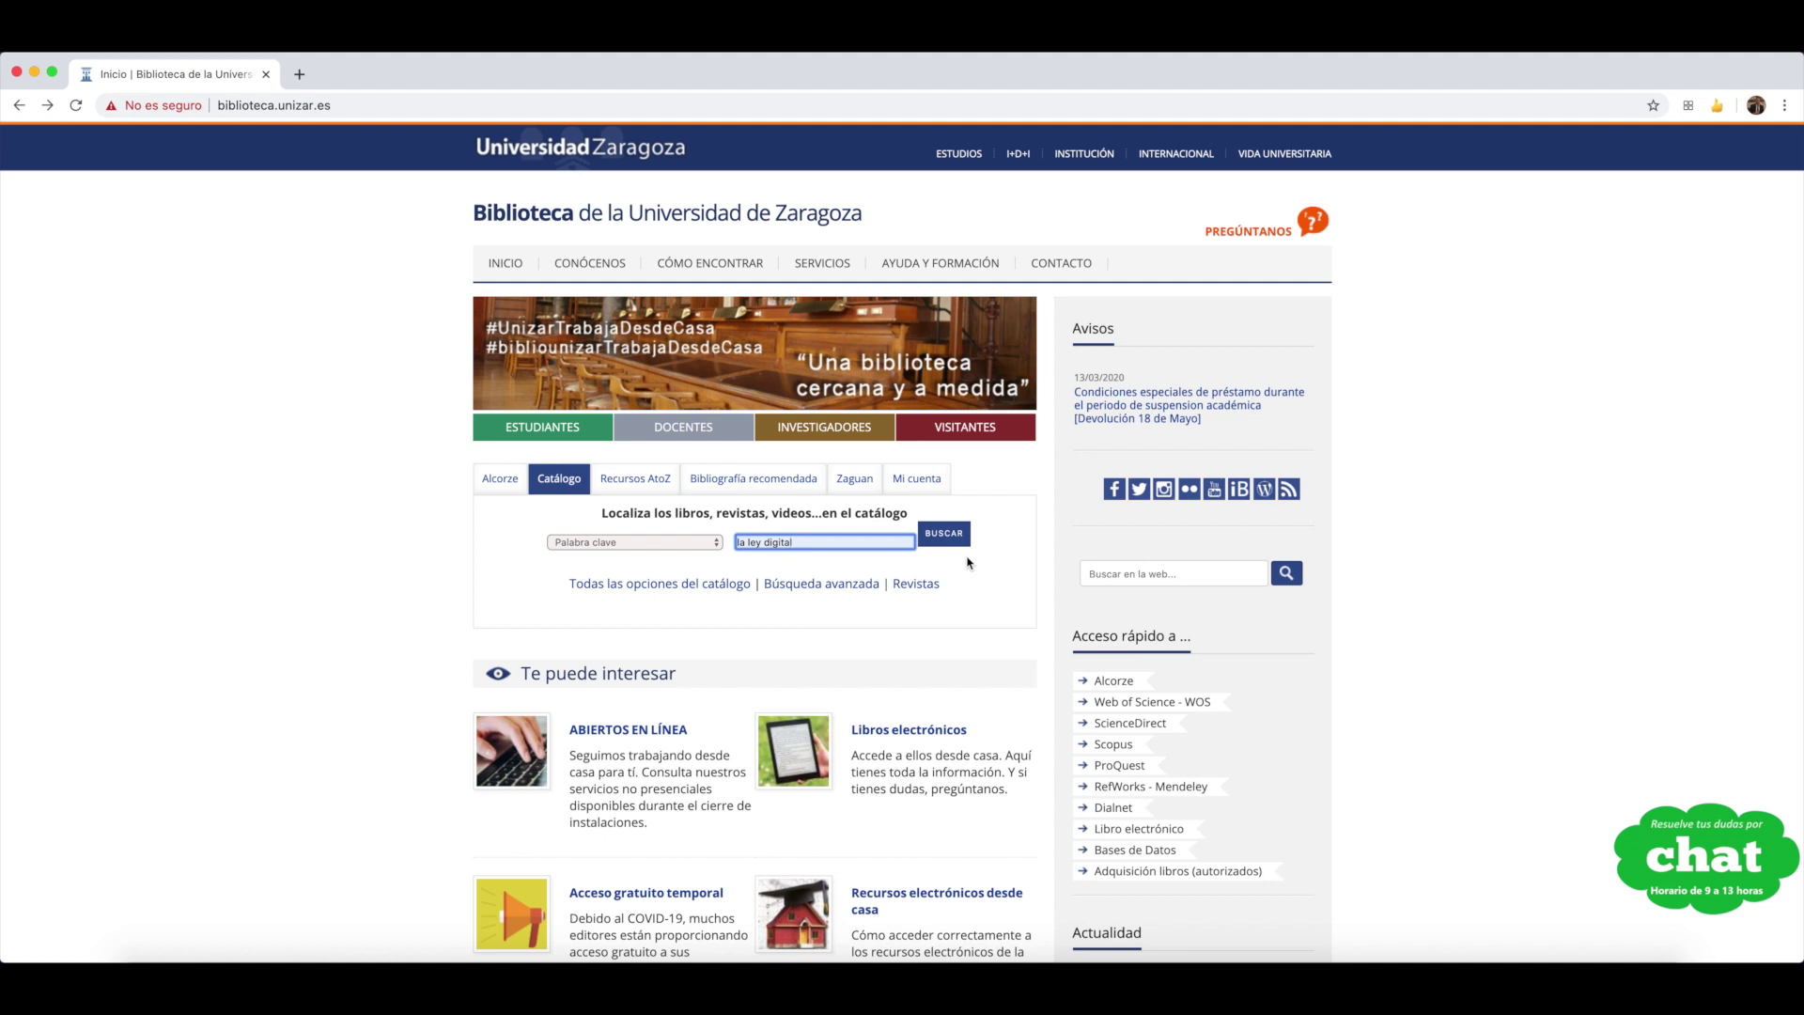
# Search the library catalogue by Palabra clave for "la ley digital" and access La Ley Digital 360 through its full-text link.
pyautogui.click(944, 540)
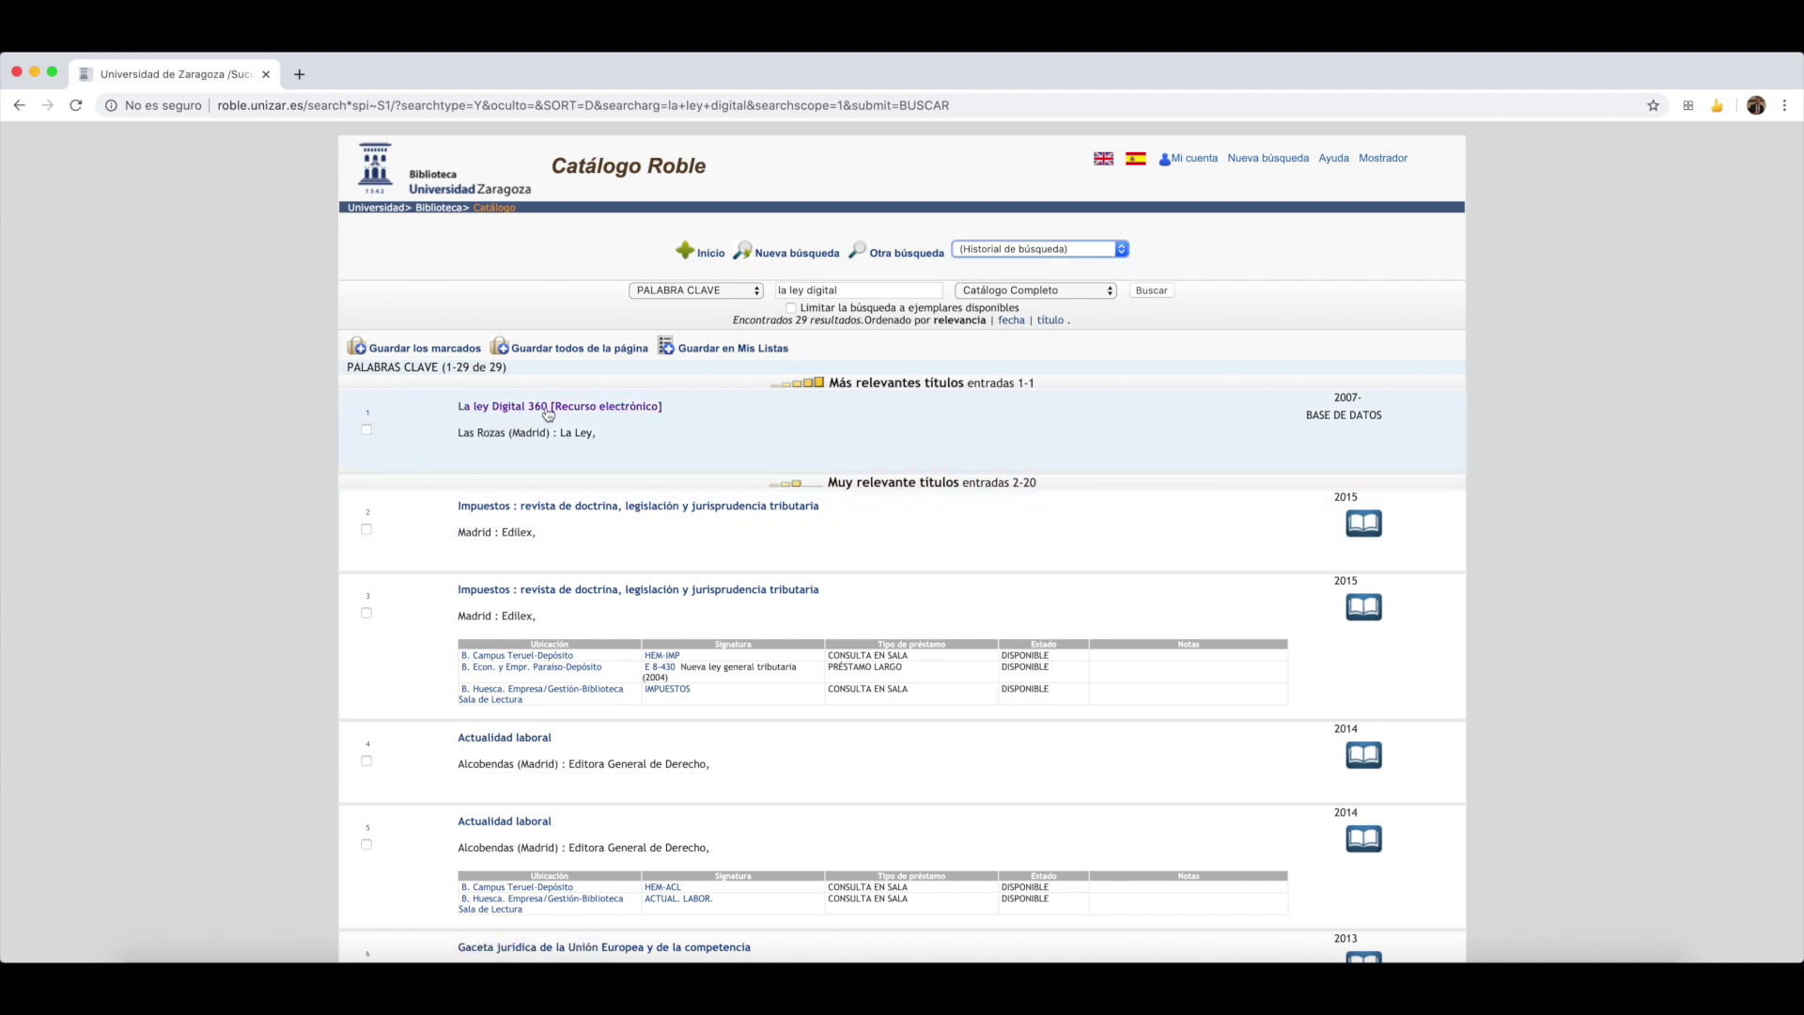
pyautogui.click(590, 414)
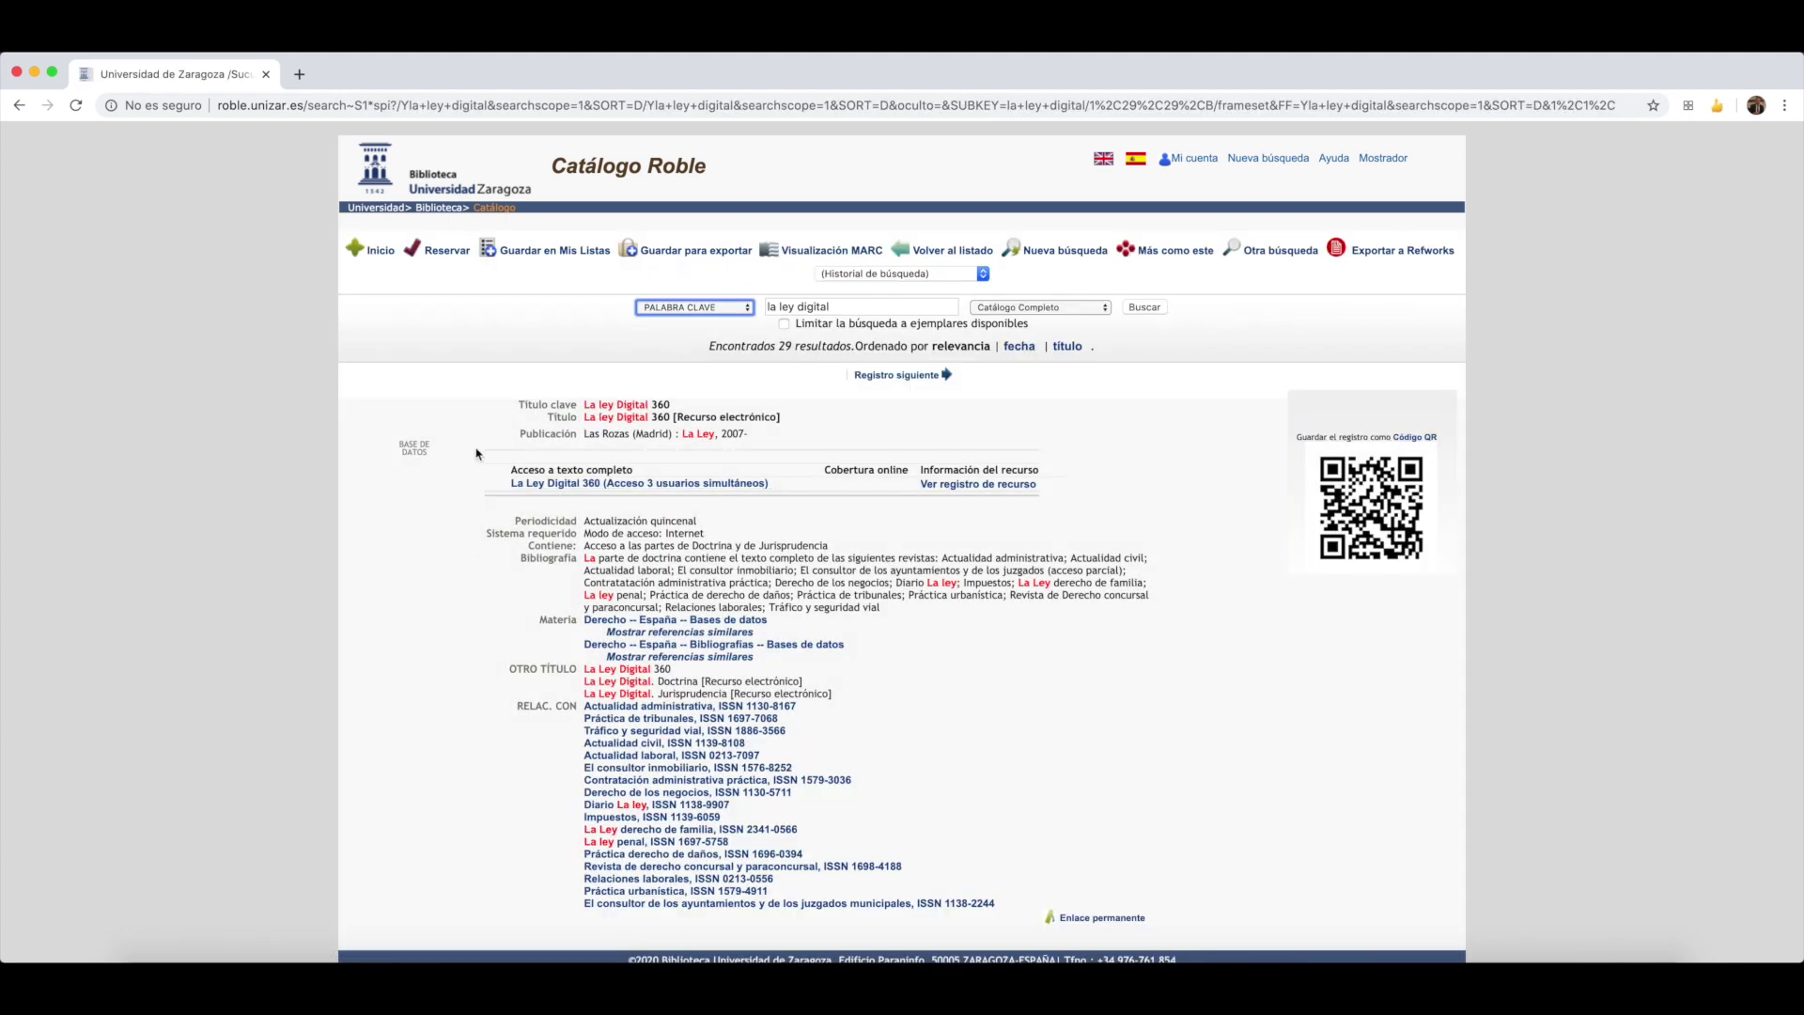
pyautogui.click(668, 484)
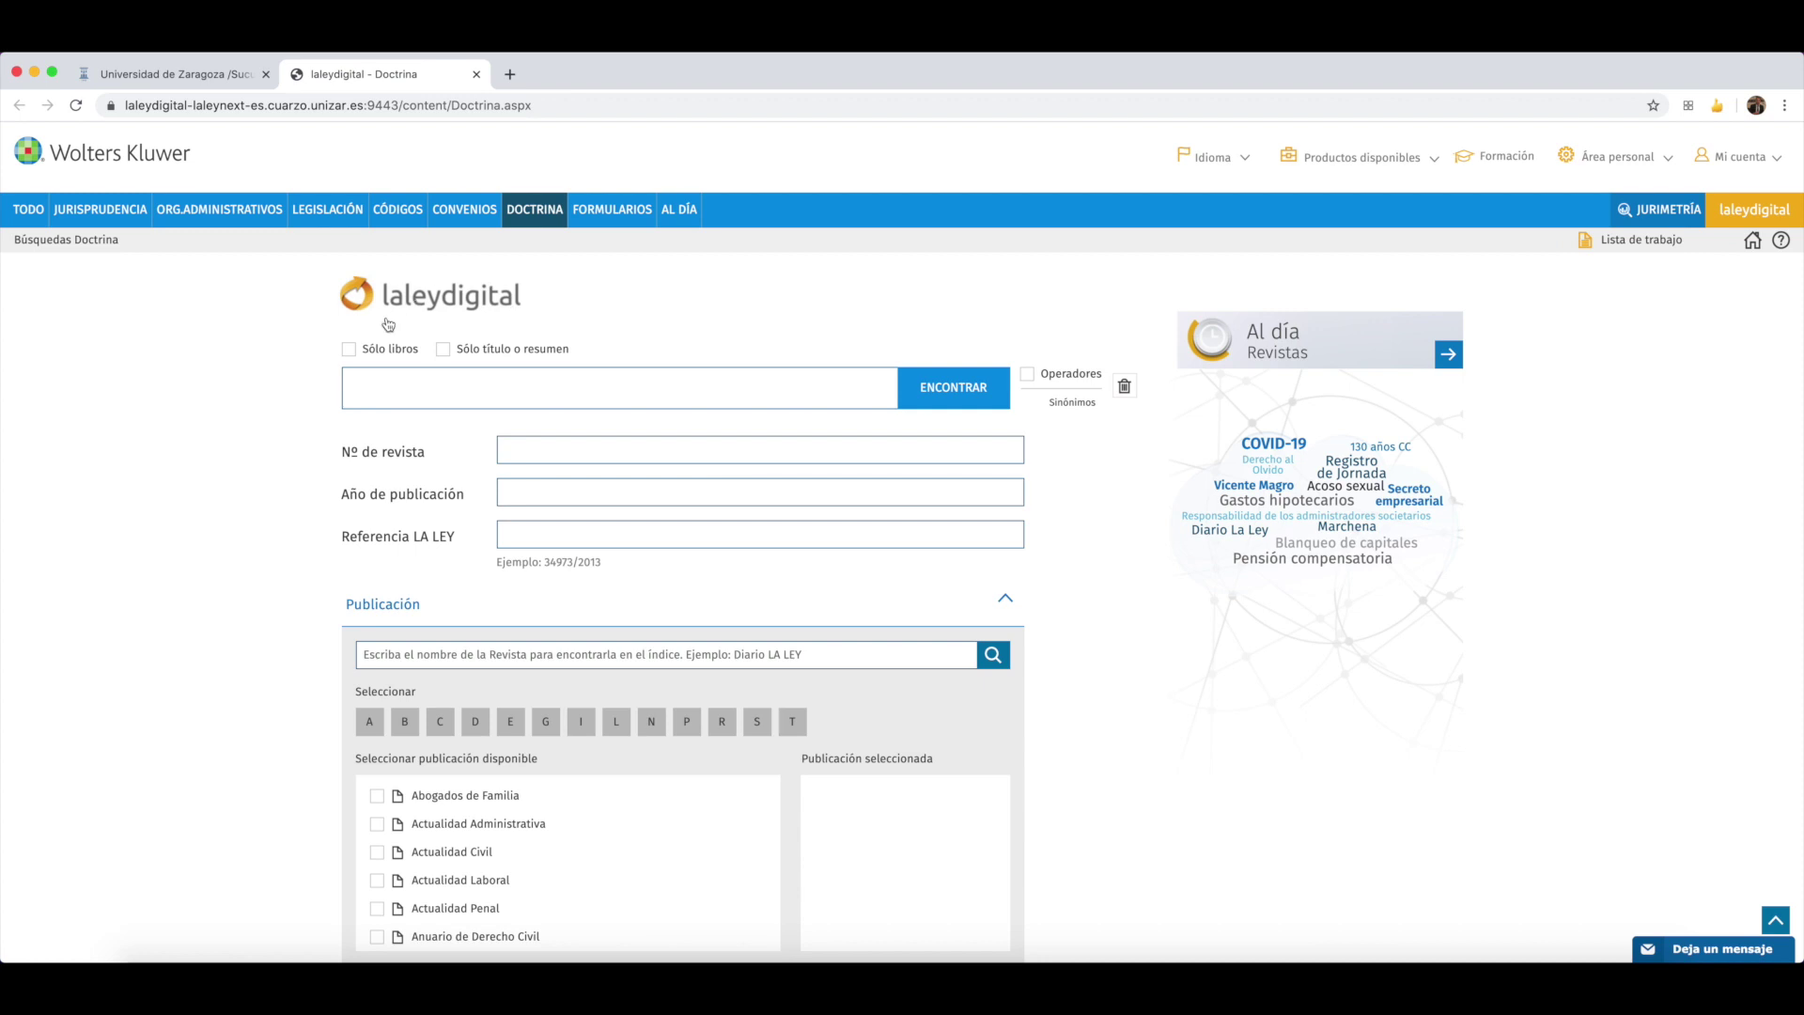
# Open the Jurisprudencia search form in laleydigital and examine its search fields, the Tribunal list and the collapsed filter sections.
pyautogui.click(123, 223)
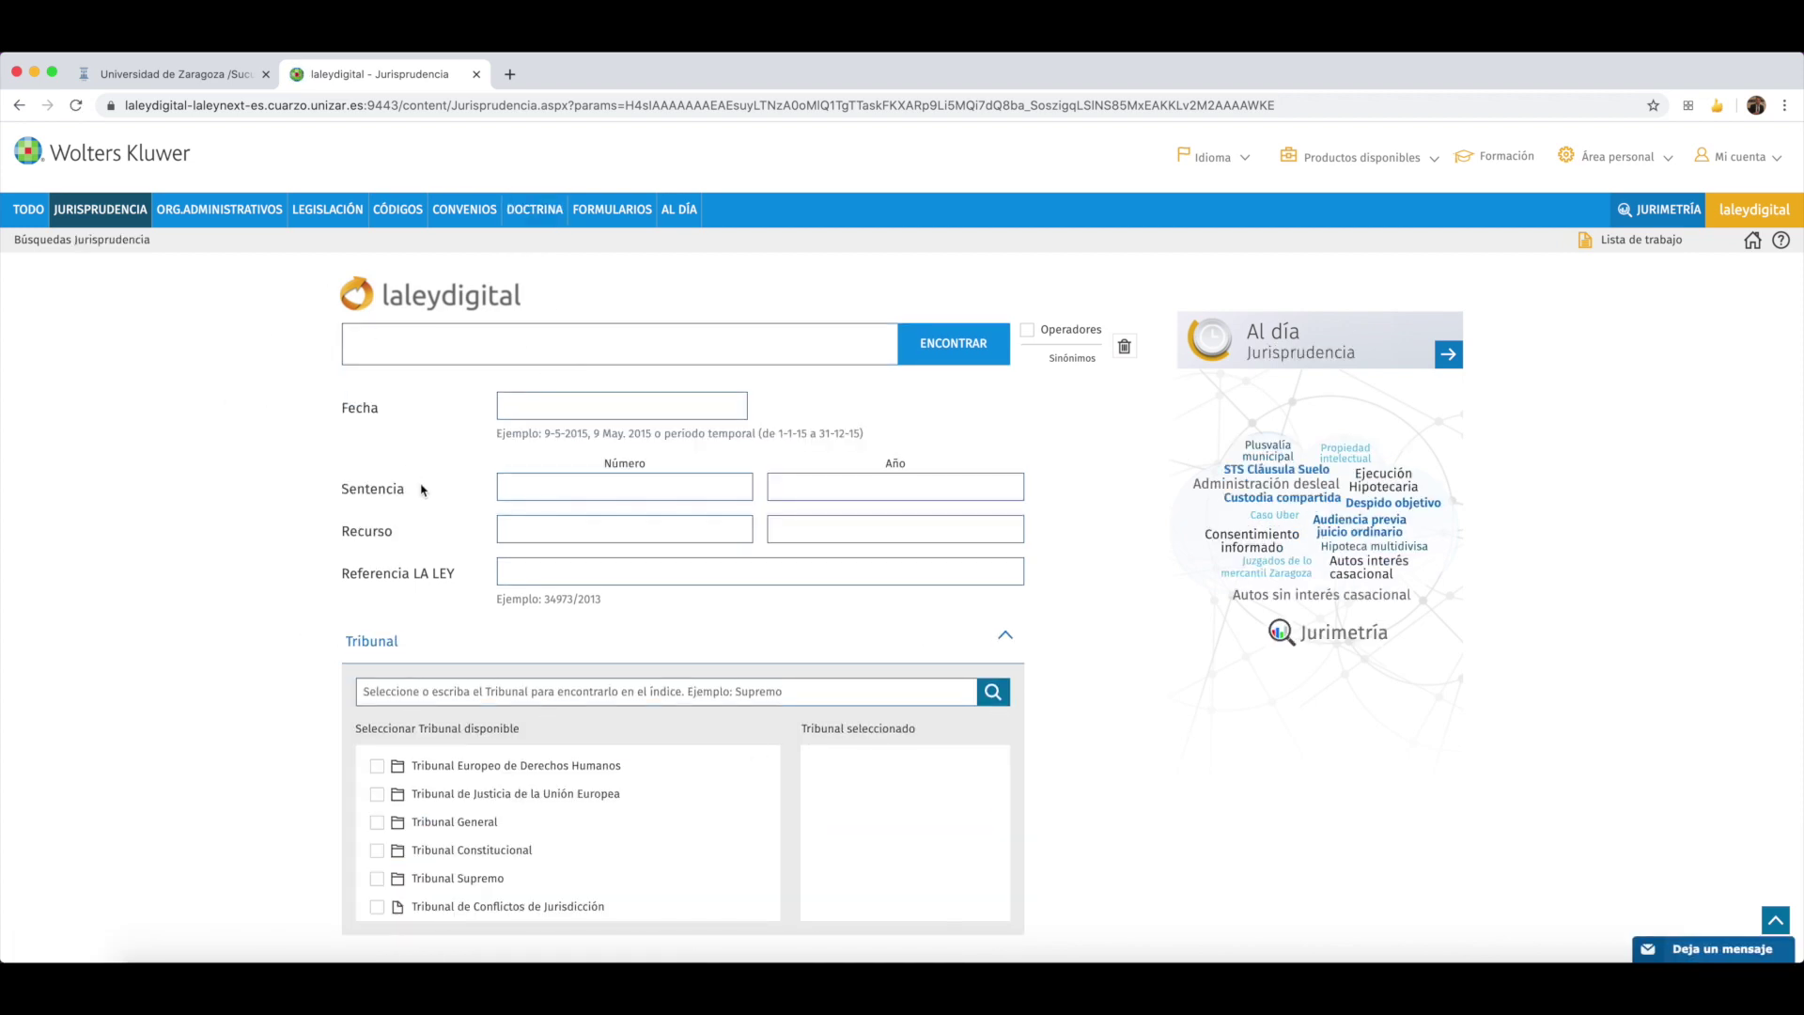
pyautogui.scroll(-5, 389, 465)
pyautogui.scroll(5, 389, 465)
pyautogui.scroll(-8, 389, 465)
pyautogui.scroll(3, 392, 470)
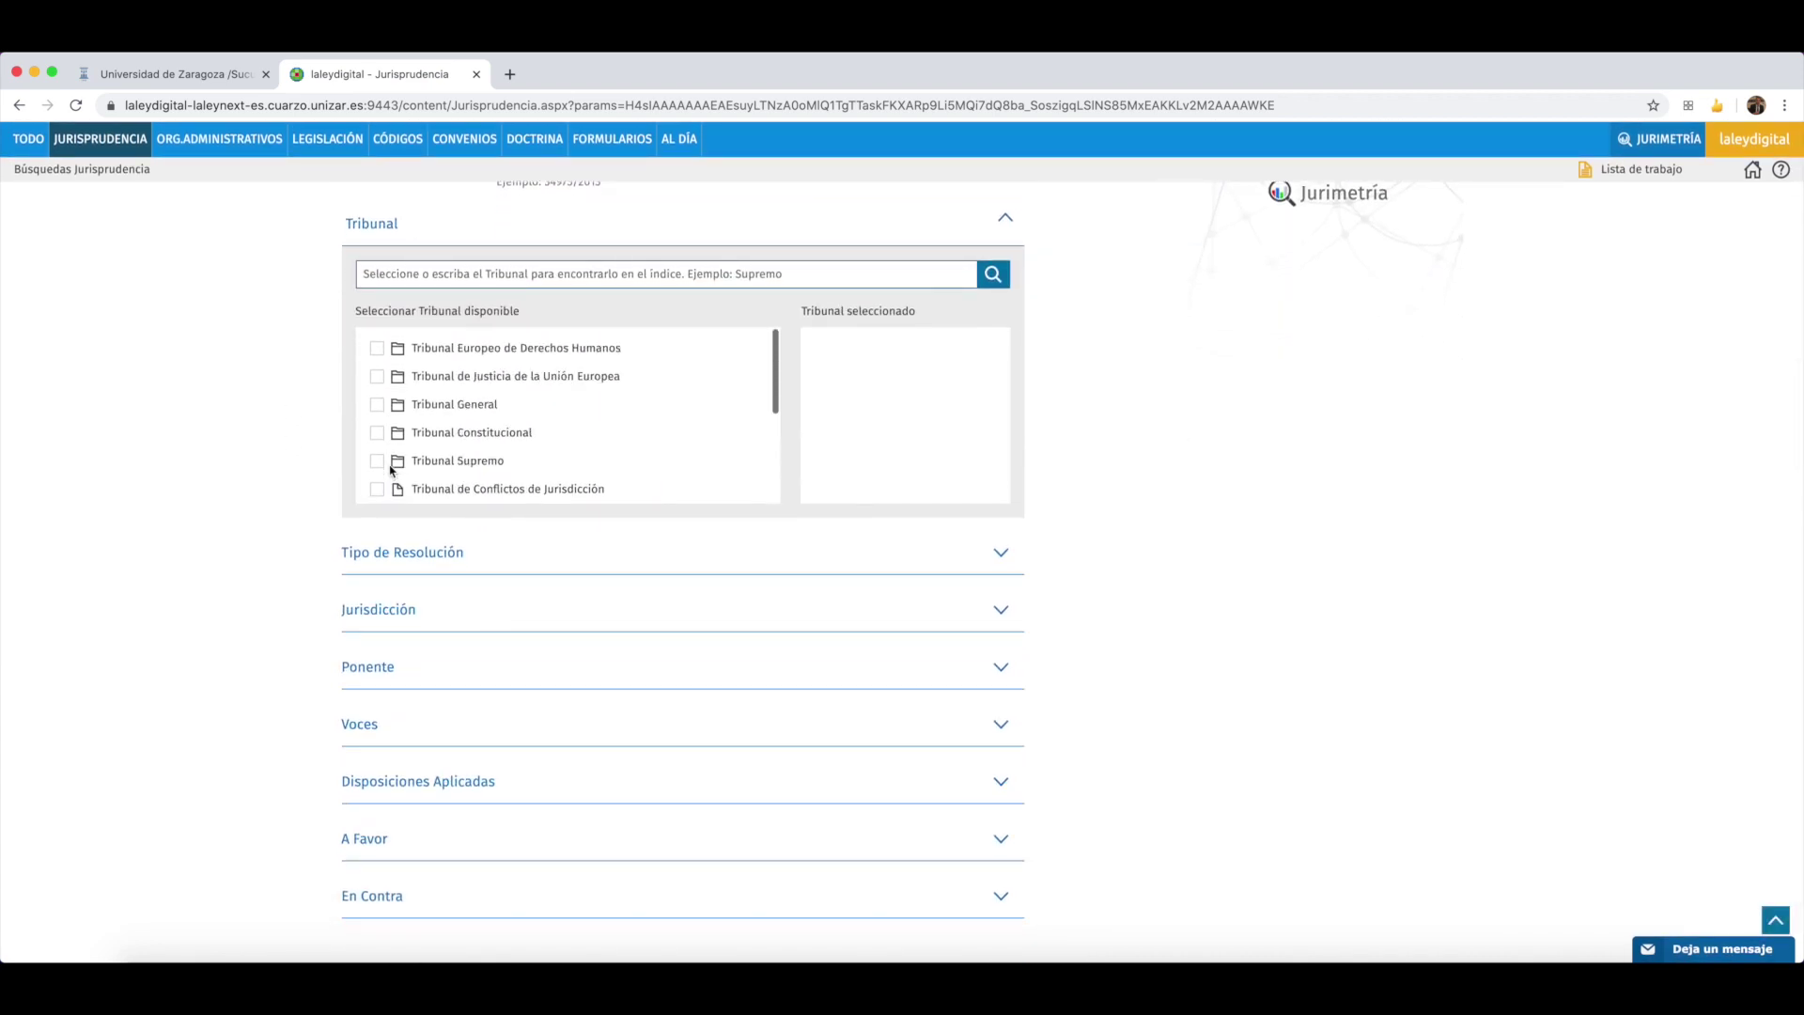
pyautogui.scroll(5, 299, 498)
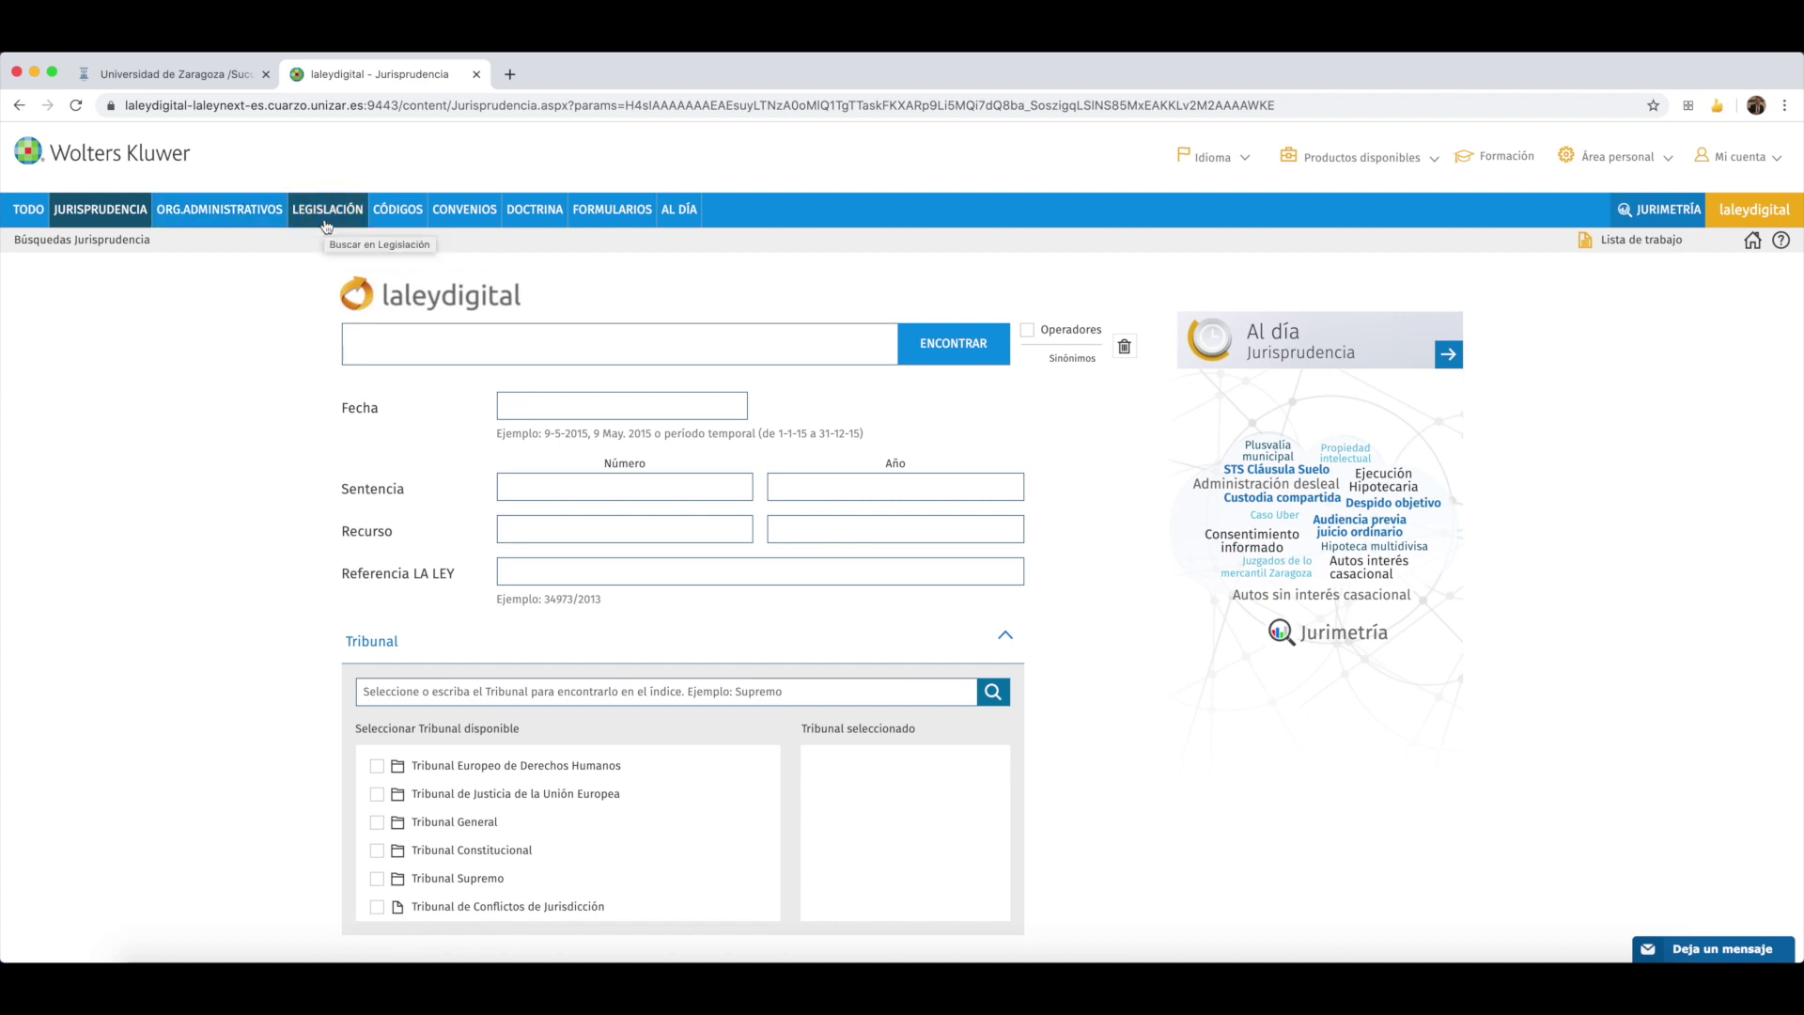
# Open the Doctrina search form in laleydigital.
pyautogui.click(564, 228)
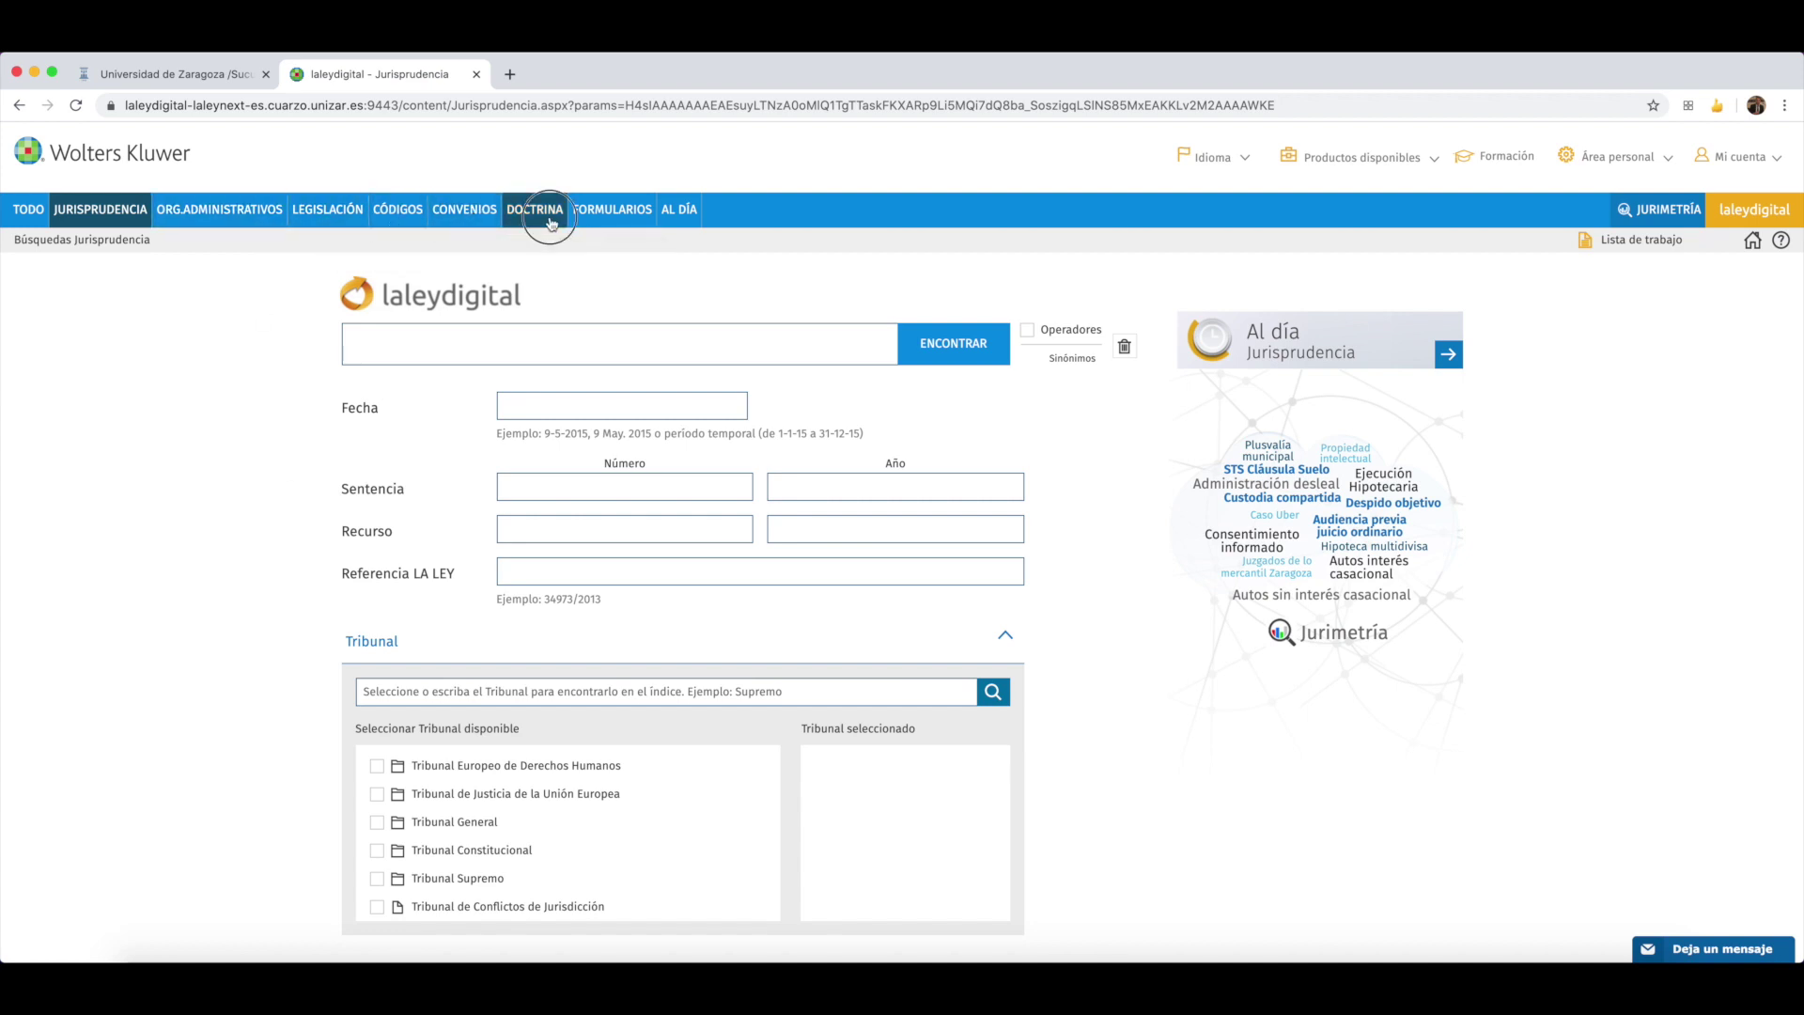